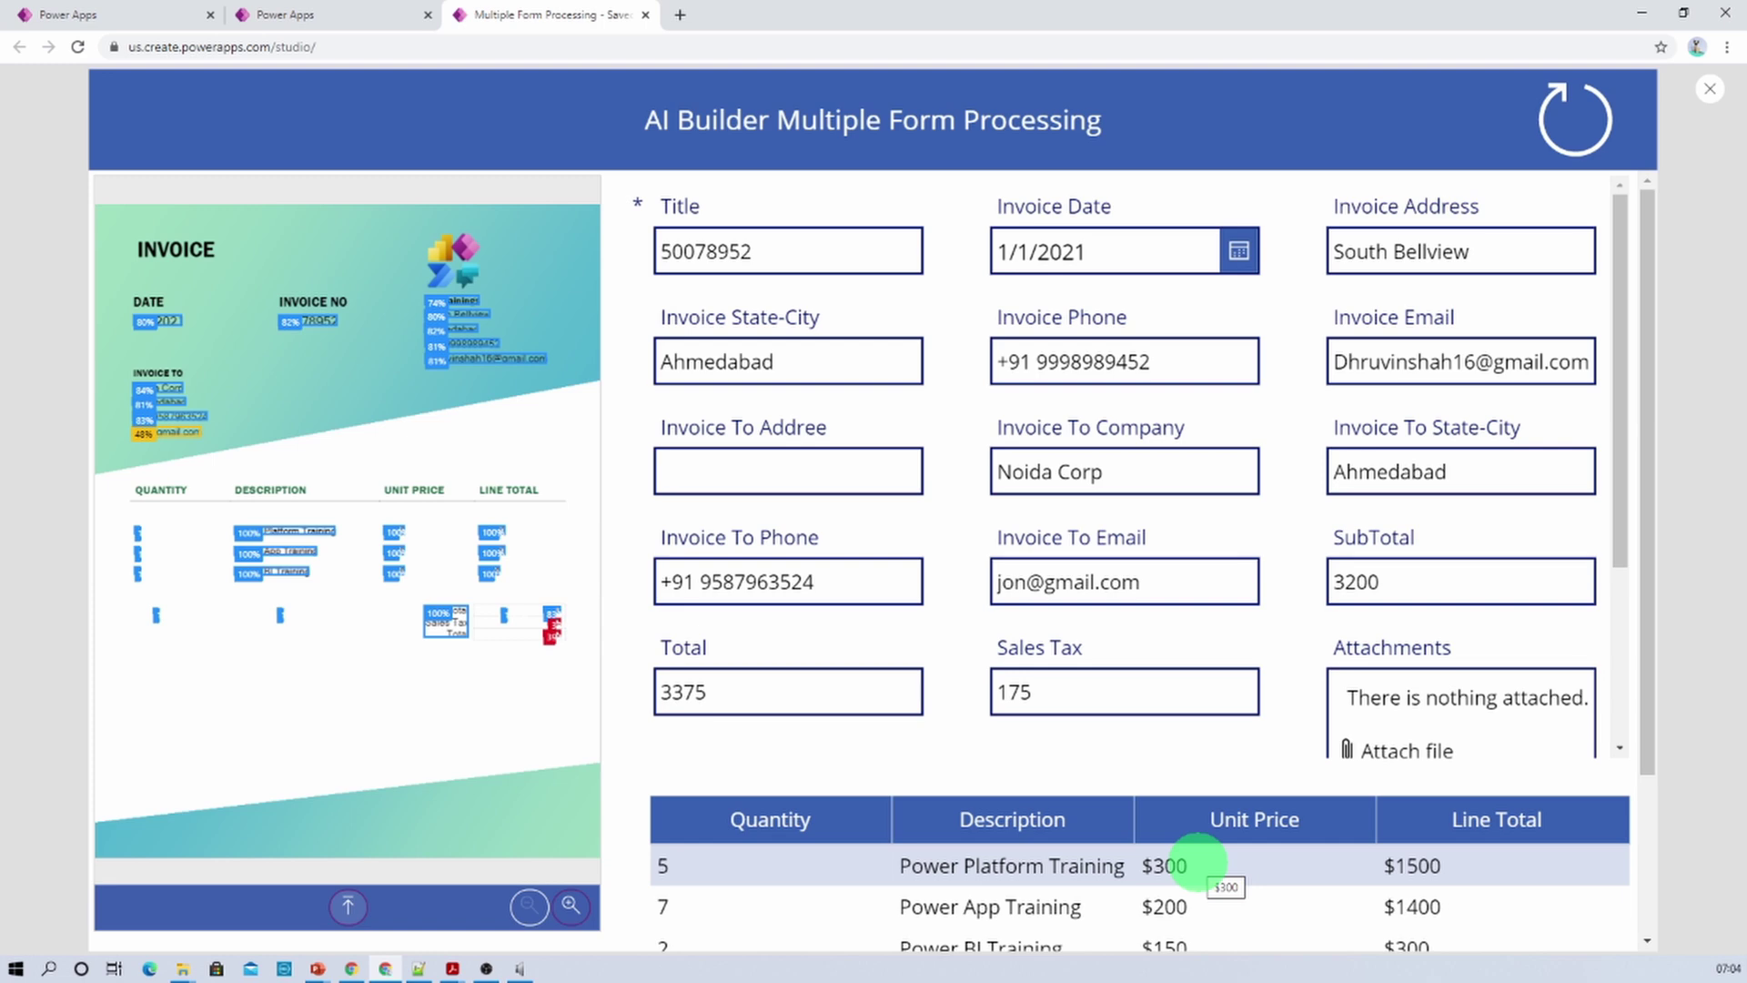
Compare the layouts of InvoiceSample-01.pdf and INVOICE-01.pdf in Adobe Acrobat Reader, including their header details, line items and totals
{"action": "key", "text": "ctrl+1"}
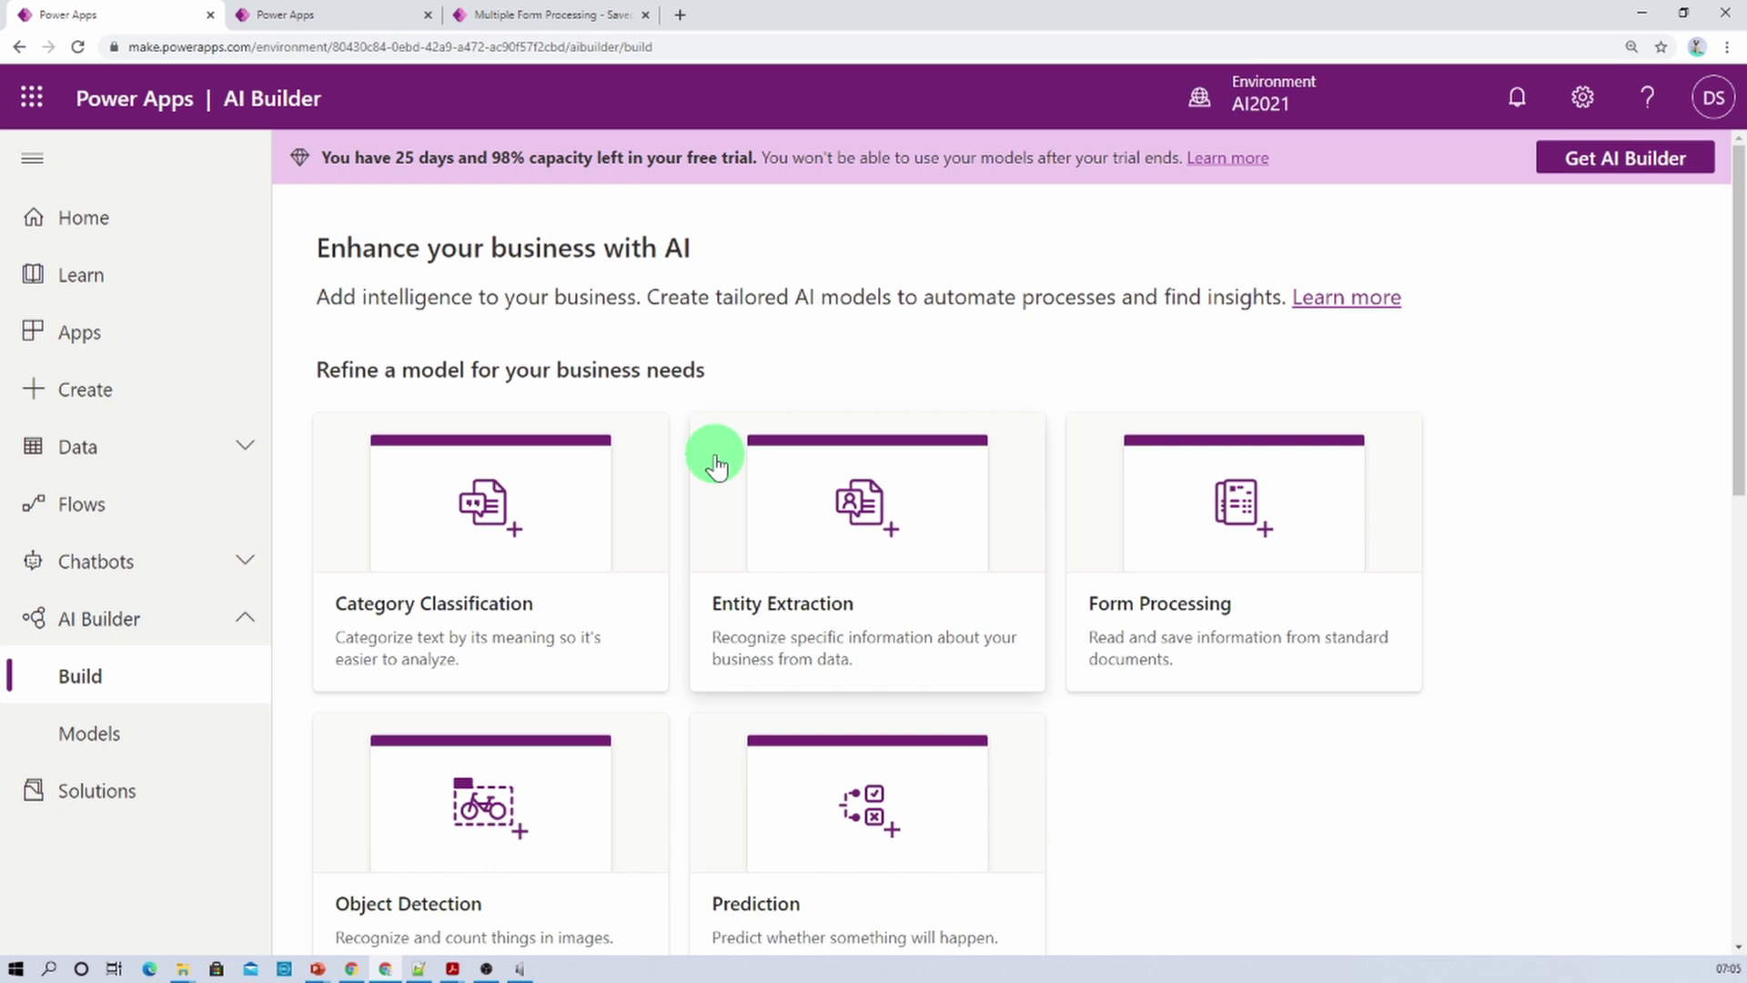
{"action": "key", "text": "alt+Tab"}
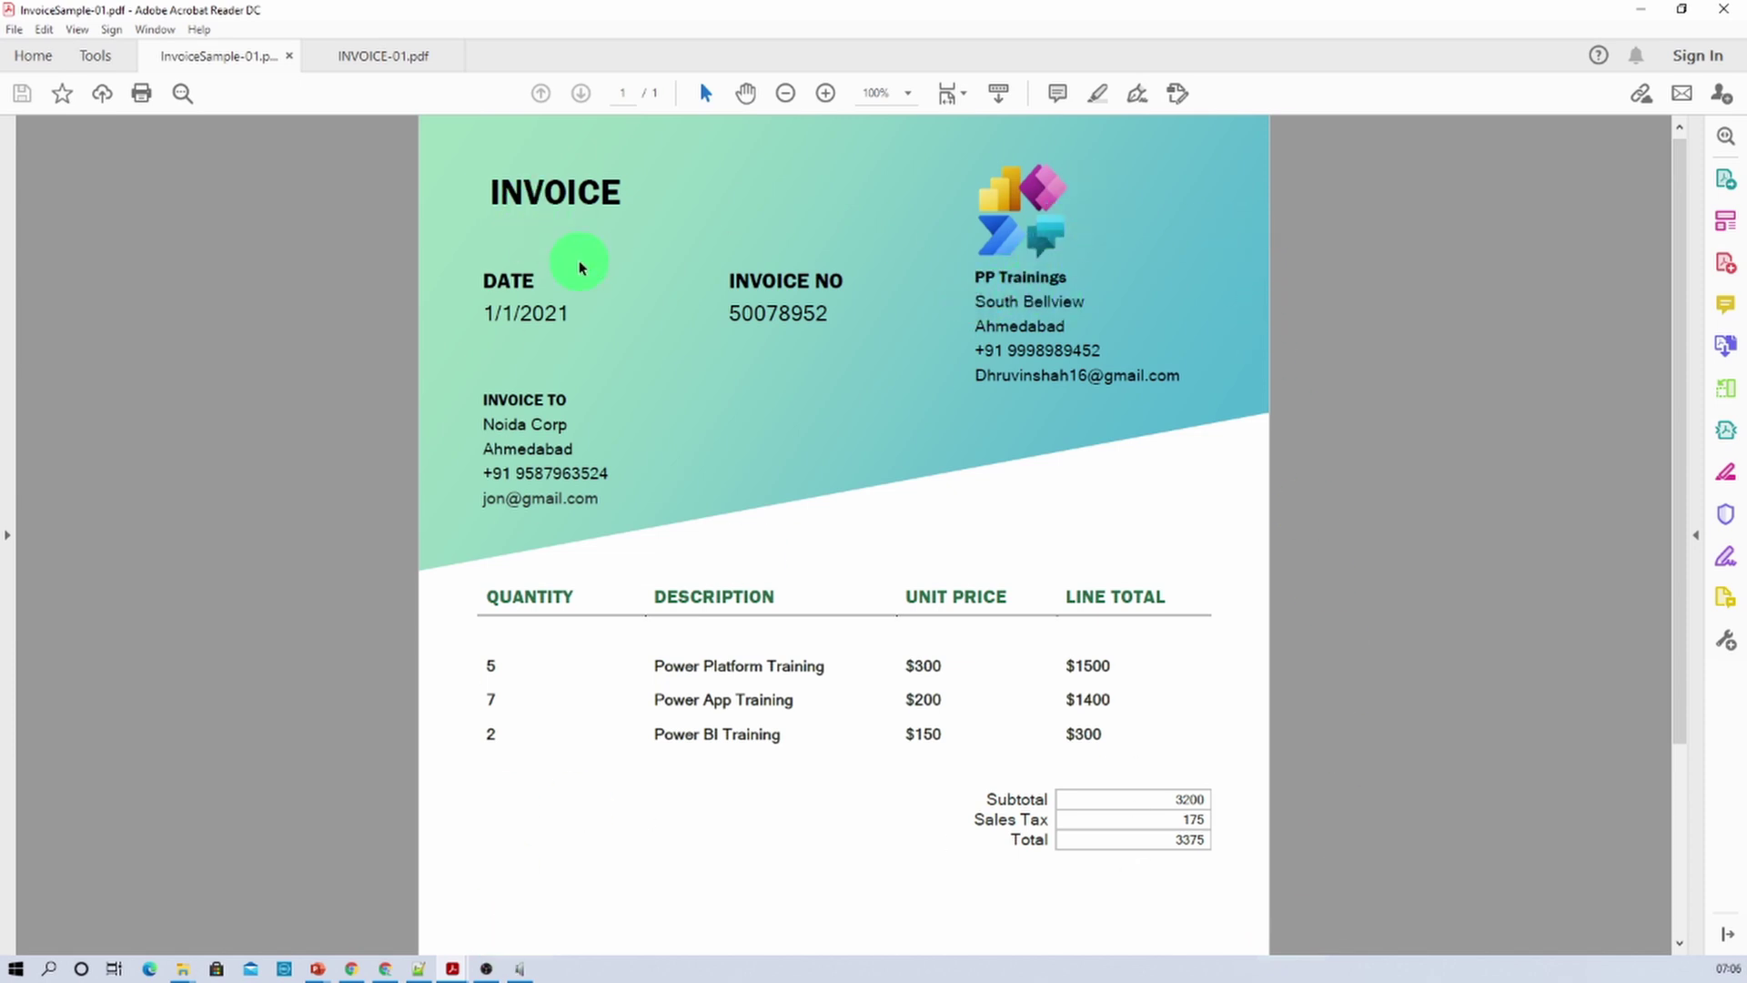
{"action": "left_click", "coordinate": [364, 54]}
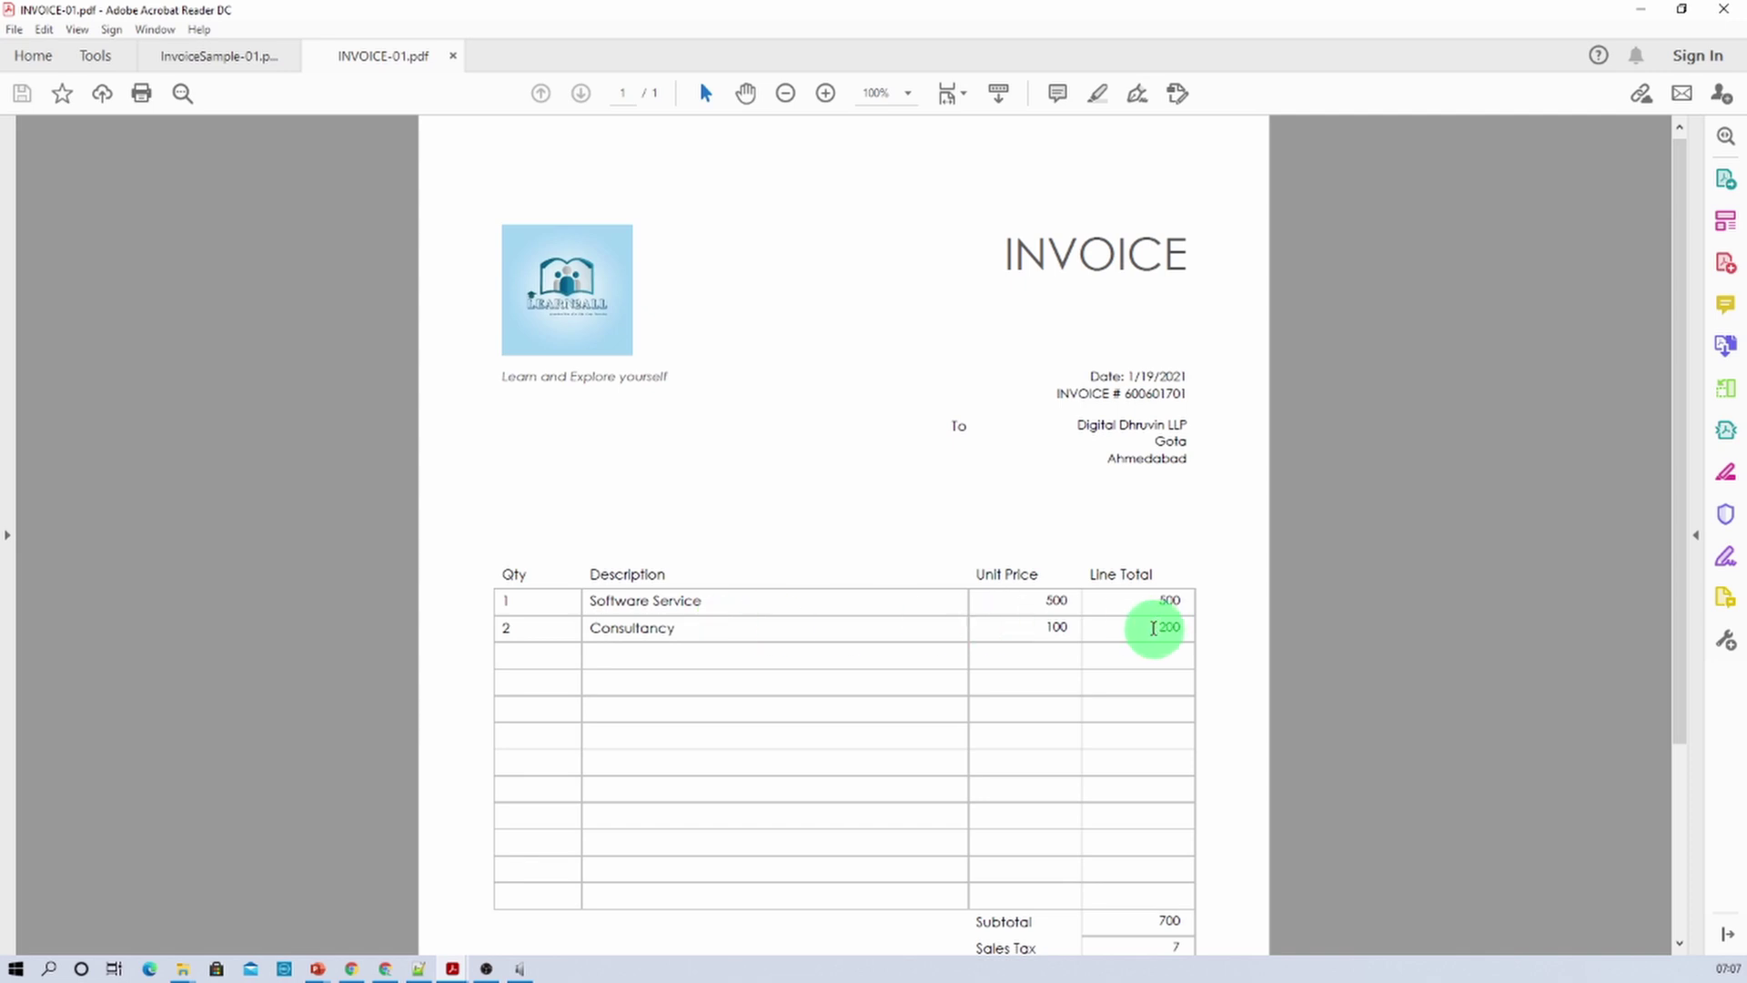
{"action": "scroll", "coordinate": [1151, 632], "scroll_direction": "down", "scroll_amount": 1}
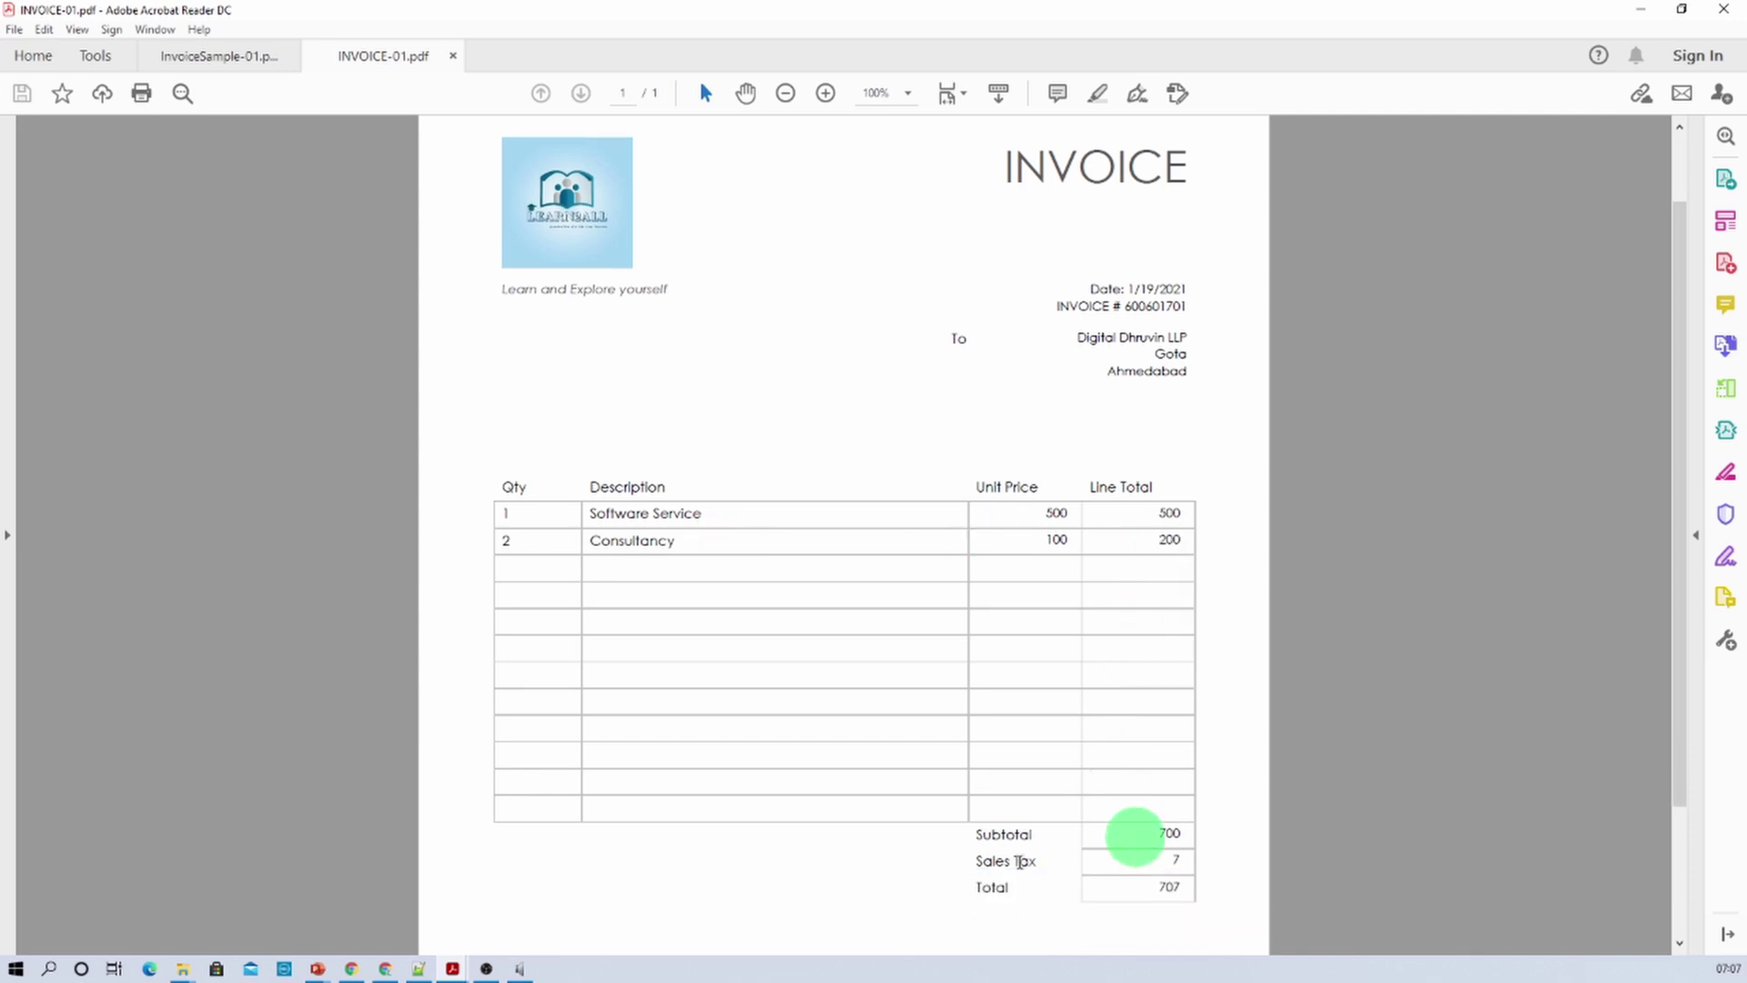
{"action": "scroll", "coordinate": [920, 589], "scroll_direction": "up", "scroll_amount": 1}
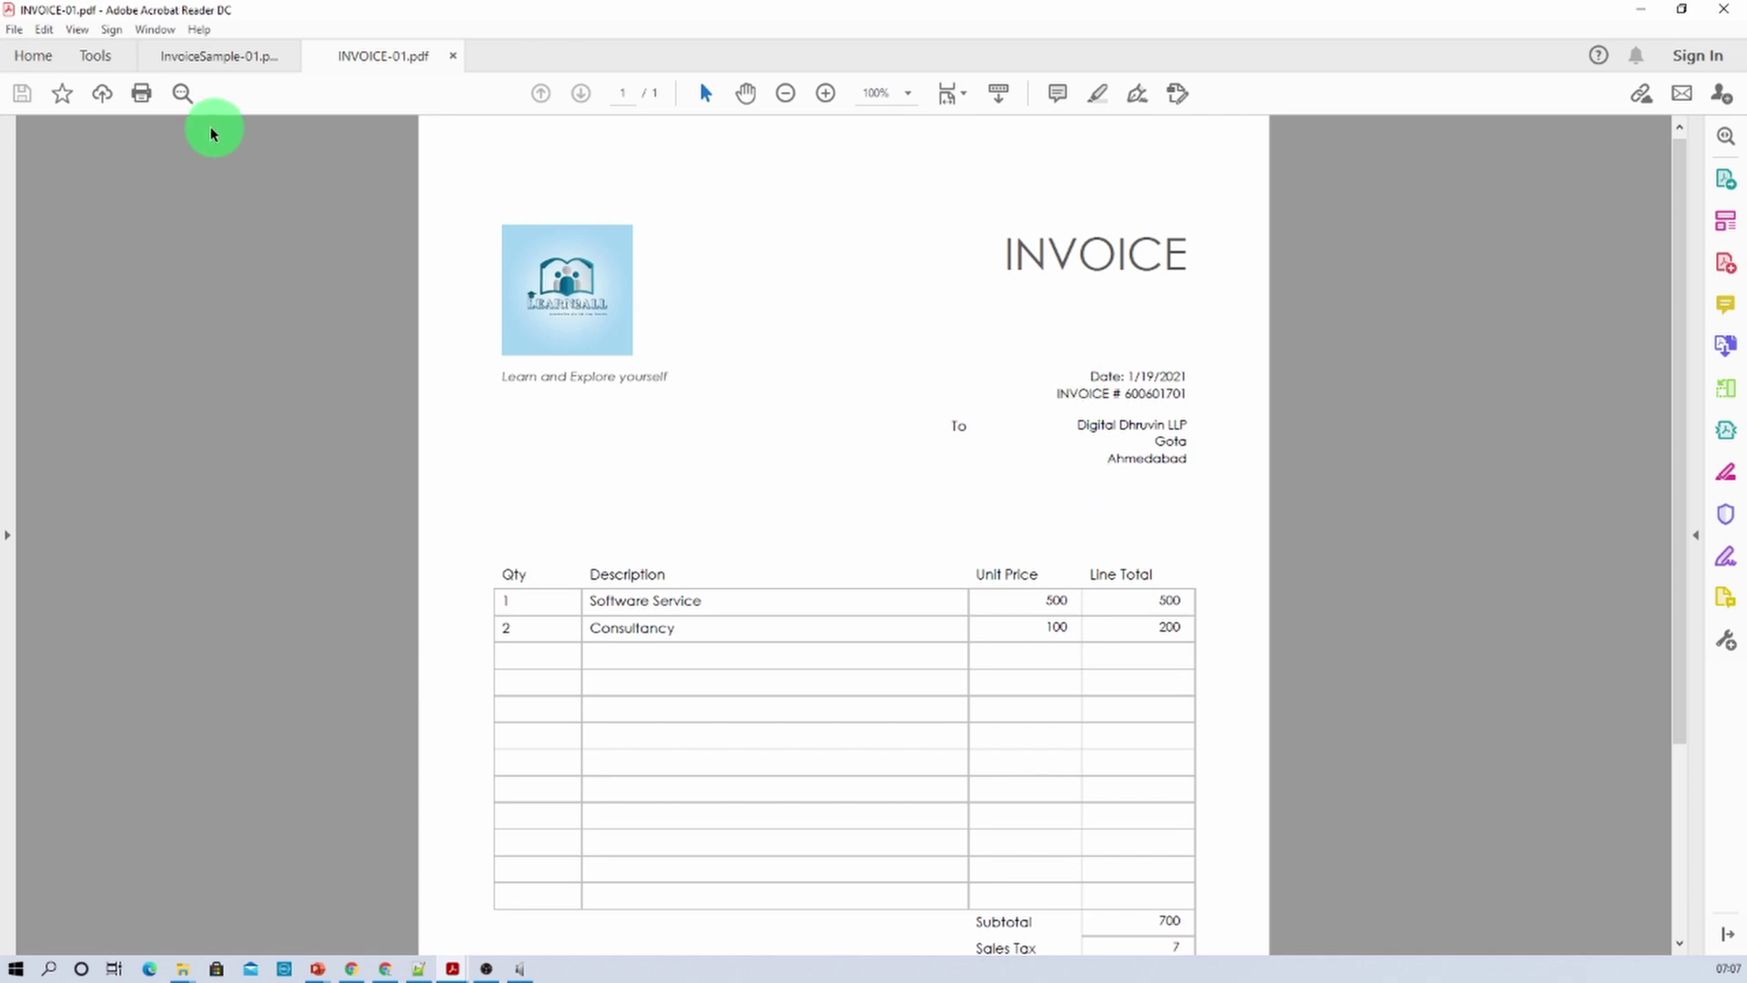
{"action": "left_click", "coordinate": [237, 65]}
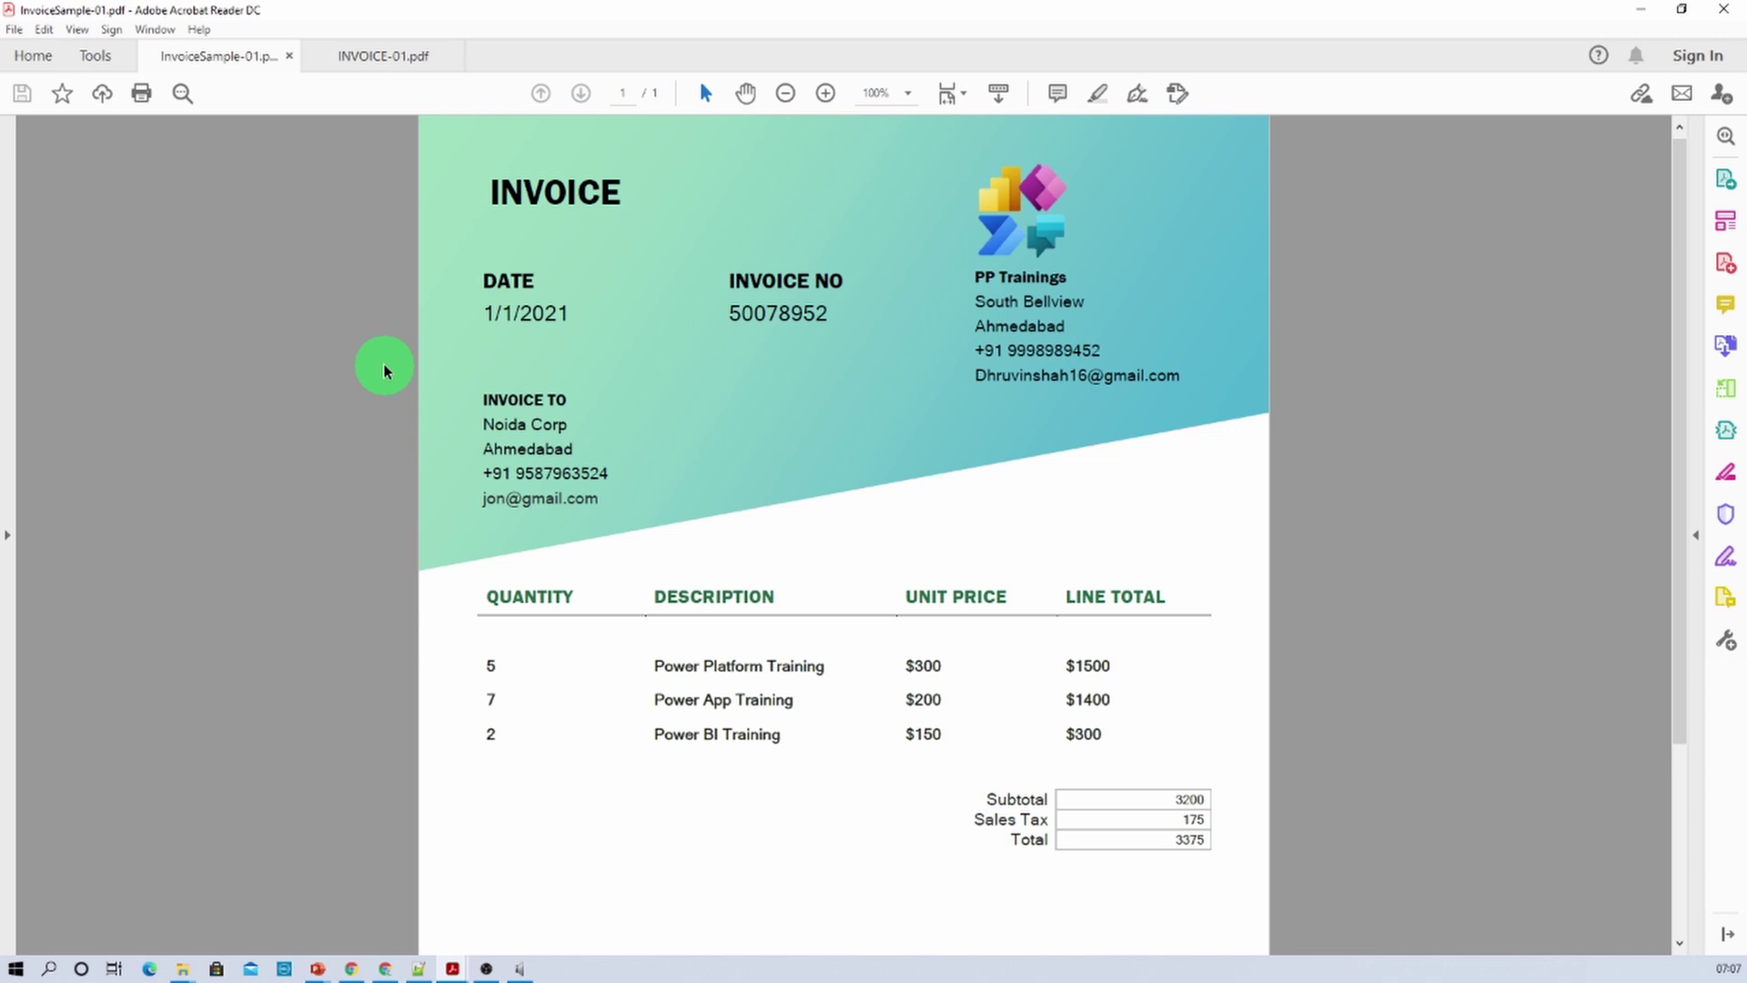
Switch to AI Builder in the browser, start a Form Processing model and review its best-practice dos and don'ts
{"action": "key", "text": "alt+Tab"}
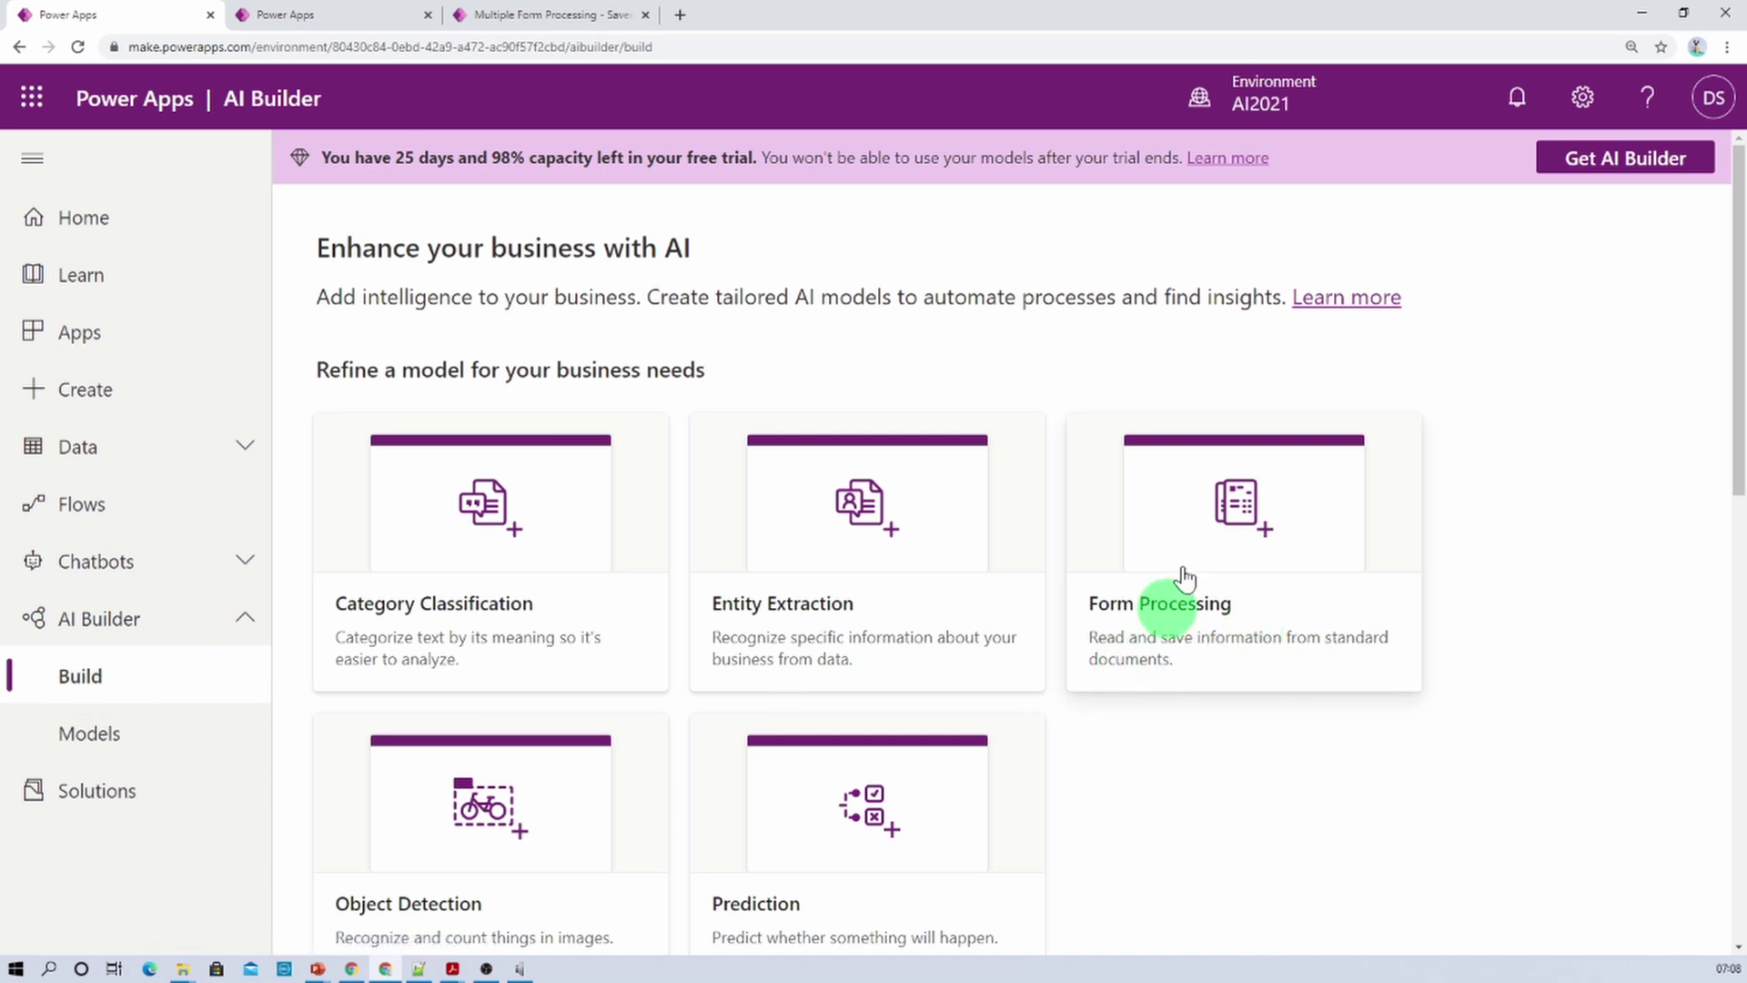
{"action": "left_click", "coordinate": [1221, 626]}
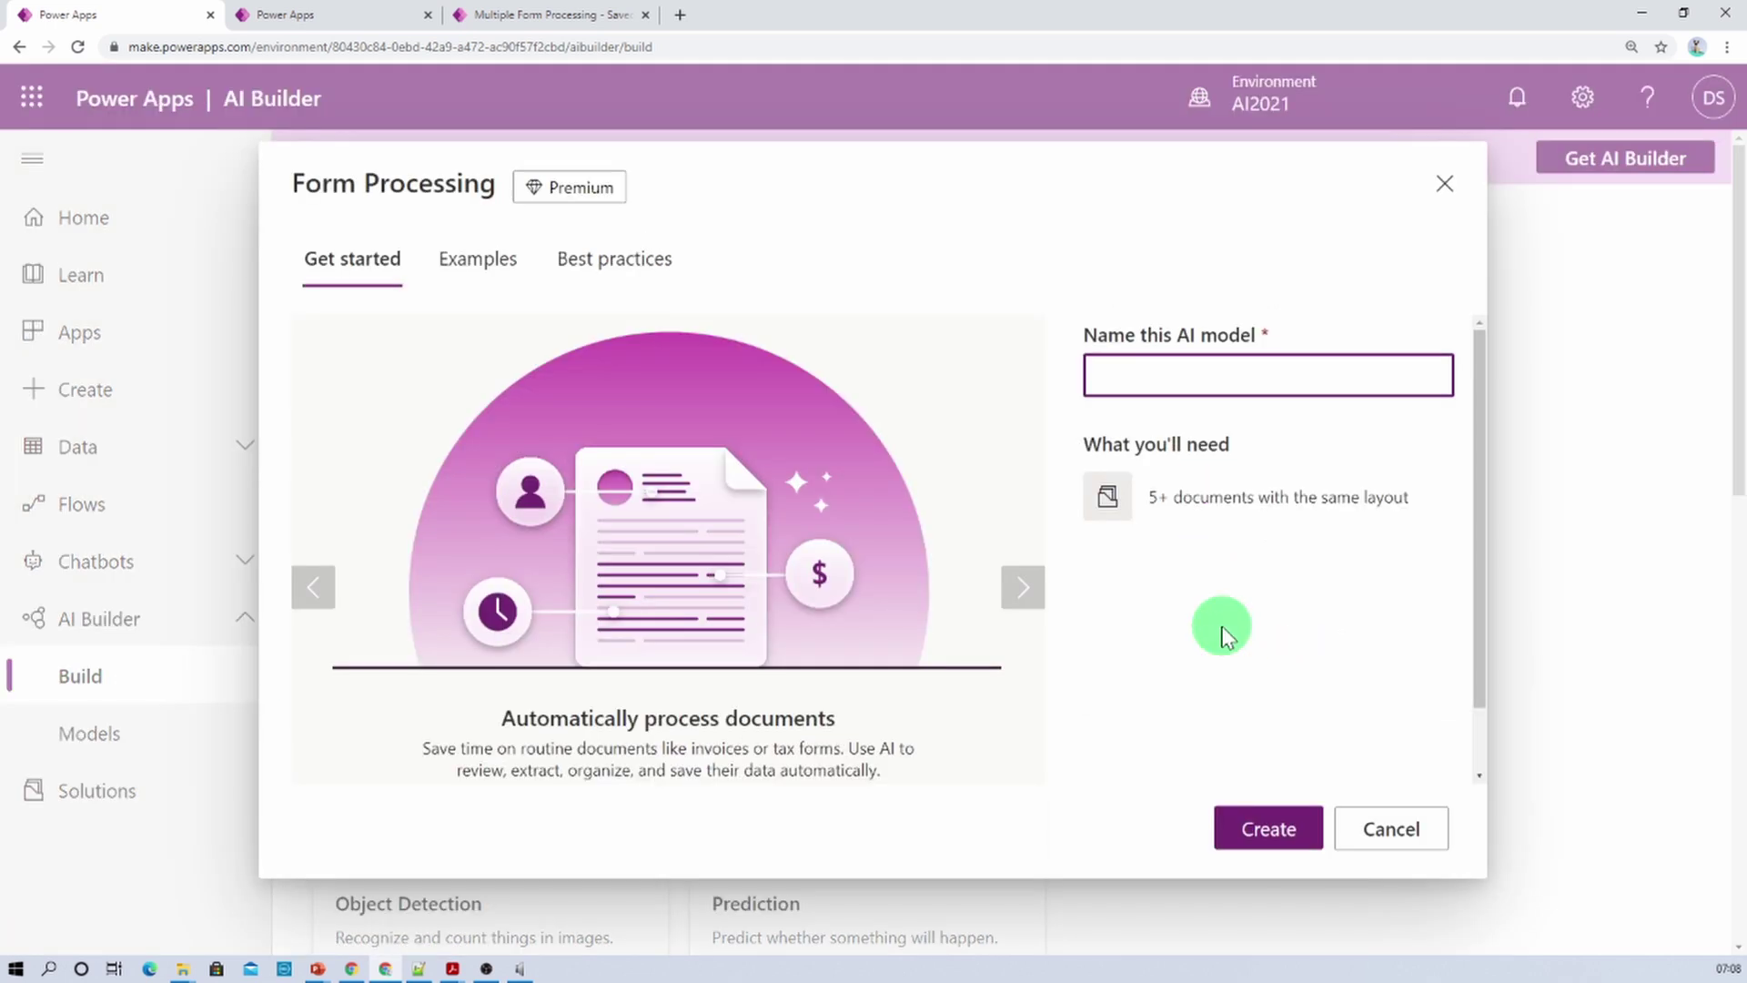
{"action": "left_click", "coordinate": [363, 375]}
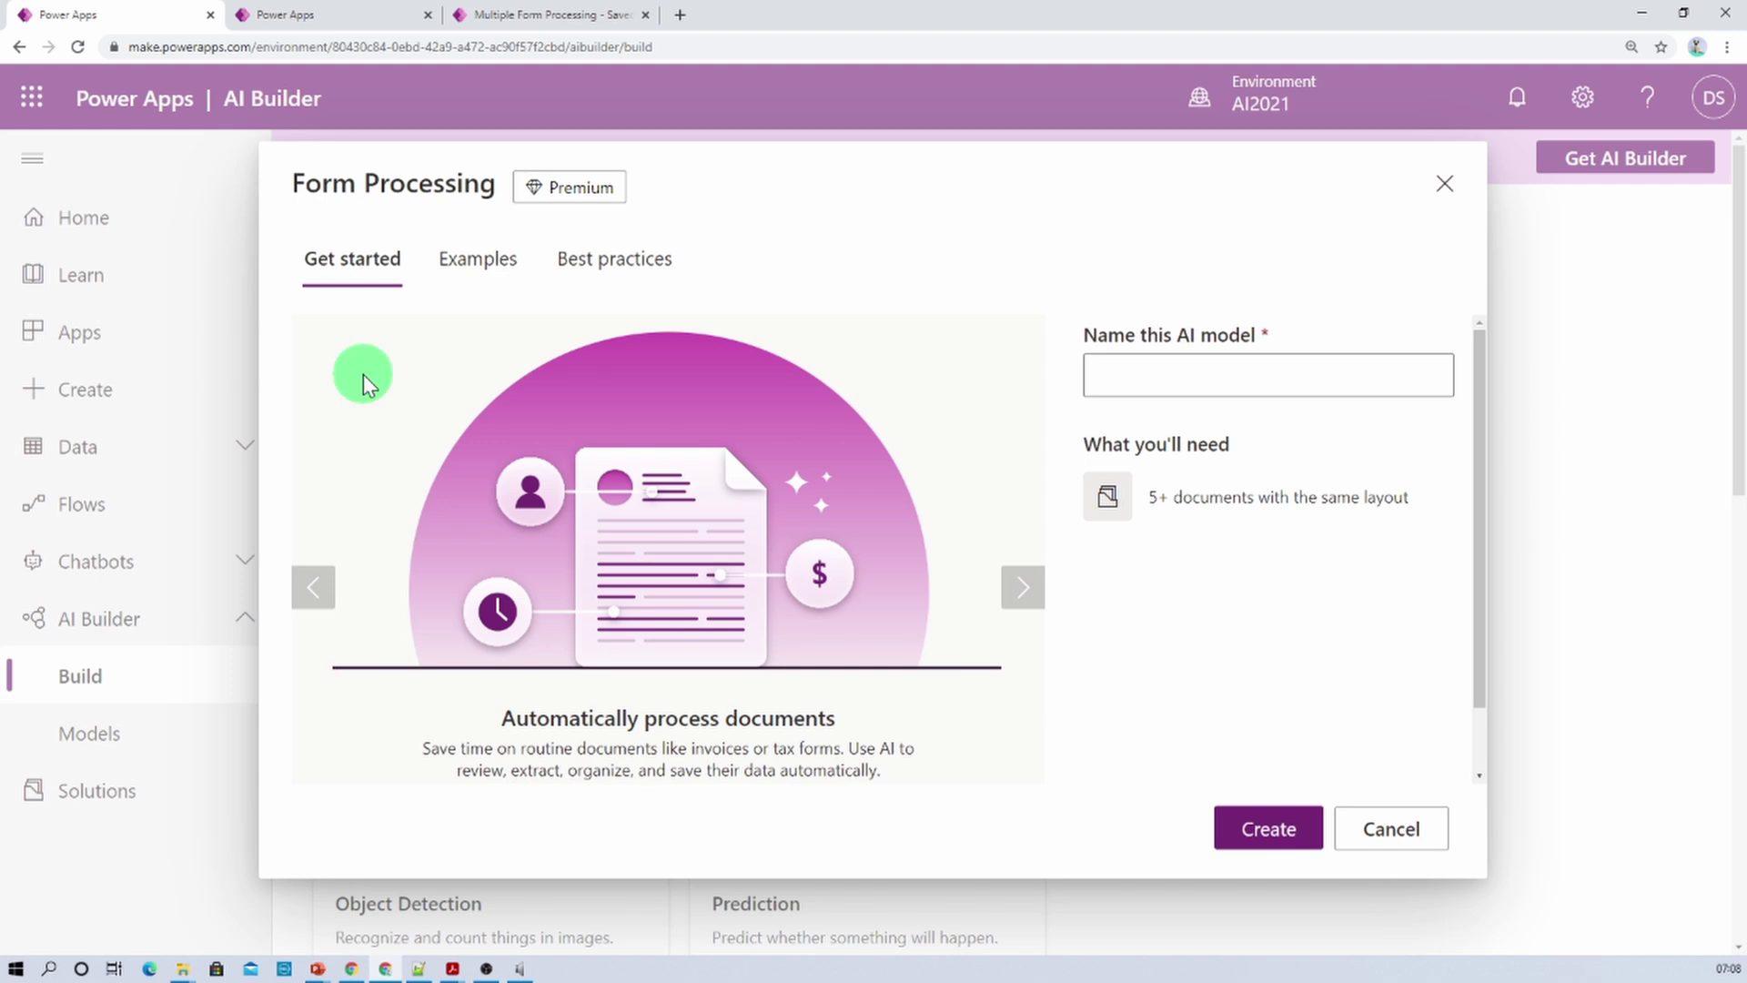
{"action": "left_click", "coordinate": [633, 287]}
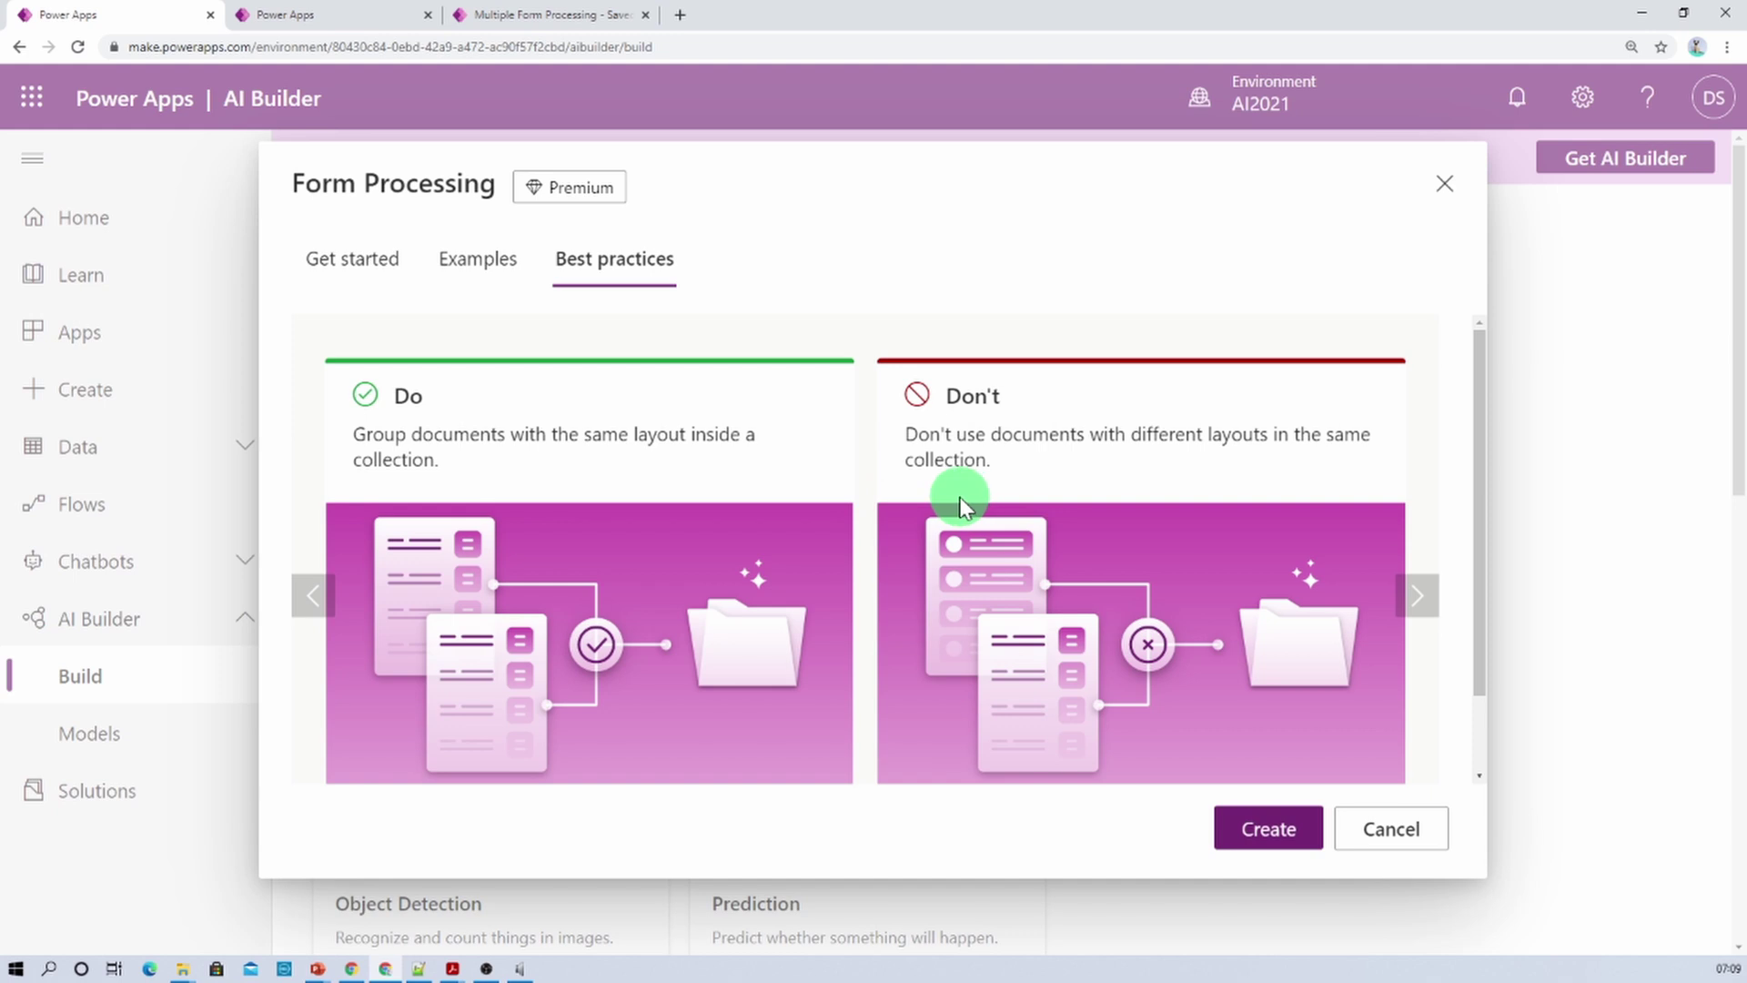
{"action": "left_click", "coordinate": [1417, 595]}
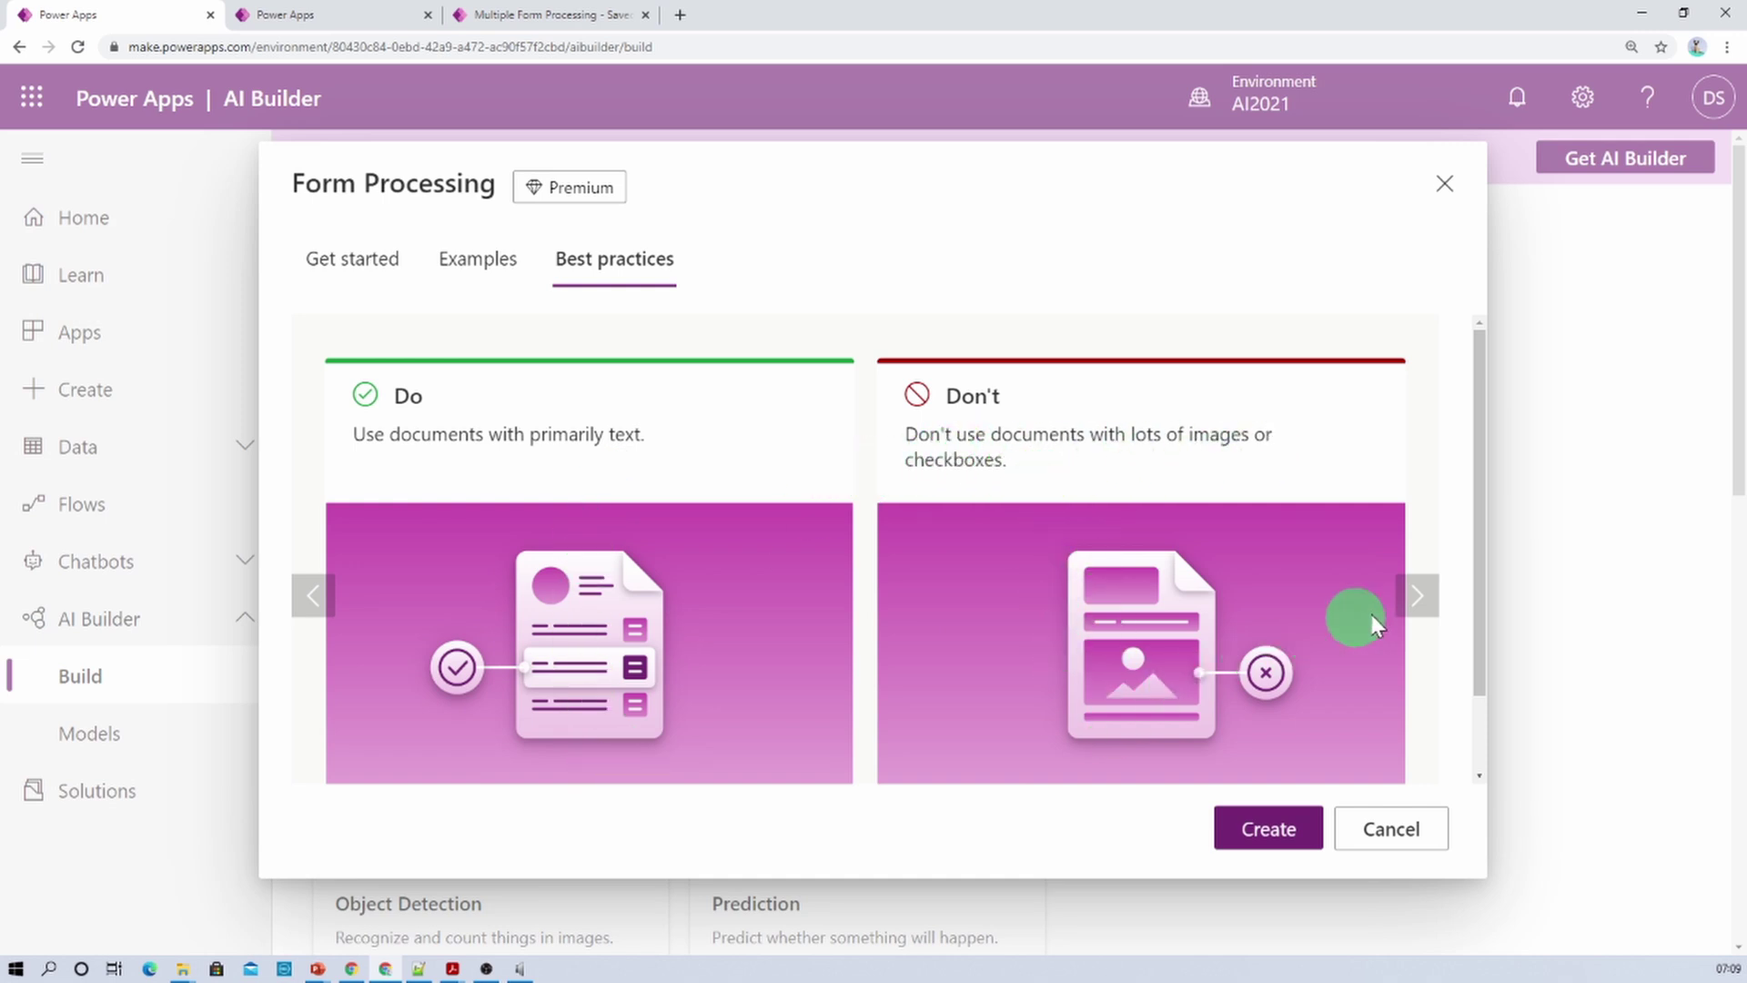
{"action": "left_click", "coordinate": [1417, 595]}
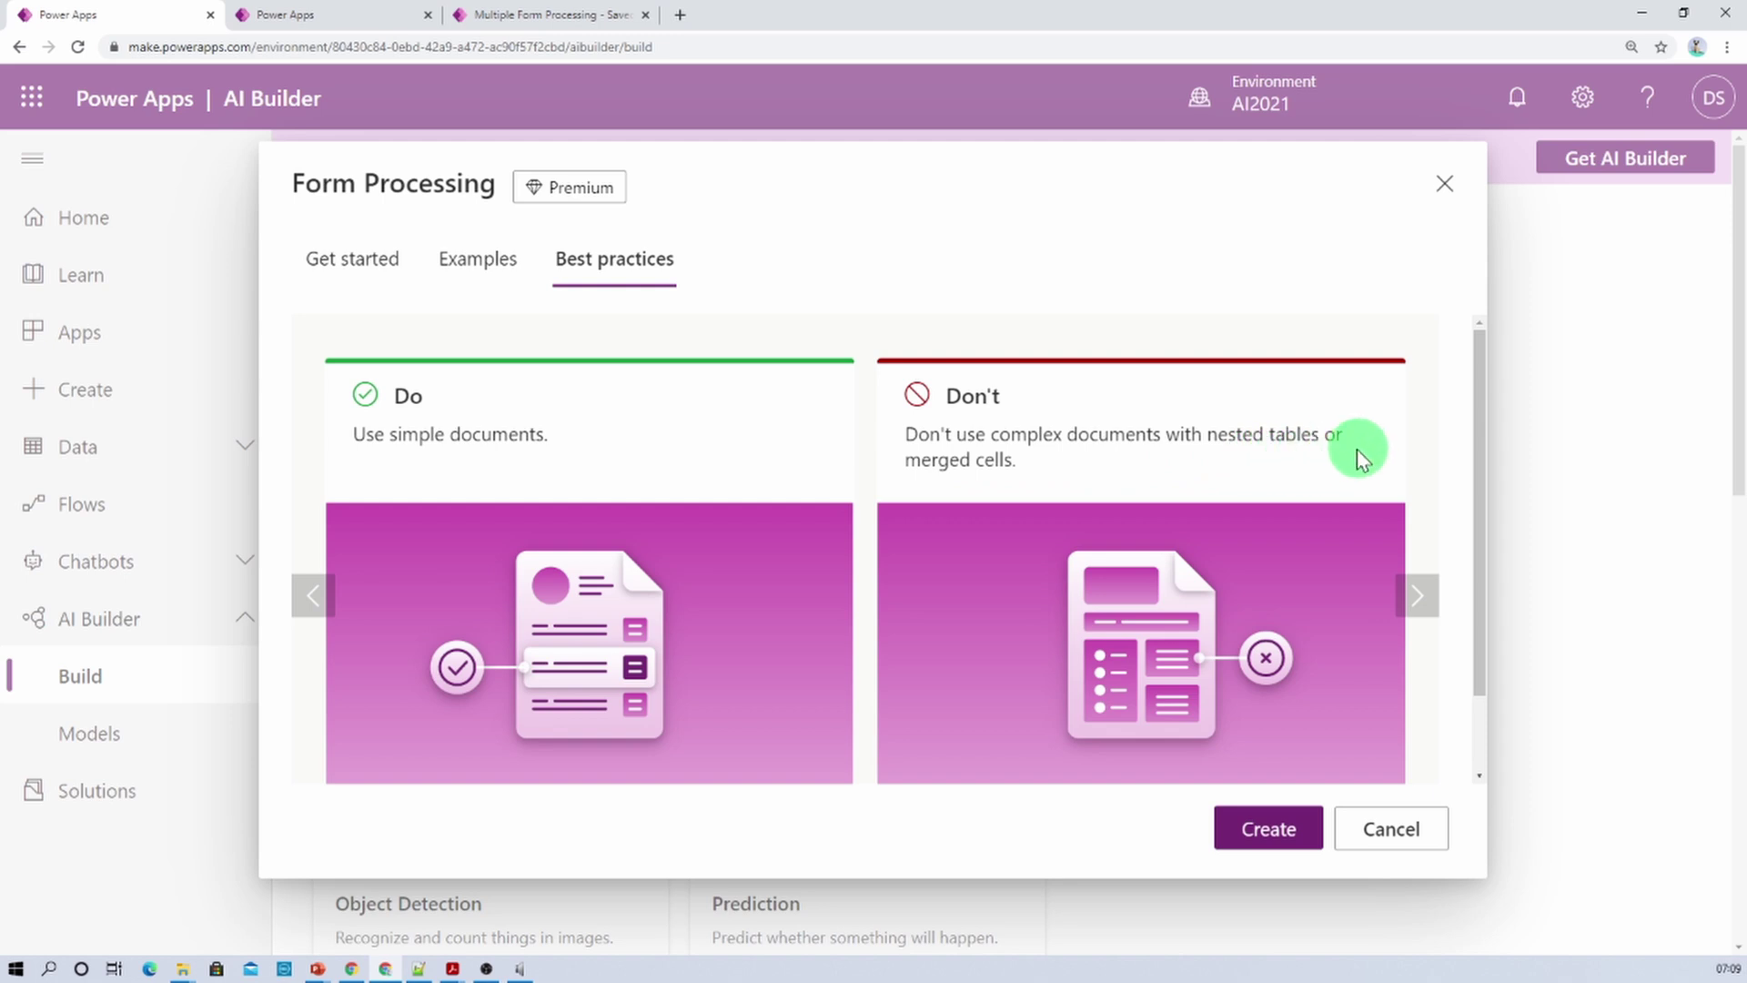
{"action": "left_click", "coordinate": [1413, 596]}
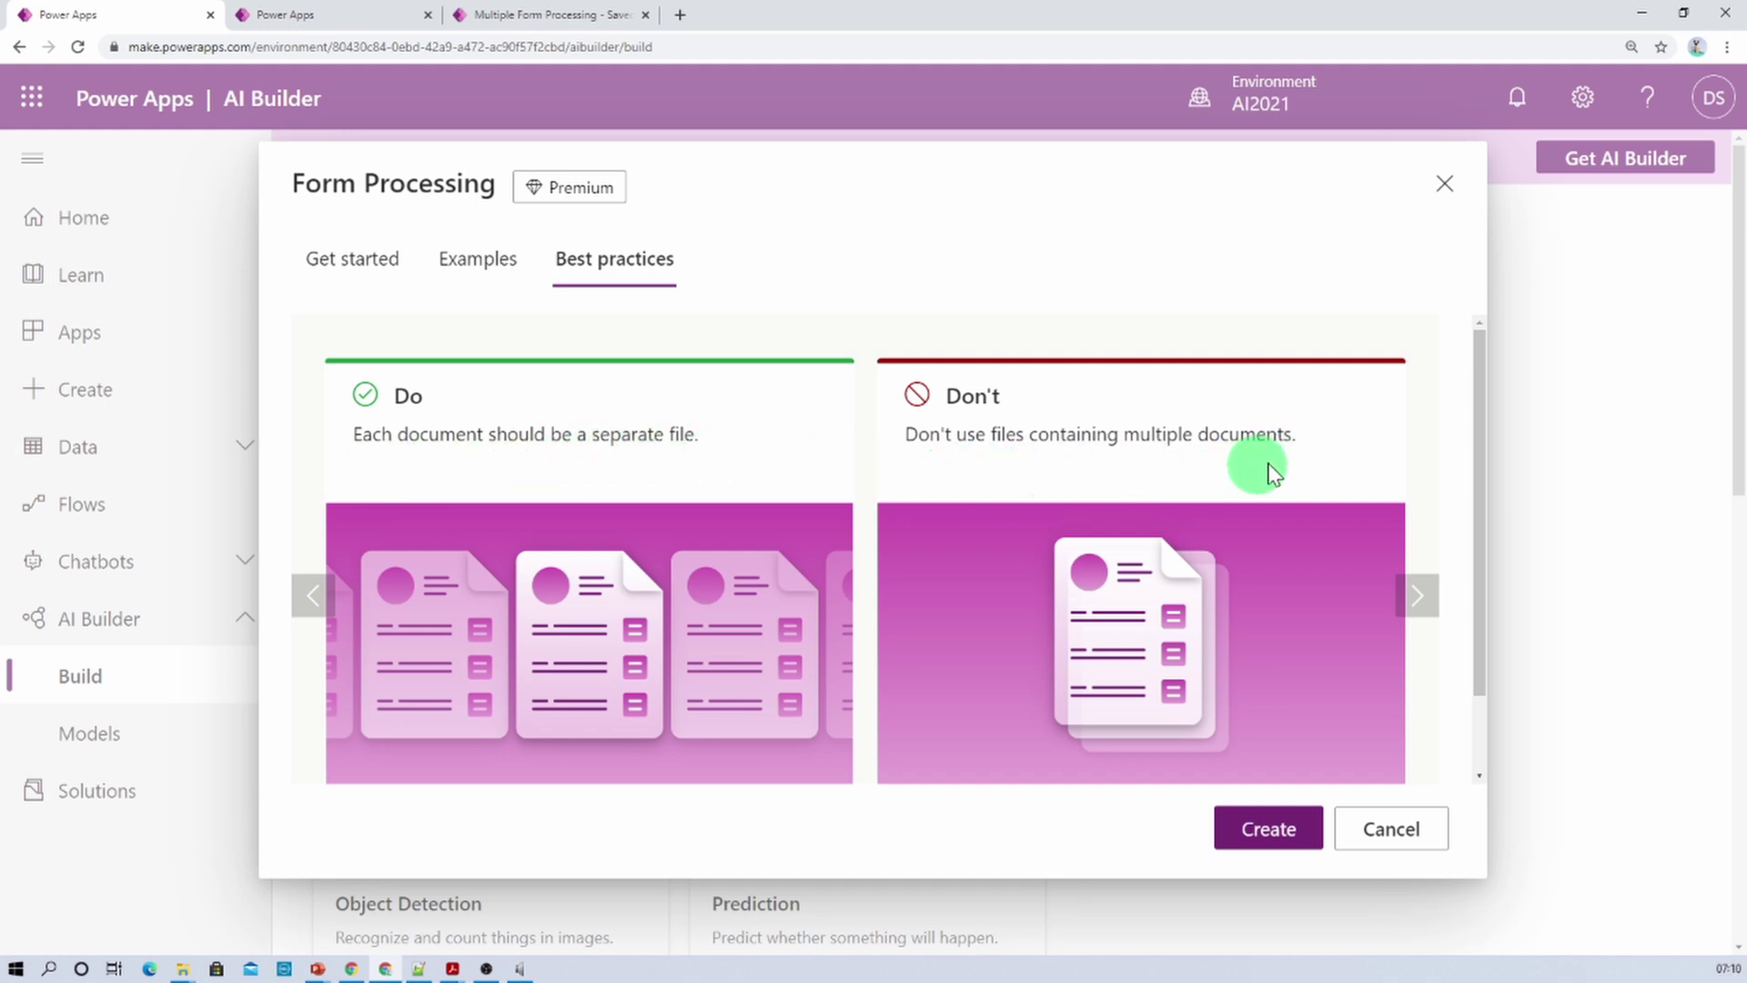
Check the sample invoices in Adobe Acrobat Reader against the best-practice advice and return to the browser
{"action": "left_click", "coordinate": [451, 969]}
{"action": "left_click", "coordinate": [515, 892]}
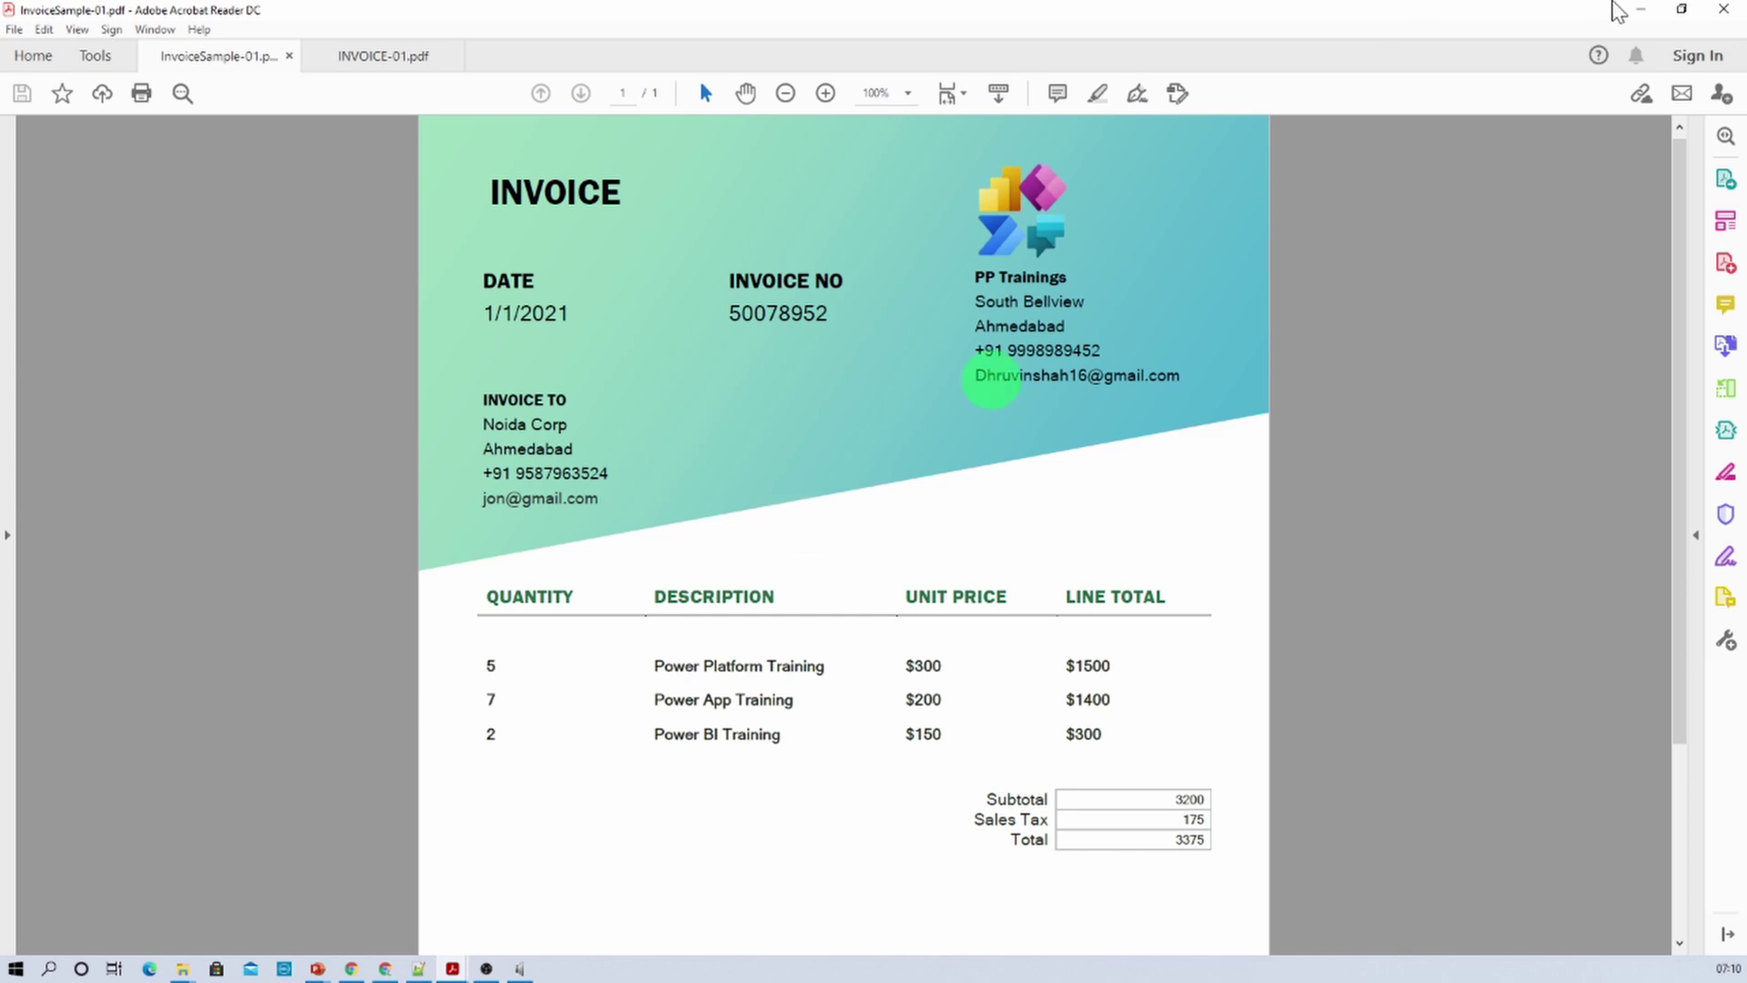
{"action": "left_click", "coordinate": [1641, 12]}
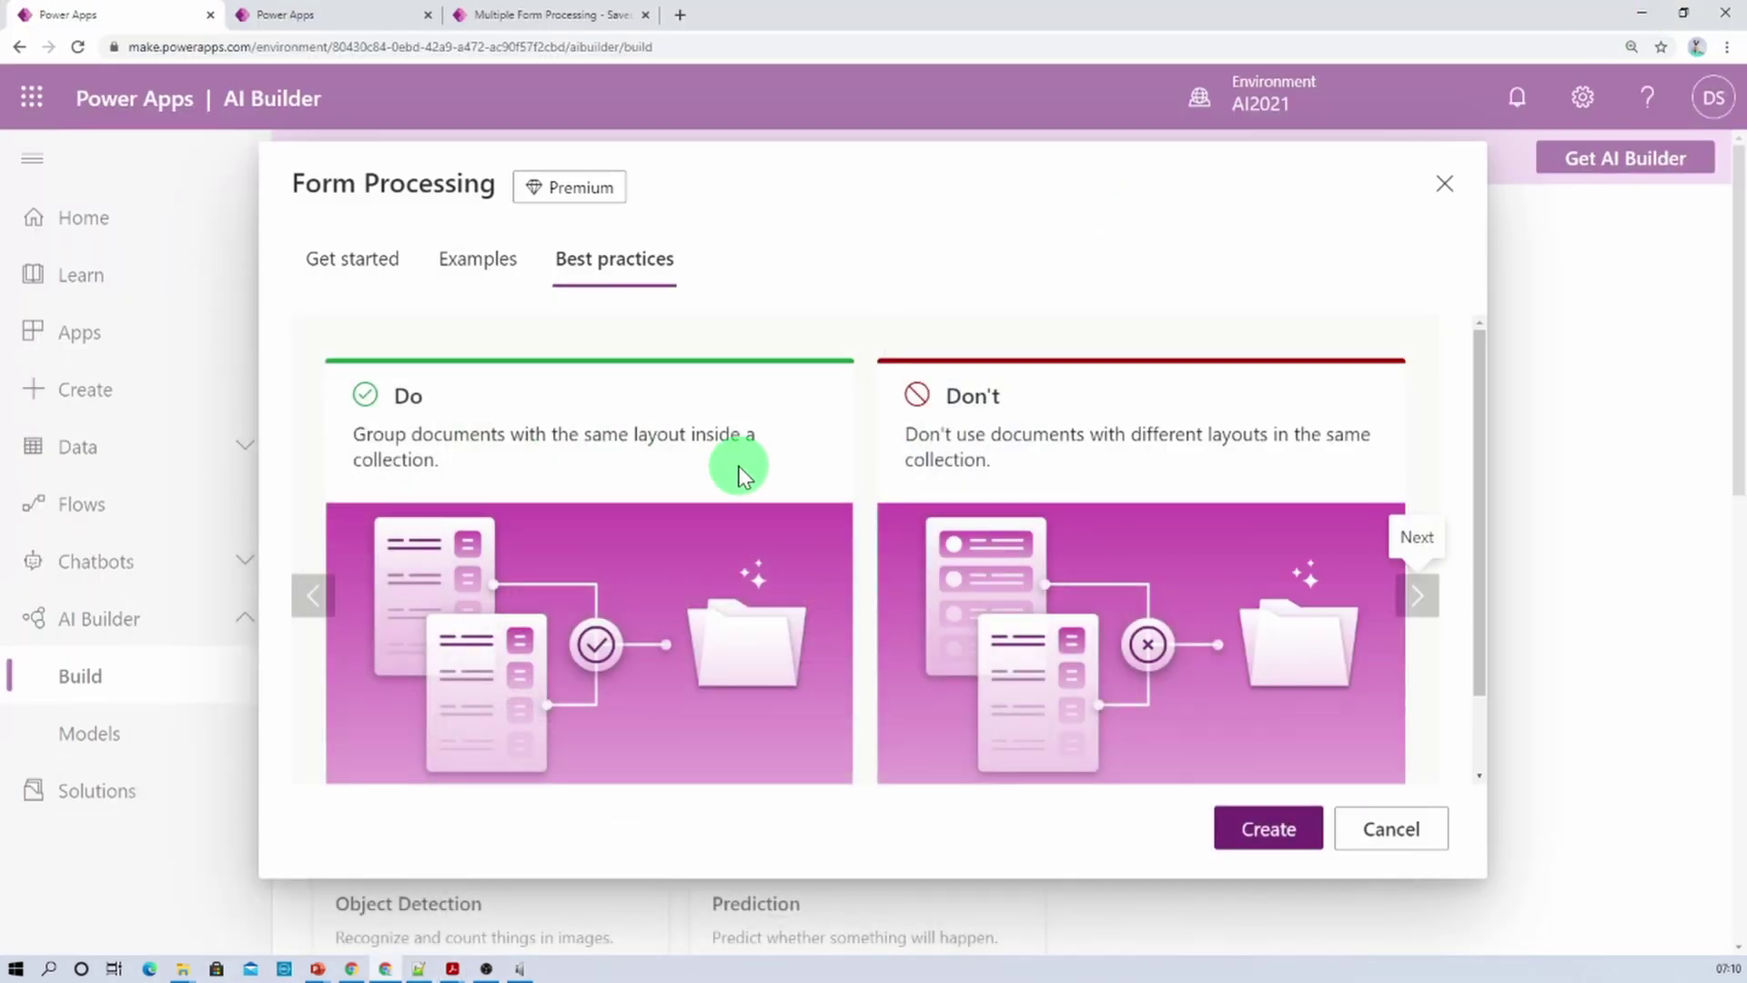
Recheck the two sample invoice layouts and create the form processing model with the name MultipleFormProcessing-Invoices
{"action": "left_click", "coordinate": [352, 276]}
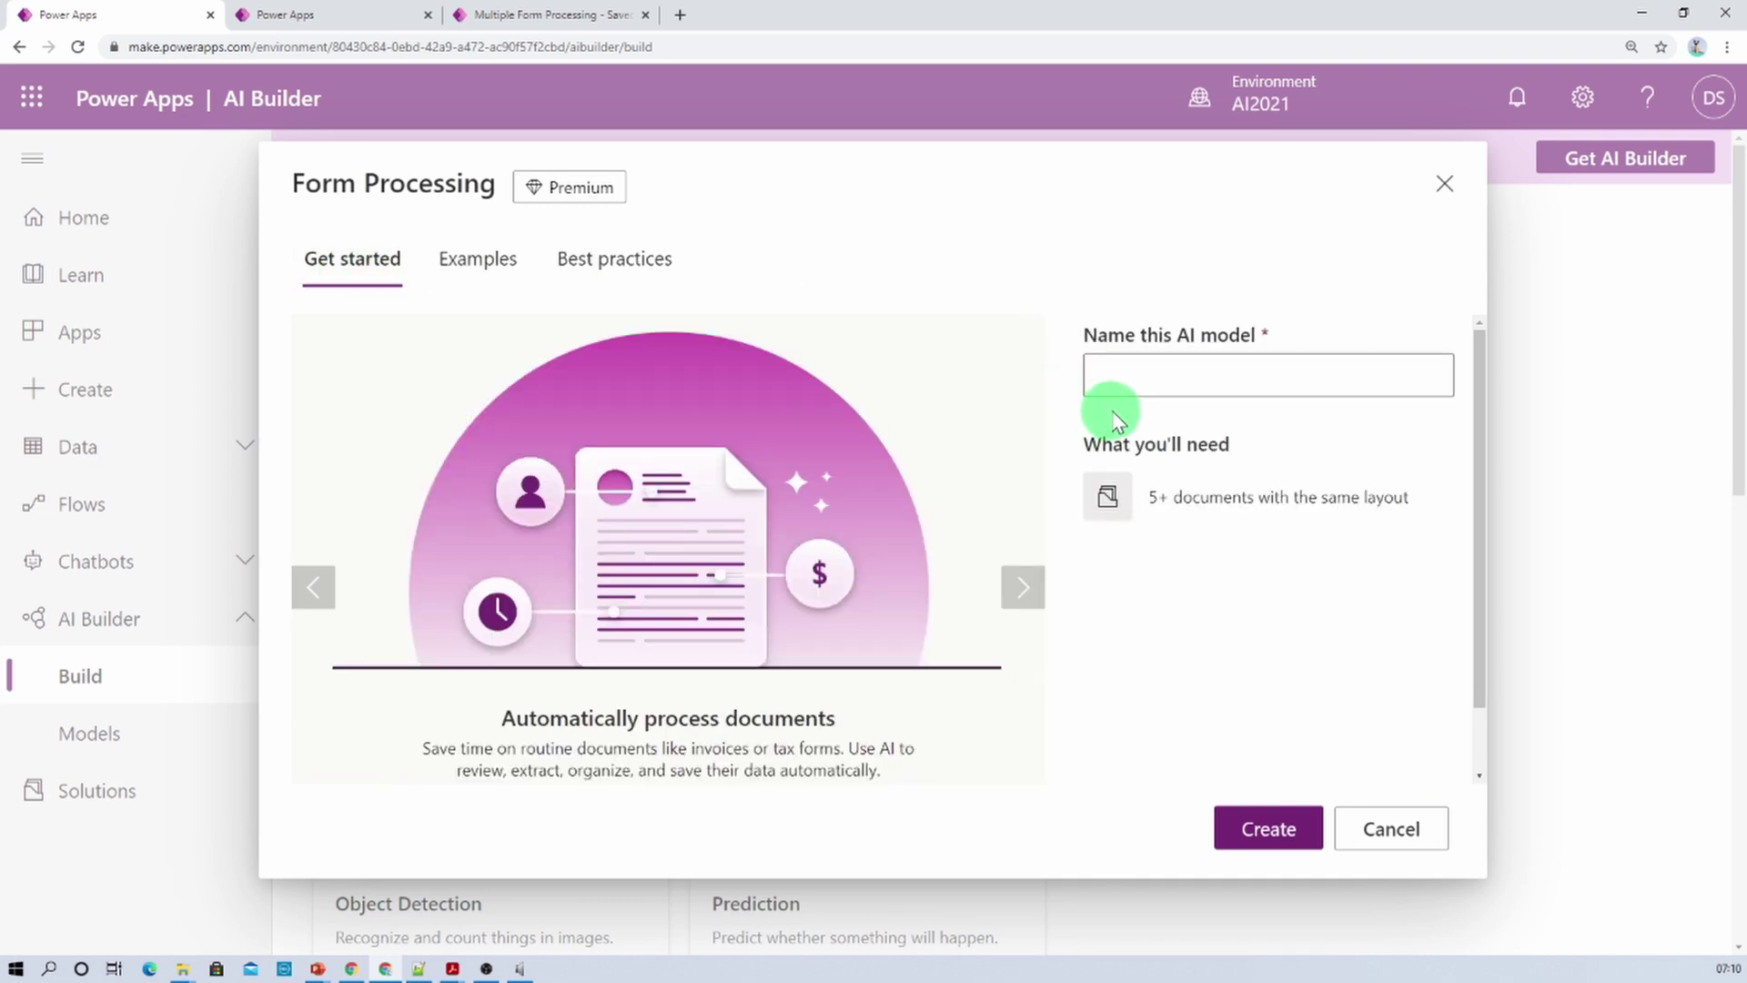
{"action": "left_click", "coordinate": [1144, 386]}
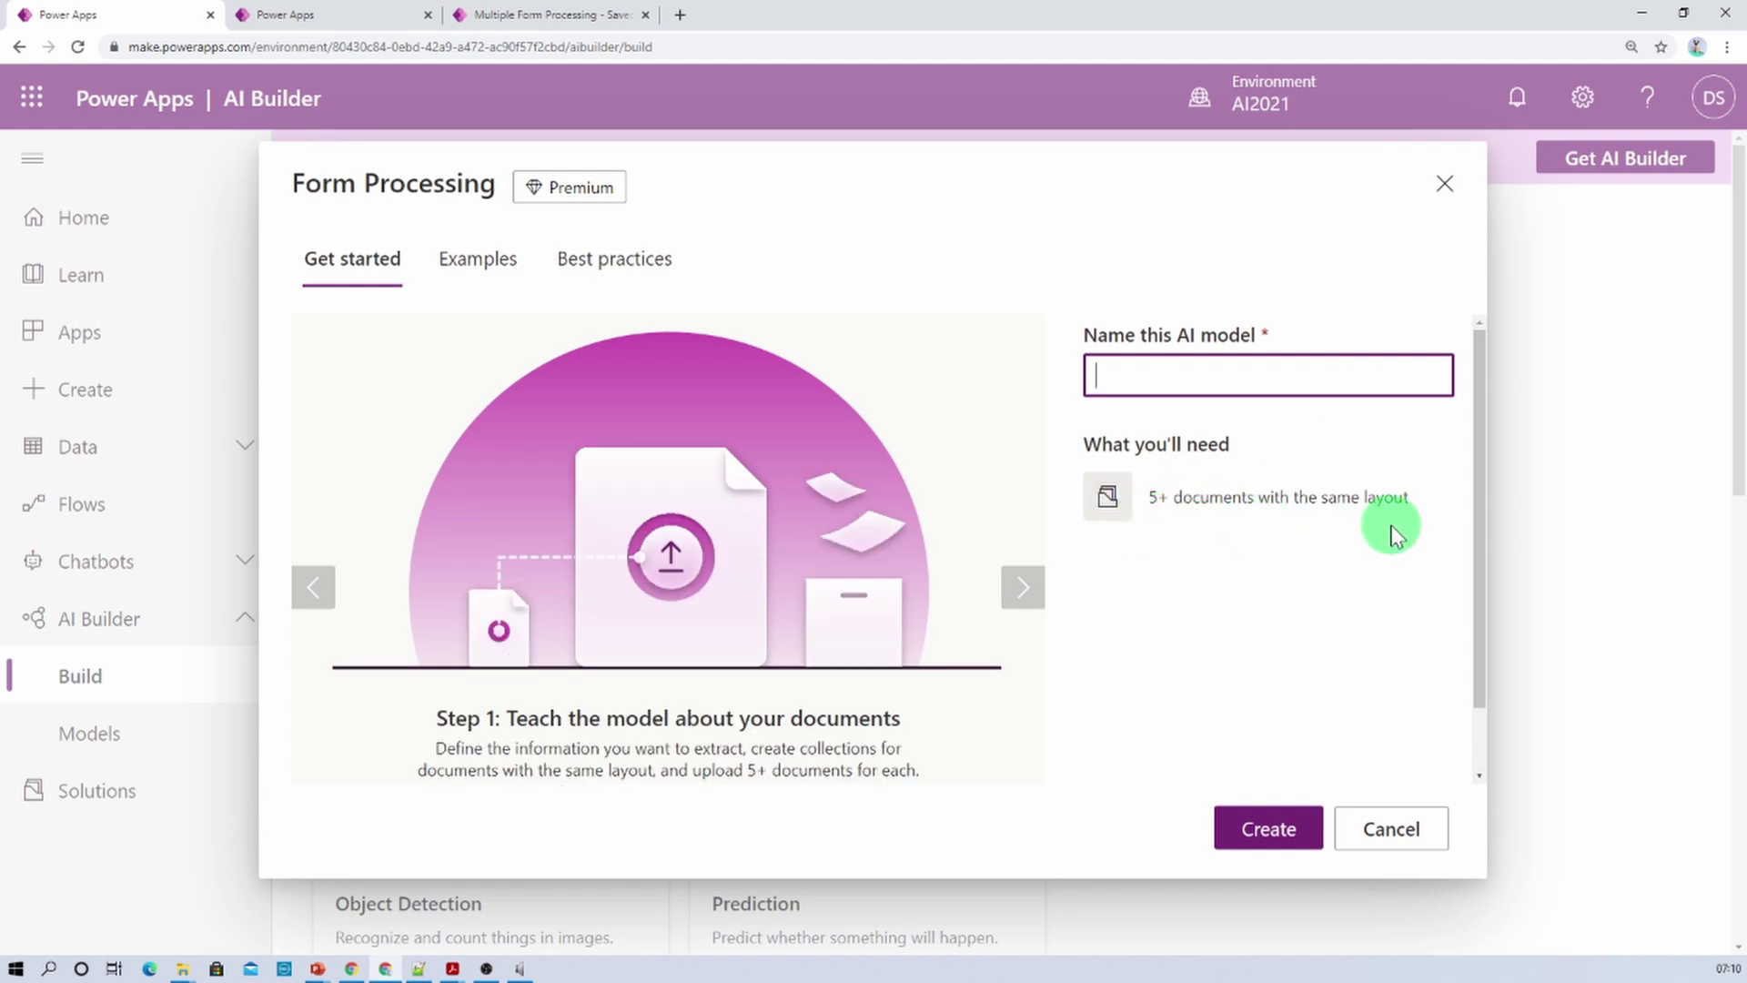
{"action": "left_click", "coordinate": [452, 968]}
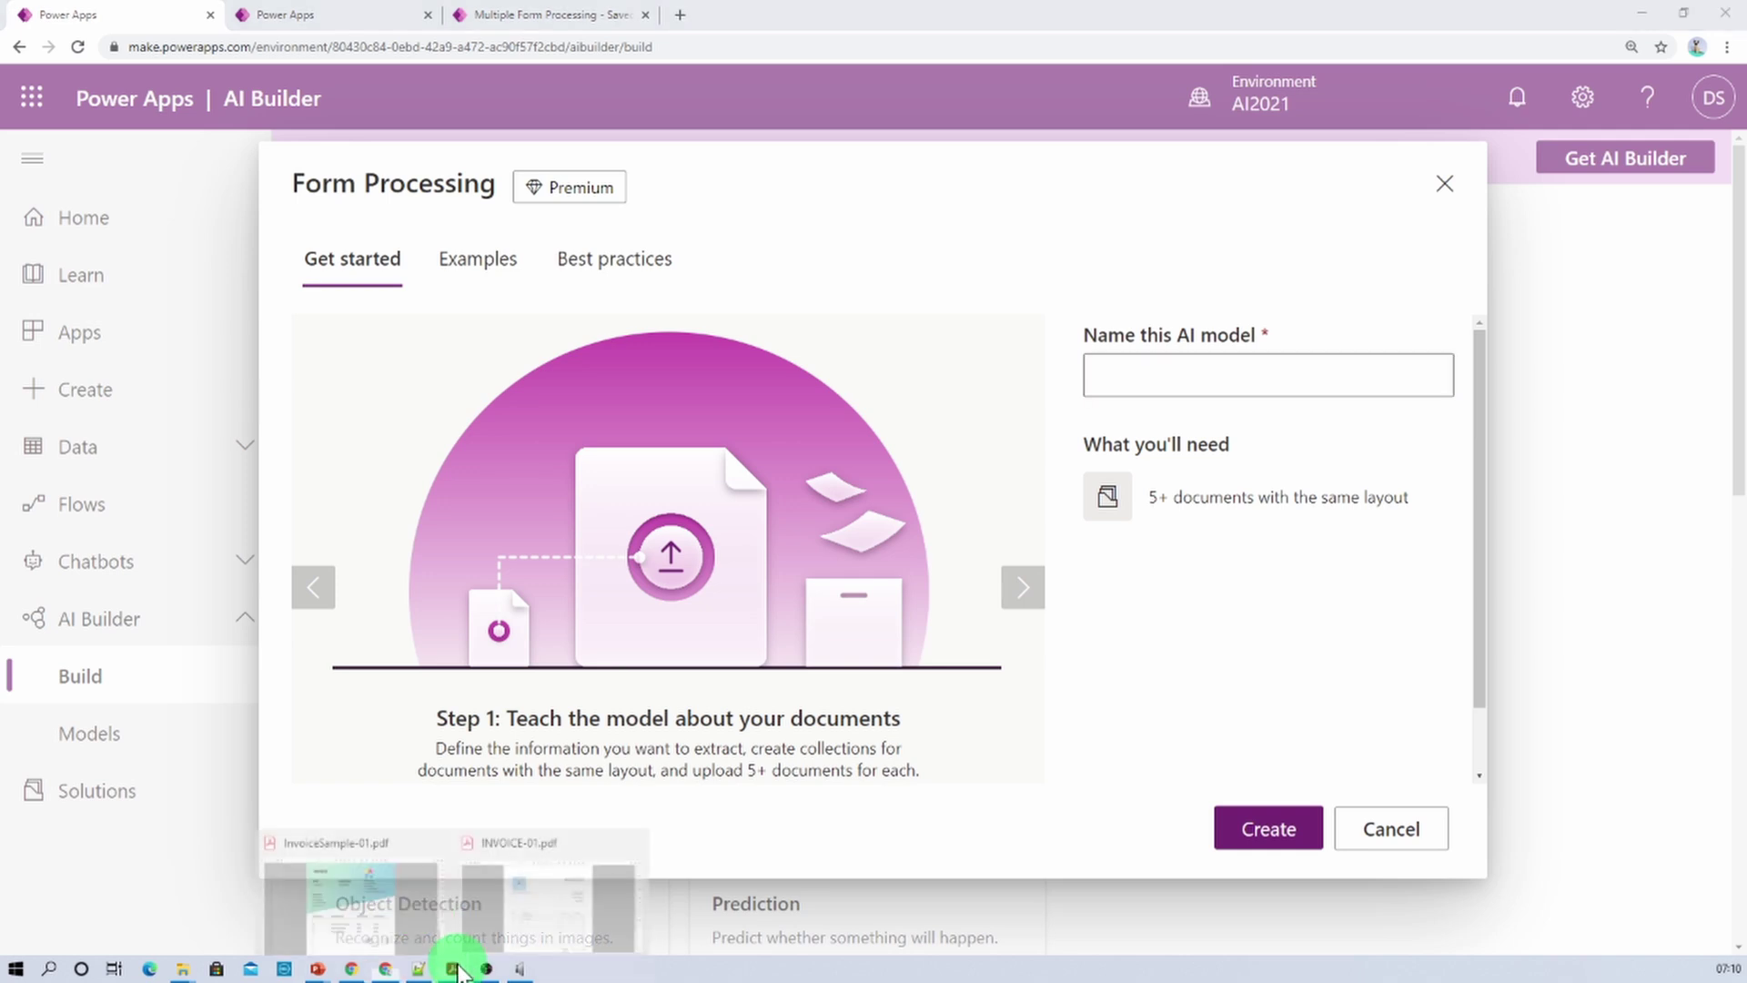
{"action": "left_click", "coordinate": [514, 919]}
{"action": "left_click", "coordinate": [247, 58]}
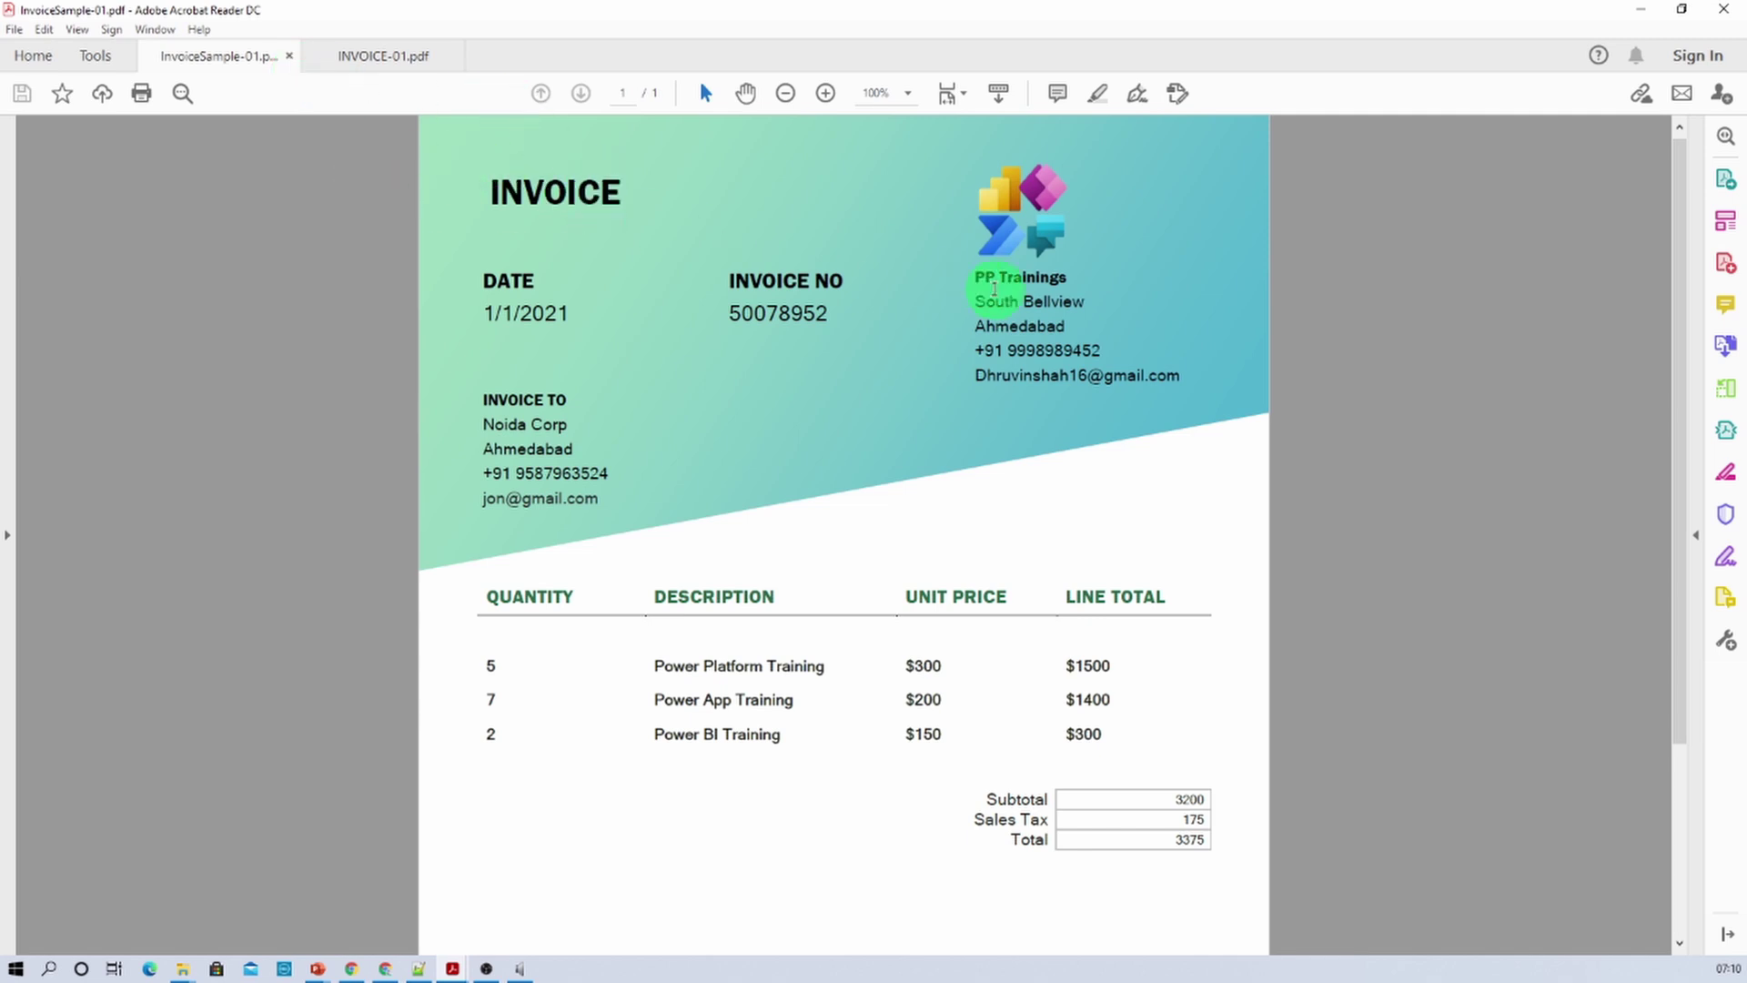
{"action": "left_click", "coordinate": [364, 55]}
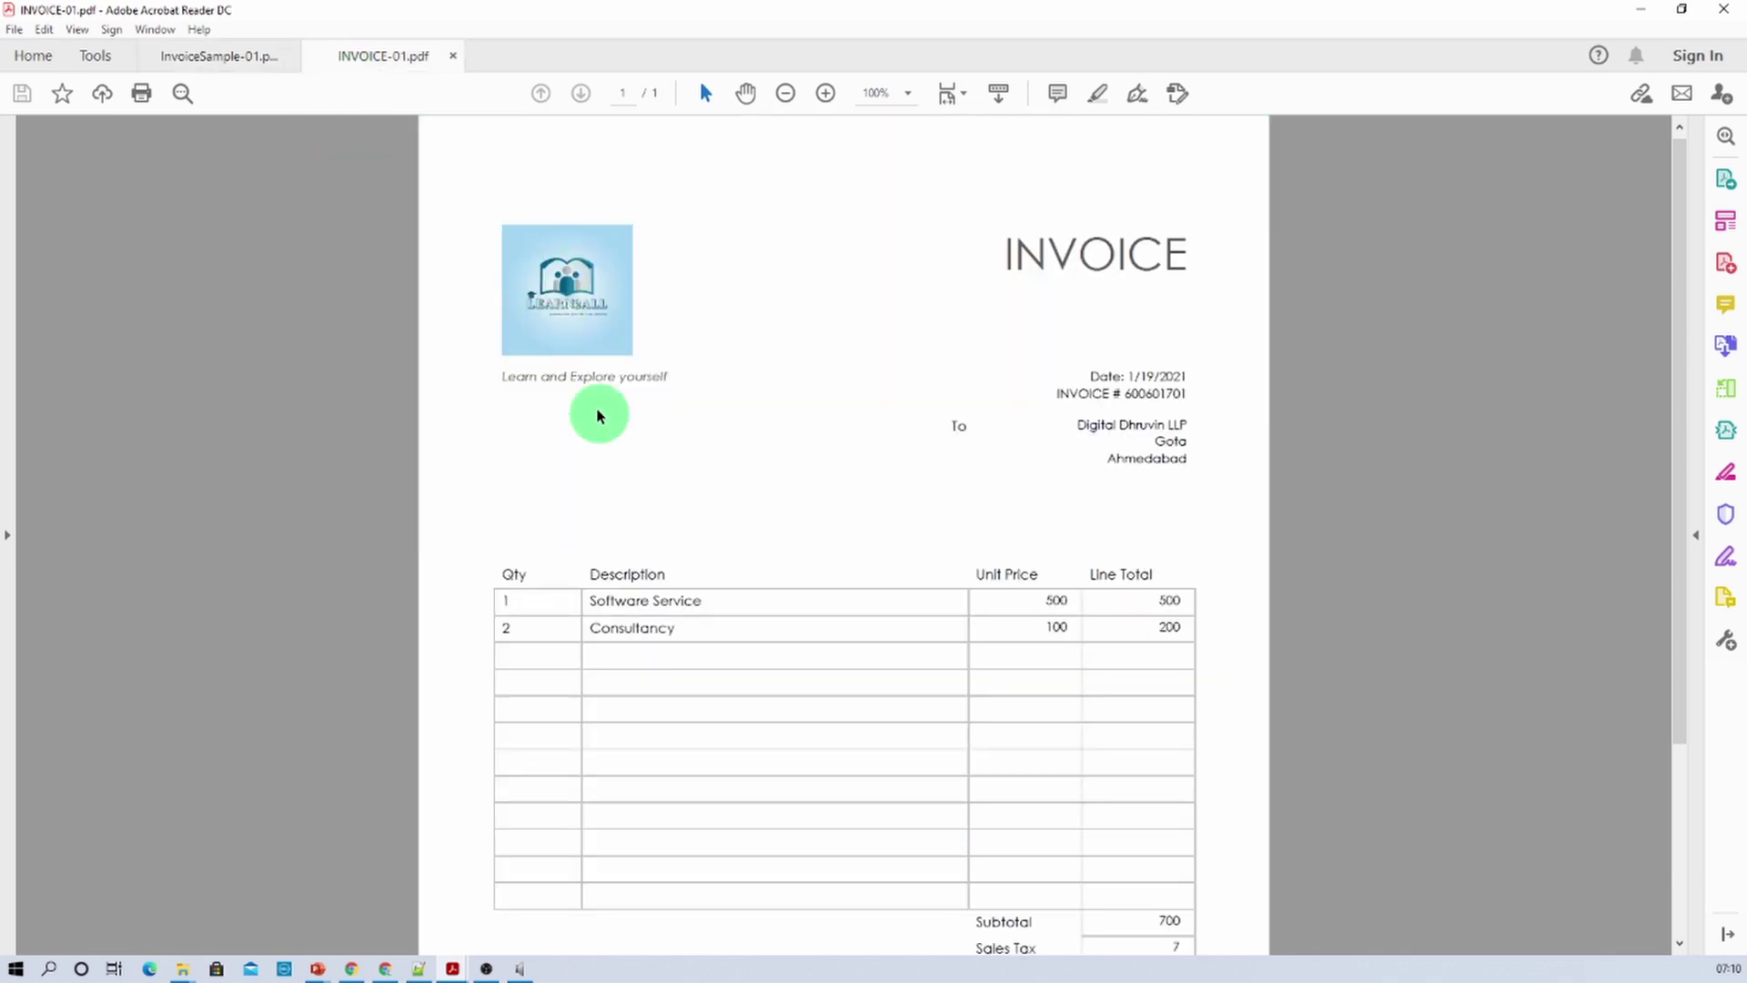
{"action": "left_click", "coordinate": [239, 57]}
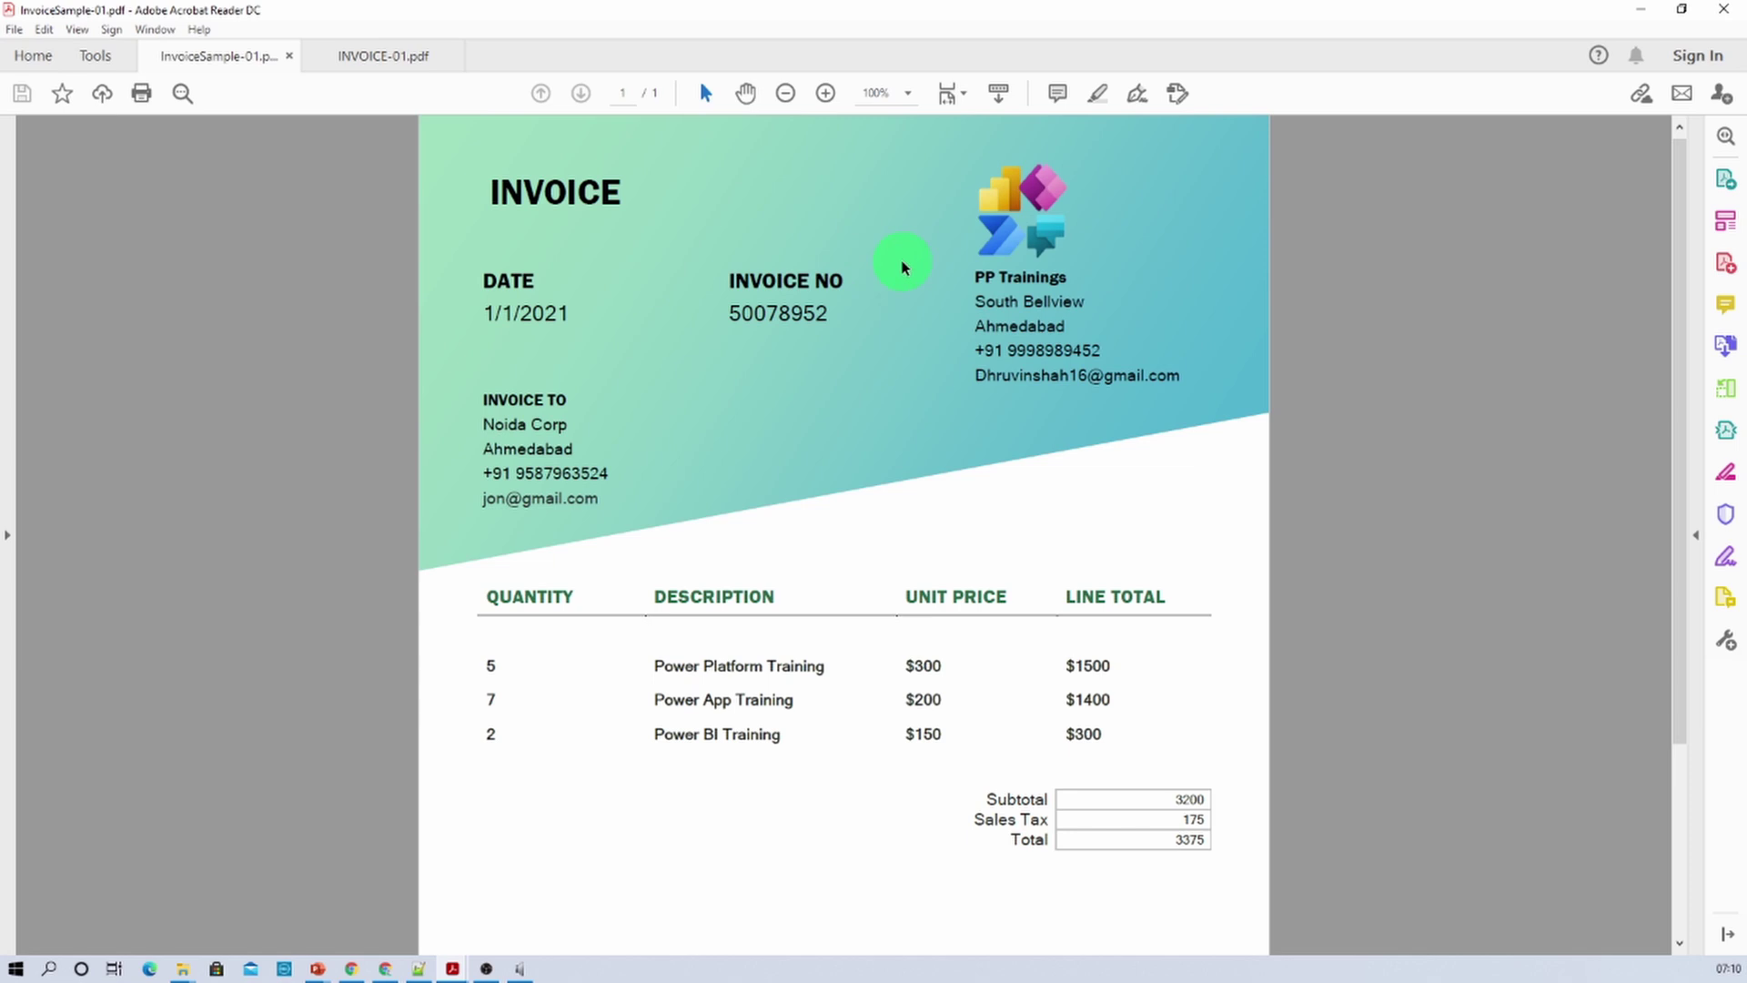
{"action": "left_click", "coordinate": [1640, 20]}
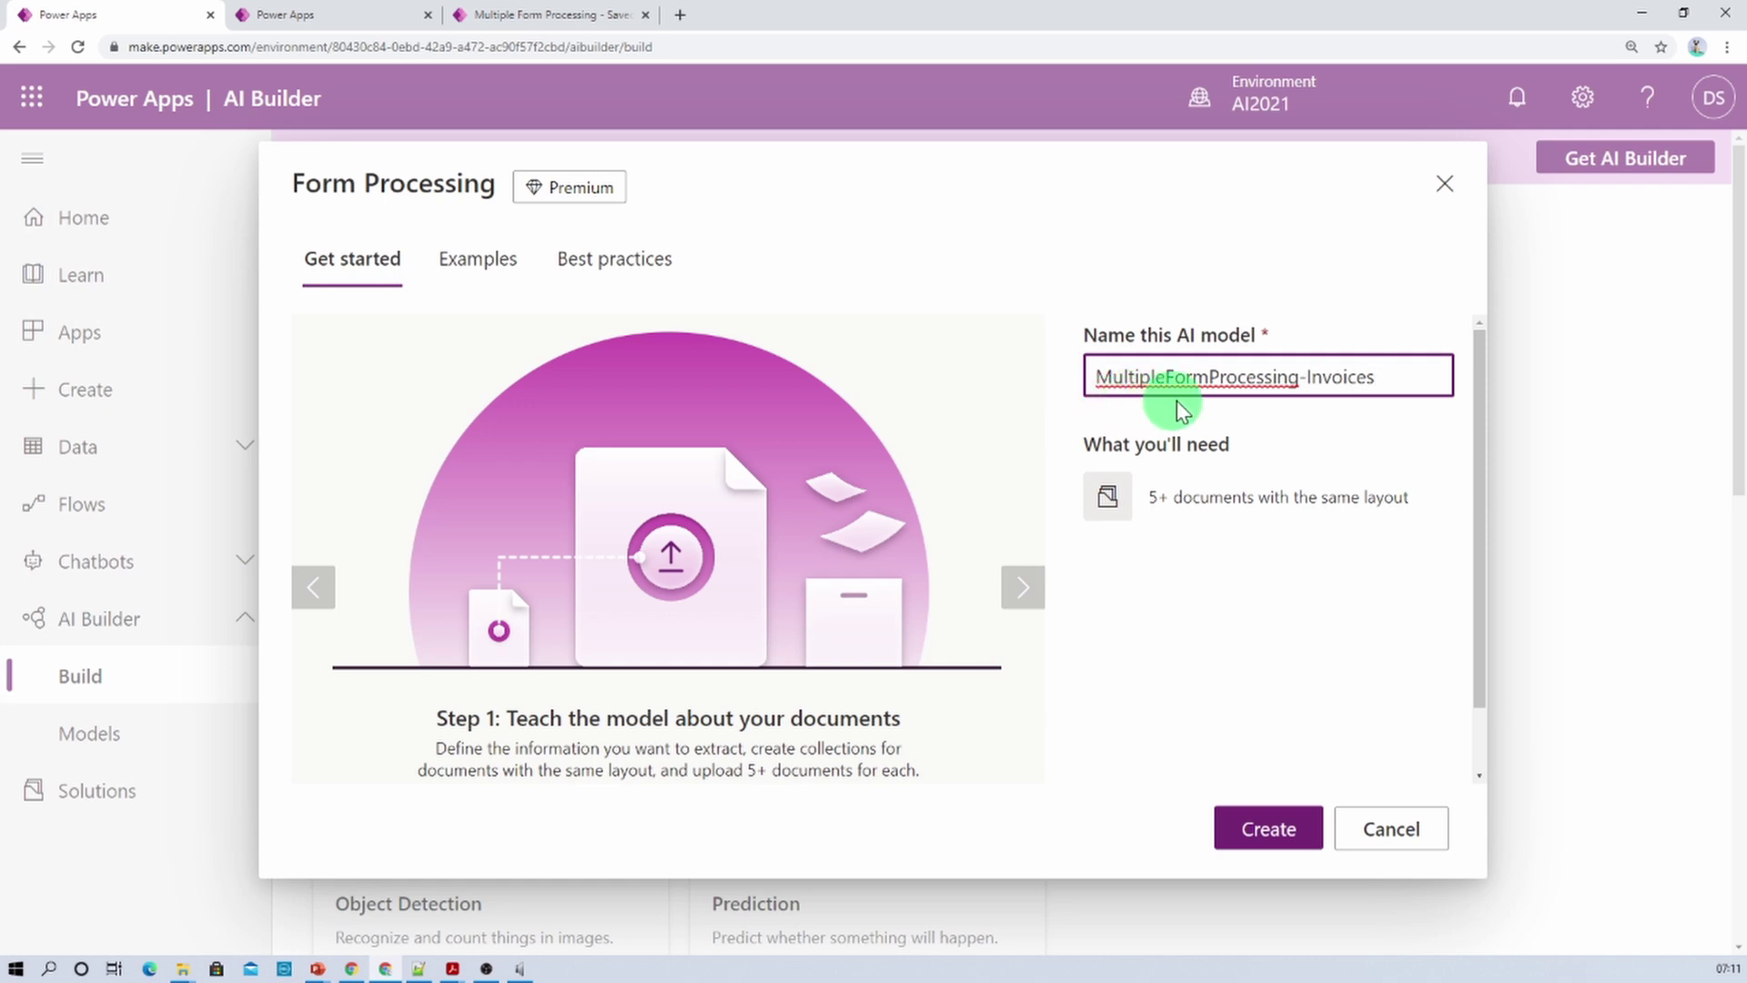
{"action": "left_click", "coordinate": [1283, 848]}
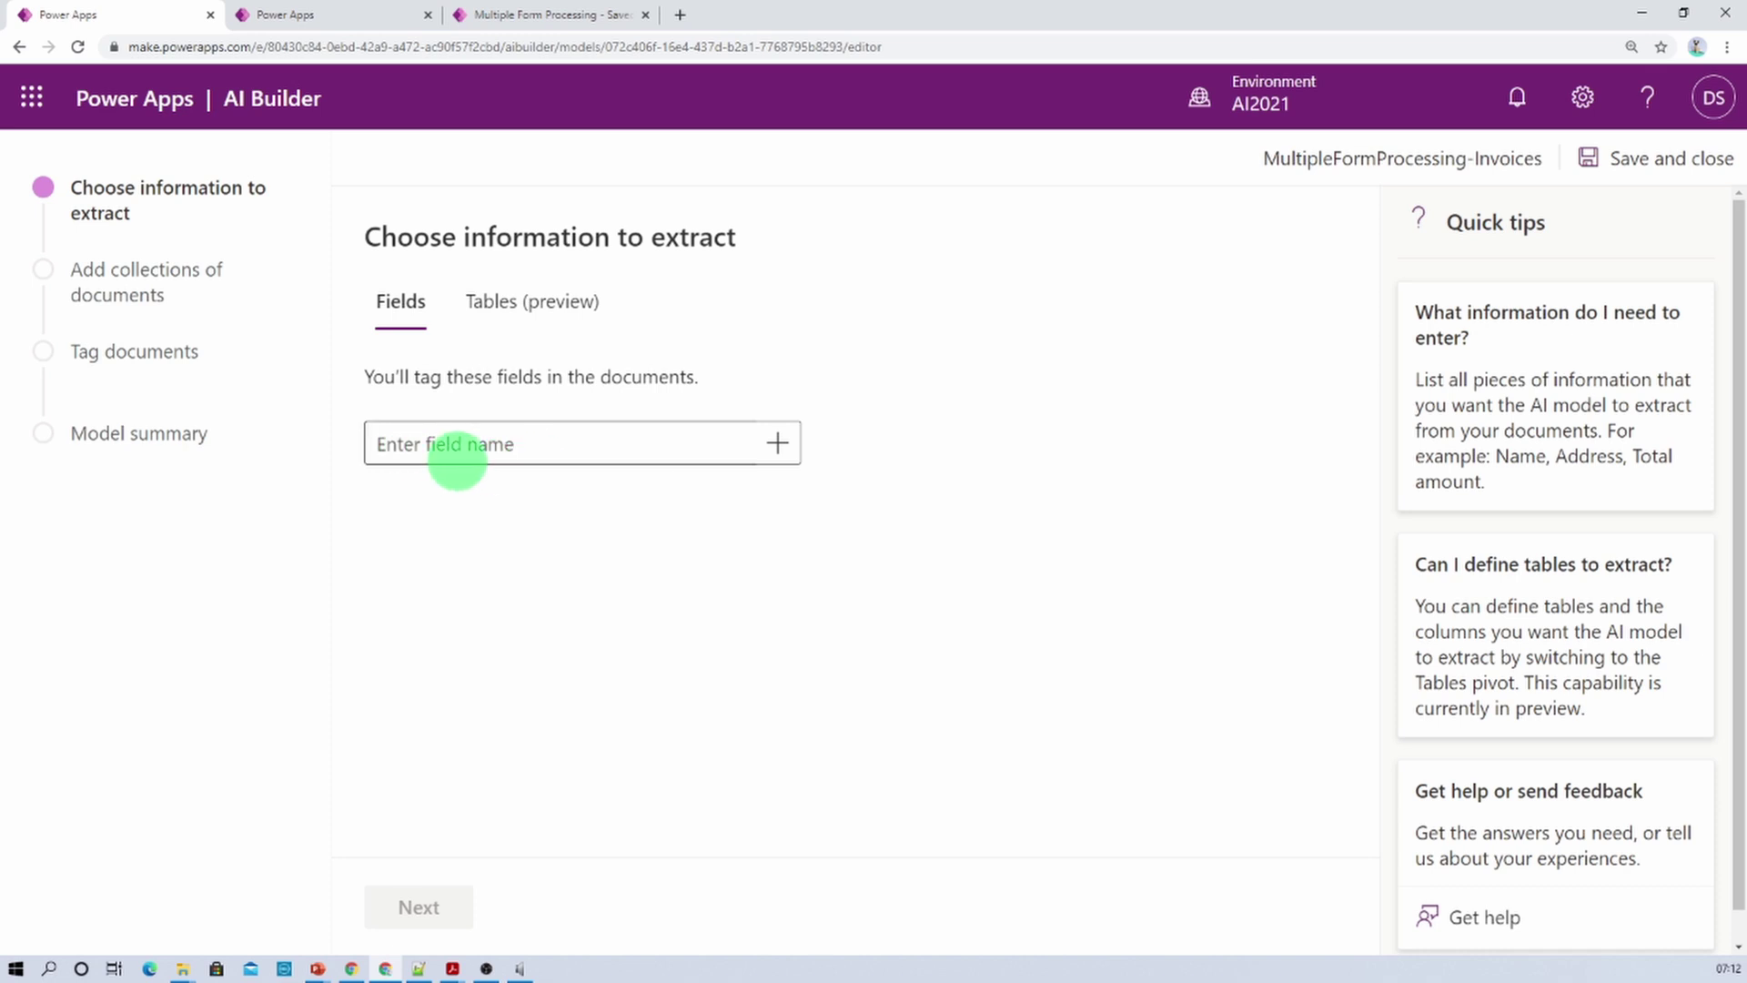
Examine both sample invoices in Adobe Acrobat Reader for the information the model should extract, and return to AI Builder
{"action": "left_click", "coordinate": [452, 968]}
{"action": "left_click", "coordinate": [406, 898]}
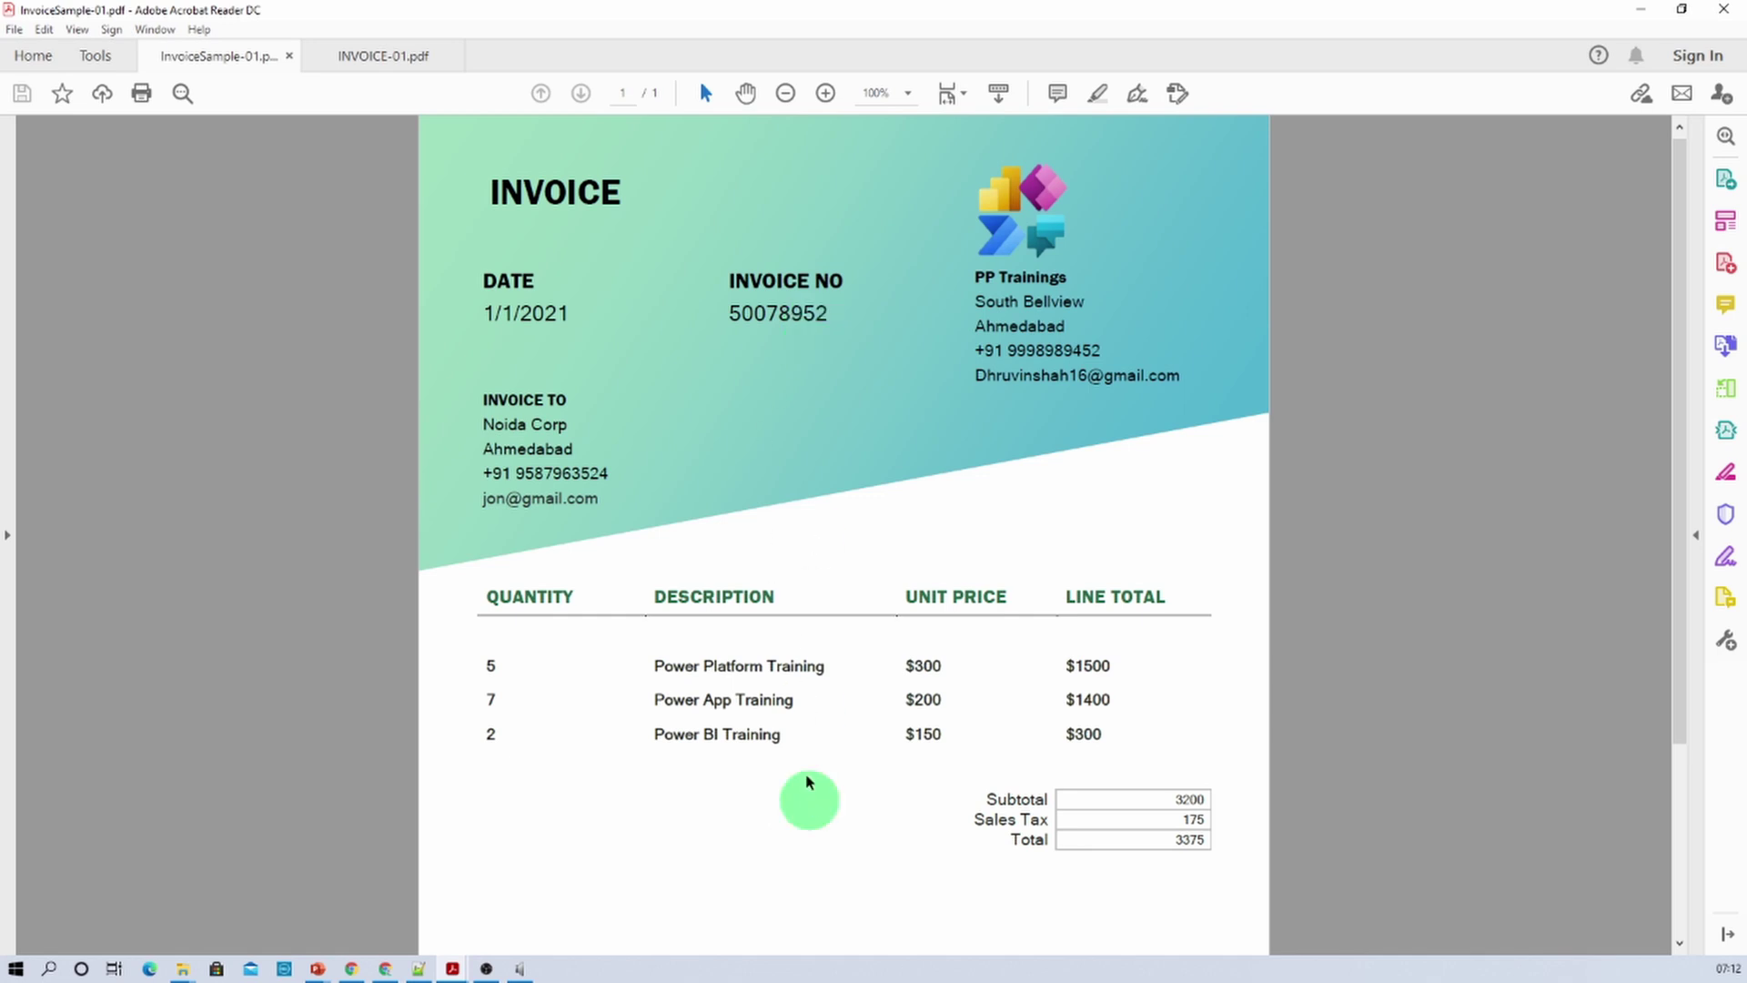
{"action": "left_click", "coordinate": [380, 57]}
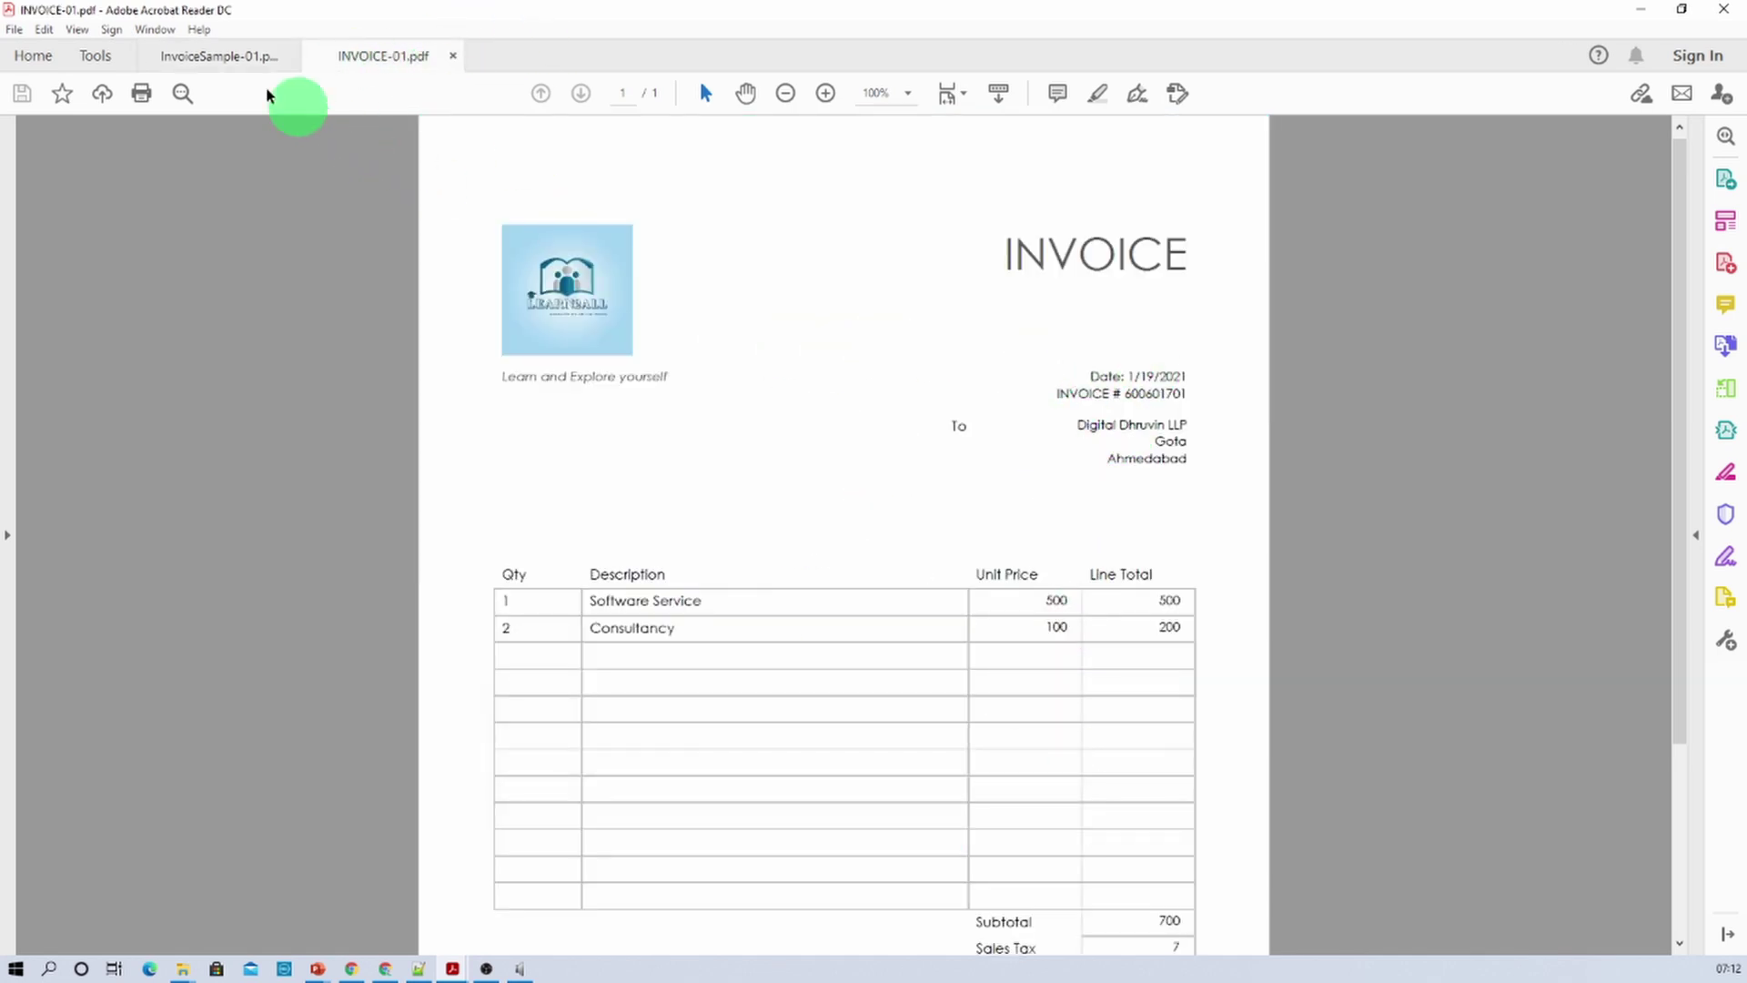
{"action": "left_click", "coordinate": [218, 58]}
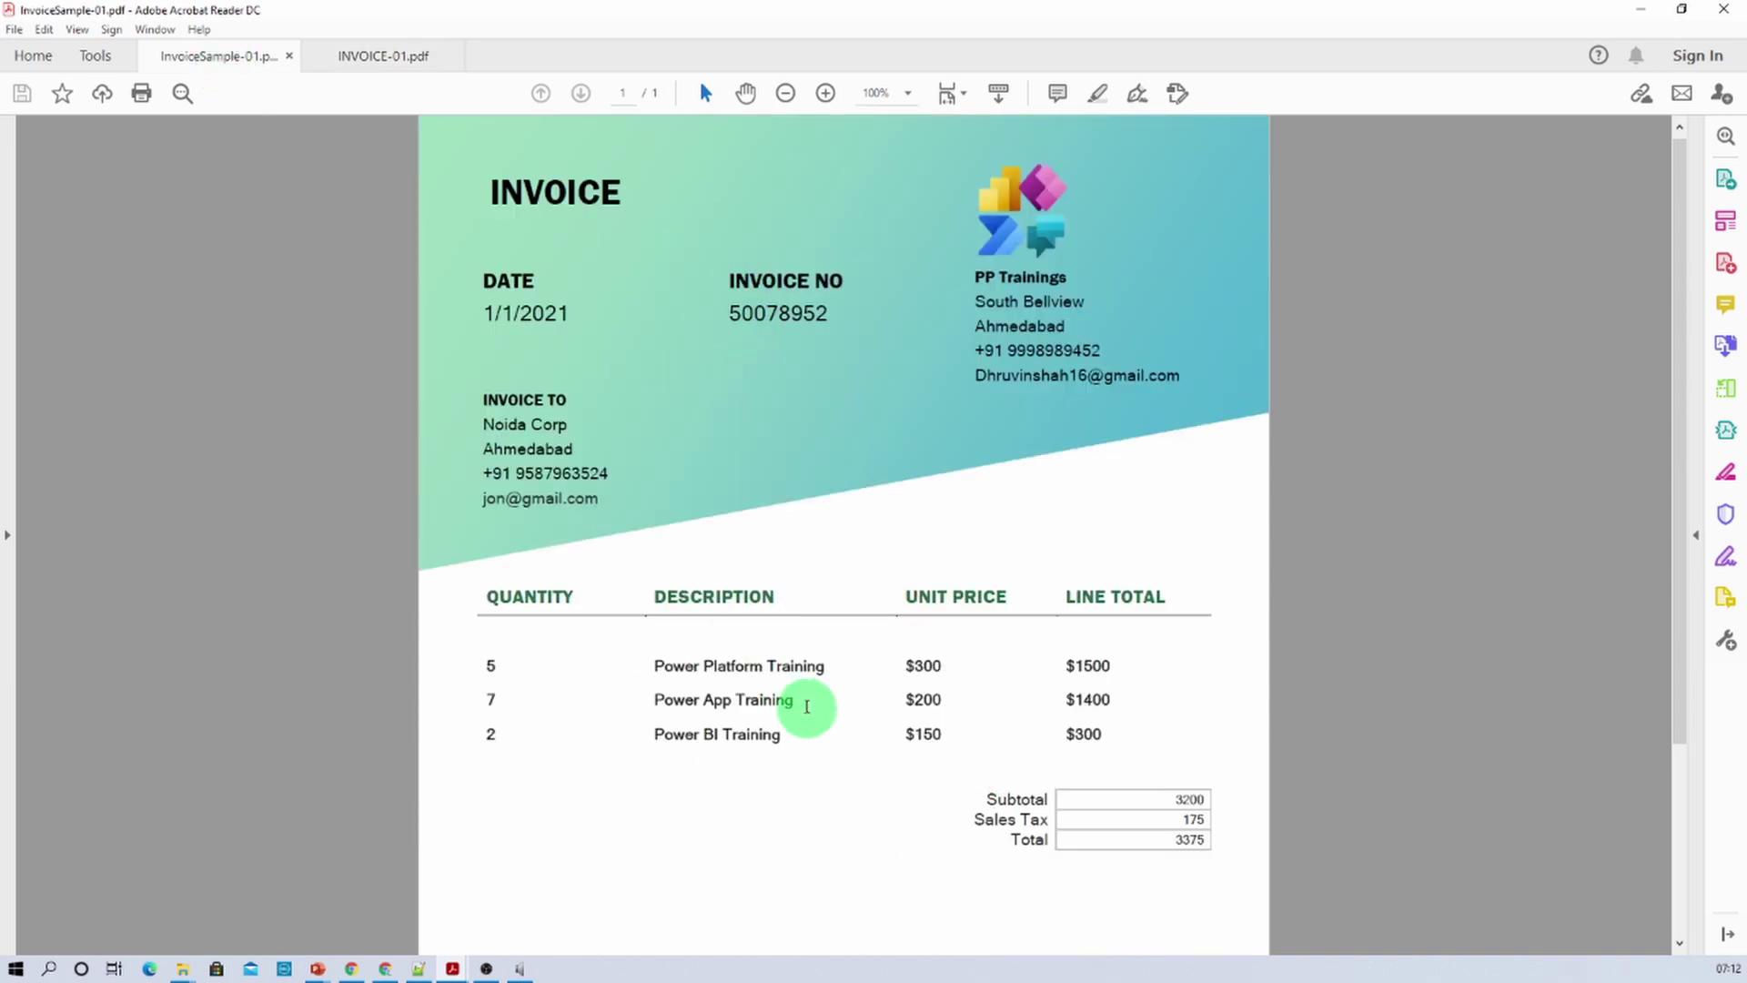
{"action": "key", "text": "alt+Tab"}
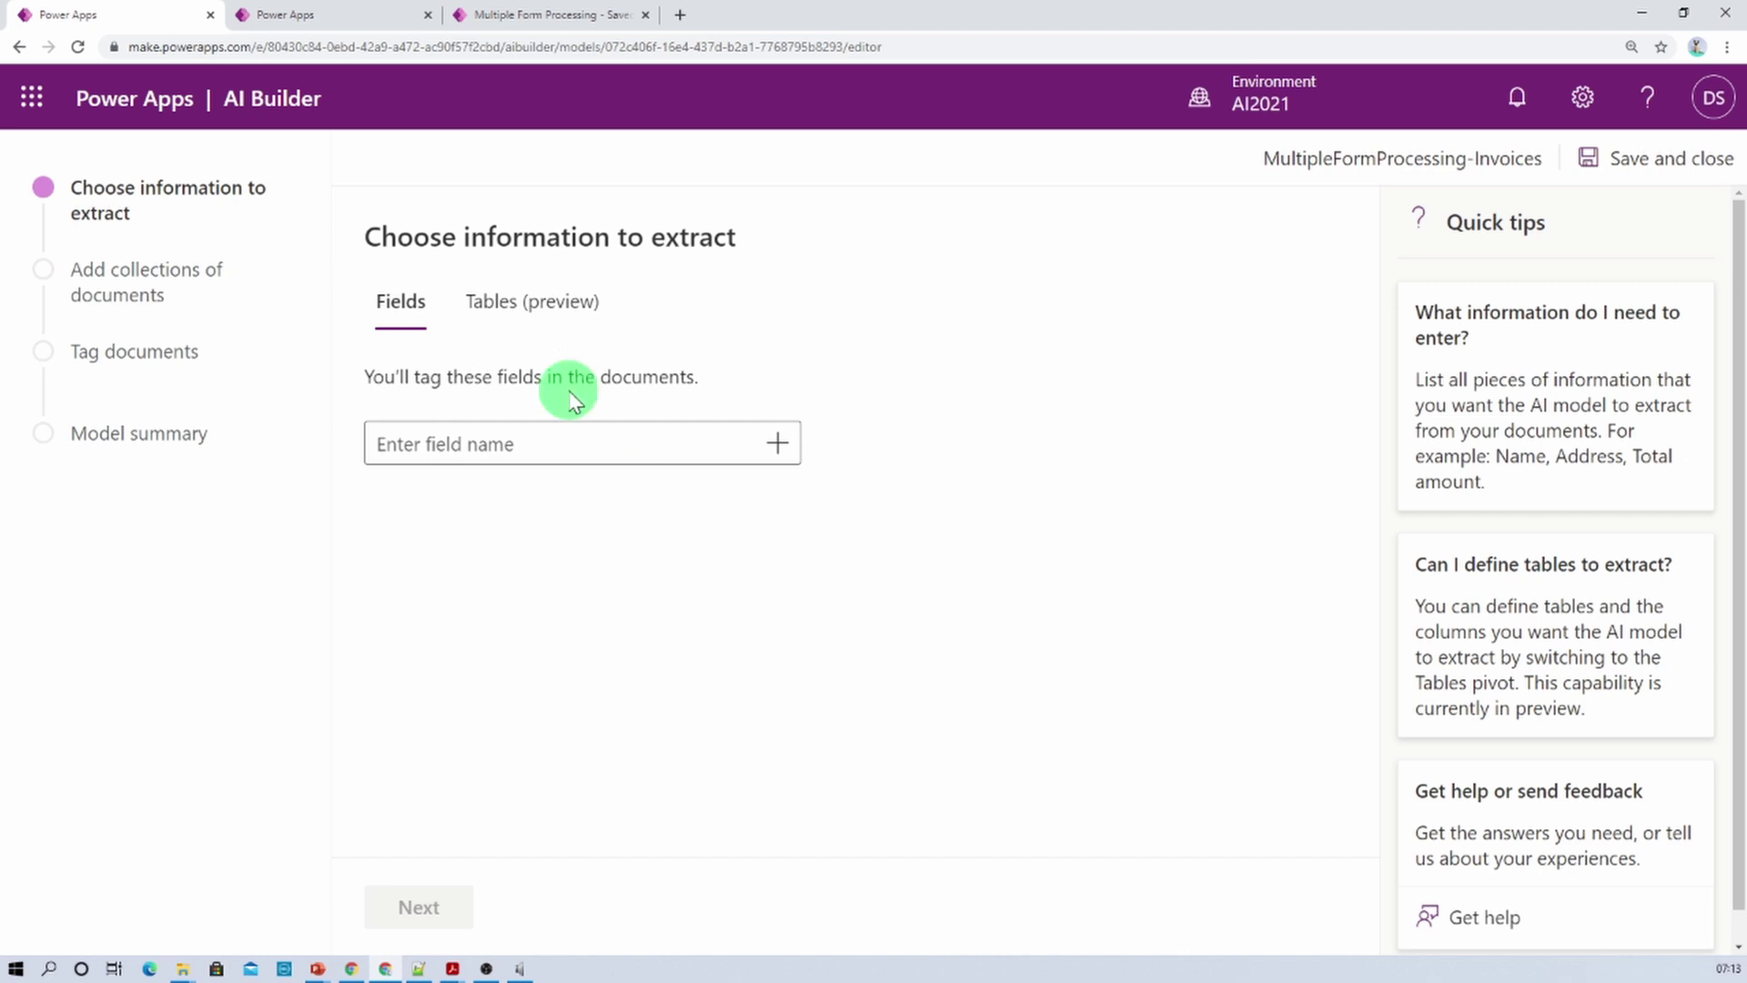
Review the table extraction option against the line-item table in InvoiceSample-01.pdf and go back to the field definitions
{"action": "left_click", "coordinate": [526, 314]}
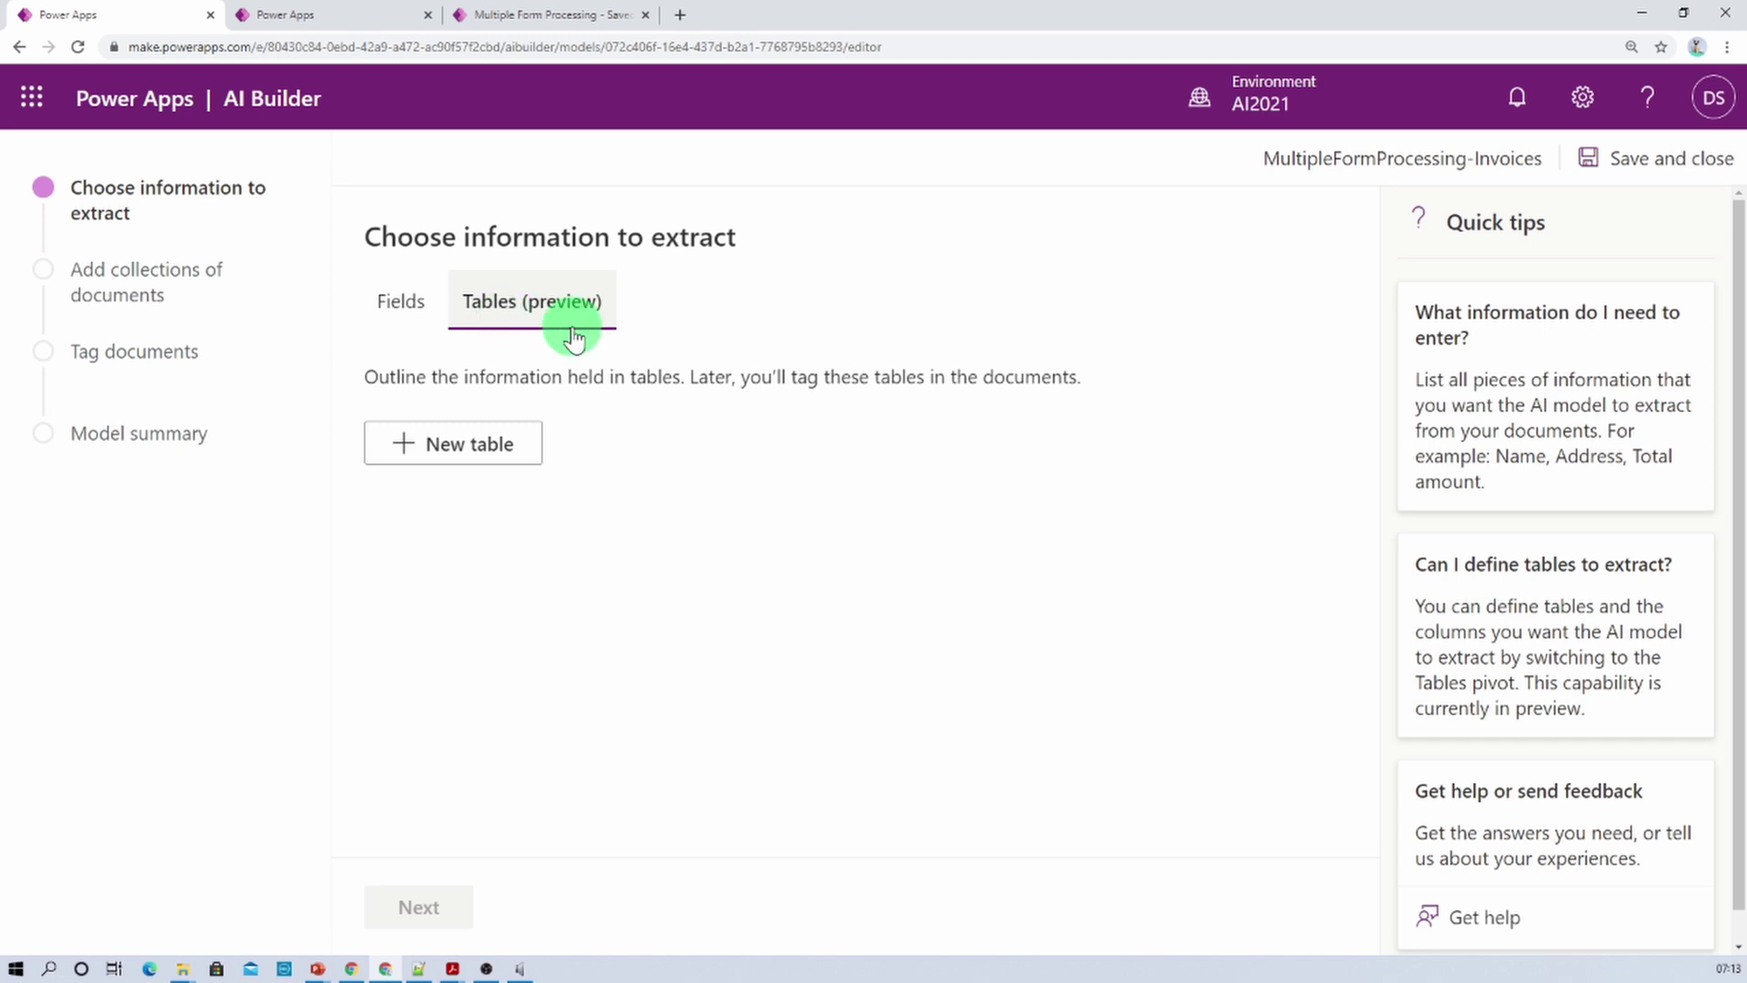
{"action": "key", "text": "alt+Tab"}
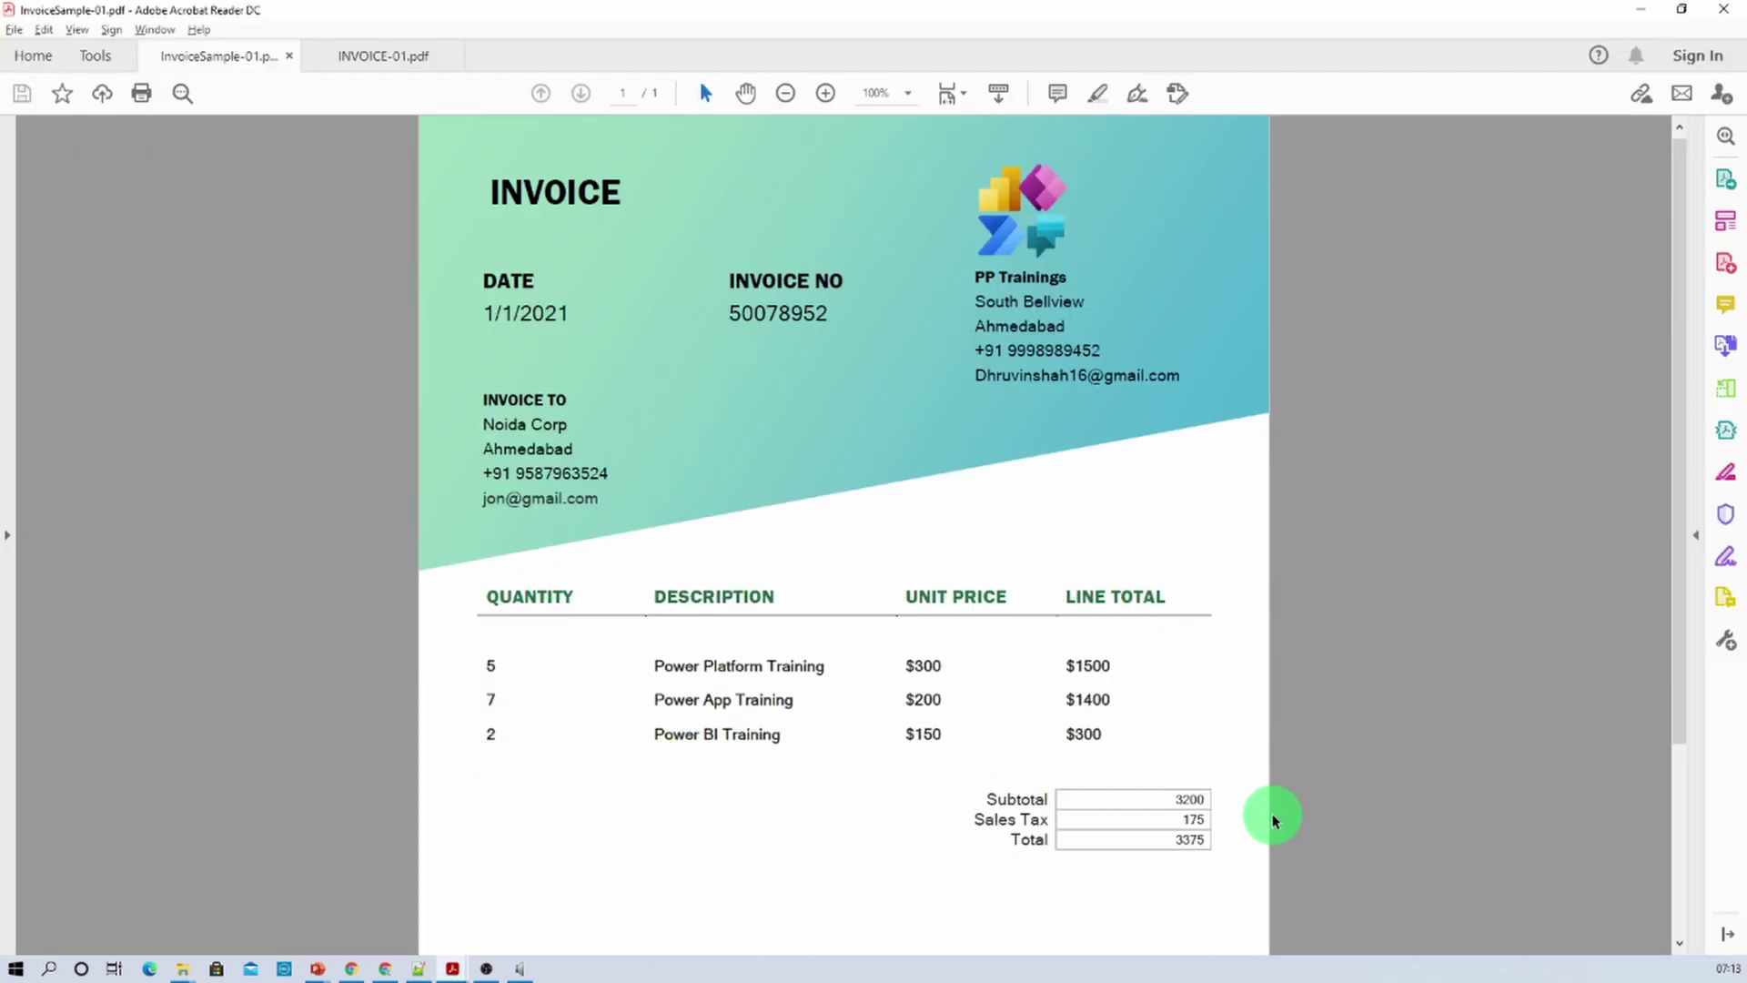
{"action": "key", "text": "alt+Tab"}
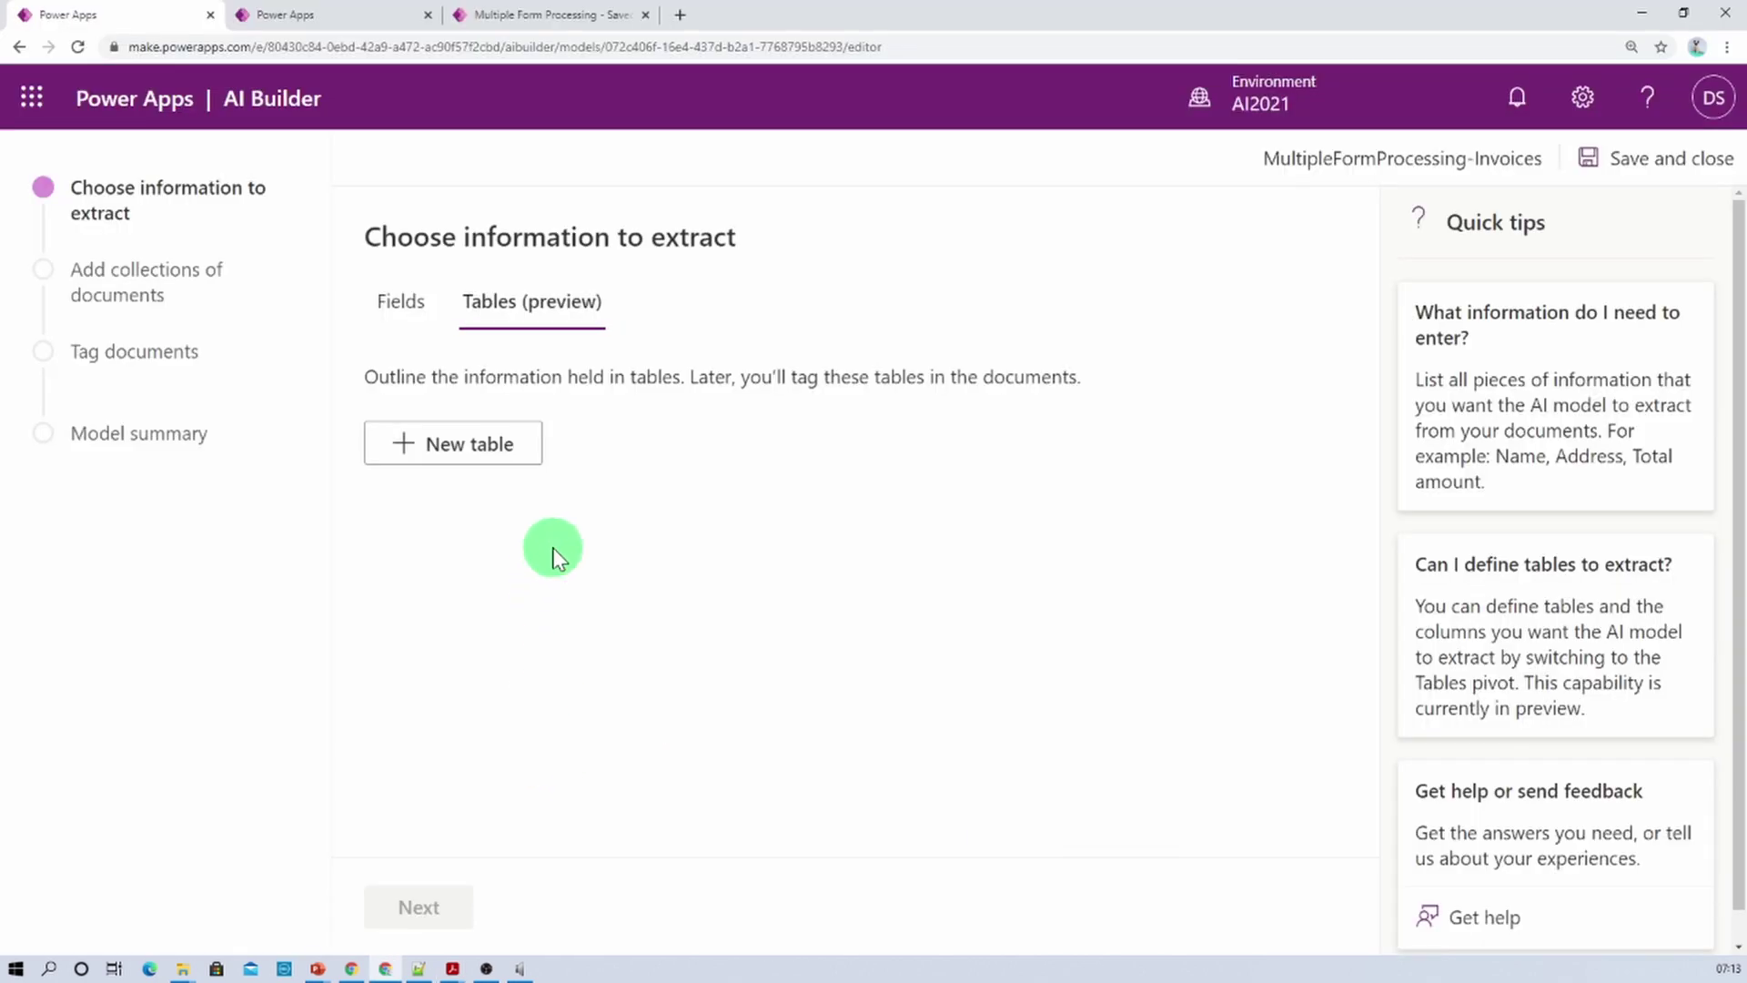
{"action": "left_click", "coordinate": [393, 314]}
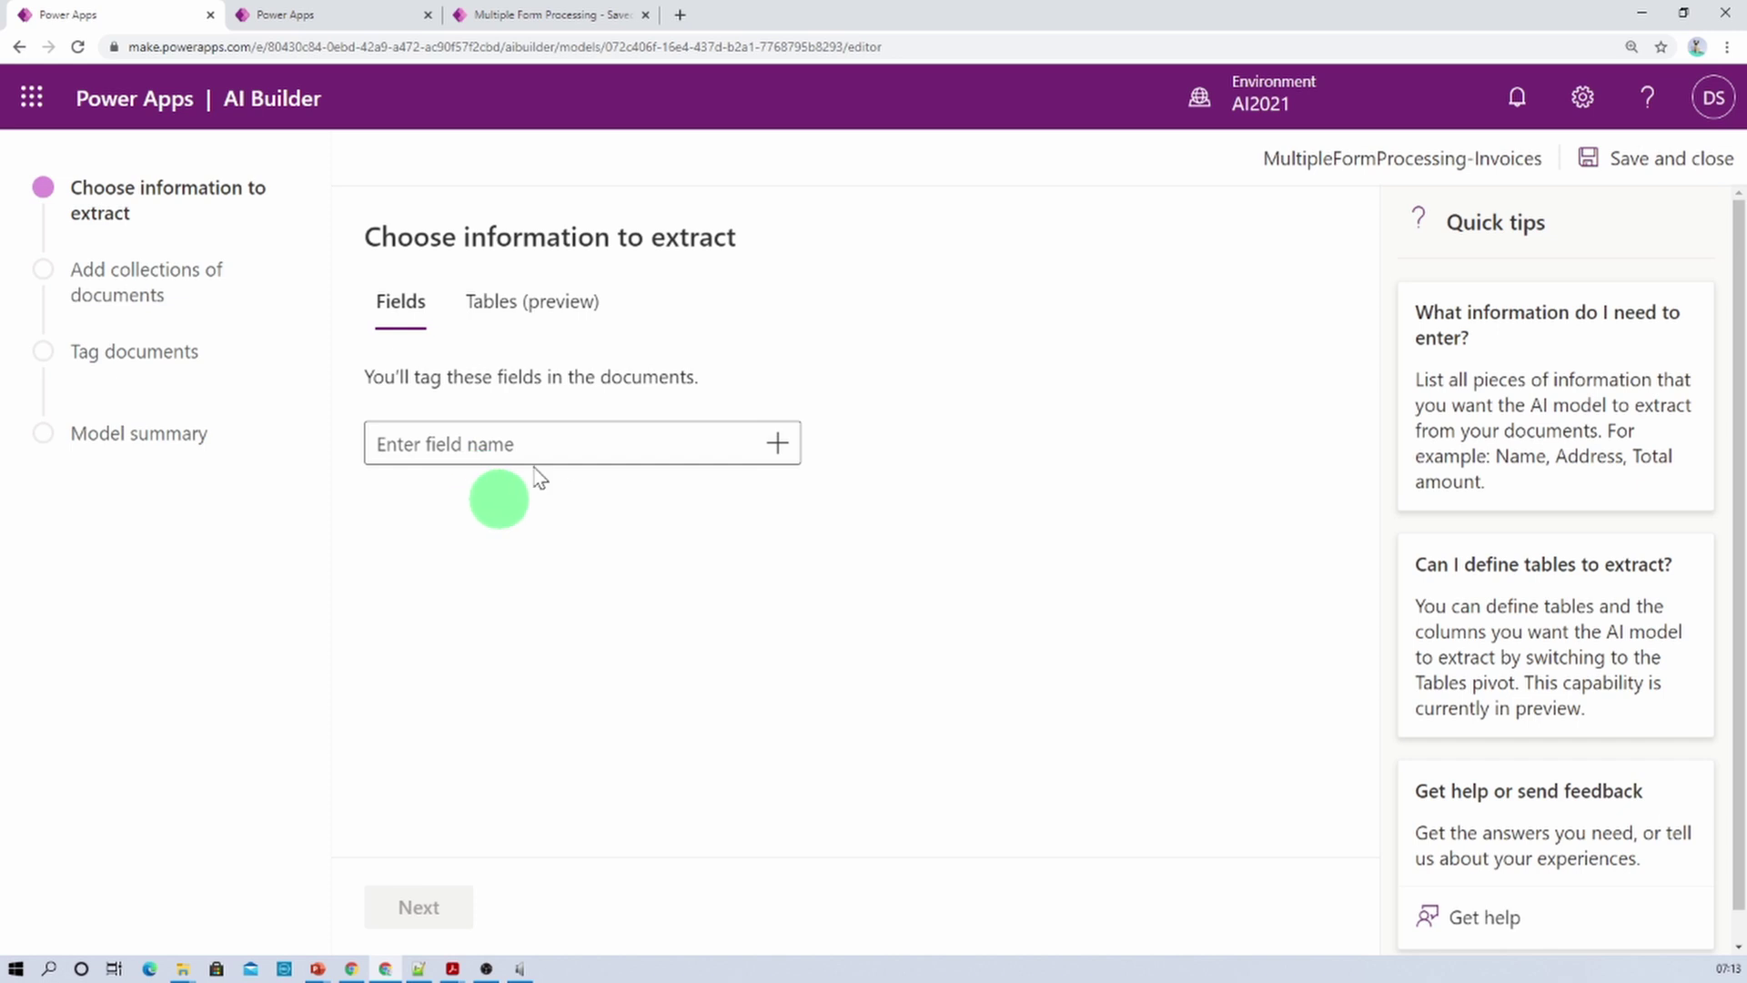
Select the issuer's address, city and phone lines in InvoiceSample-01.pdf in Adobe Acrobat Reader to identify the fields to extract
{"action": "key", "text": "alt+Tab"}
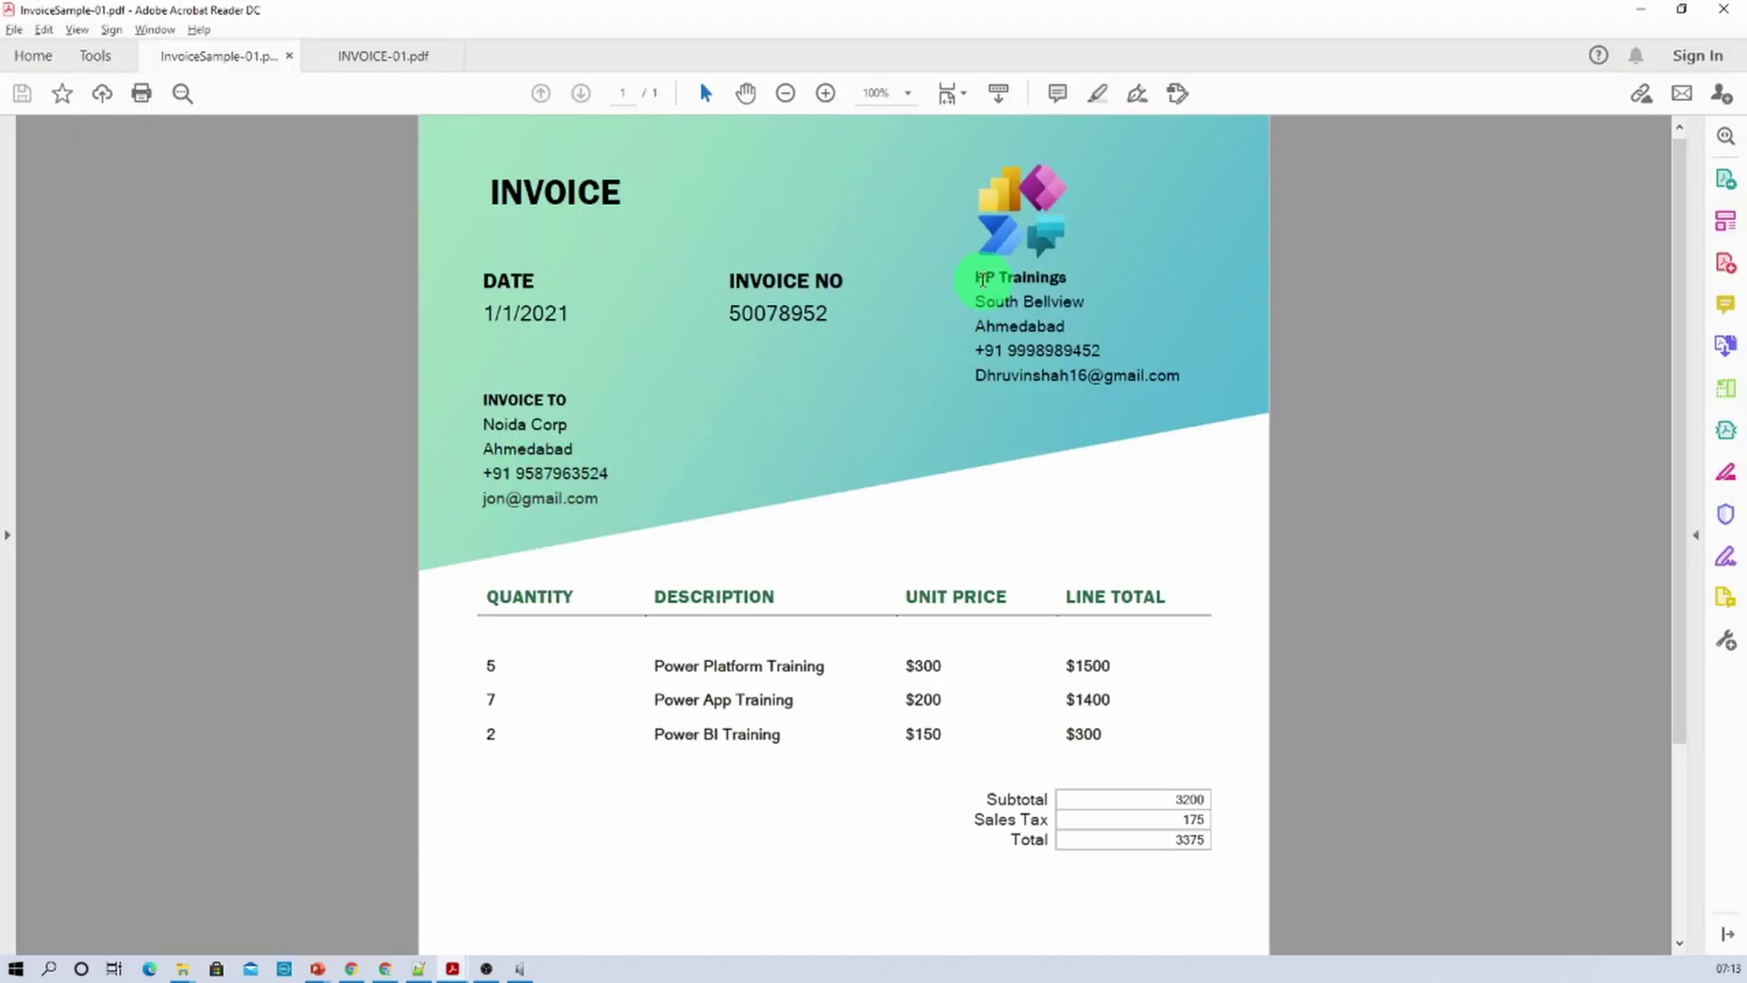
{"action": "left_click_drag", "start_coordinate": [980, 281], "coordinate": [1088, 305]}
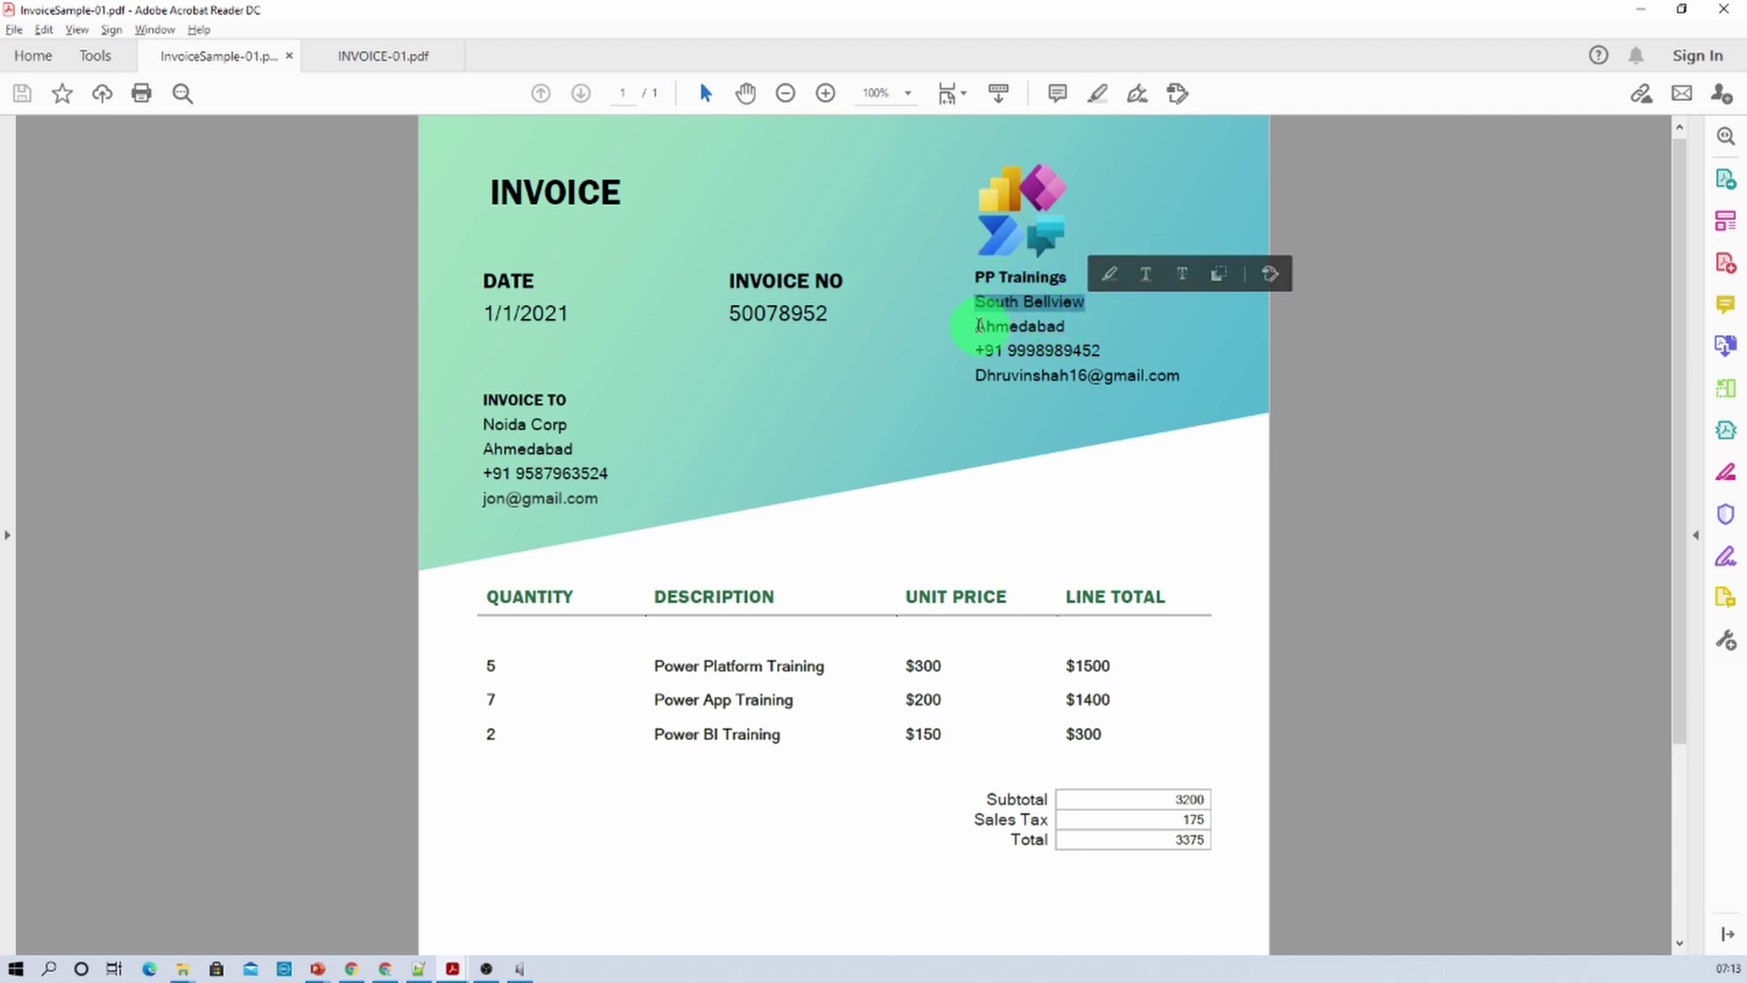
{"action": "left_click_drag", "start_coordinate": [976, 325], "coordinate": [1077, 325]}
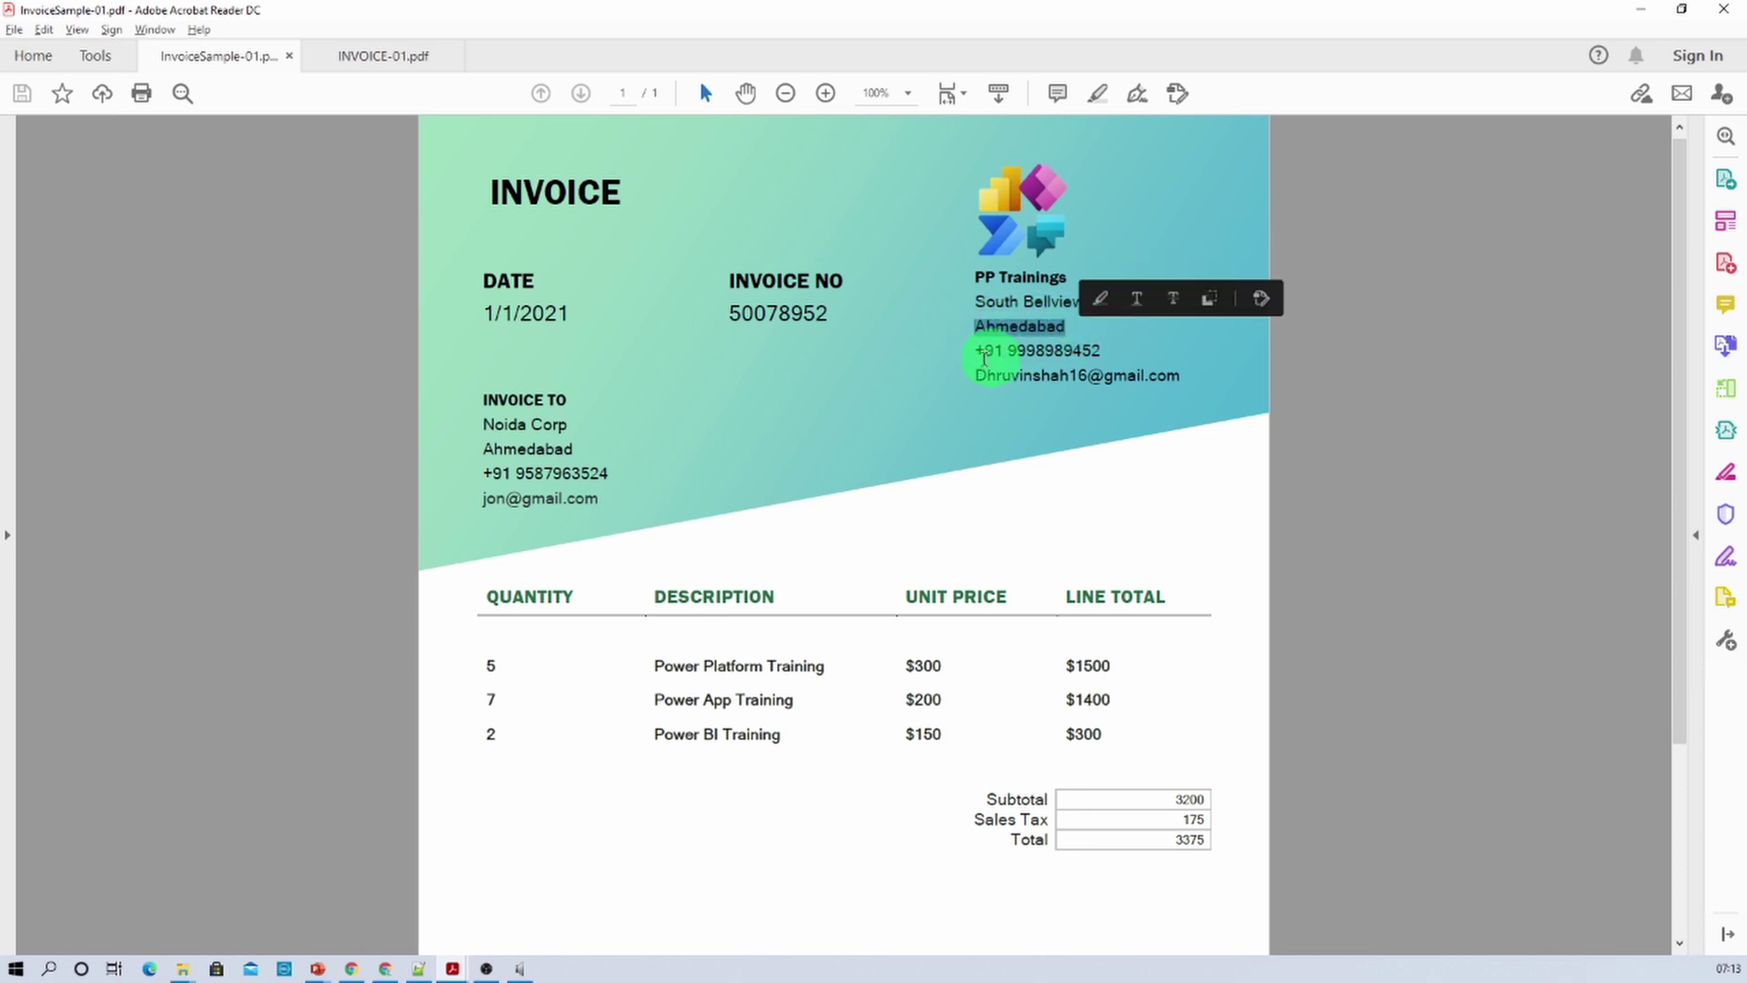
{"action": "left_click_drag", "start_coordinate": [976, 350], "coordinate": [1063, 387]}
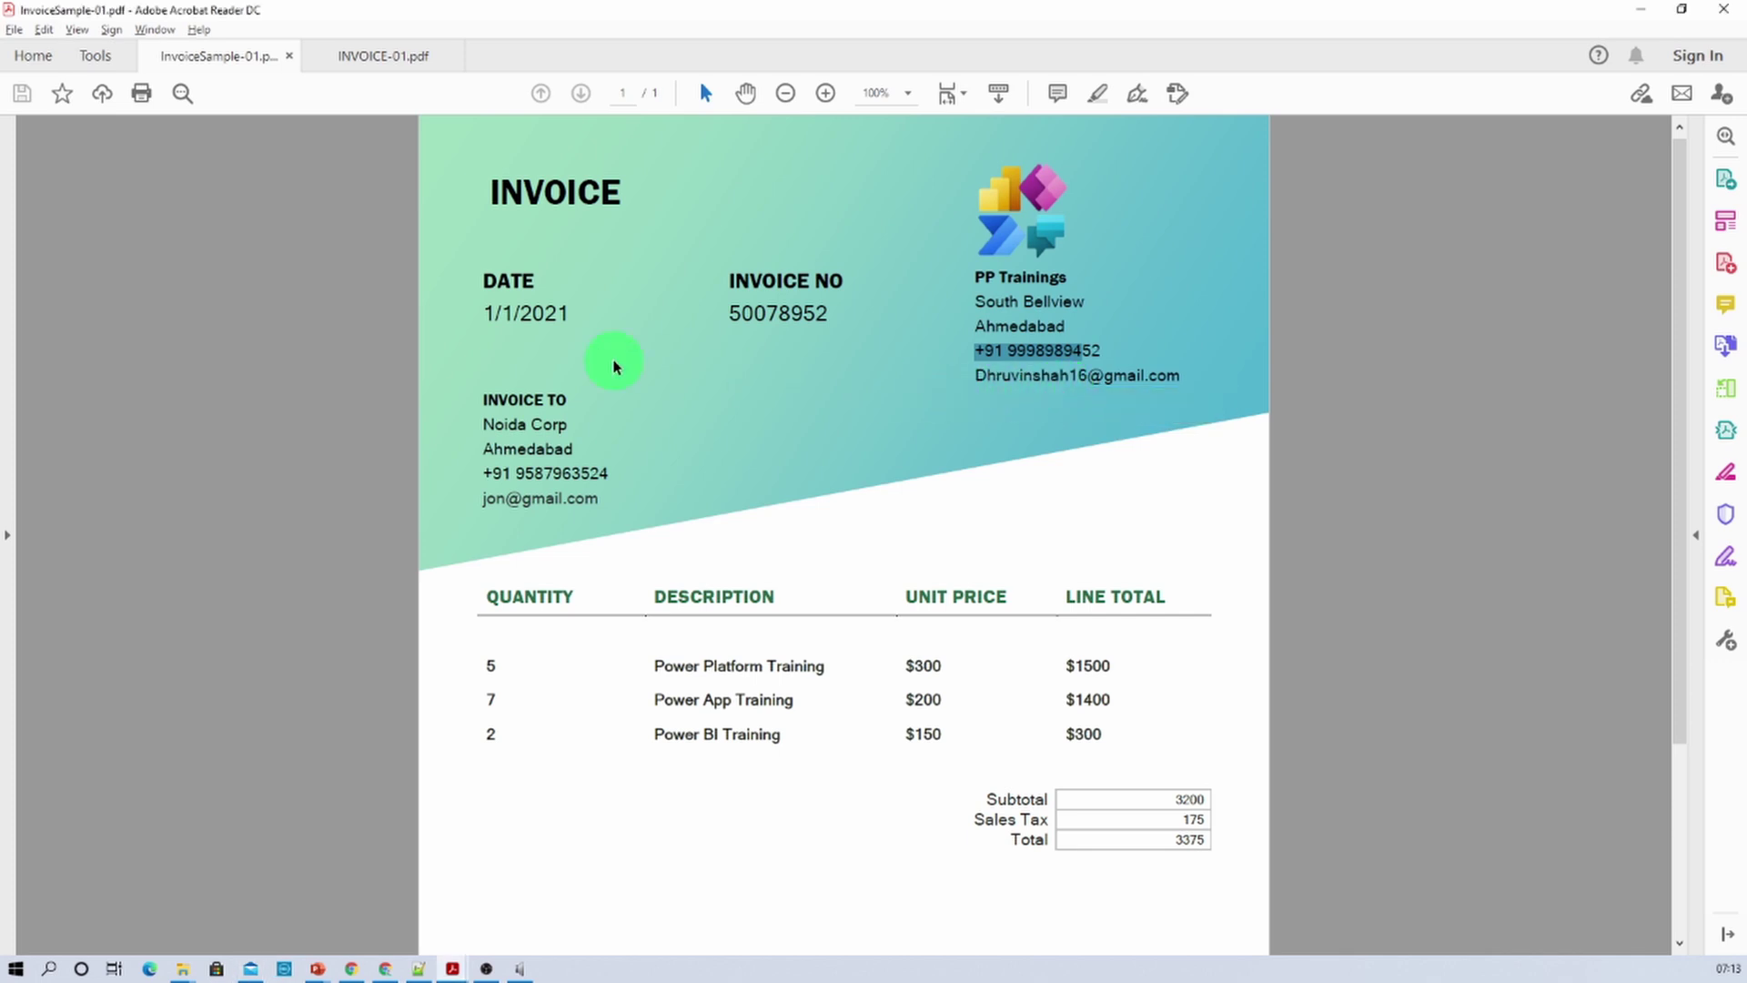
Switch back to AI Builder and add the extraction fields Company Name and Street Address
{"action": "key", "text": "alt+Tab"}
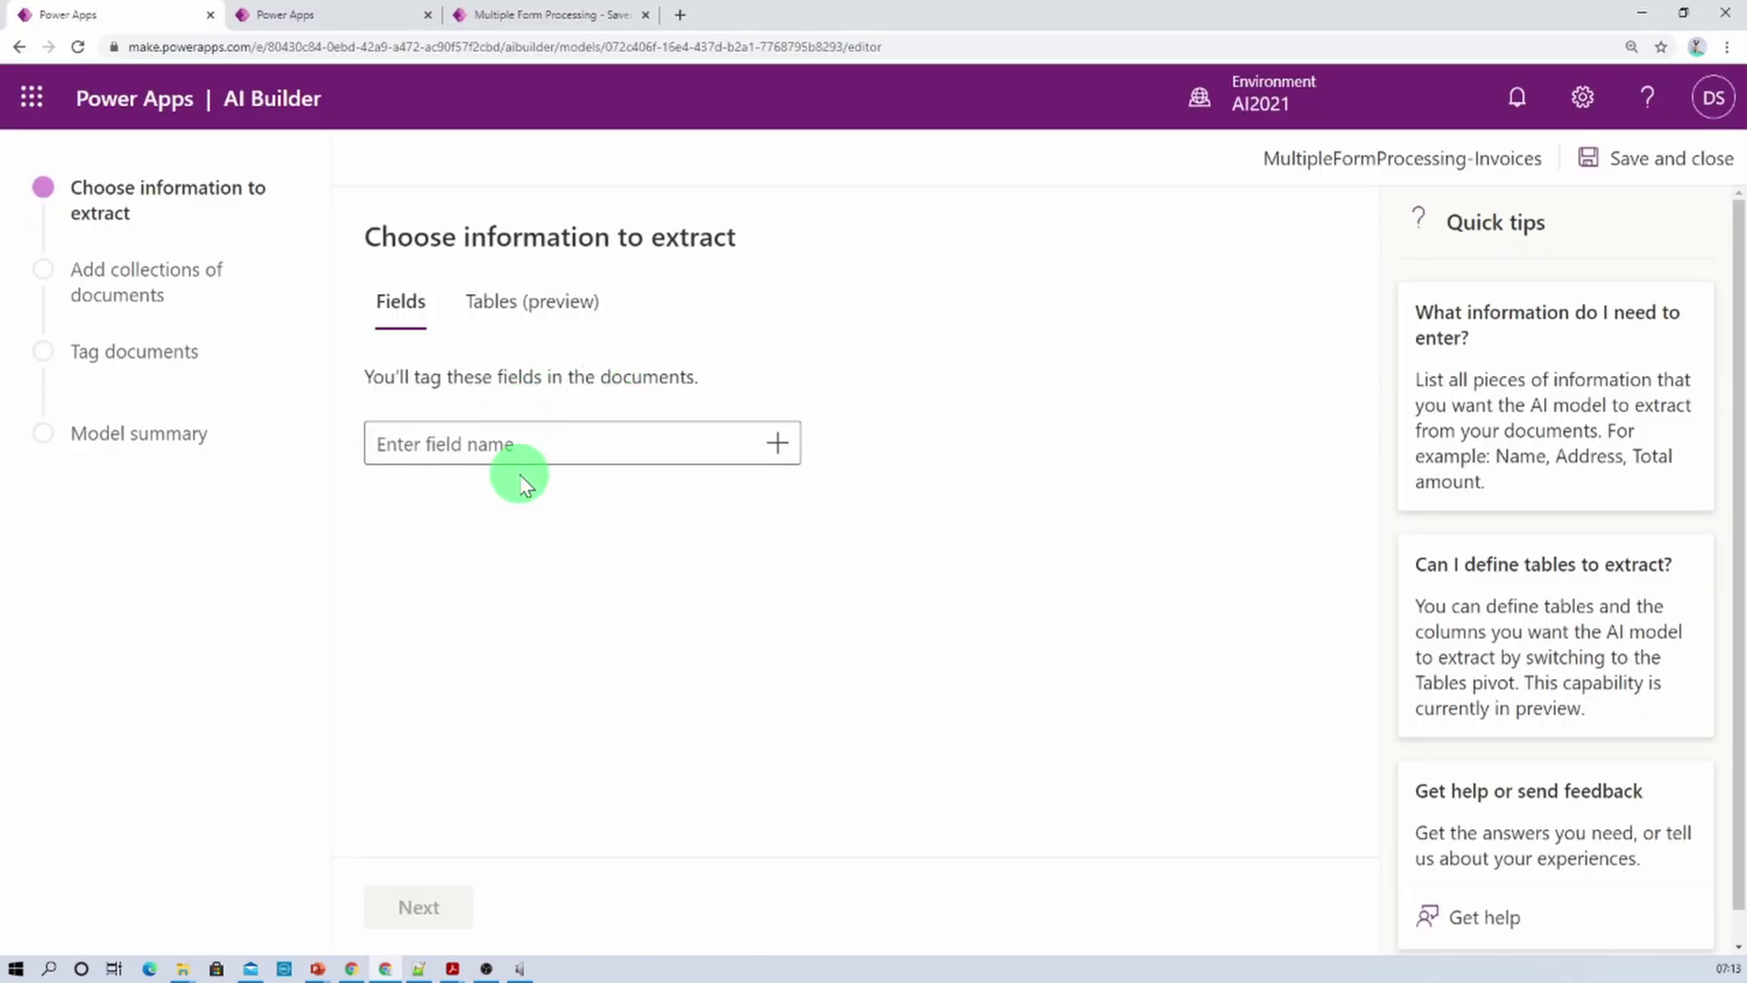
{"action": "left_click", "coordinate": [529, 443]}
{"action": "type", "text": "Company"}
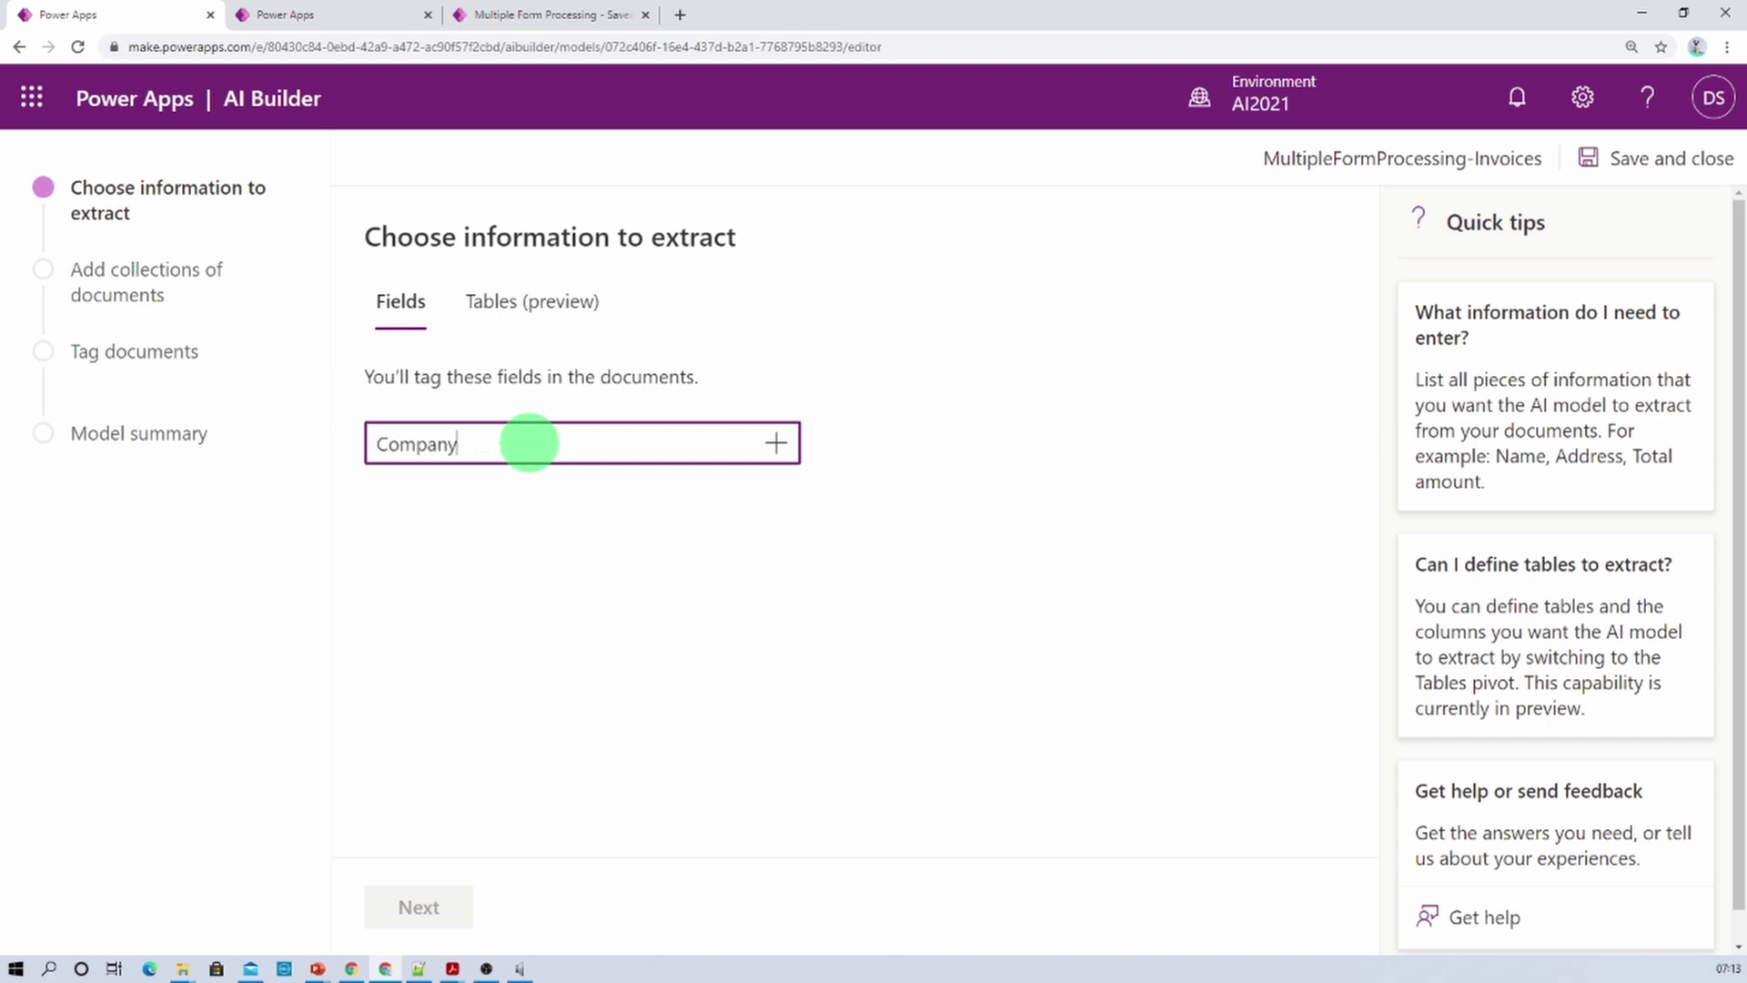
{"action": "type", "text": " Name"}
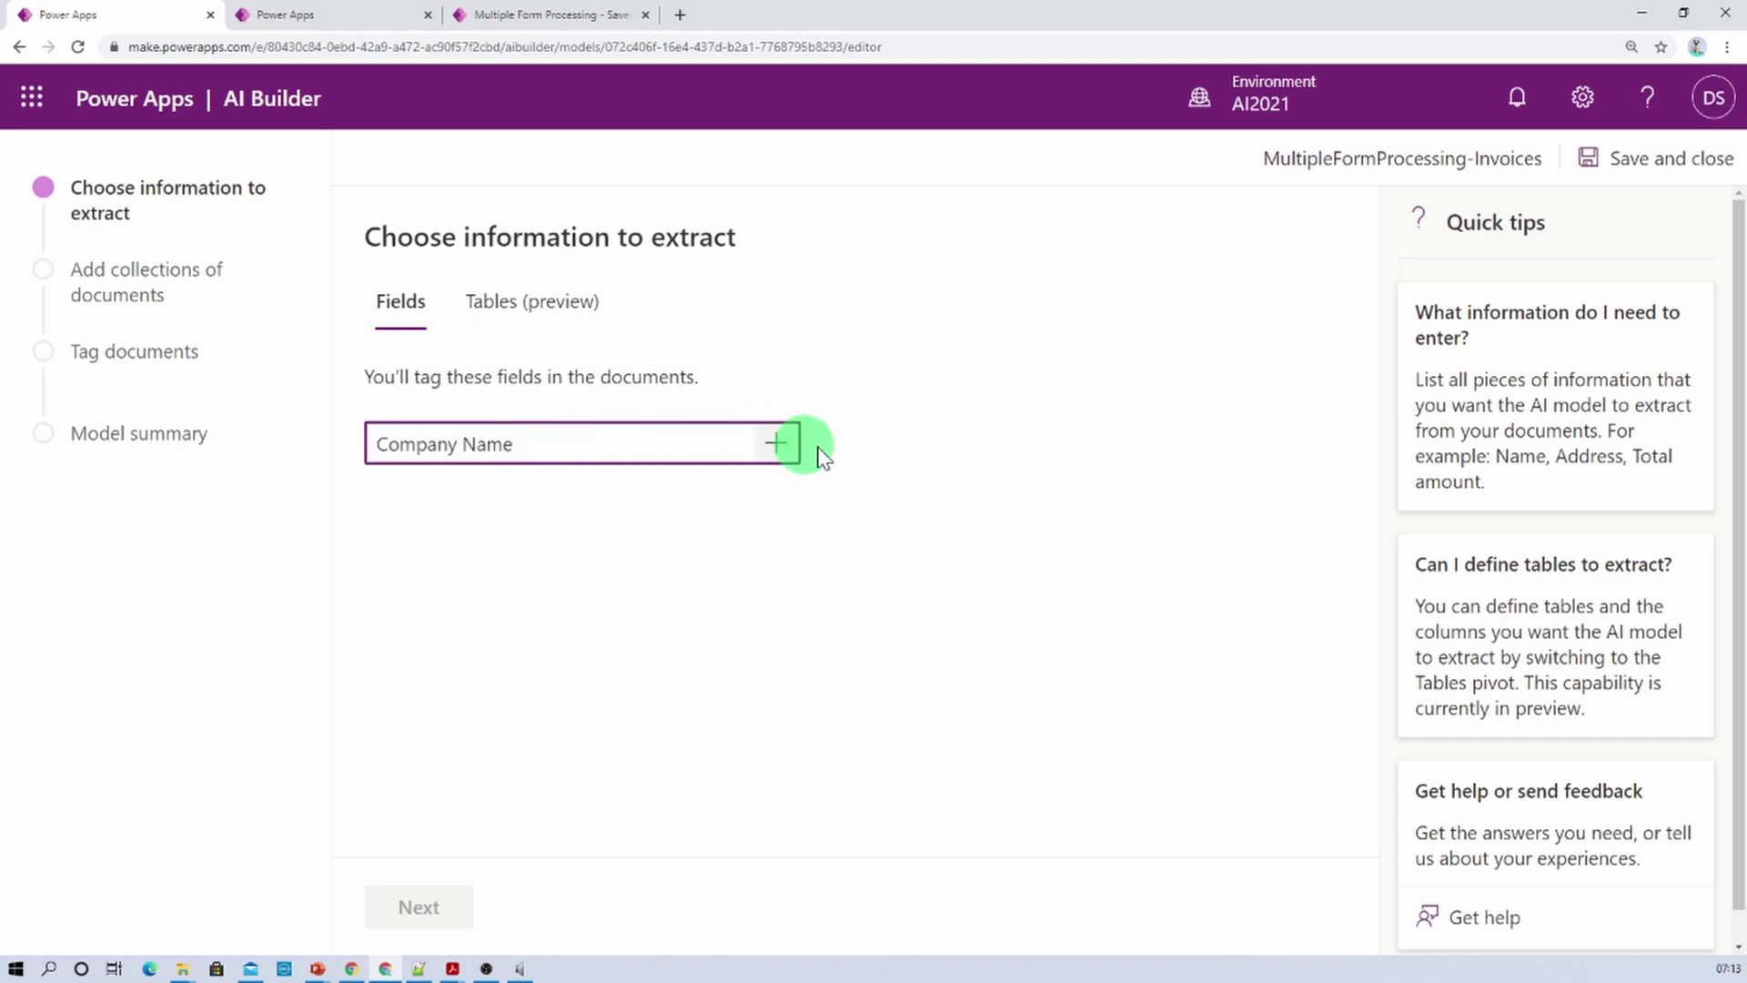
{"action": "left_click", "coordinate": [776, 443]}
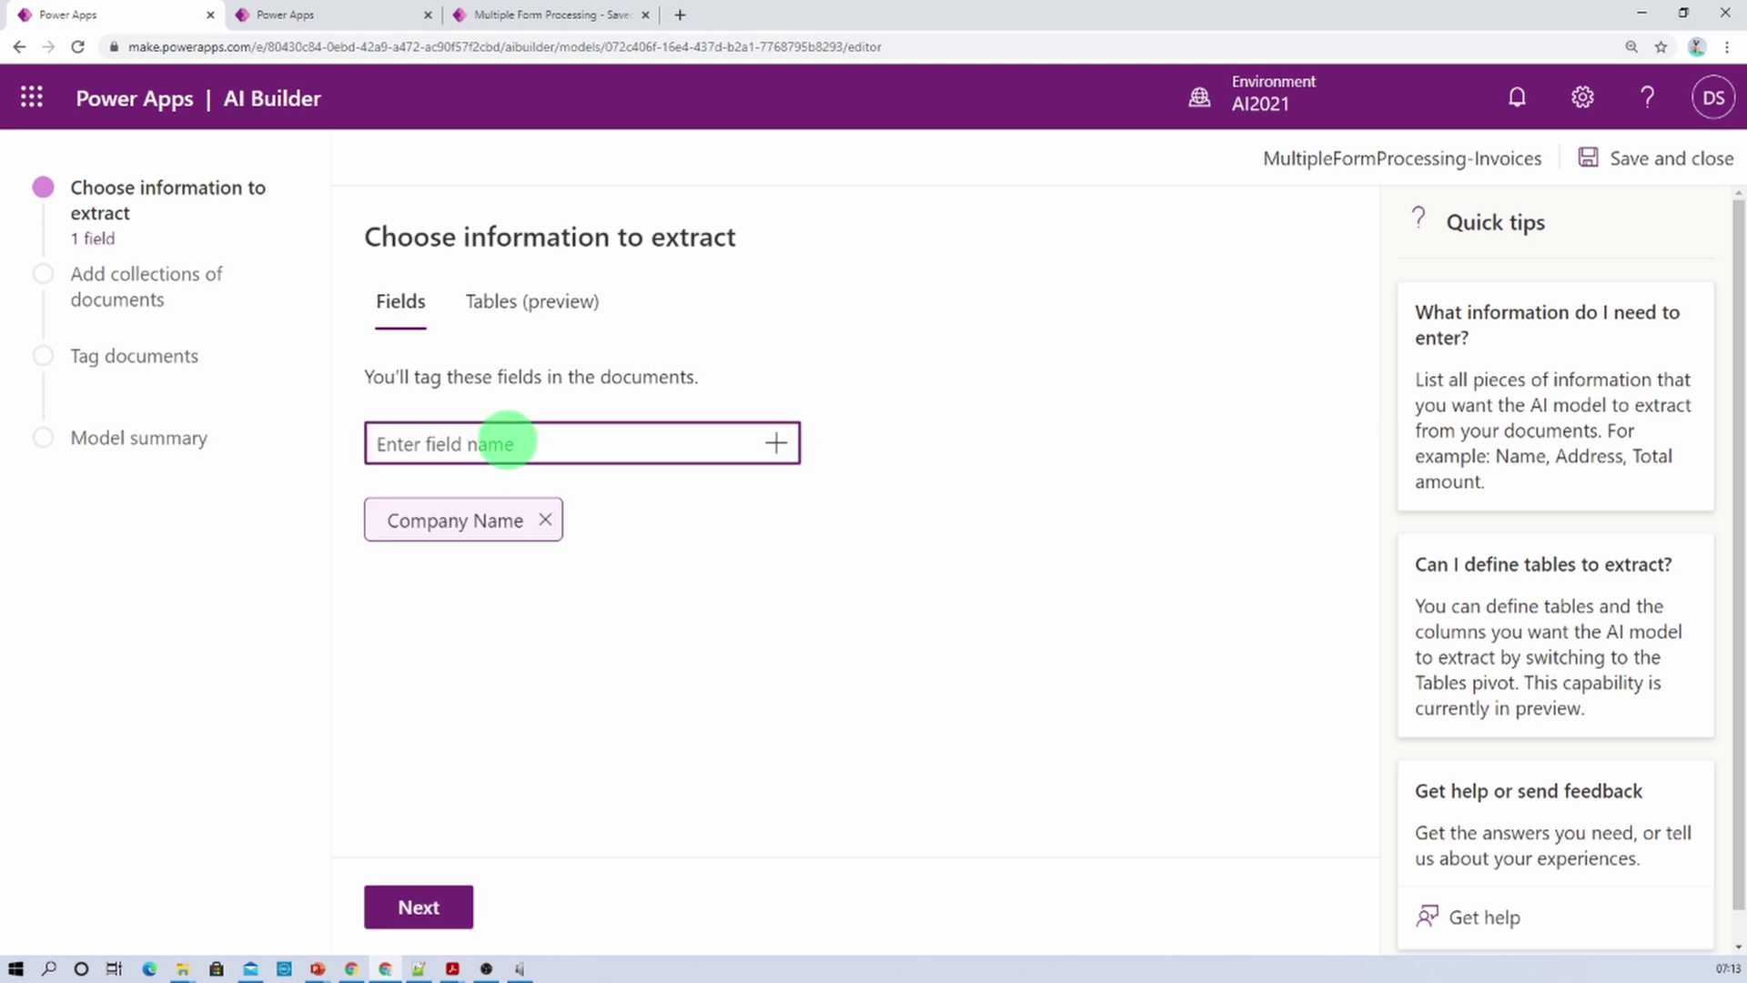
{"action": "type", "text": "Street Address"}
{"action": "left_click", "coordinate": [776, 443]}
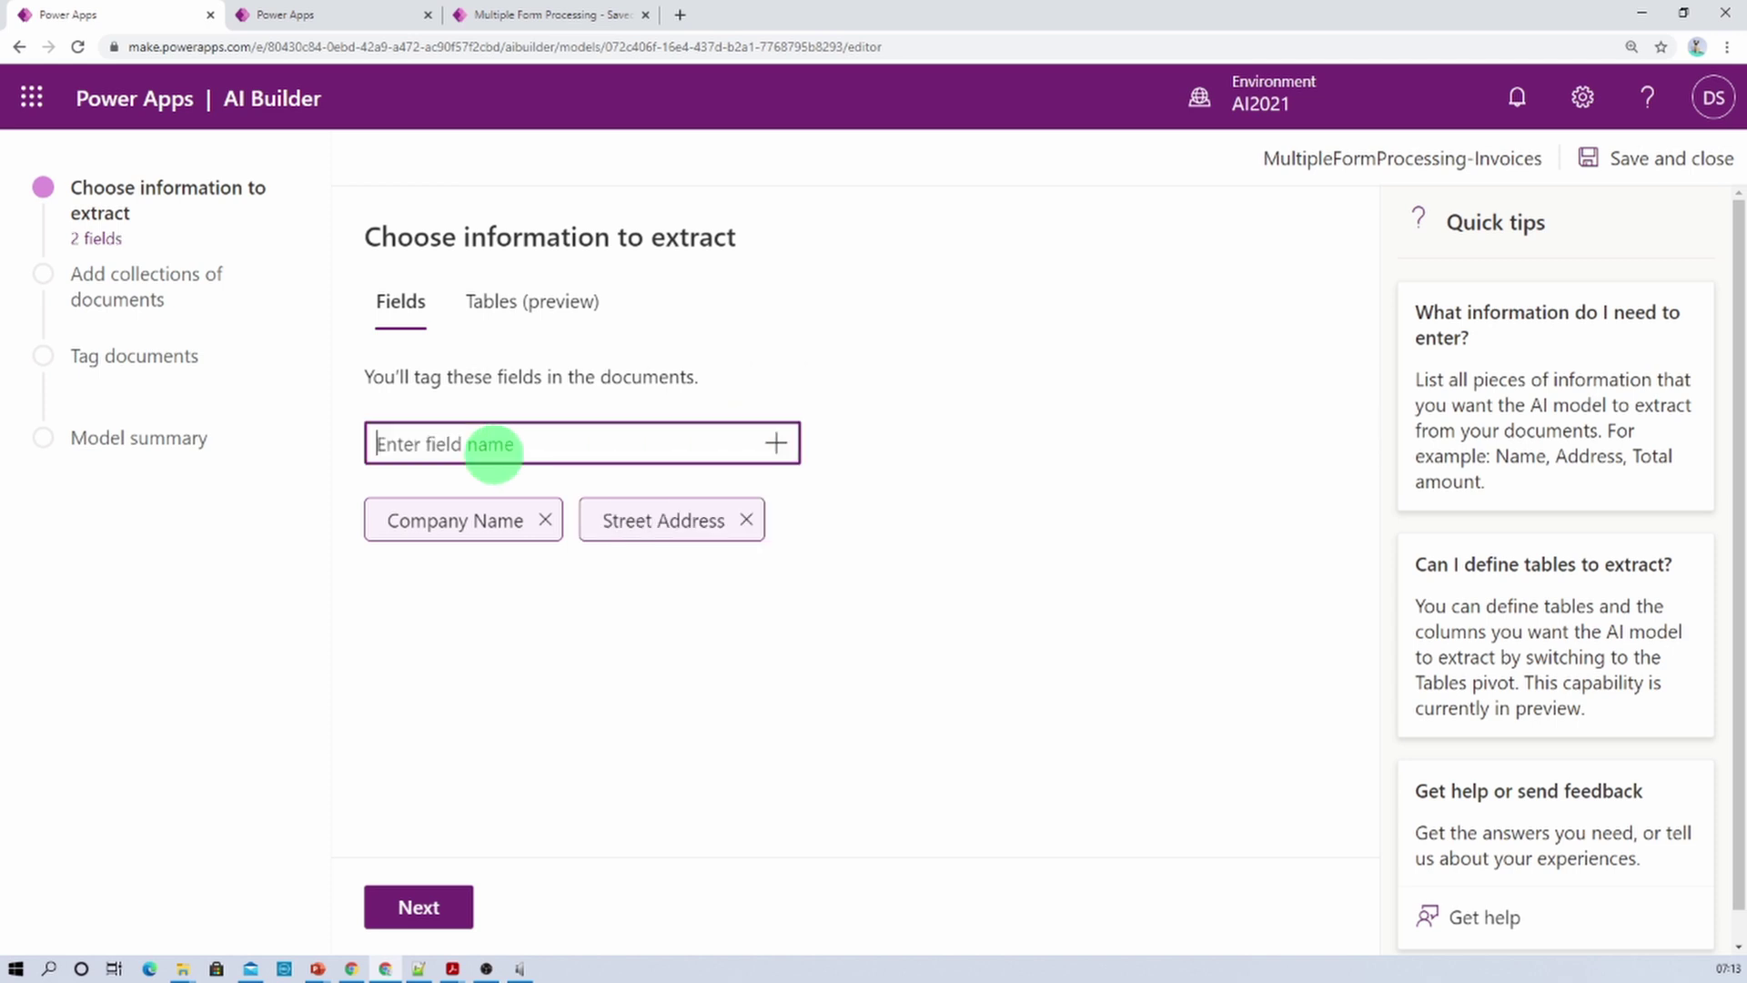
Add the extraction fields Phone No, Email and City-State for the issuing company
{"action": "type", "text": "Phone No"}
{"action": "left_click", "coordinate": [778, 443]}
{"action": "type", "text": "Email"}
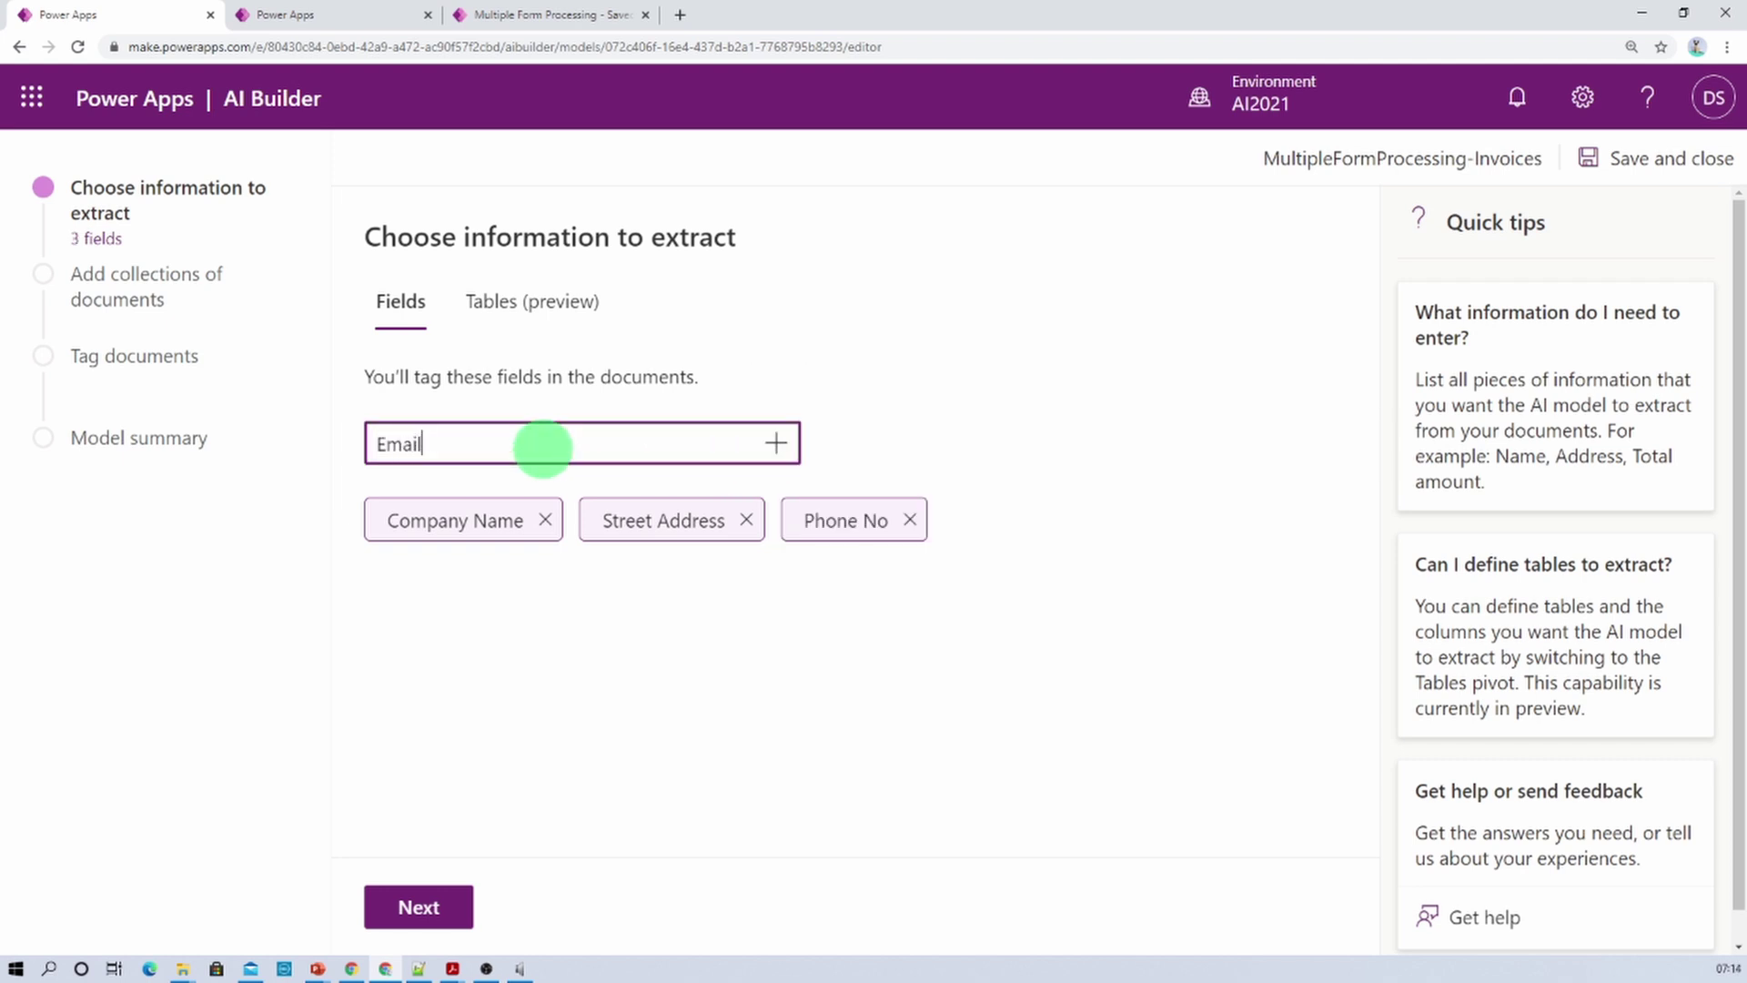
{"action": "left_click", "coordinate": [778, 445]}
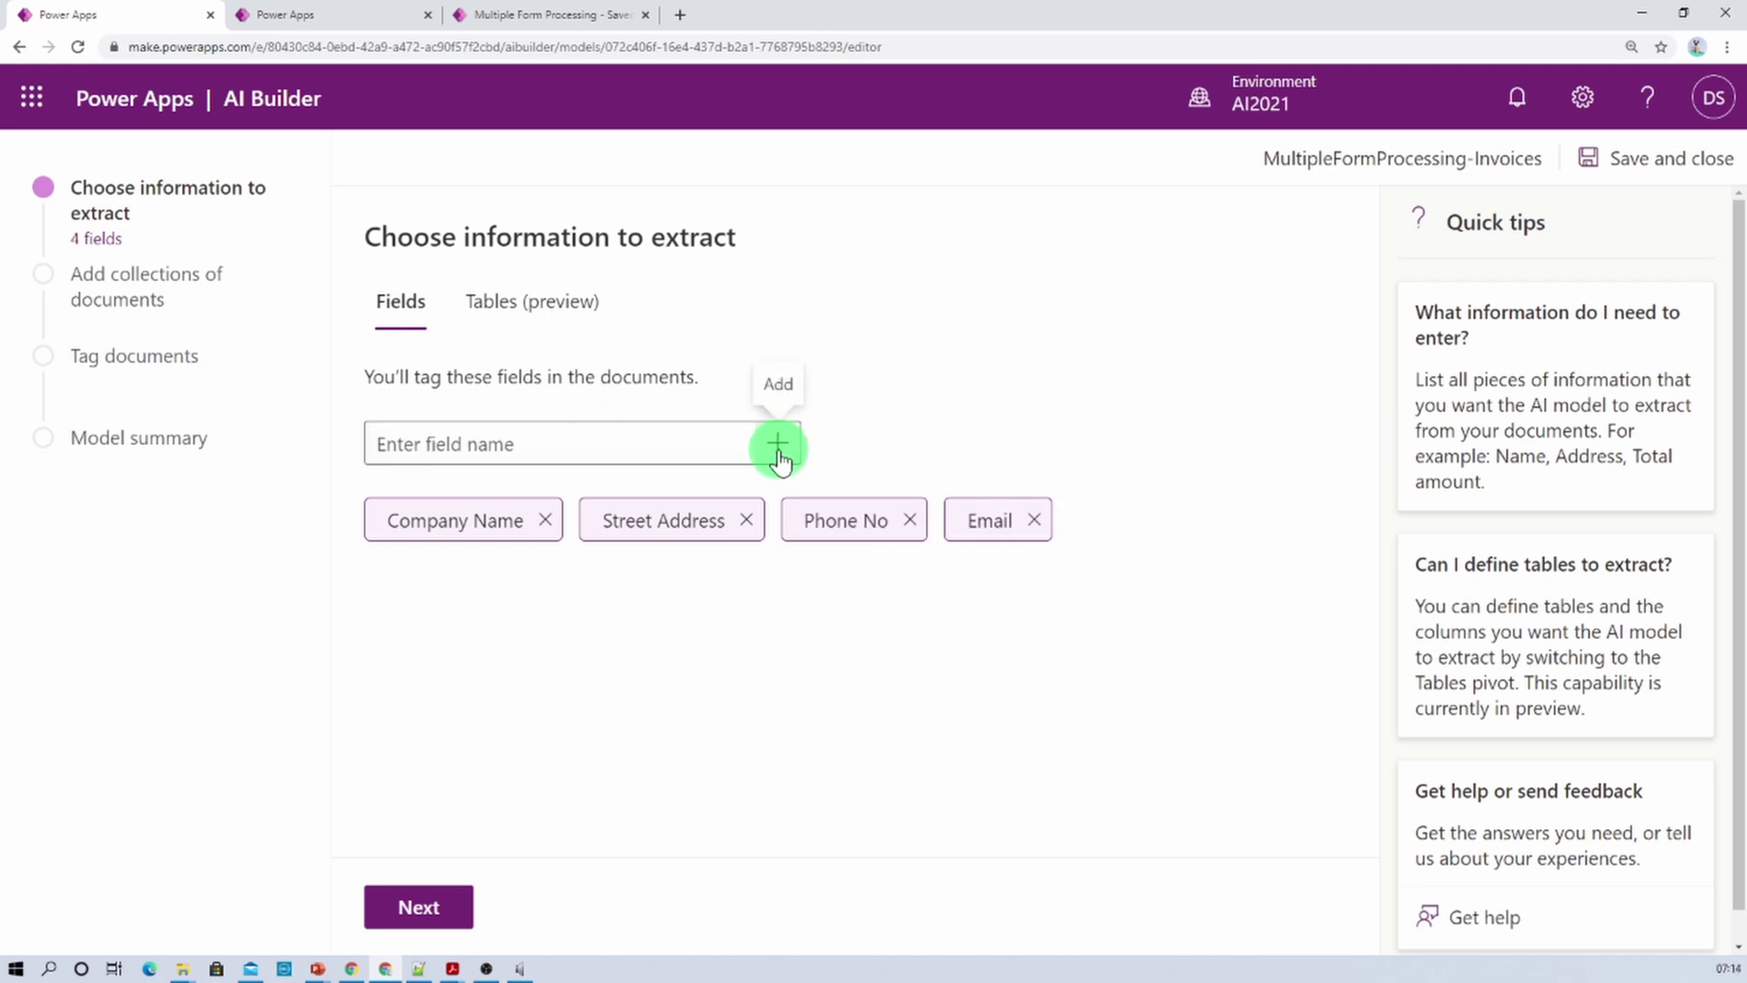
{"action": "left_click", "coordinate": [750, 447]}
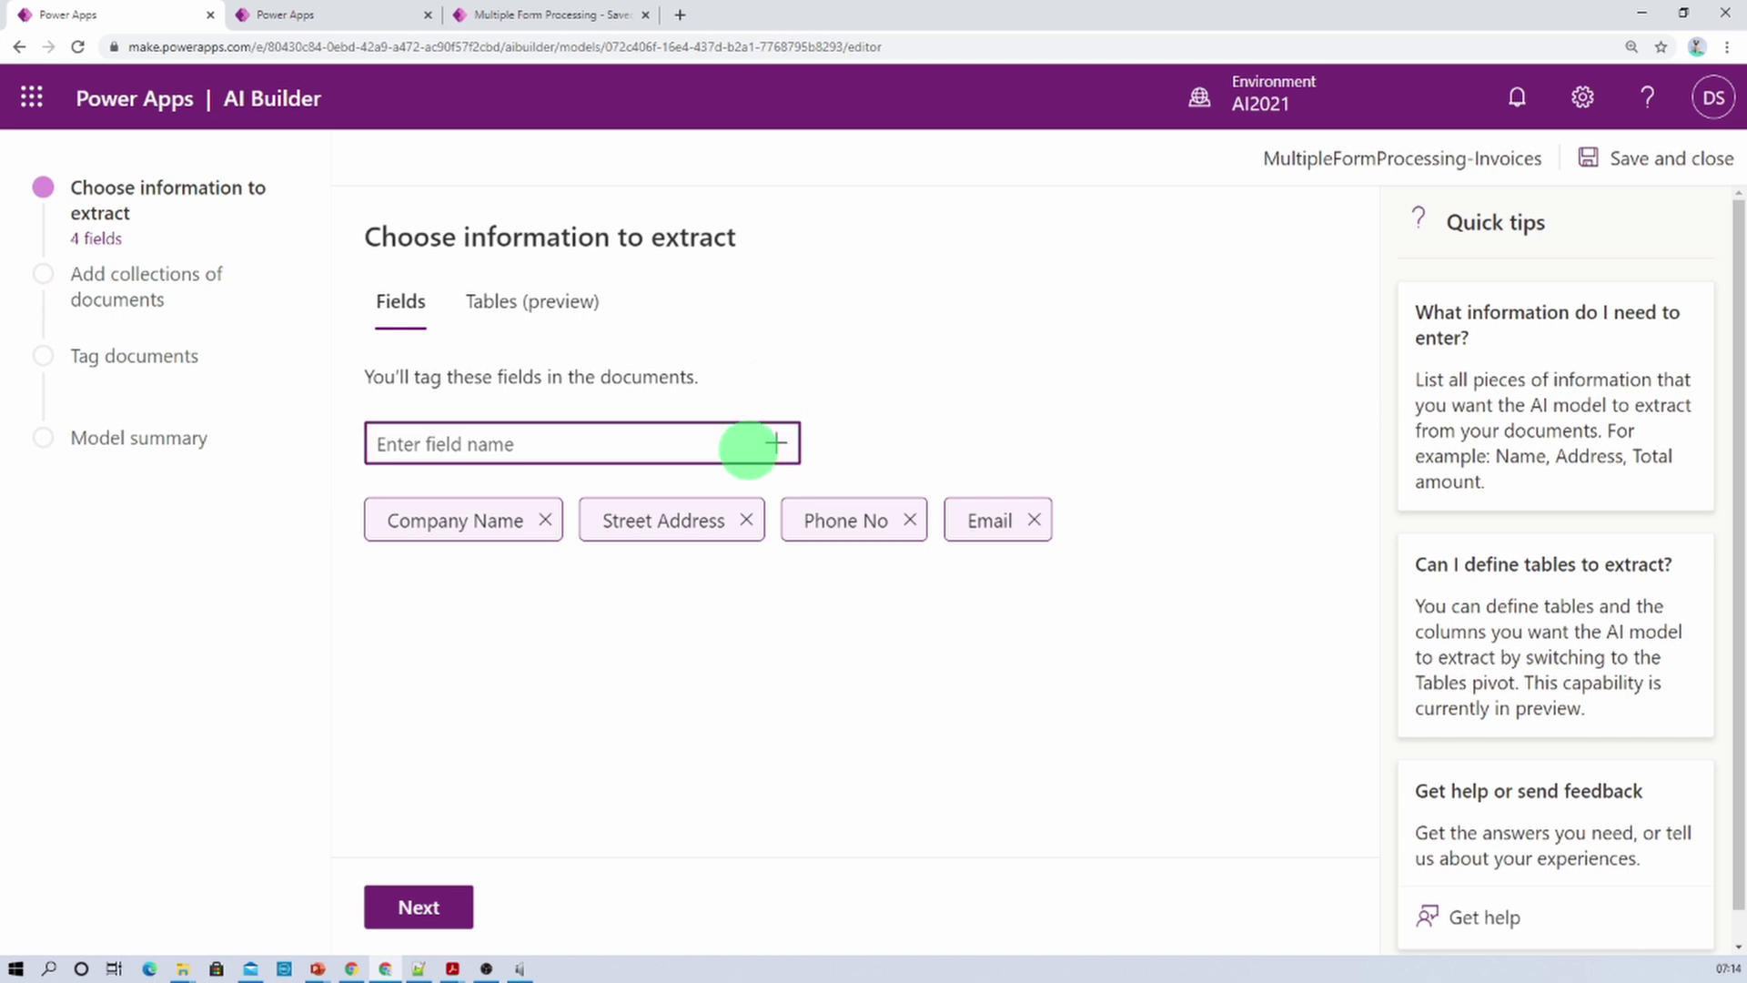
{"action": "type", "text": "City/State"}
{"action": "key", "text": "Return"}
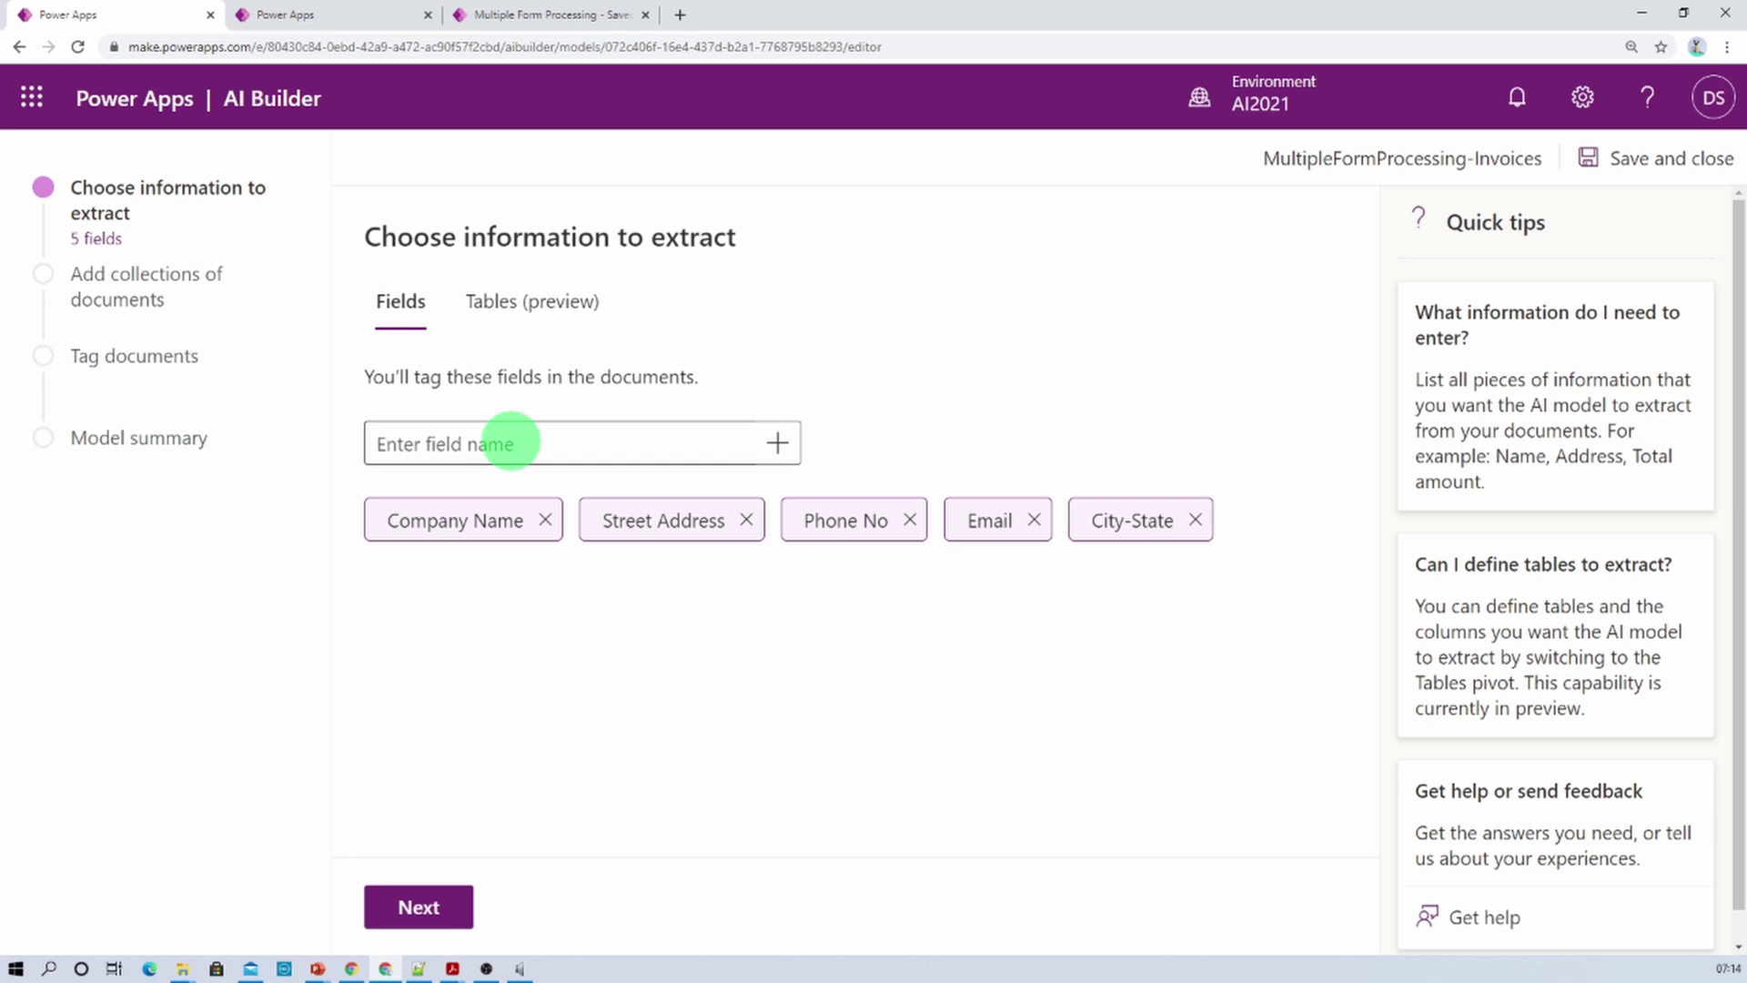
Check the header of InvoiceSample-01.pdf in Adobe Acrobat Reader and add the fields Invoice No and Date in AI Builder
{"action": "key", "text": "alt+Tab"}
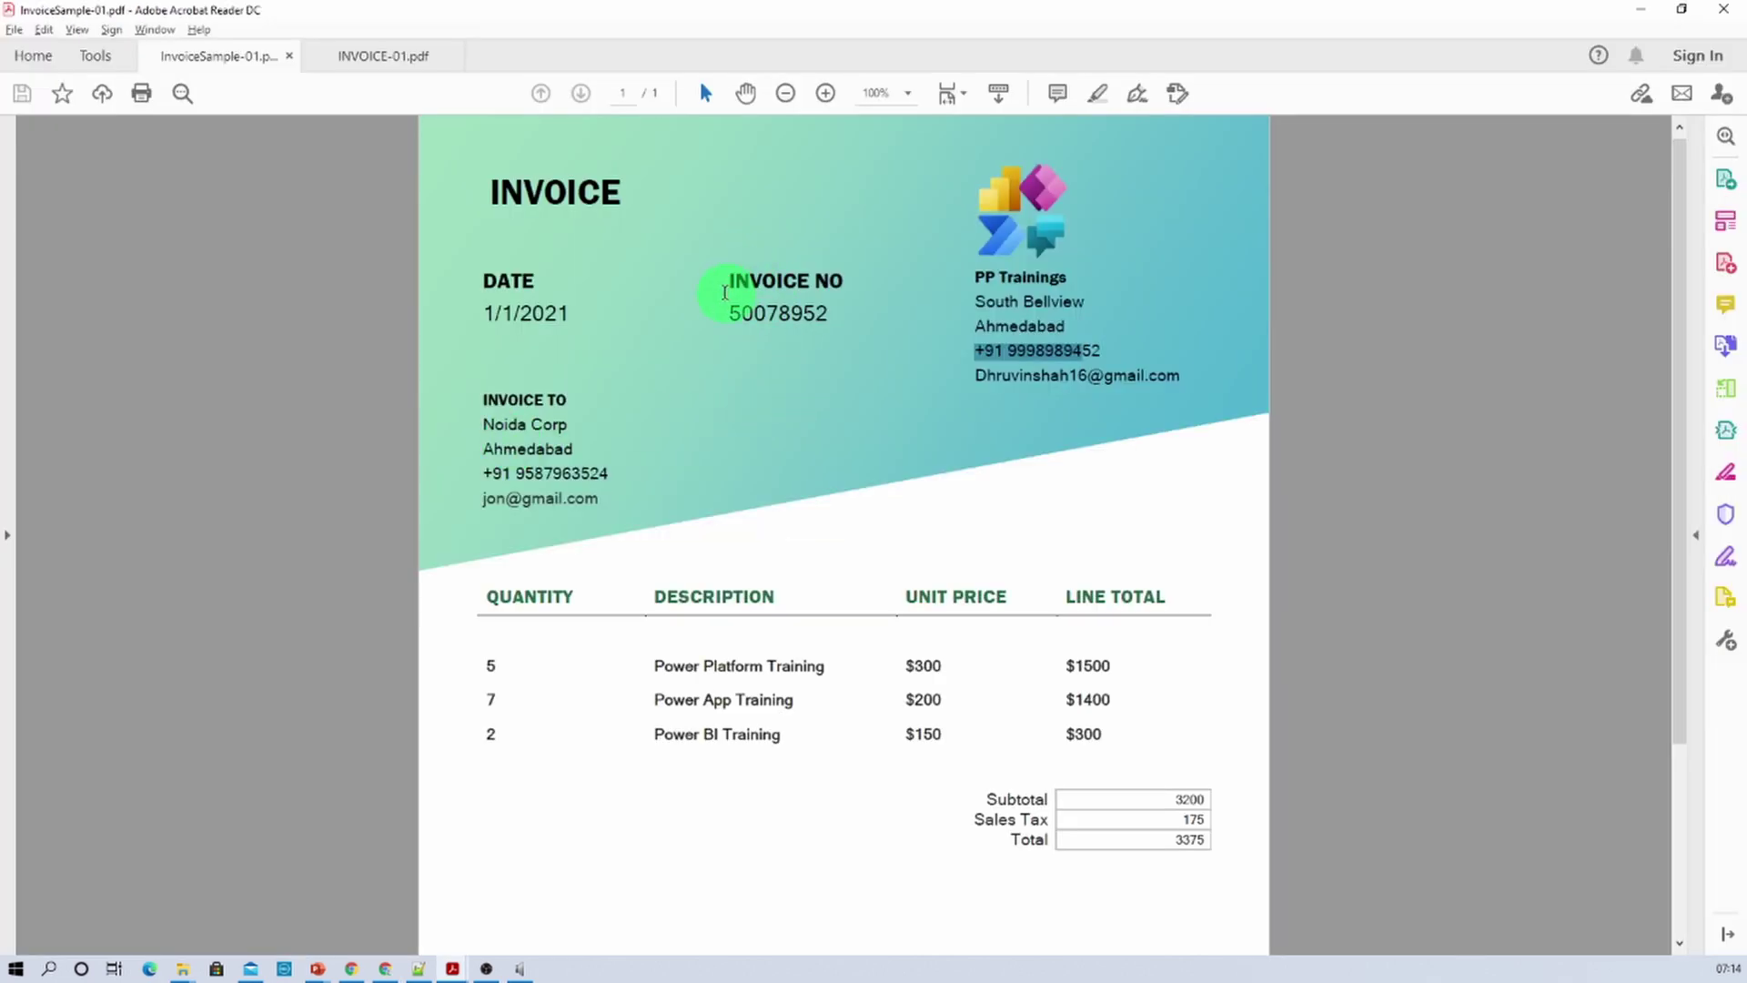
{"action": "key", "text": "alt+Tab"}
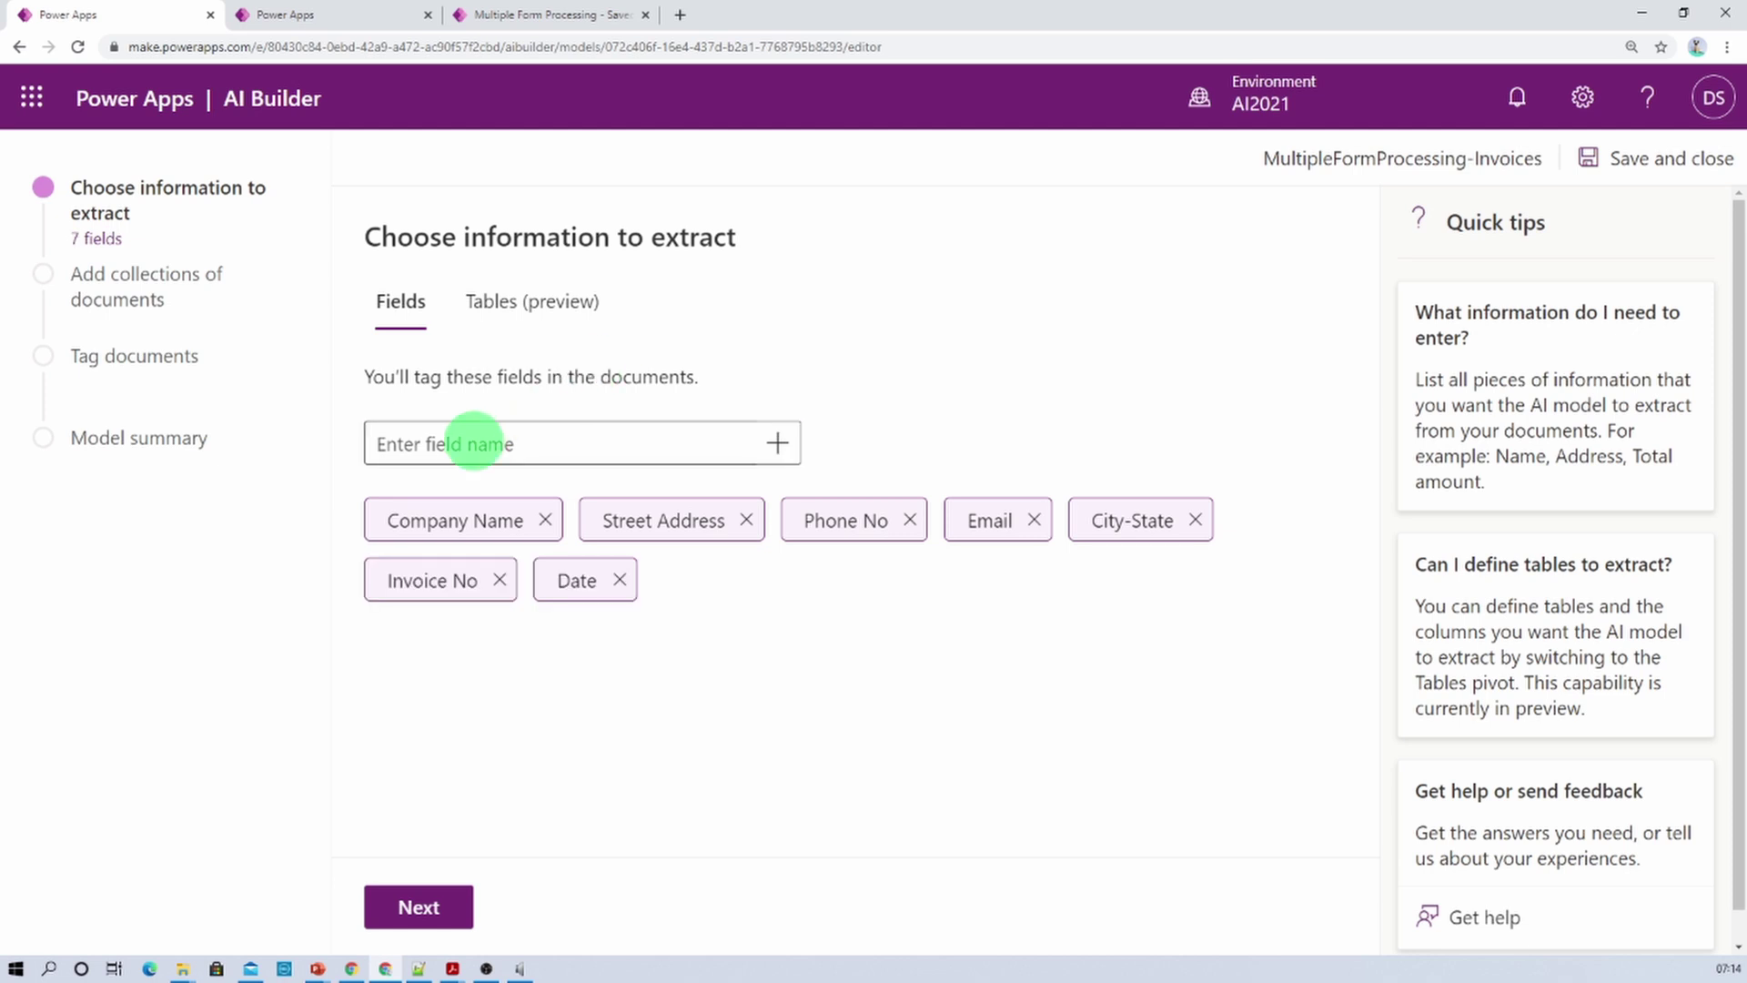
{"action": "left_click", "coordinate": [473, 443]}
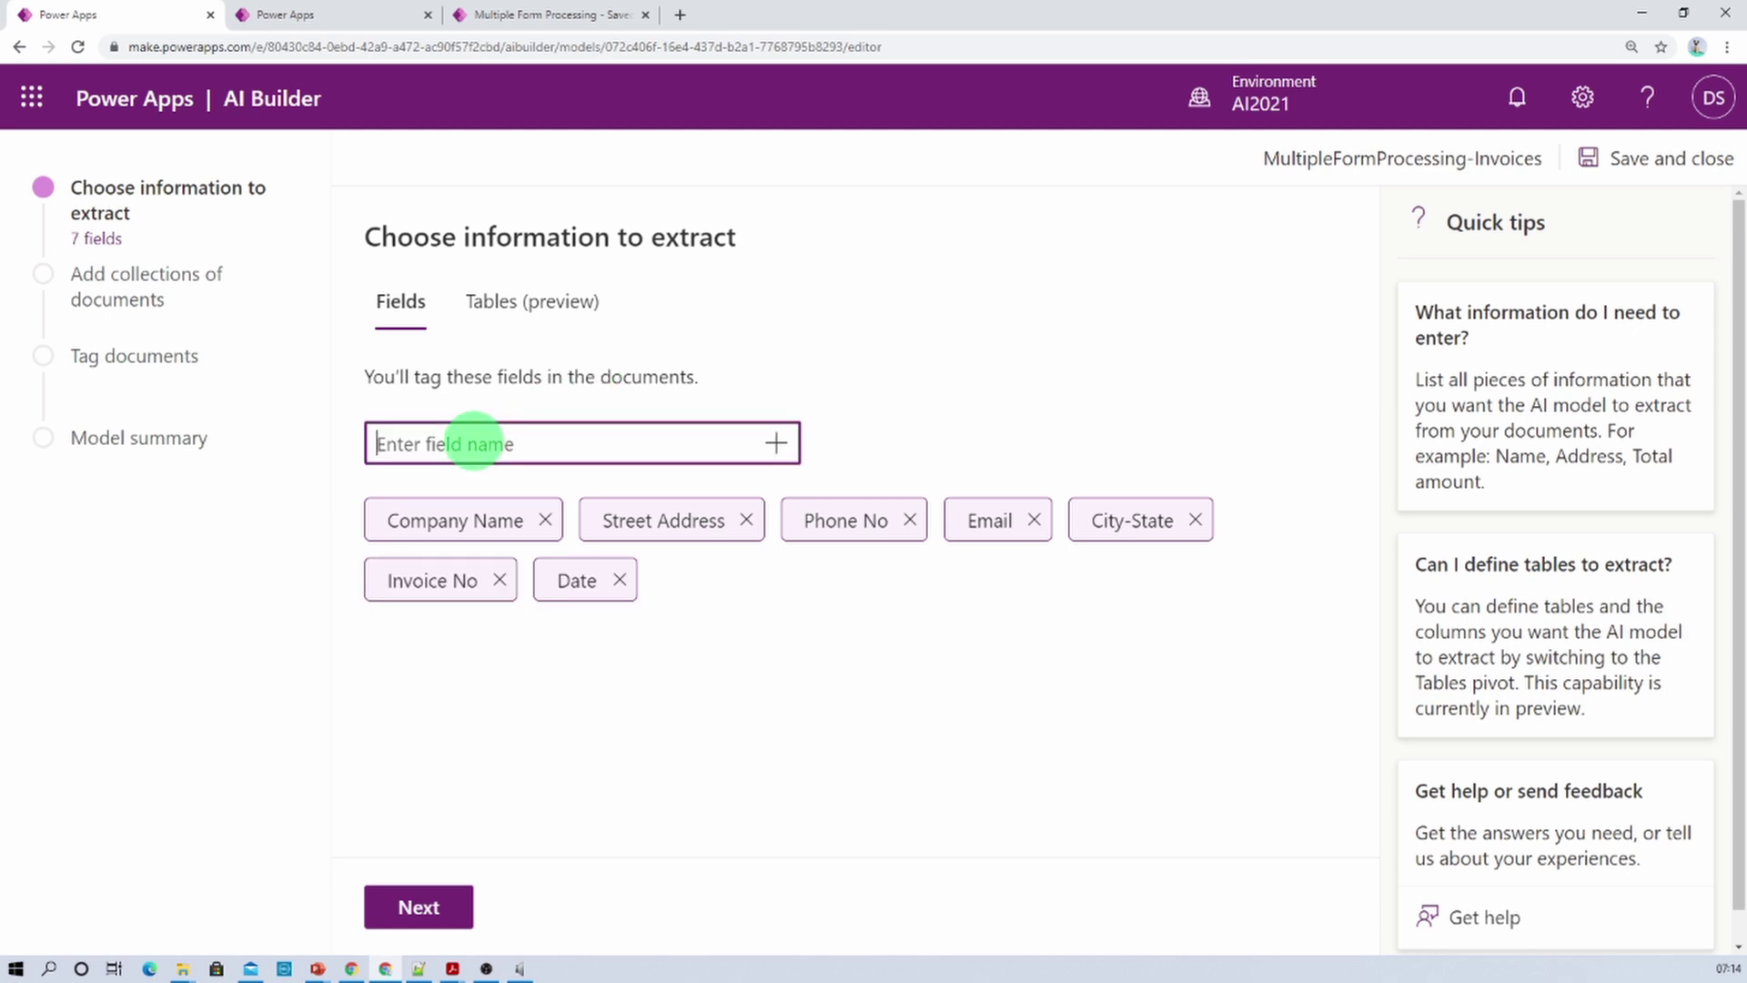
Check the recipient block in InvoiceSample-01.pdf and add the field Invoice To Company Name in AI Builder
{"action": "key", "text": "alt+Tab"}
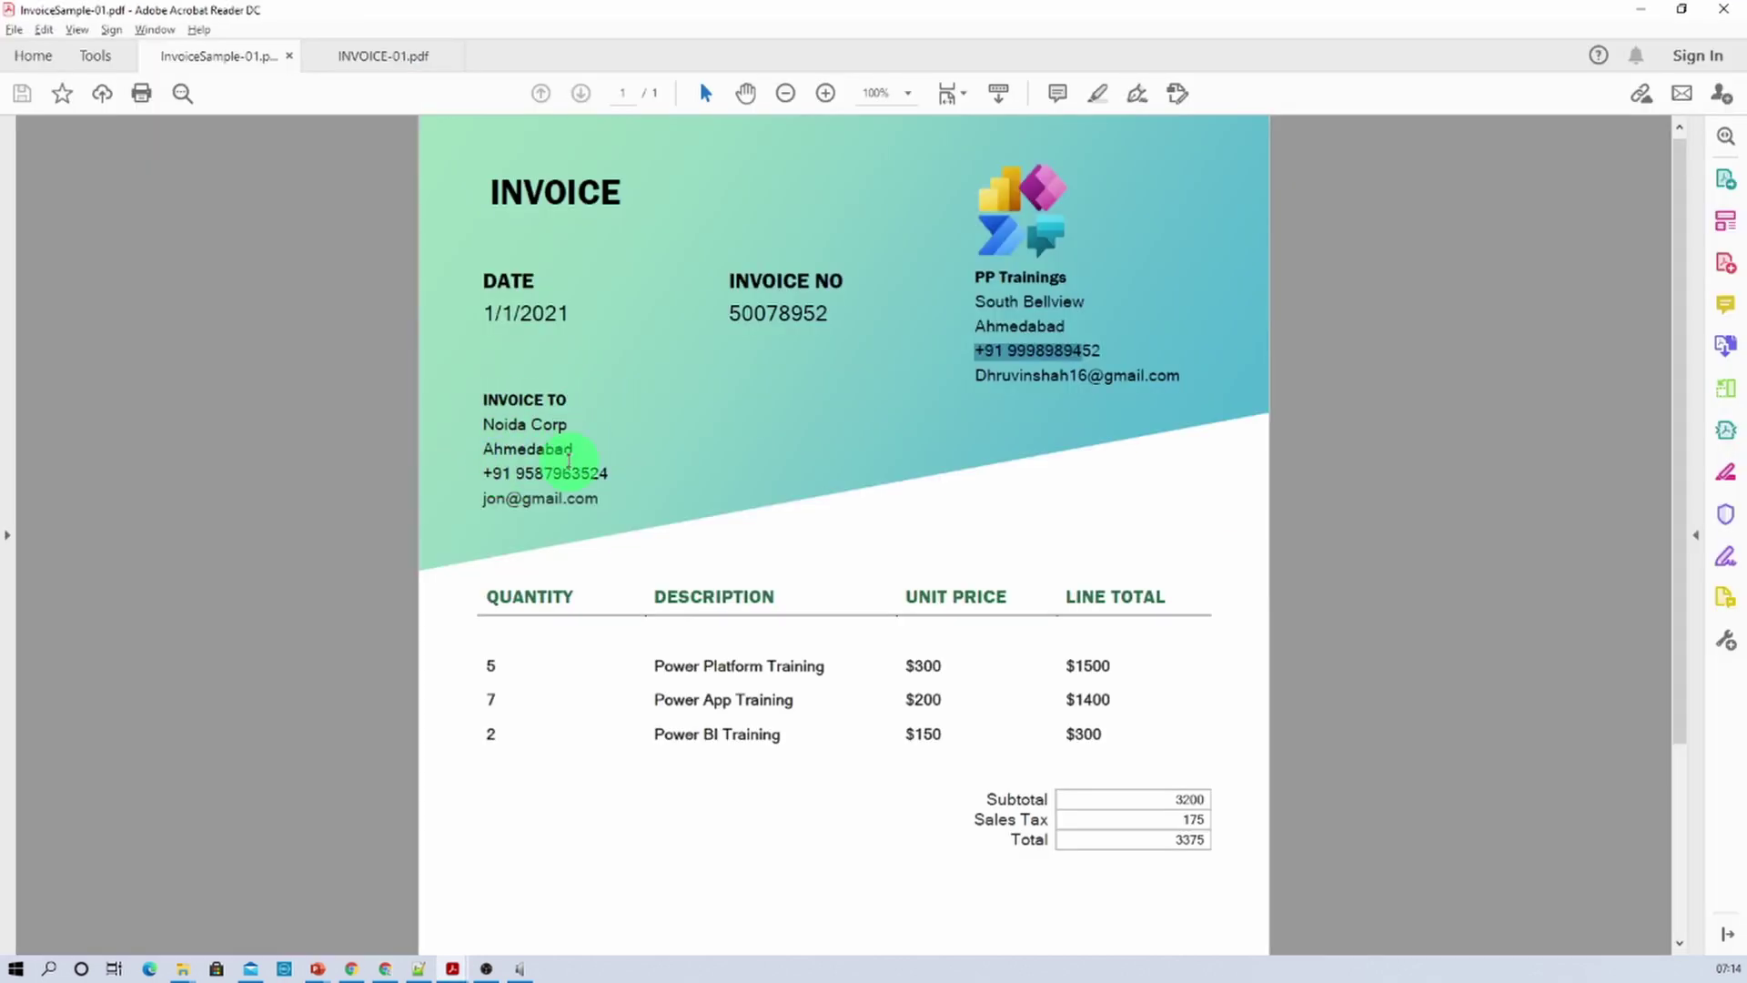
{"action": "key", "text": "alt+Tab"}
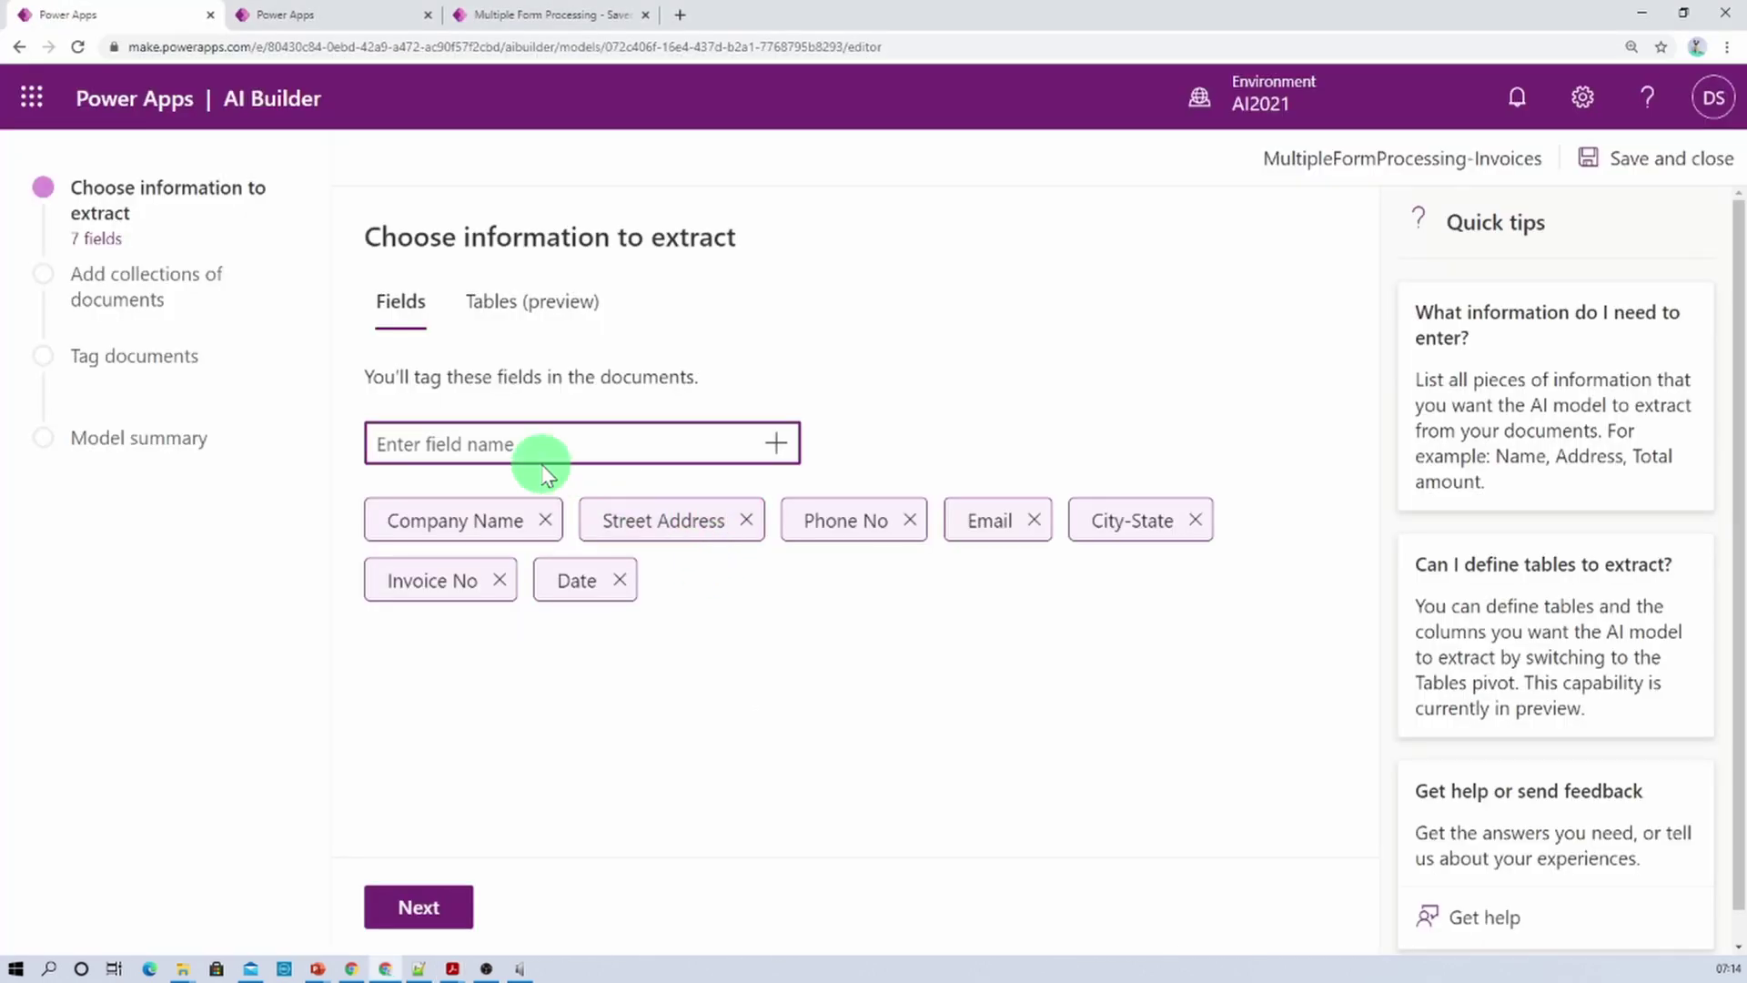
{"action": "type", "text": "Invoice To Company Name"}
{"action": "left_click", "coordinate": [774, 442]}
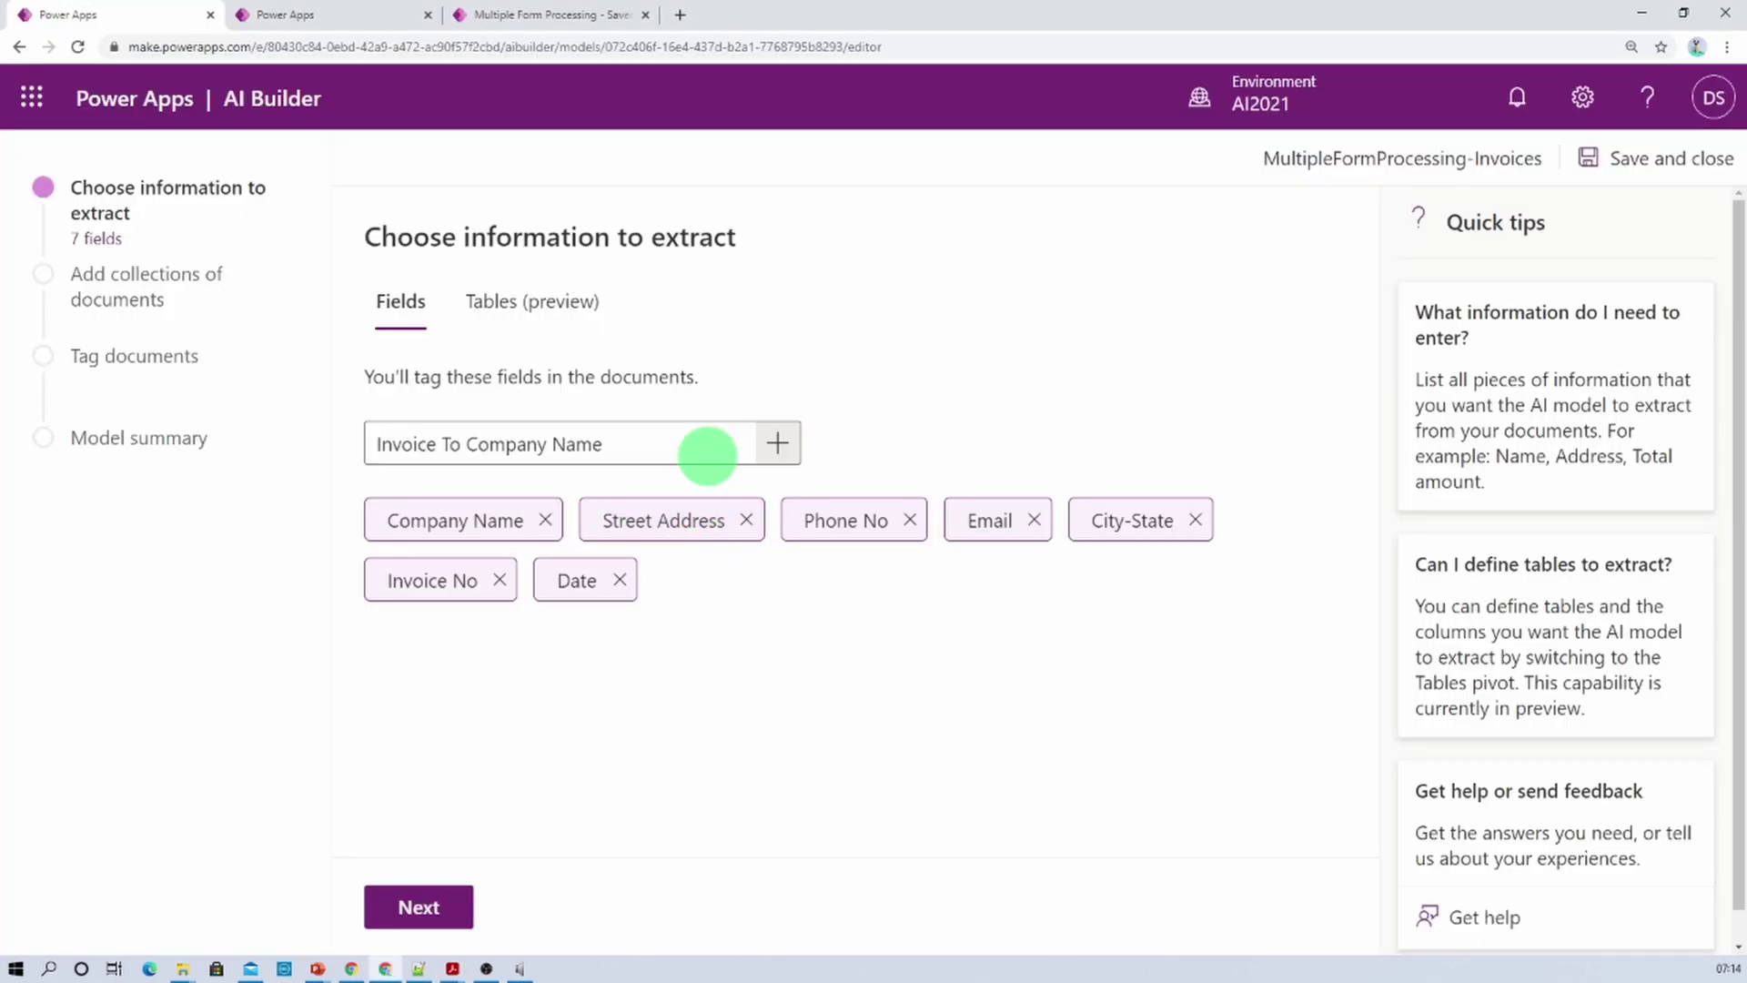
Add the extraction field Invoice To State City for the invoice recipient
{"action": "type", "text": "E"}
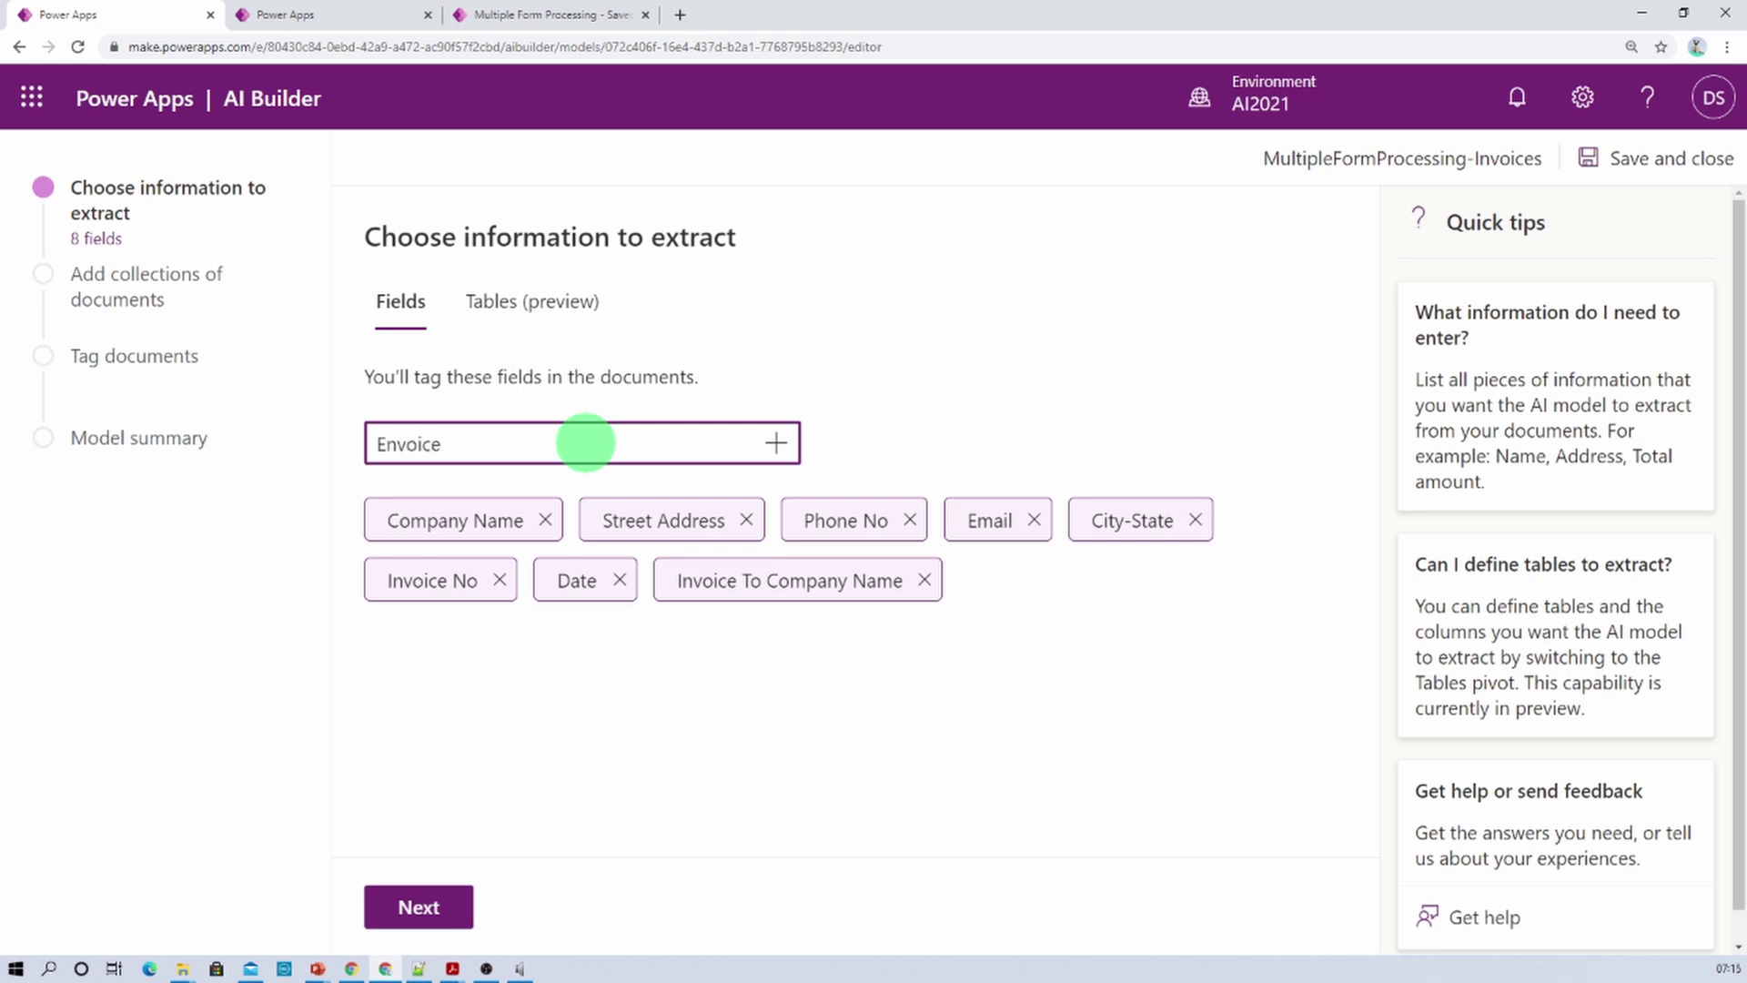
{"action": "type", "text": "nvoic"}
{"action": "key", "text": "BackSpace"}
{"action": "key", "text": "BackSpace"}
{"action": "key", "text": "BackSpace"}
{"action": "key", "text": "BackSpace"}
{"action": "key", "text": "BackSpace"}
{"action": "key", "text": "BackSpace"}
{"action": "type", "text": "I"}
{"action": "type", "text": "nvoice To State City"}
{"action": "key", "text": "Return"}
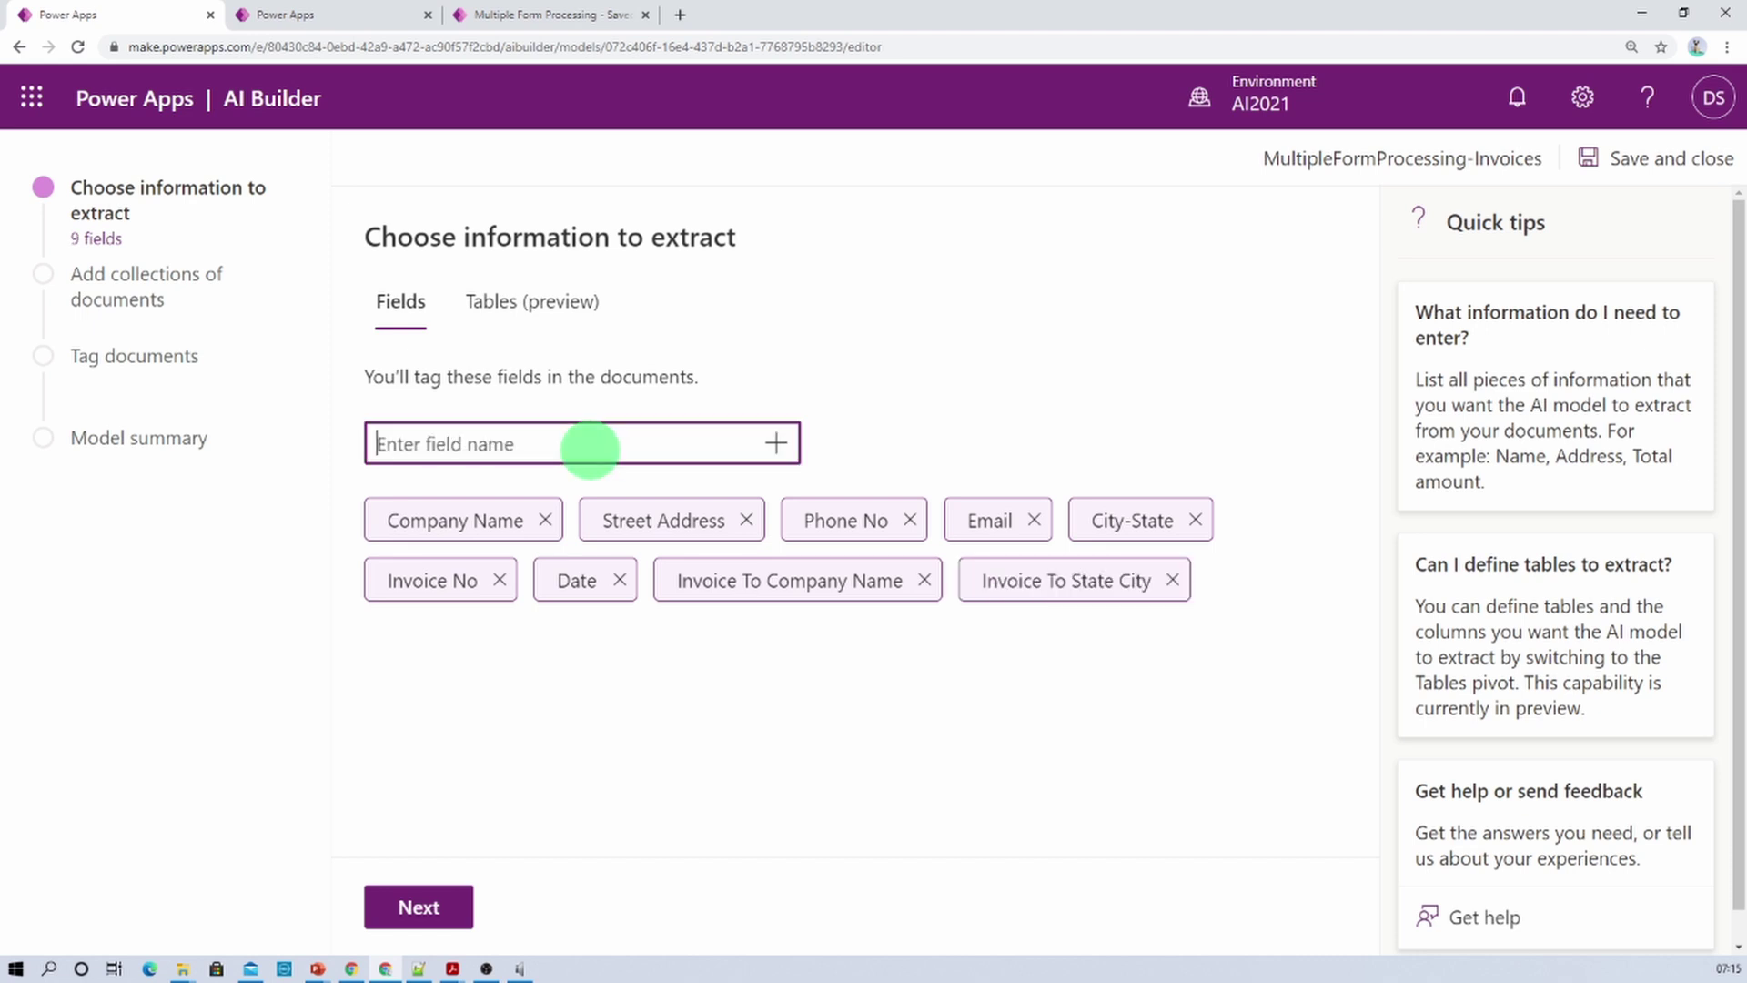
Add the recipient contact fields Invoice To Email and Invoice To Phone
{"action": "type", "text": "Em"}
{"action": "key", "text": "ctrl+a"}
{"action": "type", "text": "Invoice To Email"}
{"action": "left_click", "coordinate": [778, 444]}
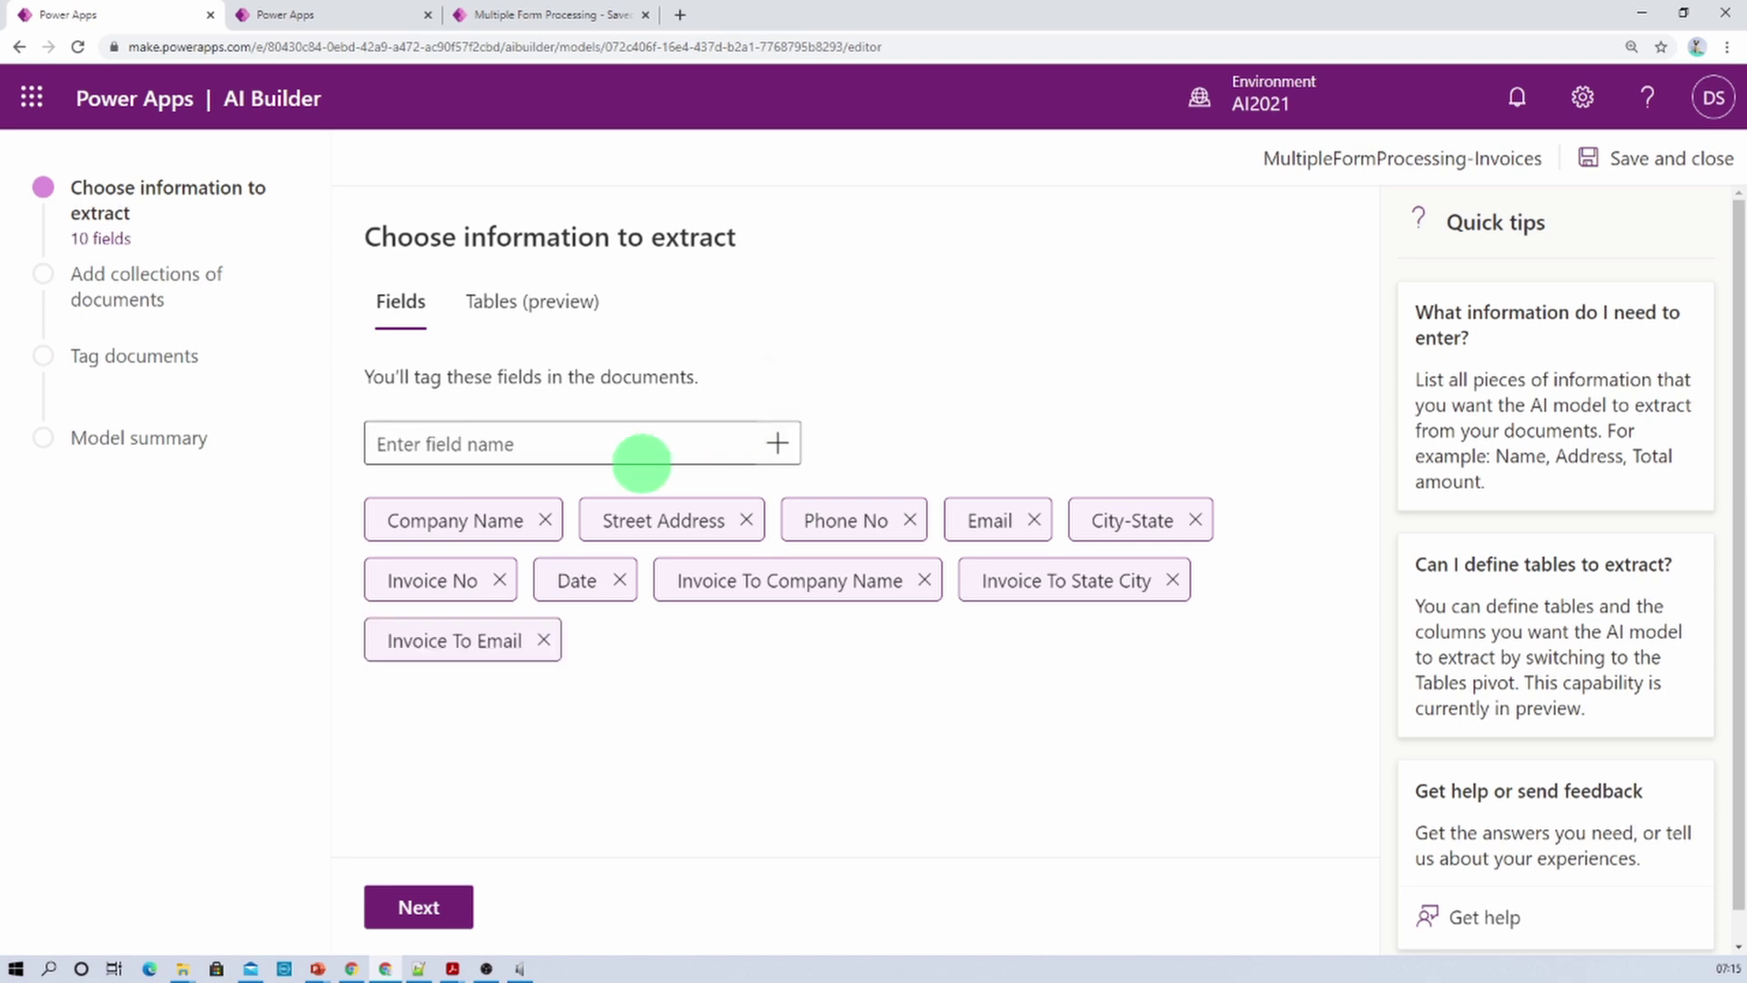
{"action": "type", "text": "En"}
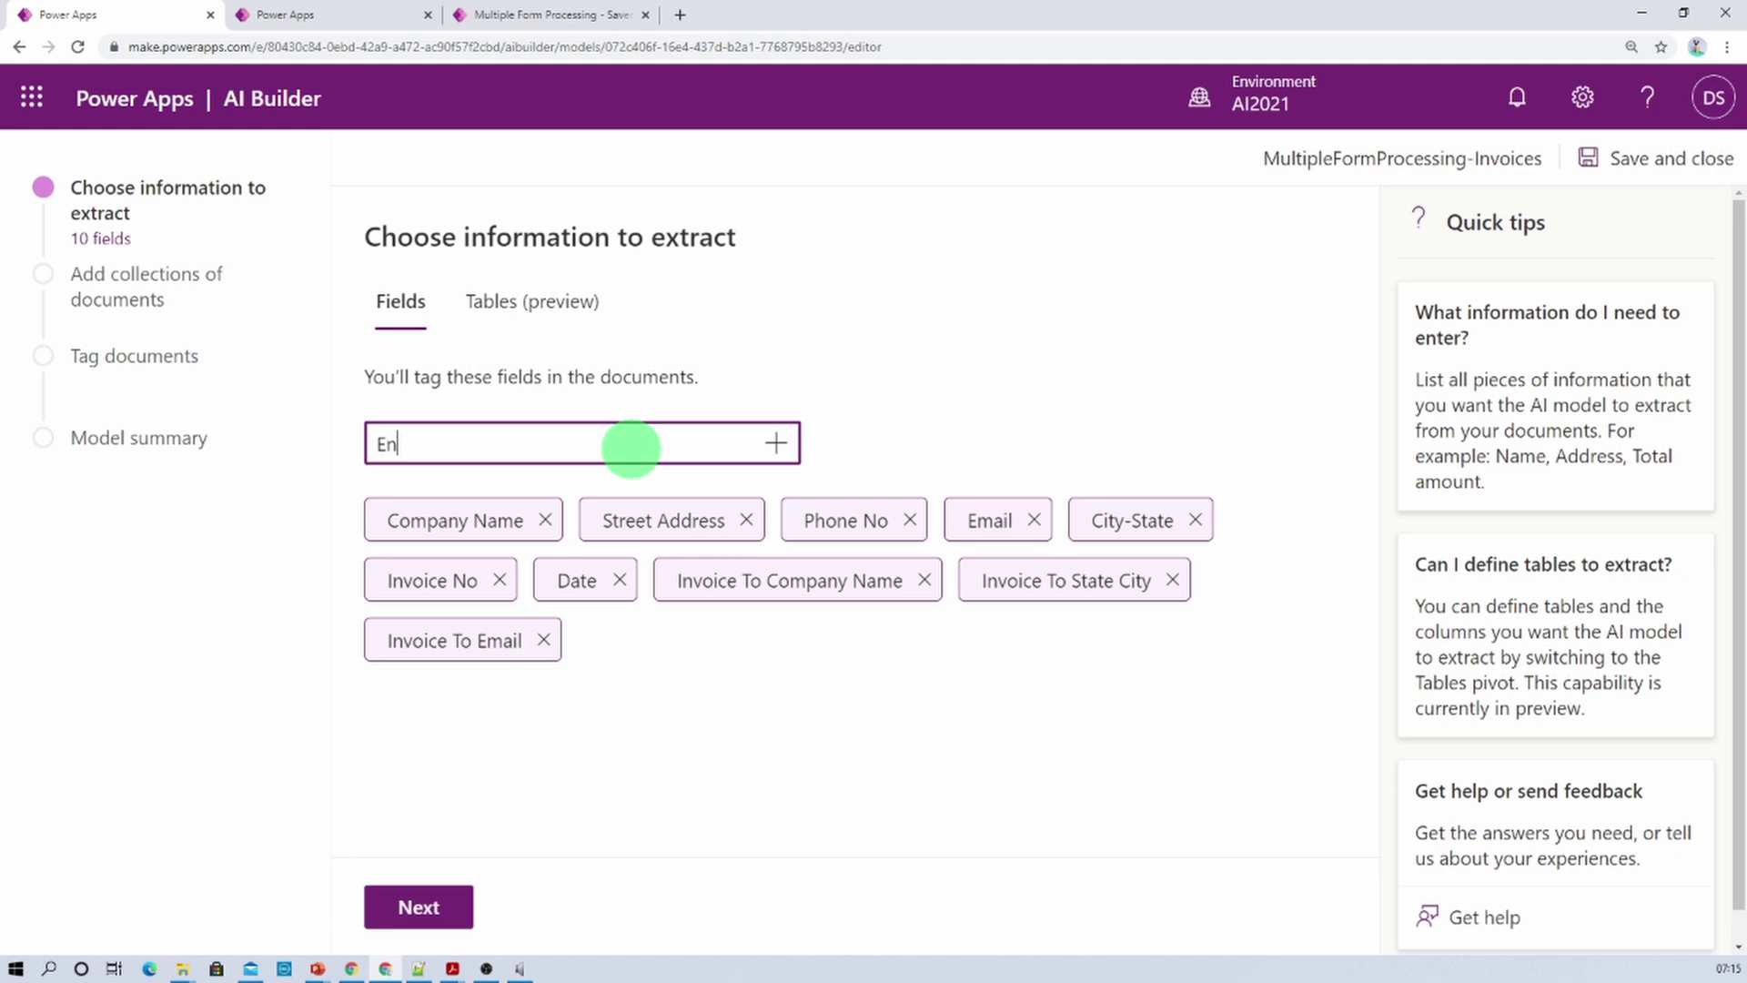
{"action": "key", "text": "BackSpace"}
{"action": "key", "text": "BackSpace"}
{"action": "type", "text": "Invoice To Phone"}
{"action": "left_click", "coordinate": [776, 444]}
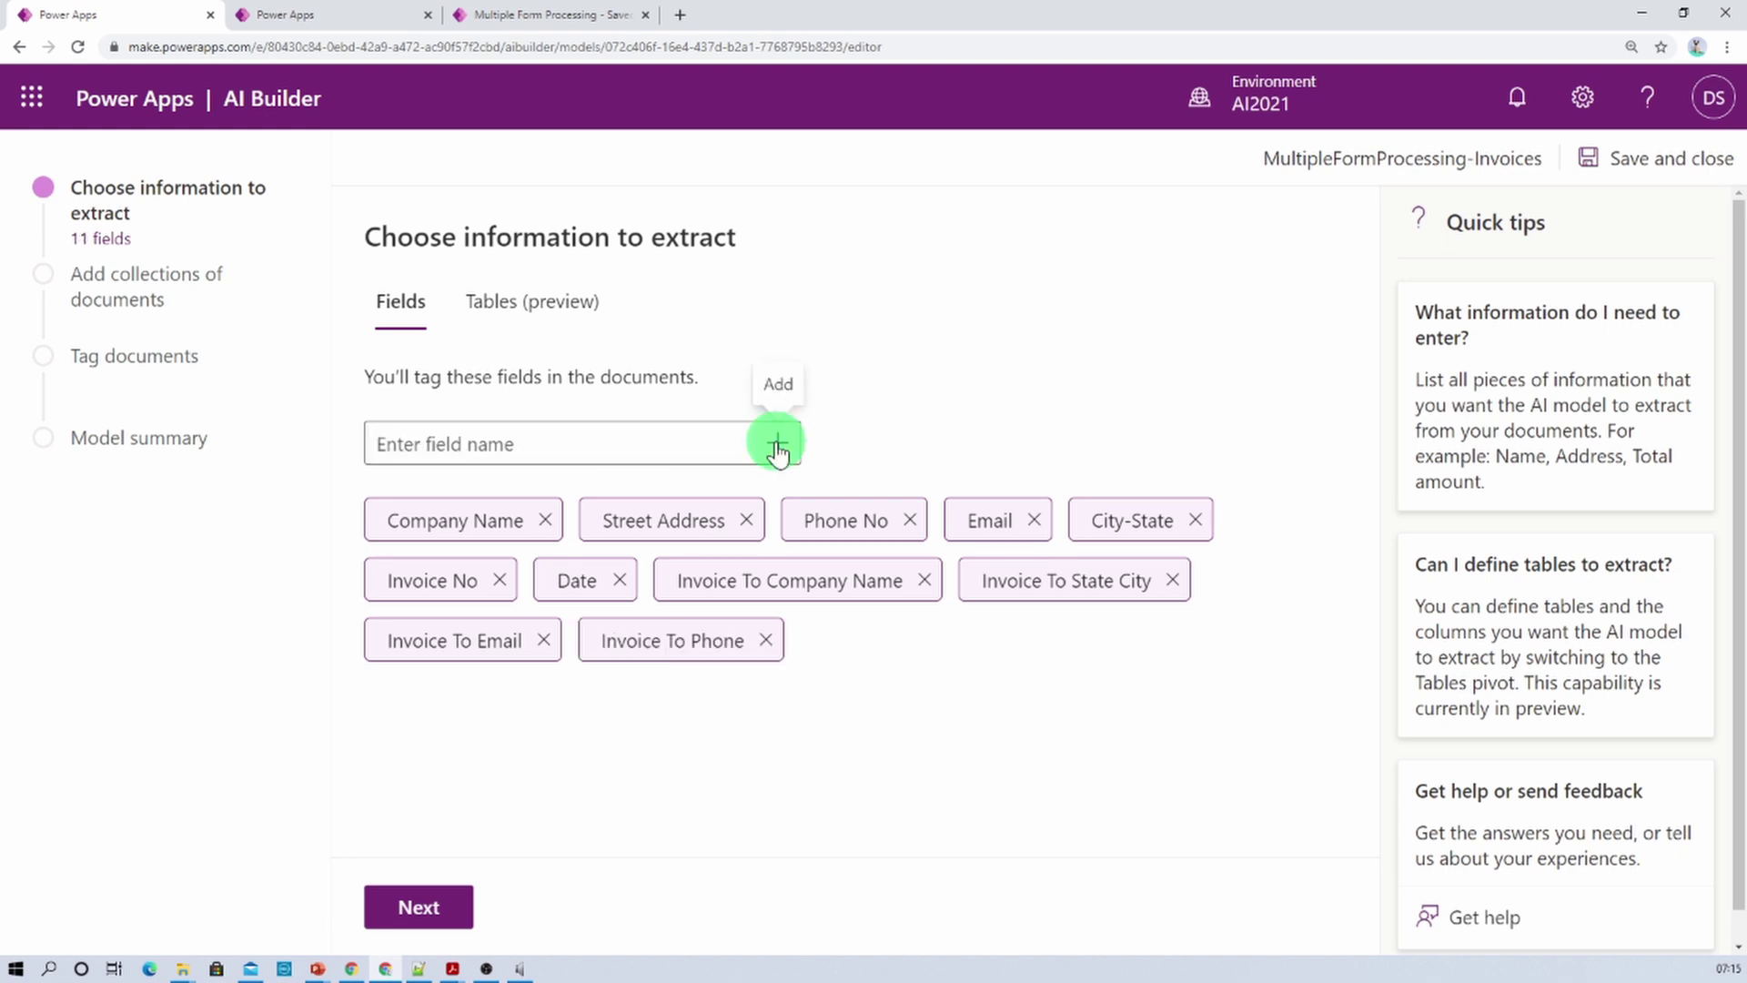
Check the amounts block in InvoiceSample-01.pdf and add the fields Subtotal, SalesTax and Total in AI Builder
{"action": "key", "text": "alt+Tab"}
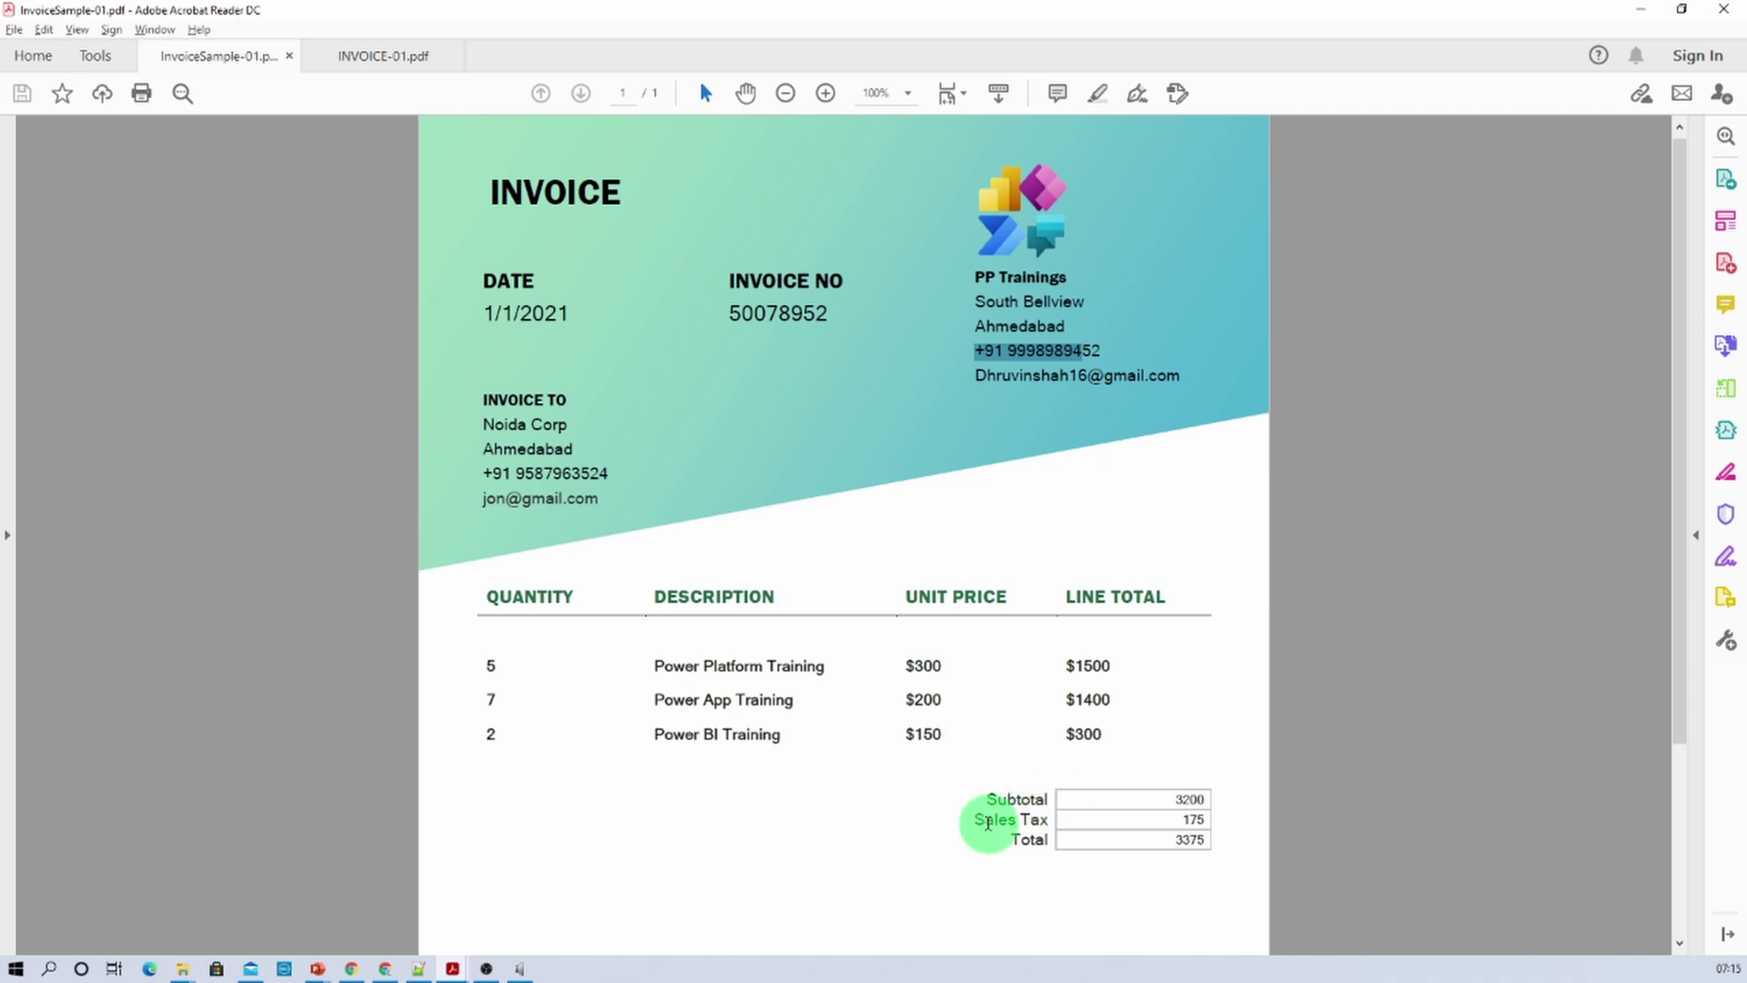
{"action": "key", "text": "alt+Tab"}
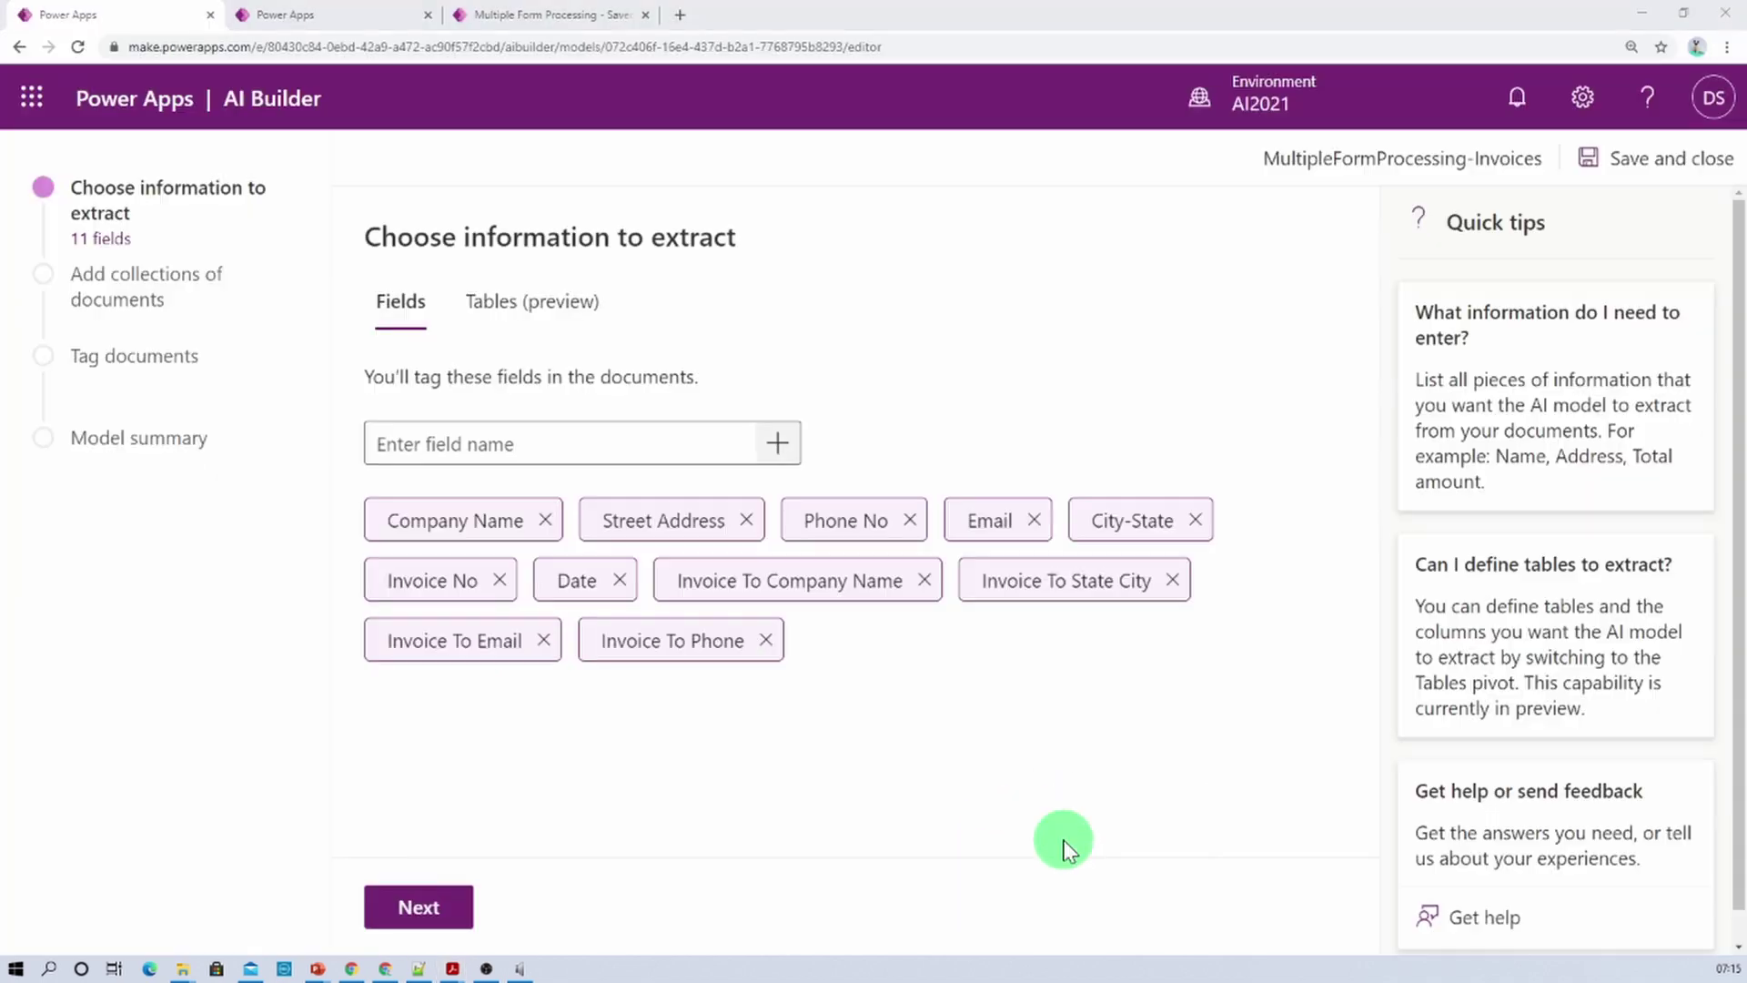
{"action": "left_click", "coordinate": [534, 439]}
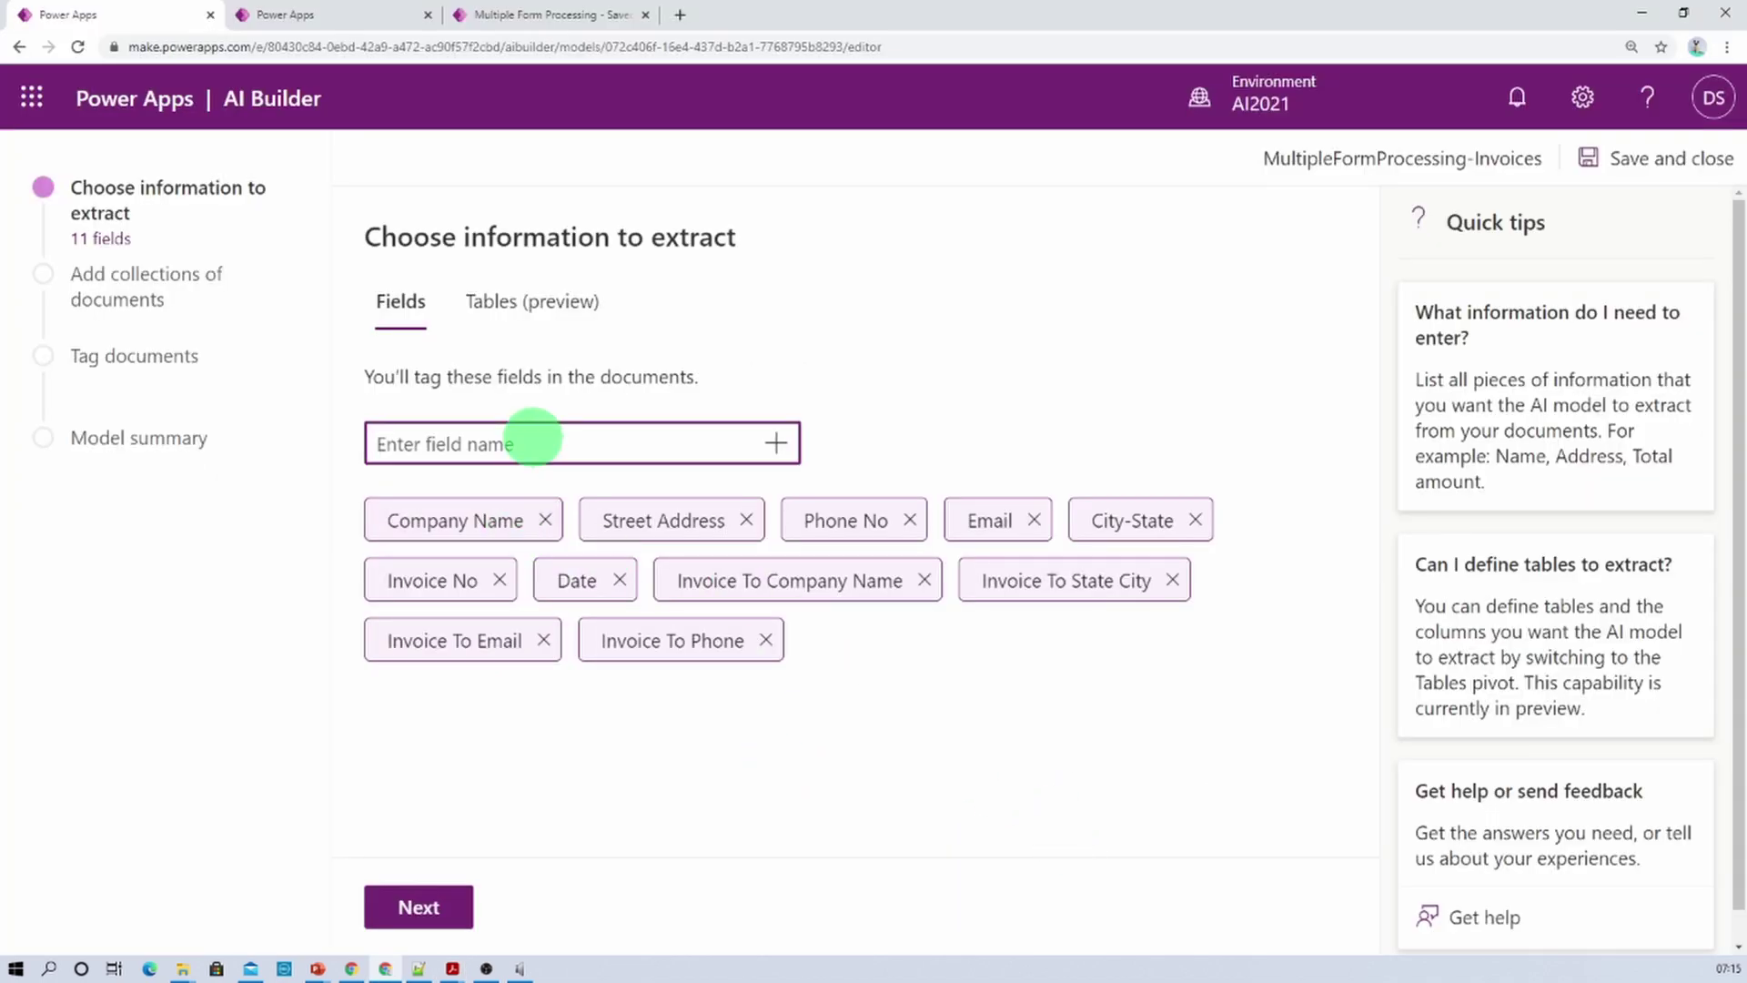
{"action": "type", "text": "Subtotal"}
{"action": "key", "text": "Return"}
{"action": "type", "text": "SalesTax"}
{"action": "key", "text": "Return"}
{"action": "type", "text": "Total"}
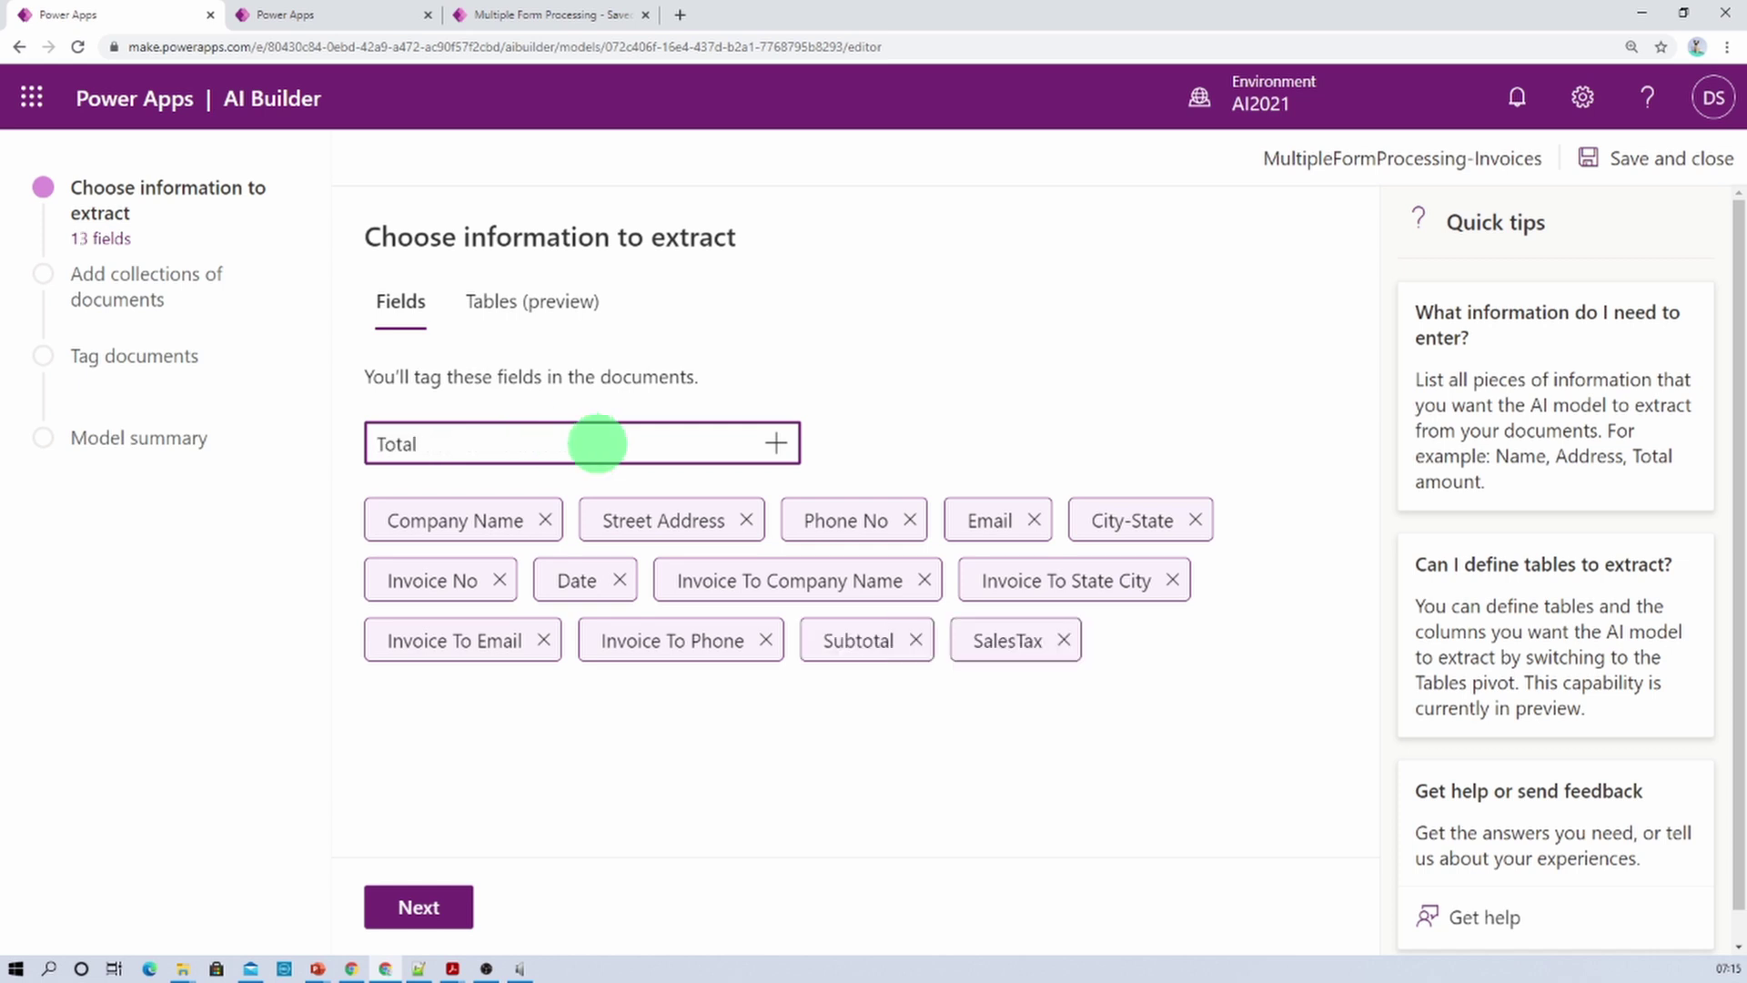
{"action": "left_click", "coordinate": [776, 444]}
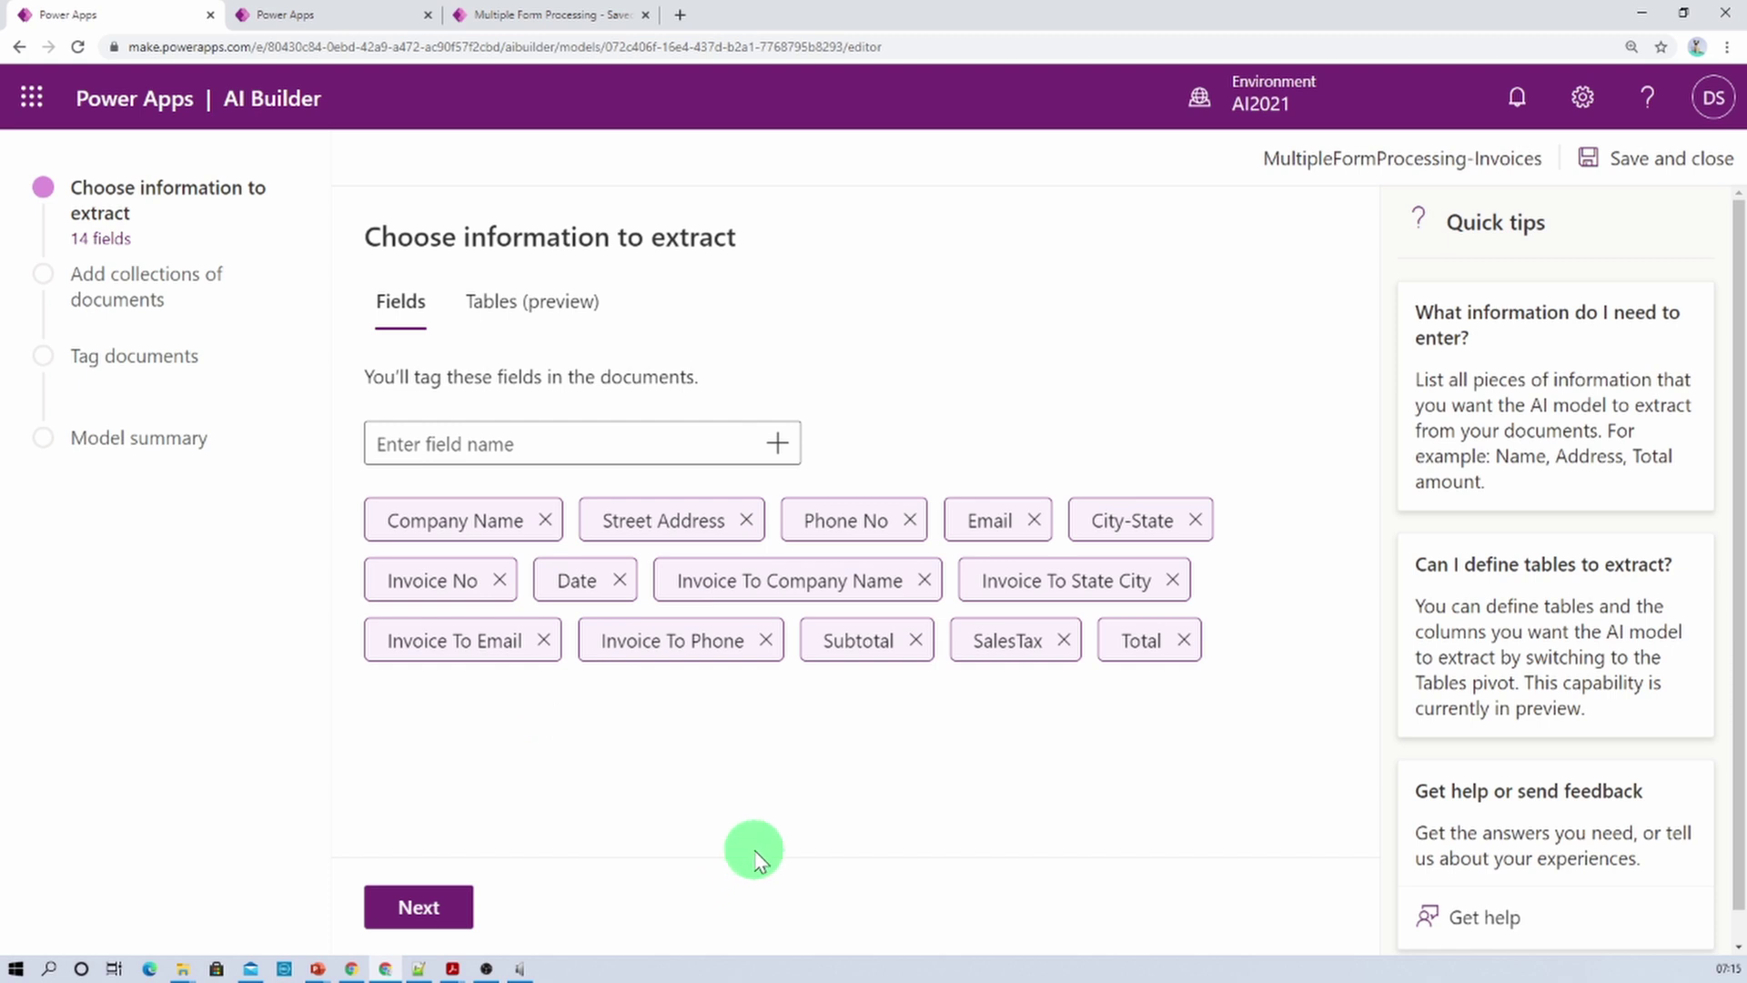
Create a new table to extract and name it LineItems-Product
{"action": "left_click", "coordinate": [525, 323]}
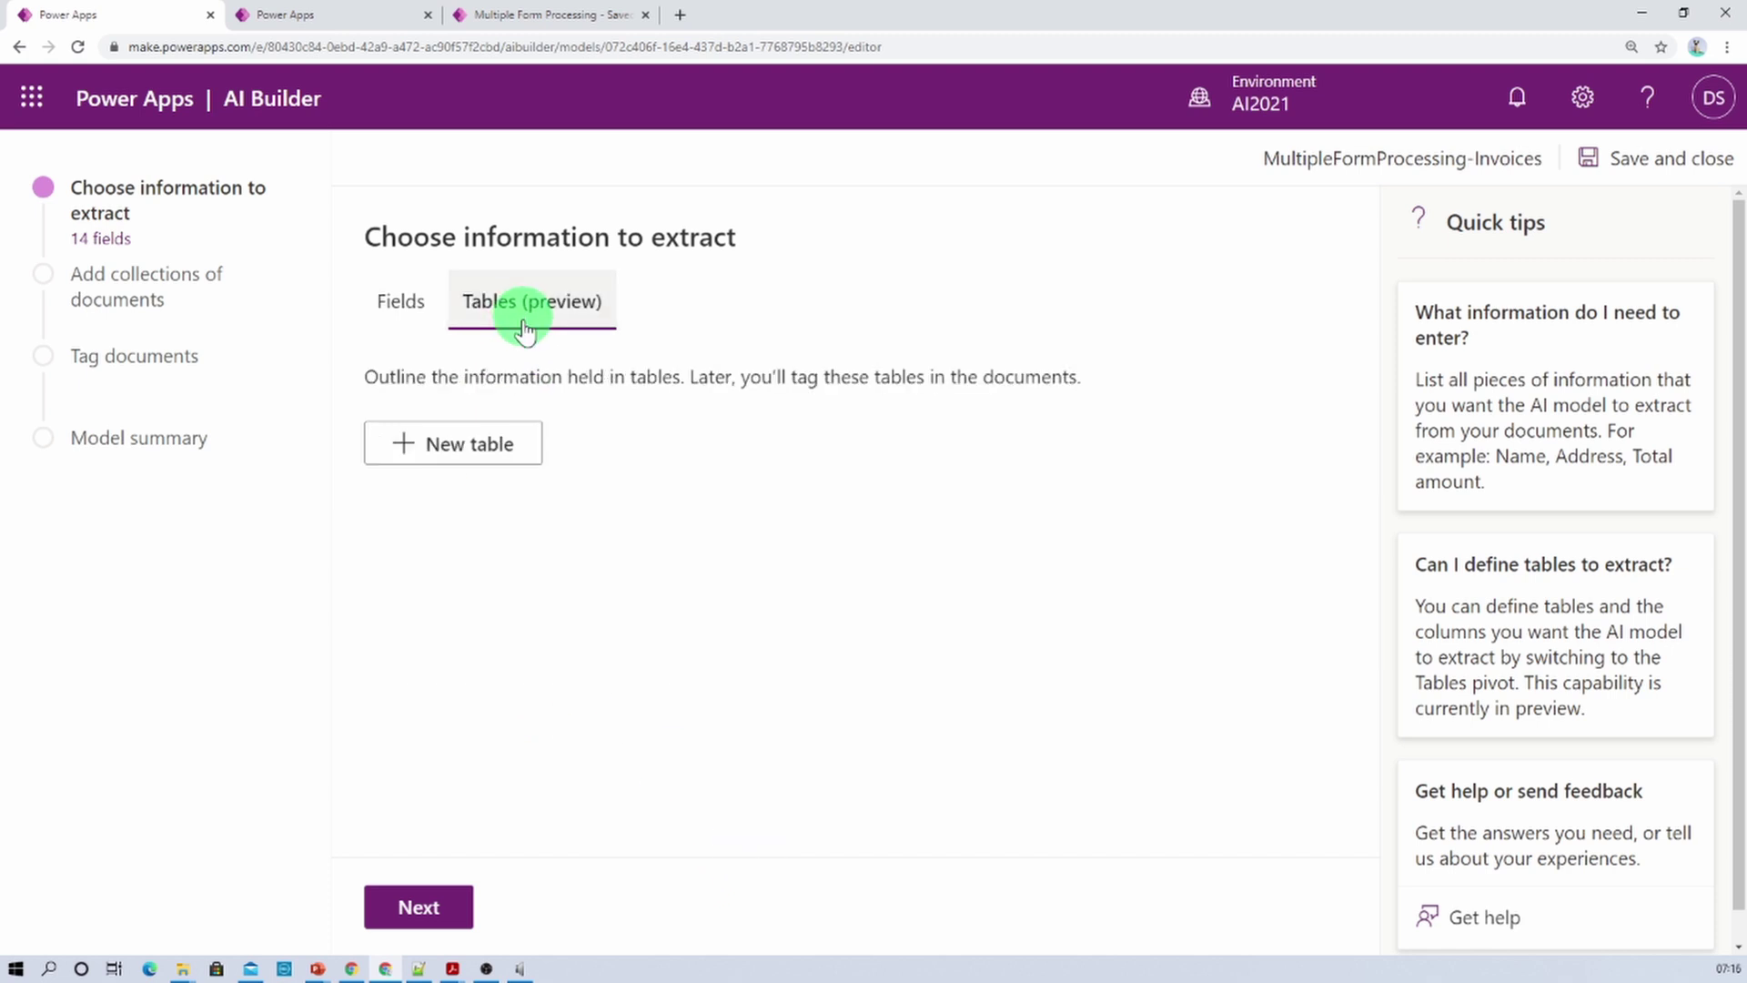
{"action": "left_click", "coordinate": [485, 464]}
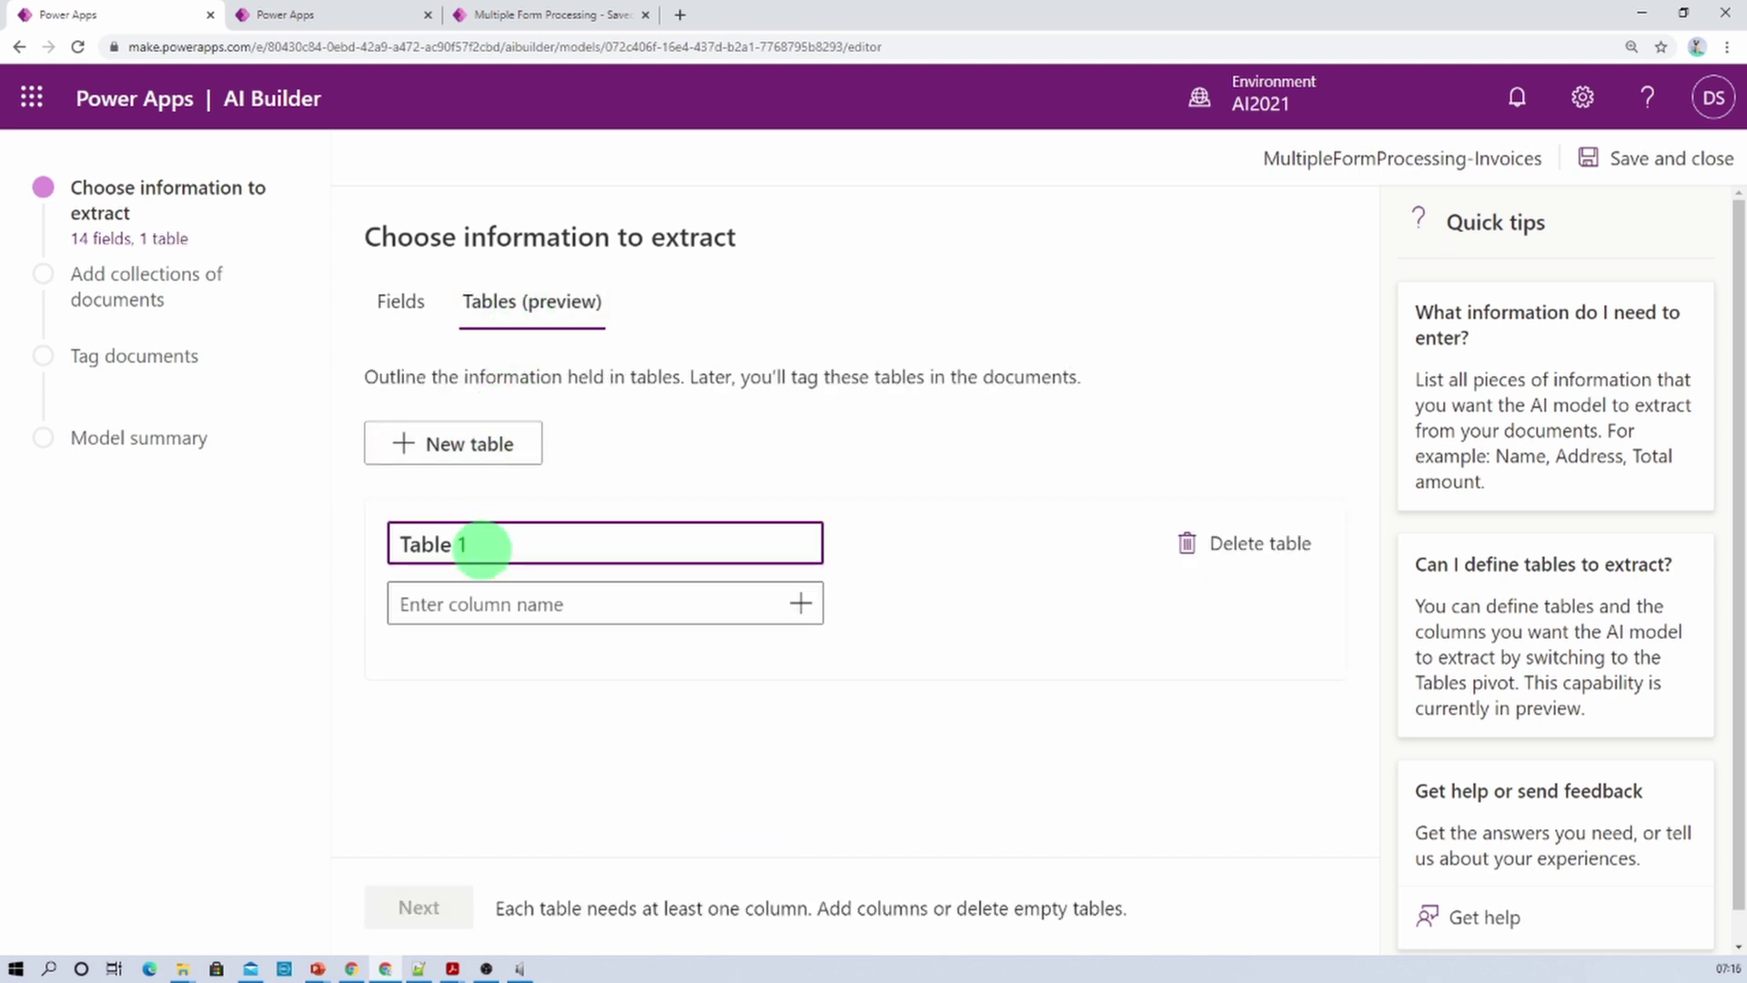
{"action": "left_click_drag", "start_coordinate": [482, 551], "coordinate": [374, 546]}
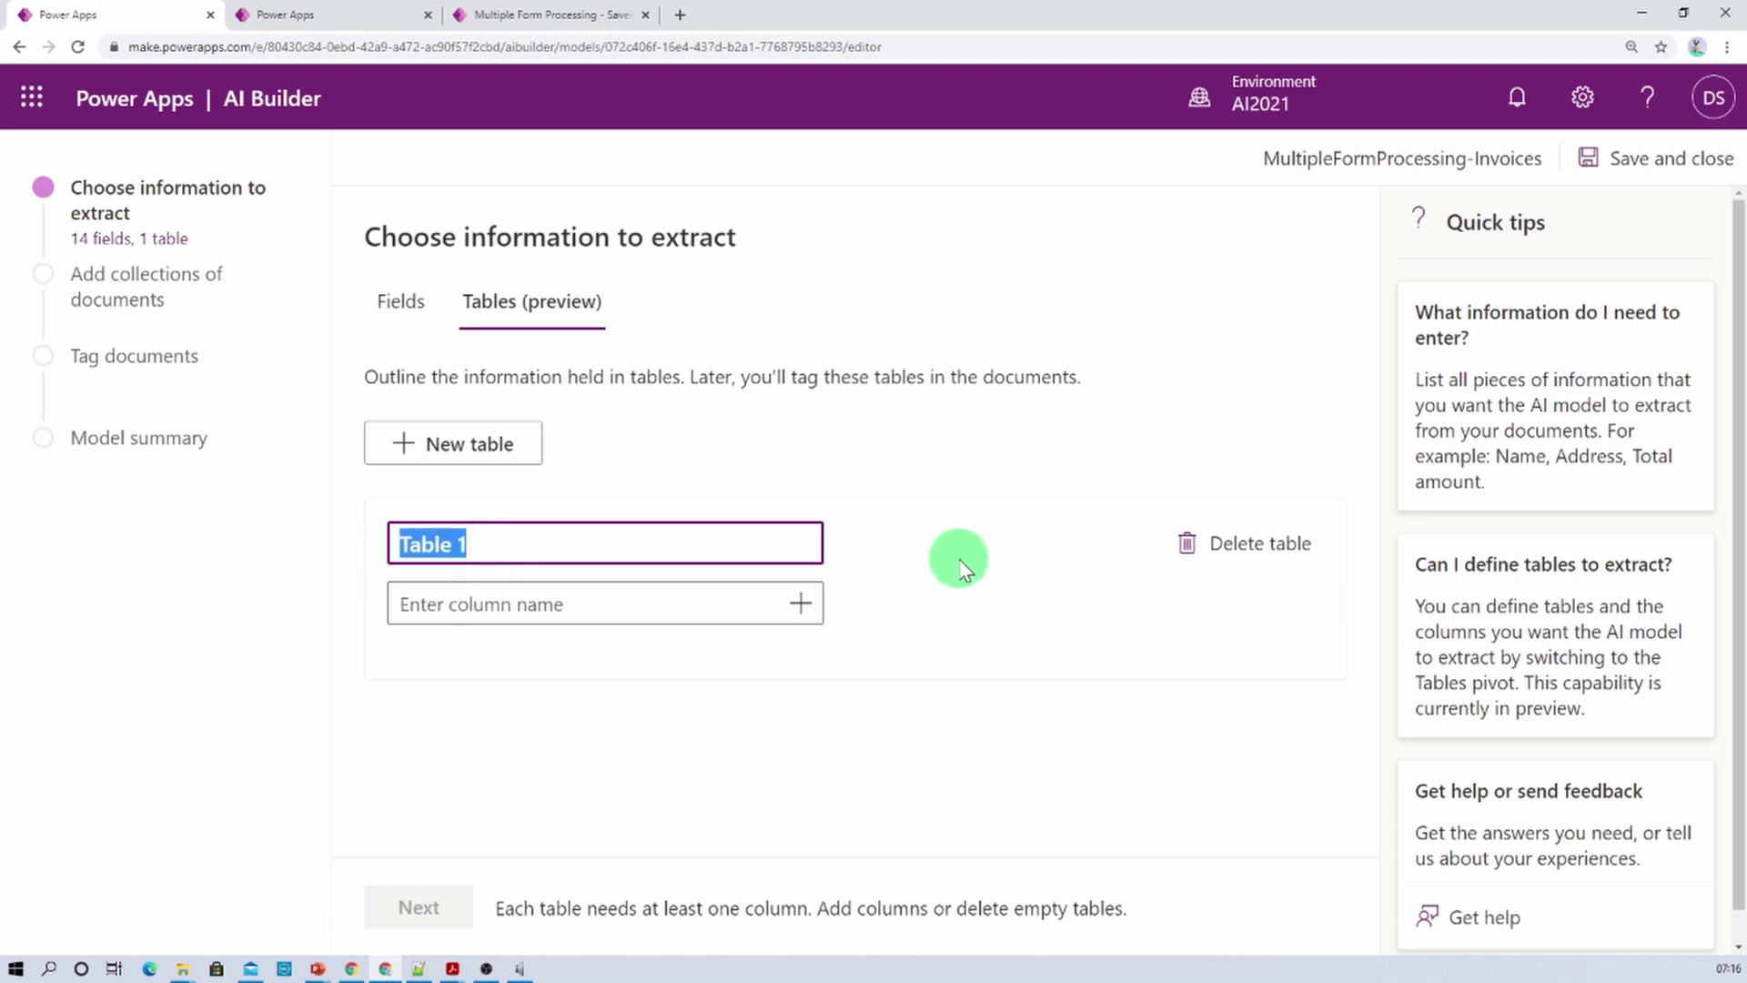
{"action": "type", "text": "Line"}
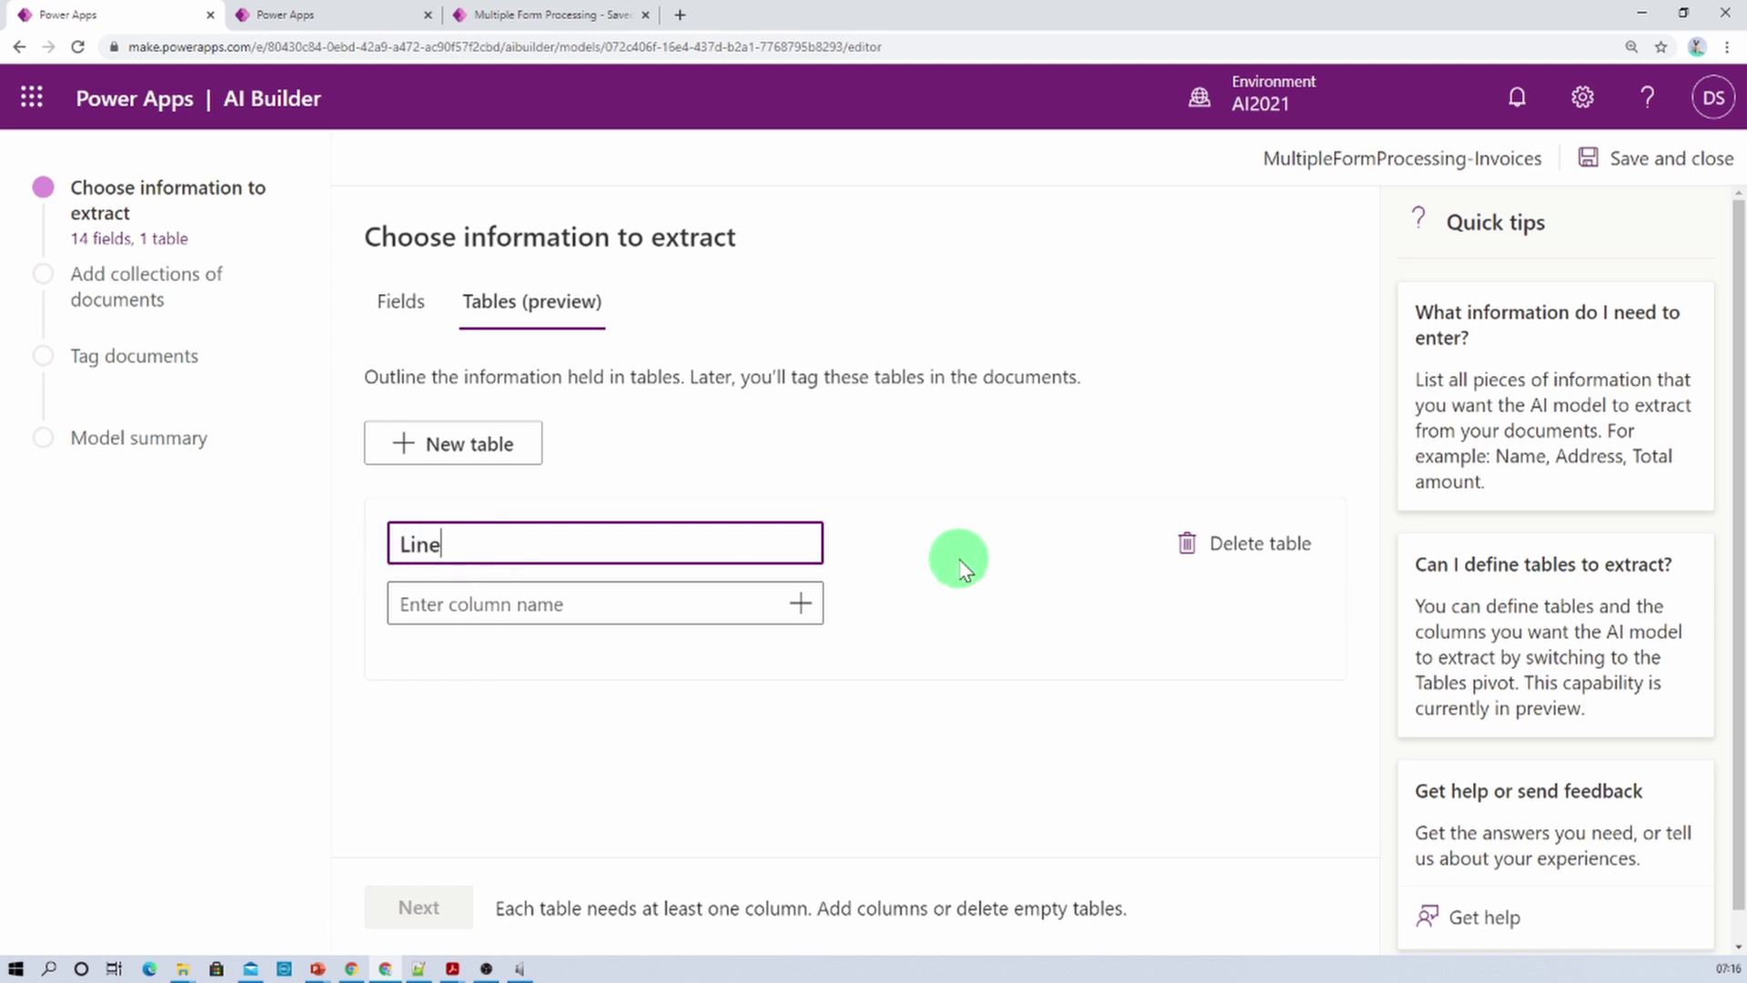
{"action": "type", "text": "Items-Productio"}
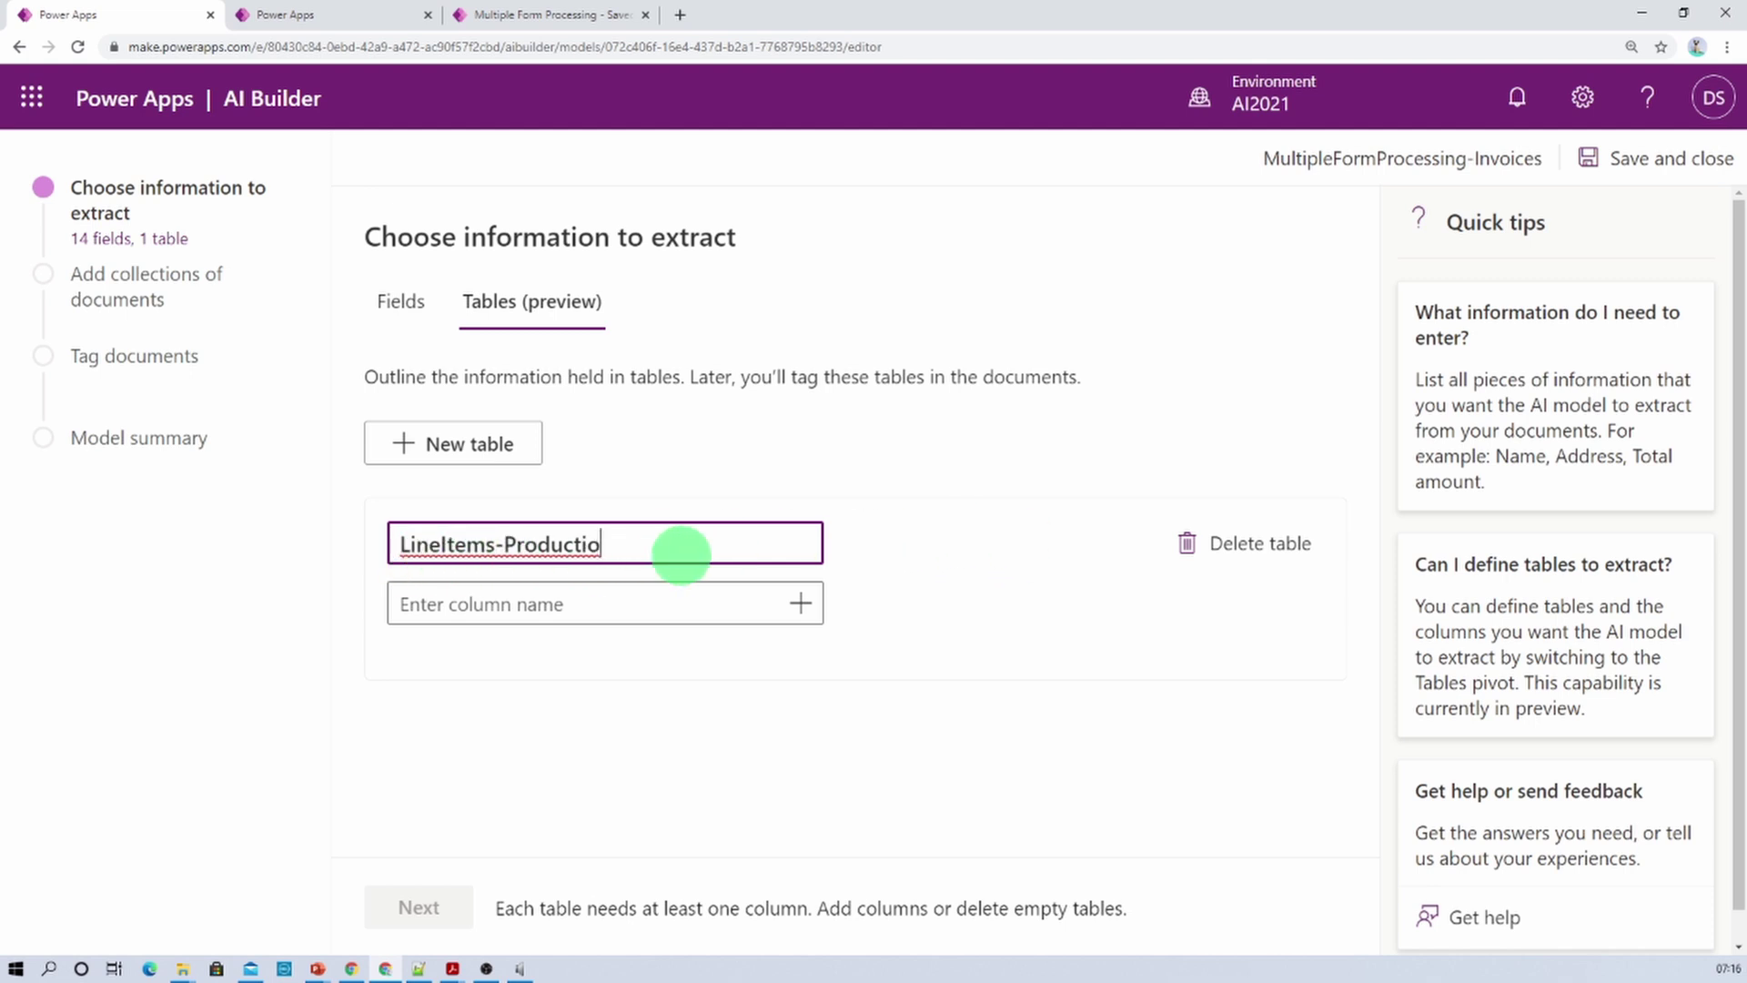
{"action": "key", "text": "BackSpace"}
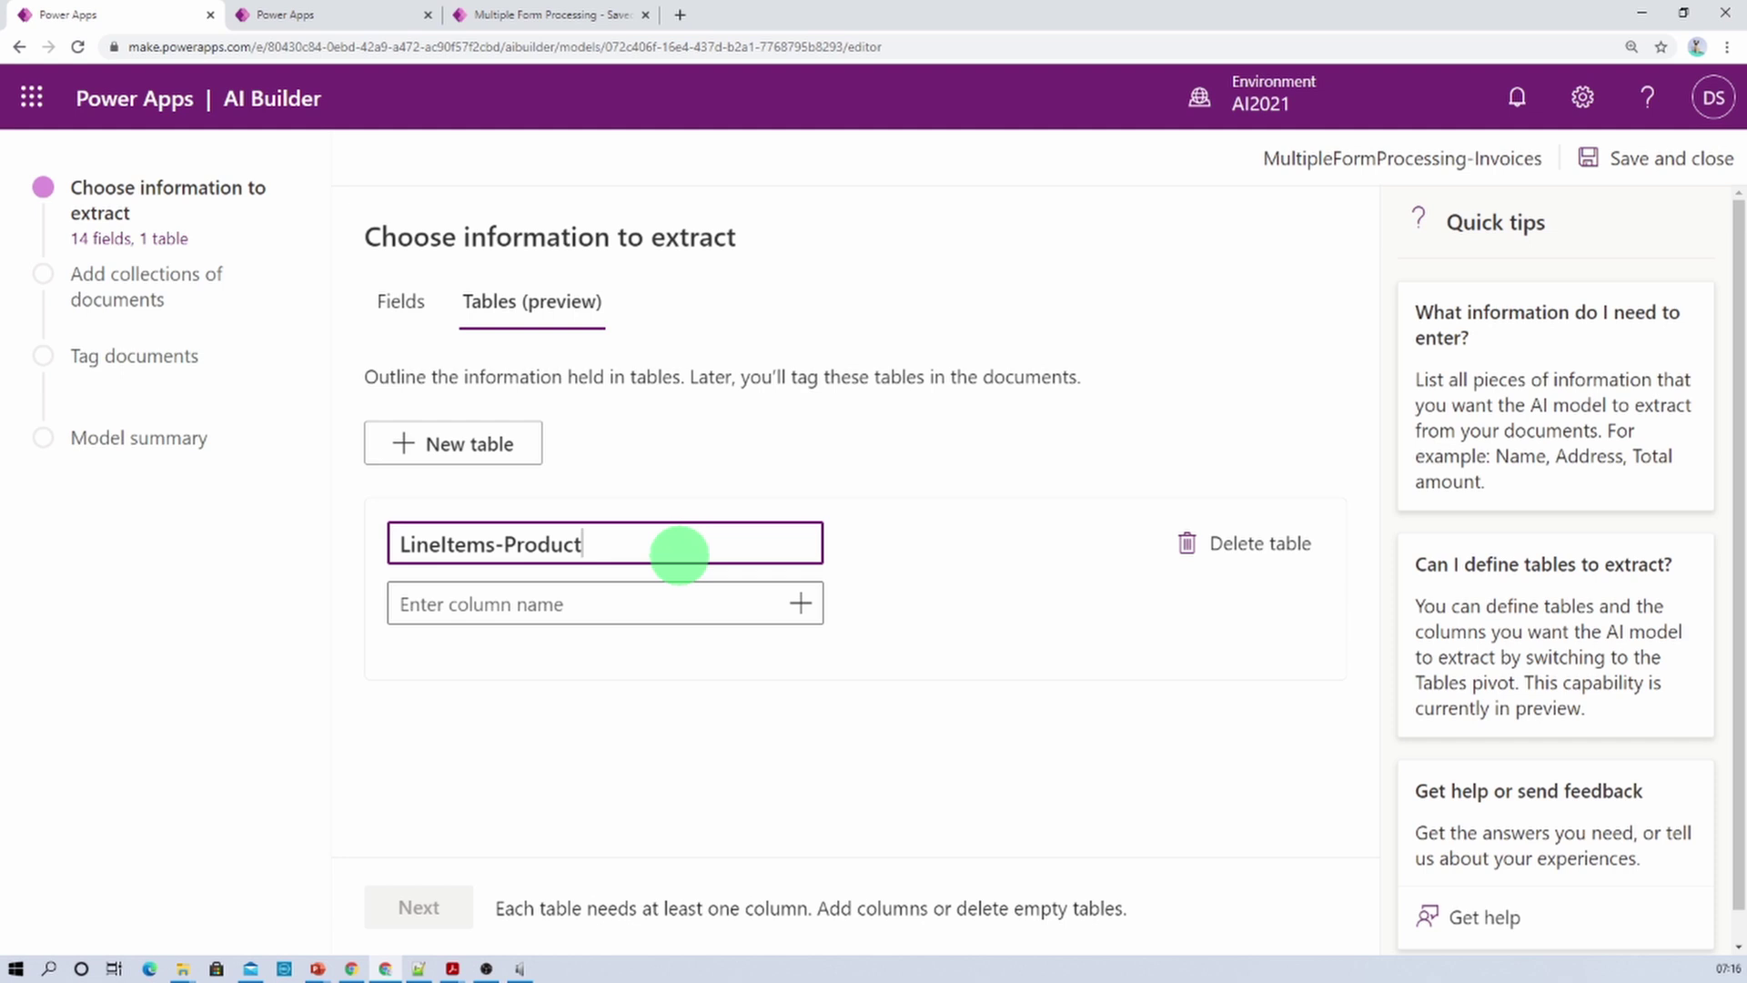
{"action": "left_click", "coordinate": [865, 606]}
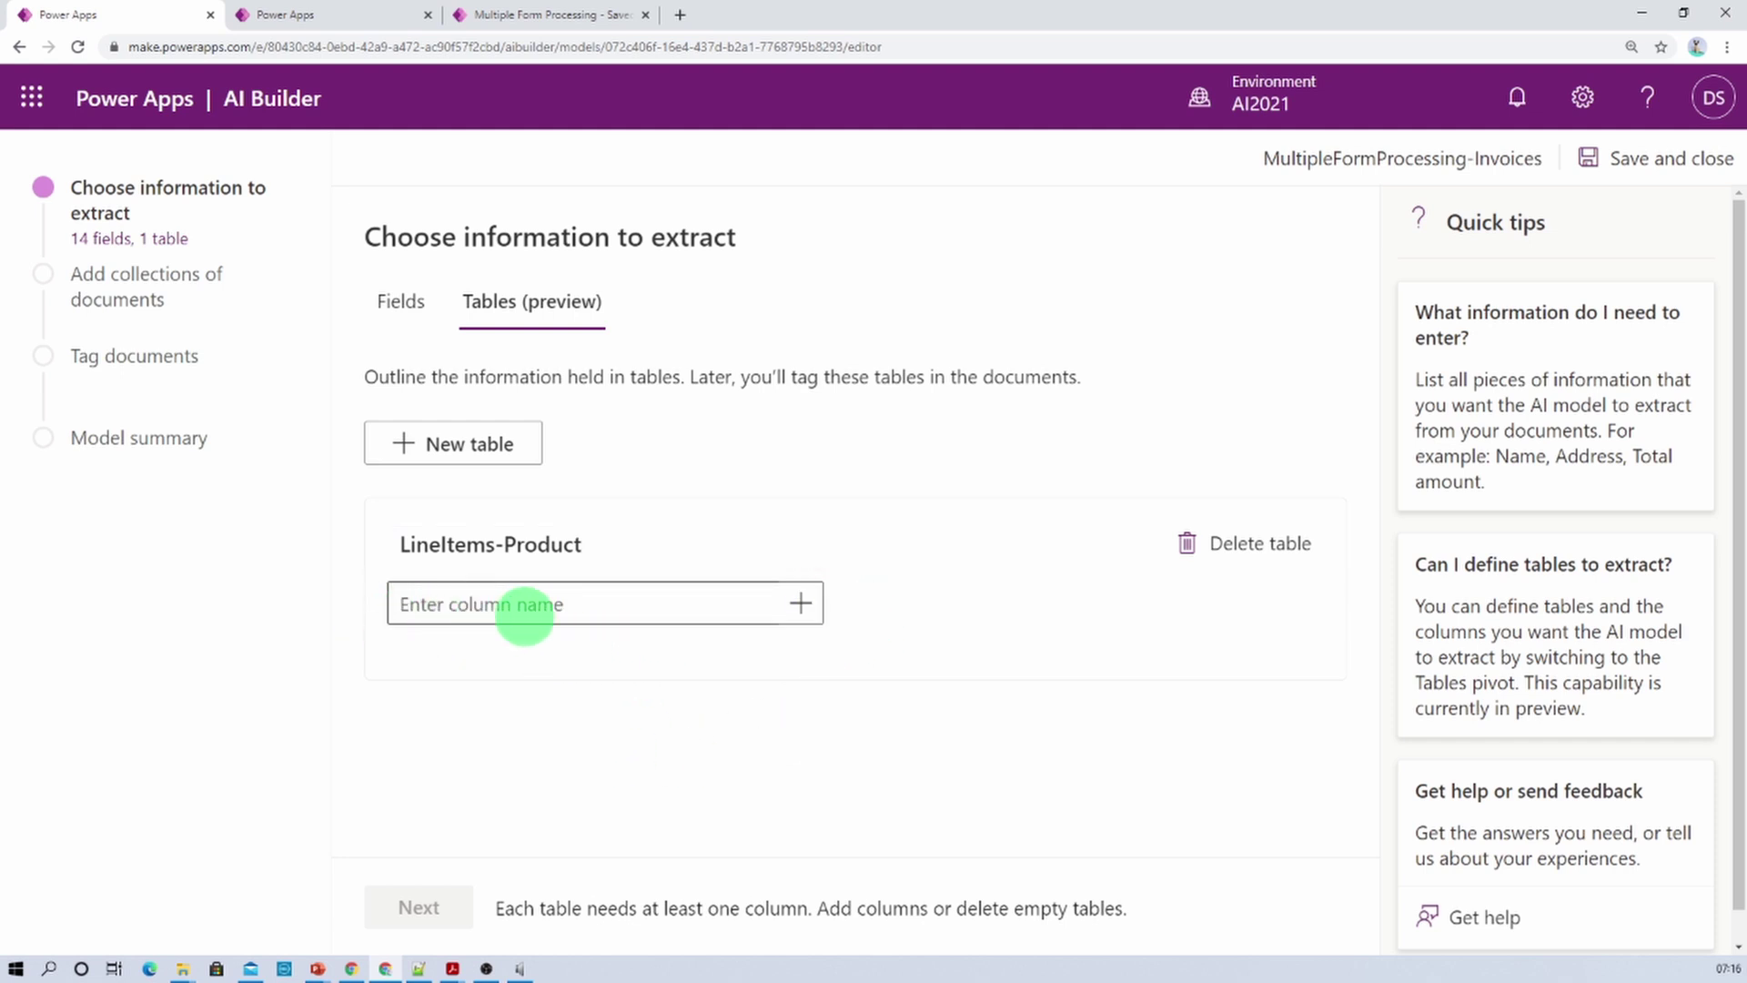
Check the line-item headings in InvoiceSample-01.pdf and add the column Quantity to the LineItems-Product table in AI Builder
{"action": "key", "text": "alt+Tab"}
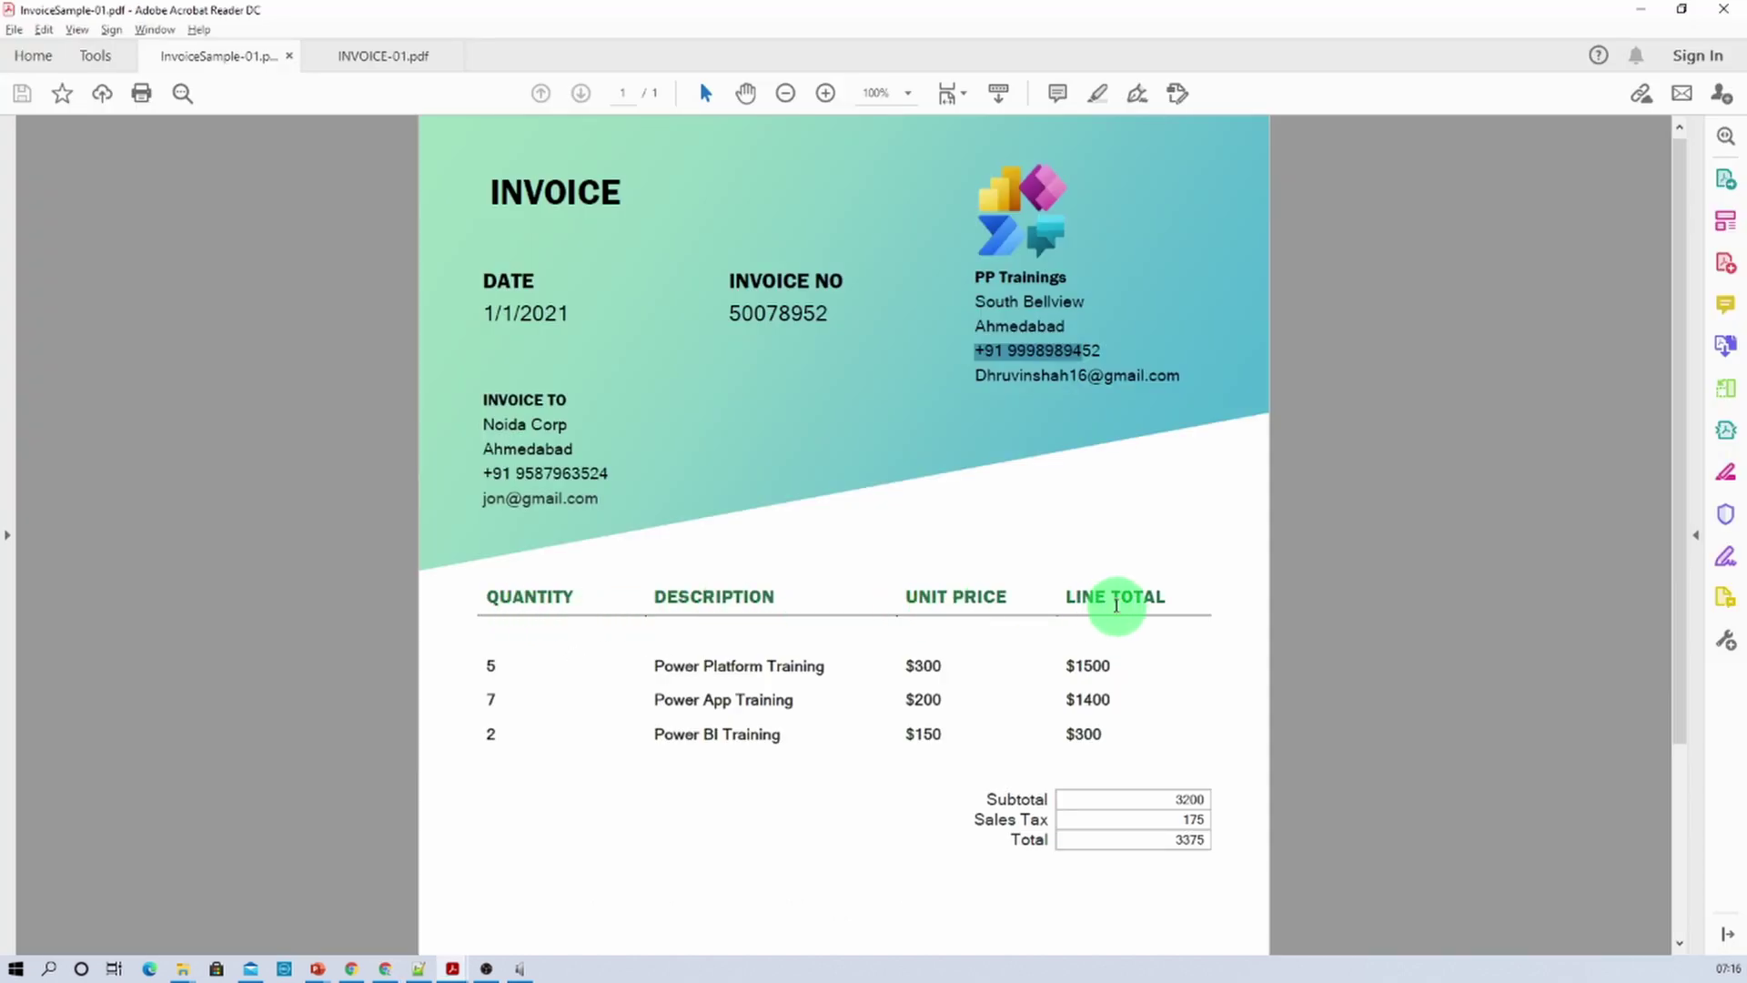
{"action": "key", "text": "alt+Tab"}
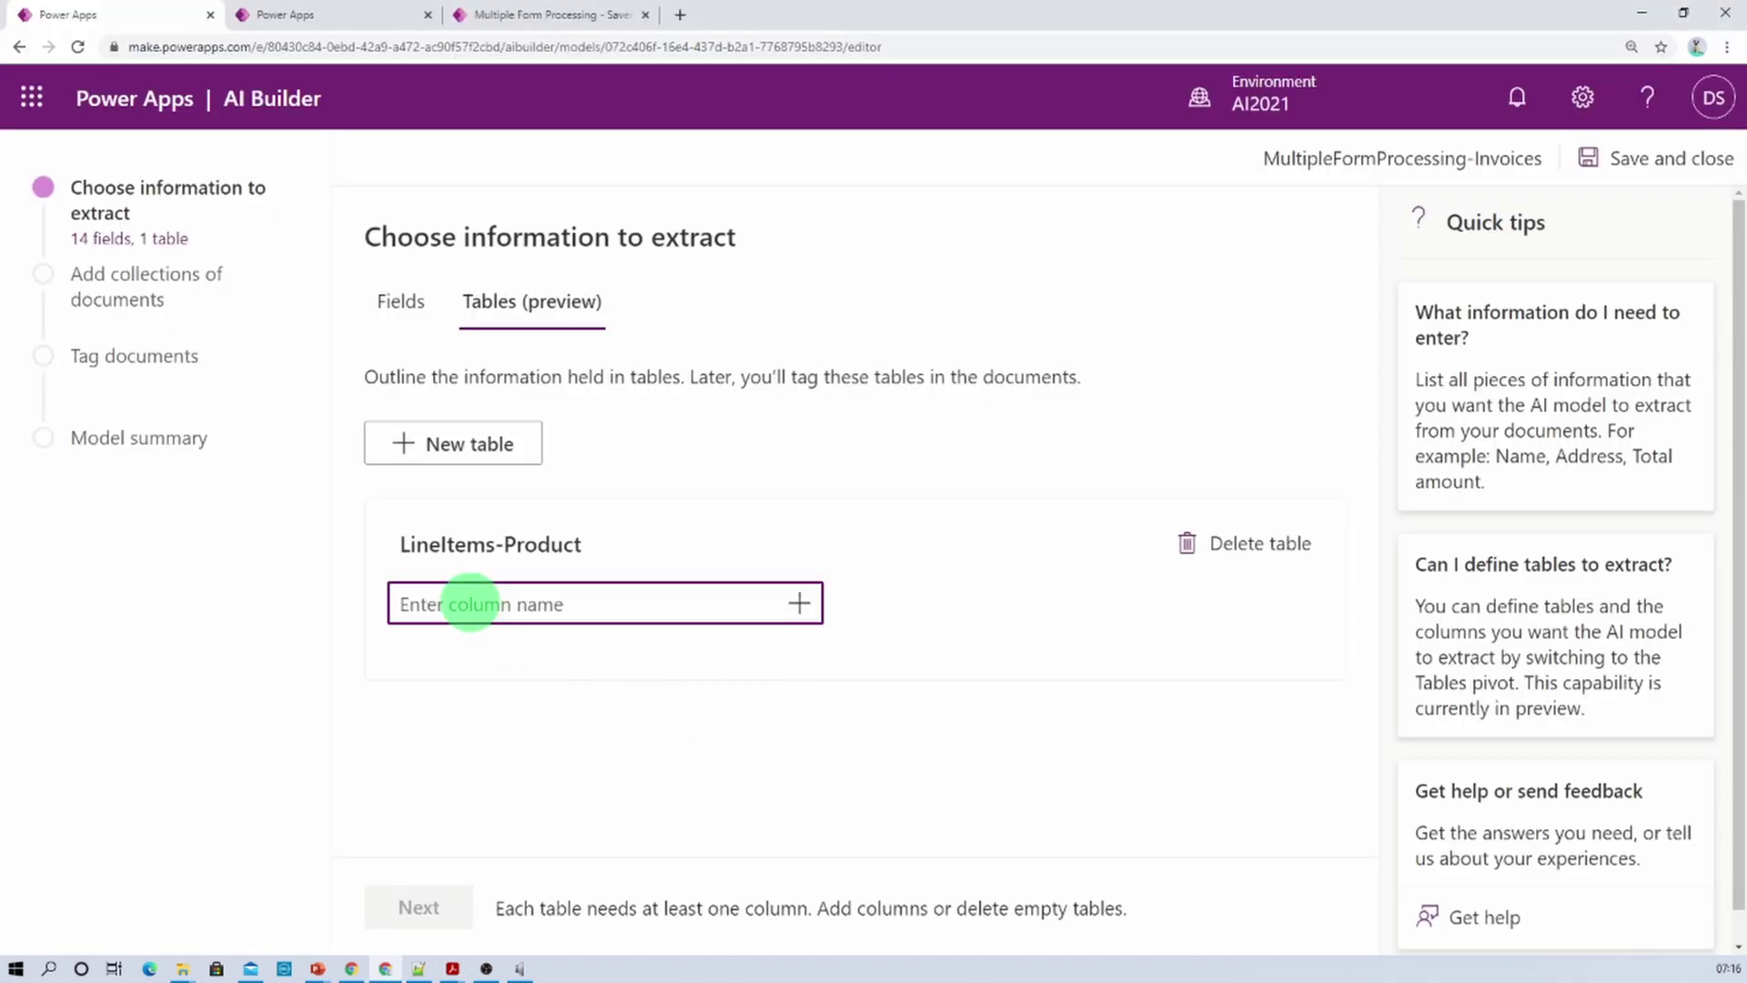
{"action": "type", "text": "Quantity"}
{"action": "left_click", "coordinate": [797, 605]}
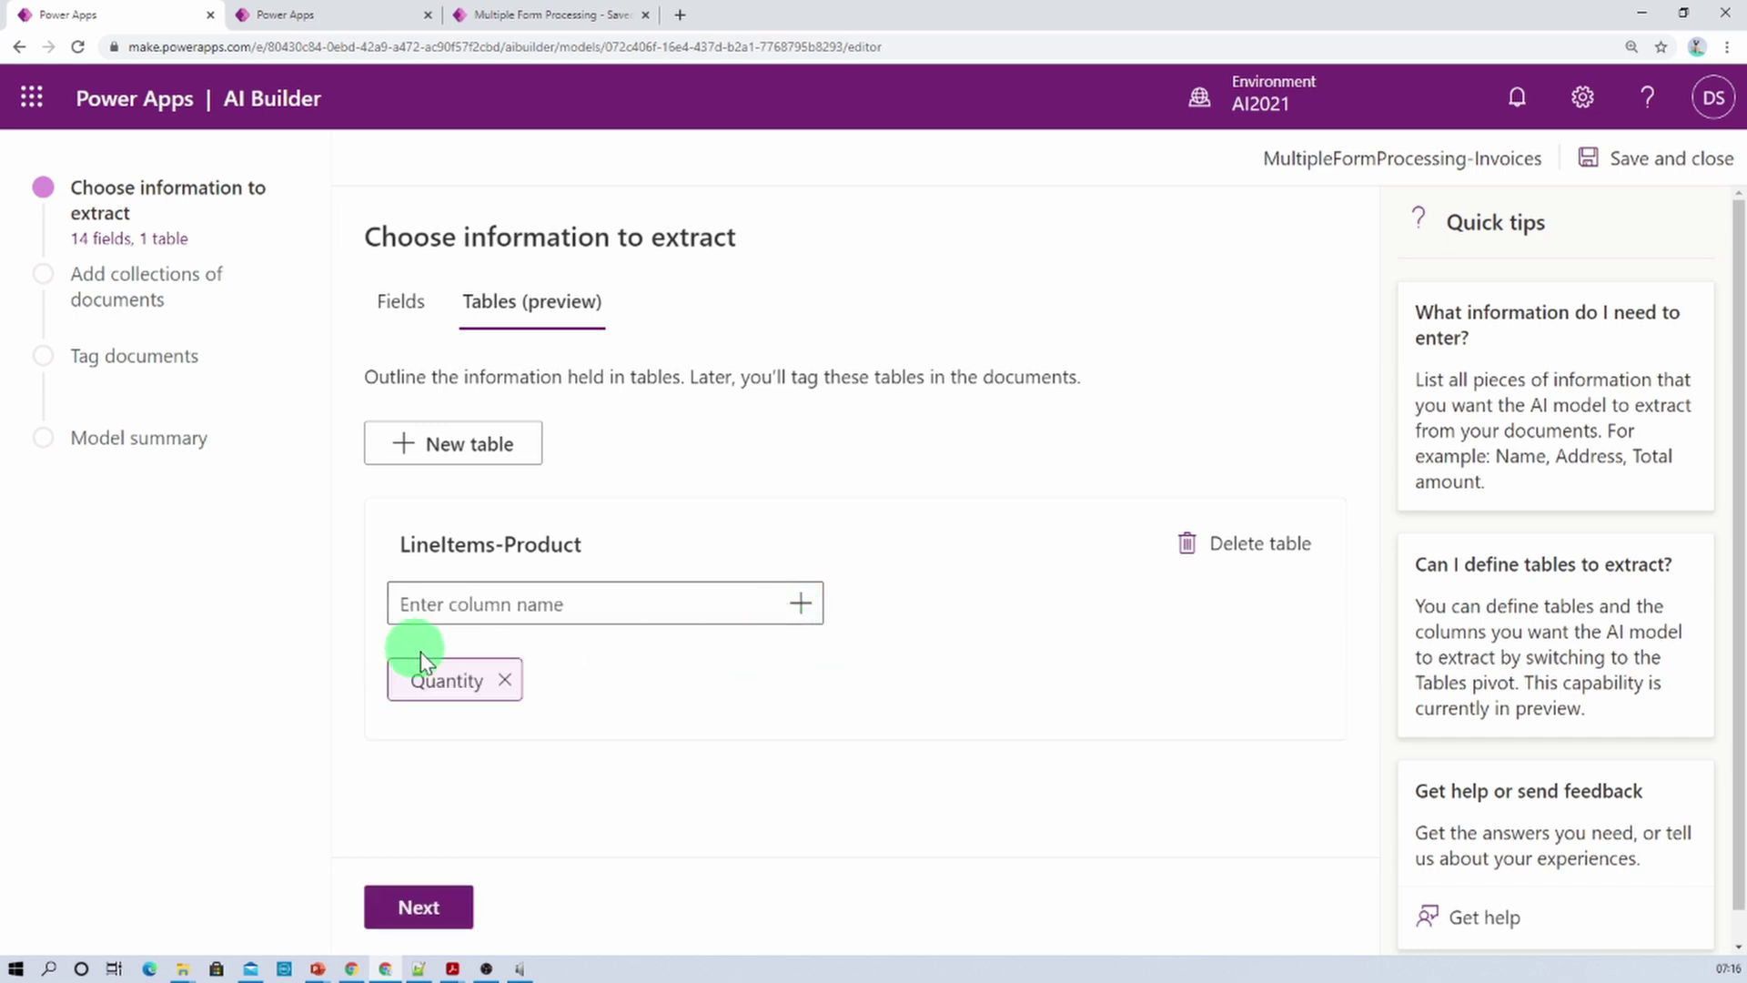
Add the columns Description, Unit Price and Line Total to the LineItems-Product table
{"action": "left_click", "coordinate": [459, 602]}
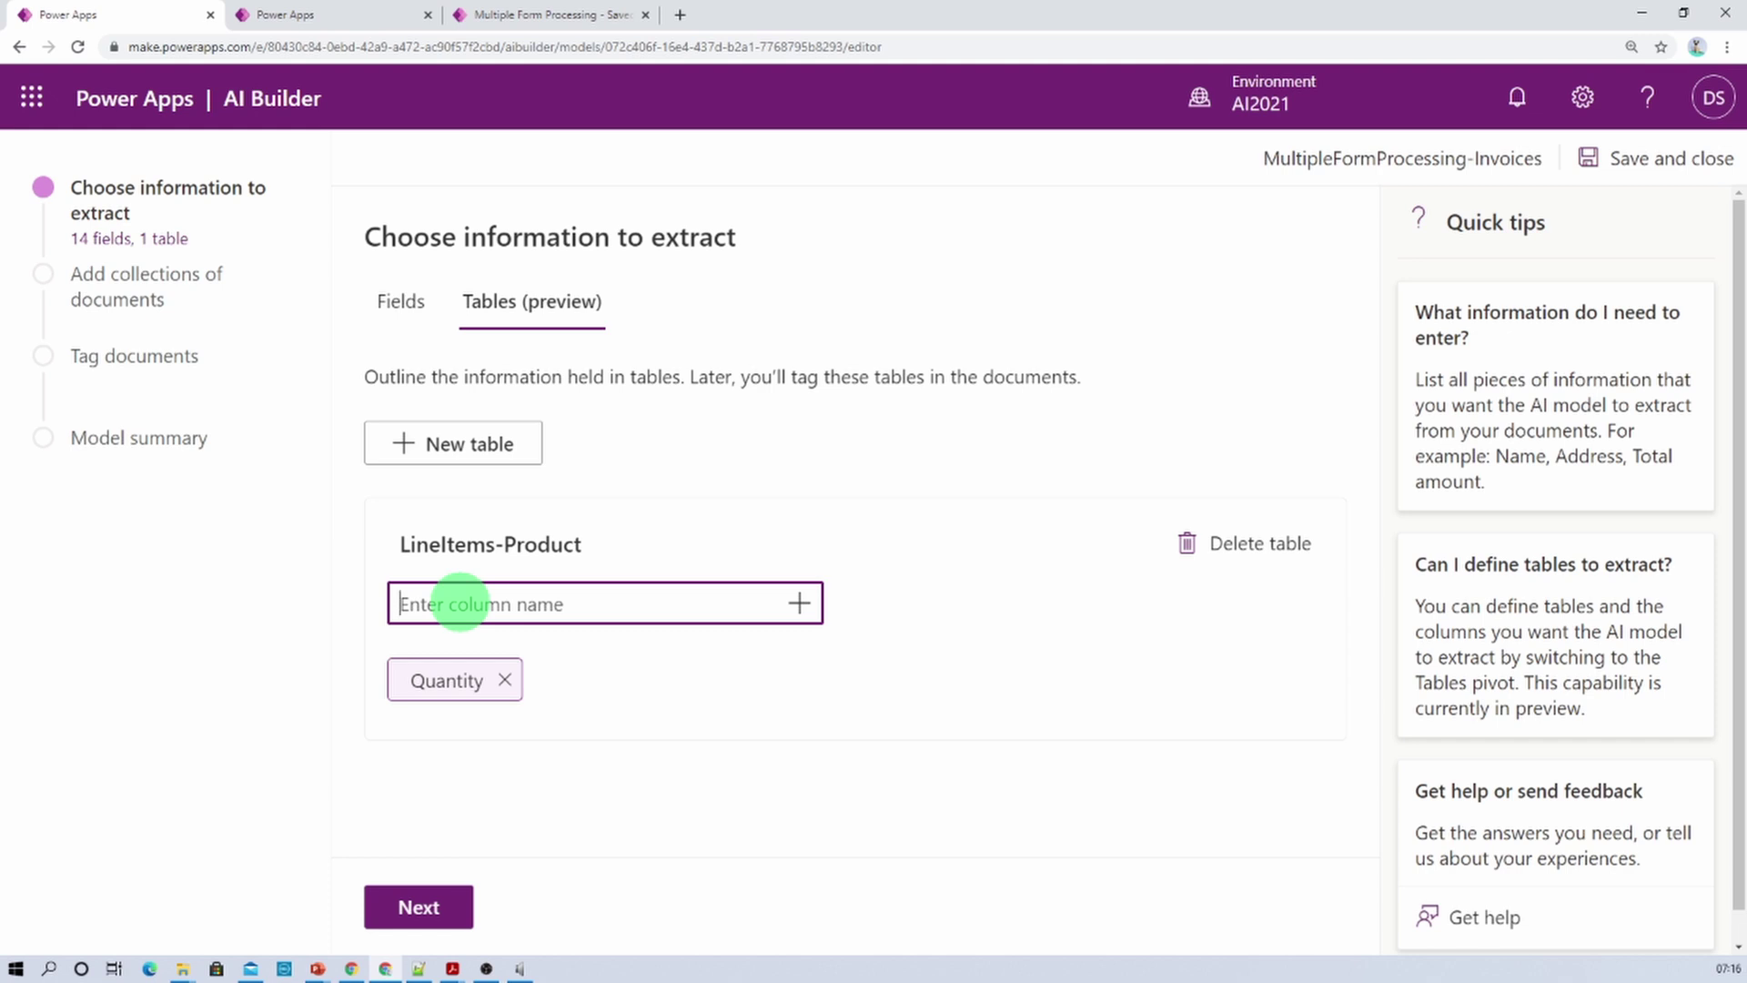
{"action": "type", "text": "Description"}
{"action": "key", "text": "Return"}
{"action": "type", "text": "Unit Price"}
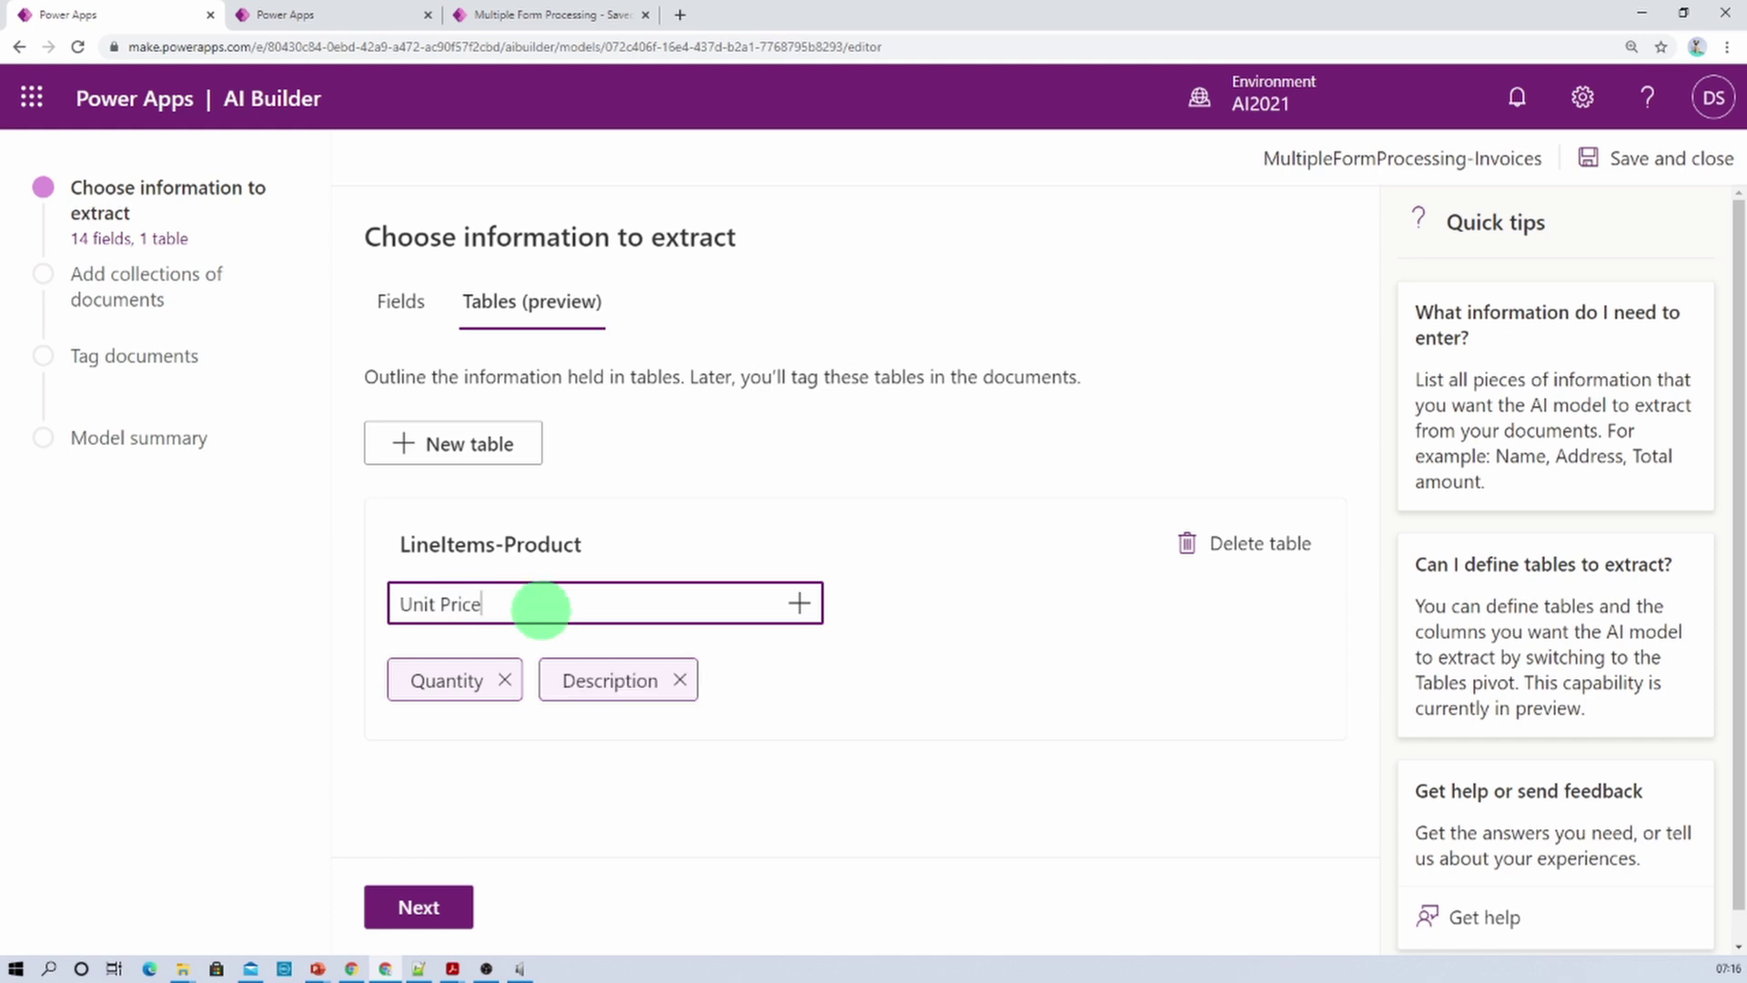
{"action": "left_click", "coordinate": [798, 603]}
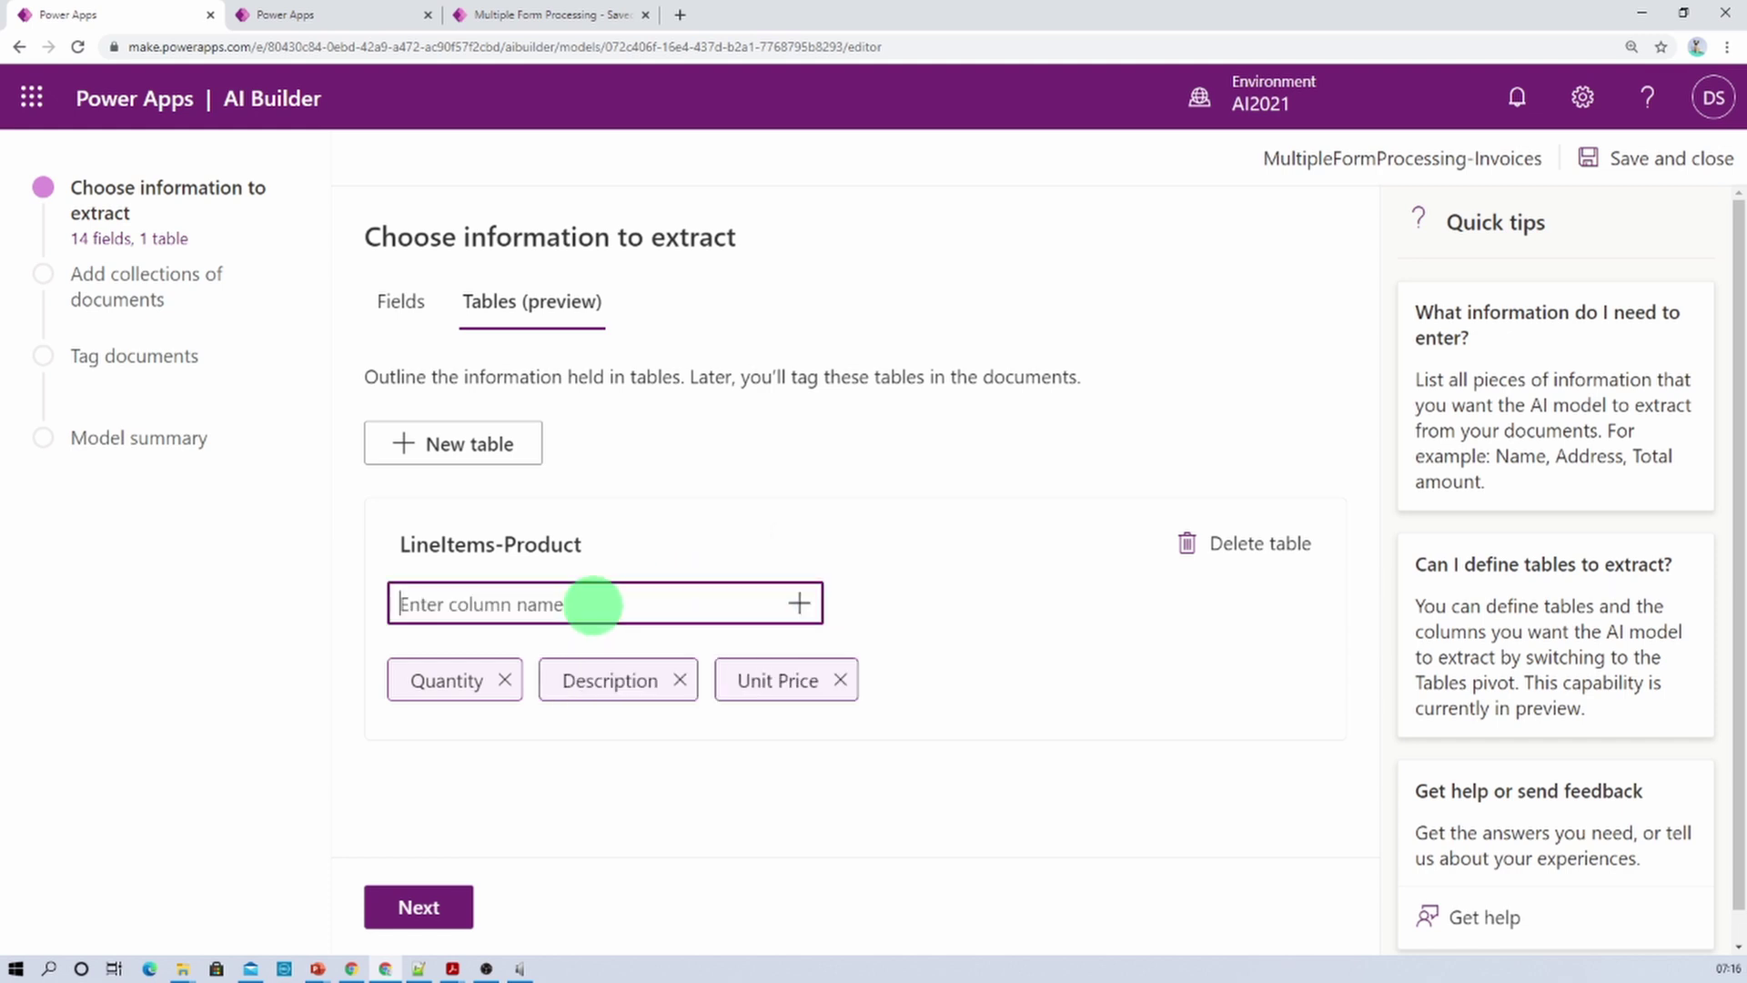
{"action": "type", "text": "Line Total"}
{"action": "left_click", "coordinate": [800, 603]}
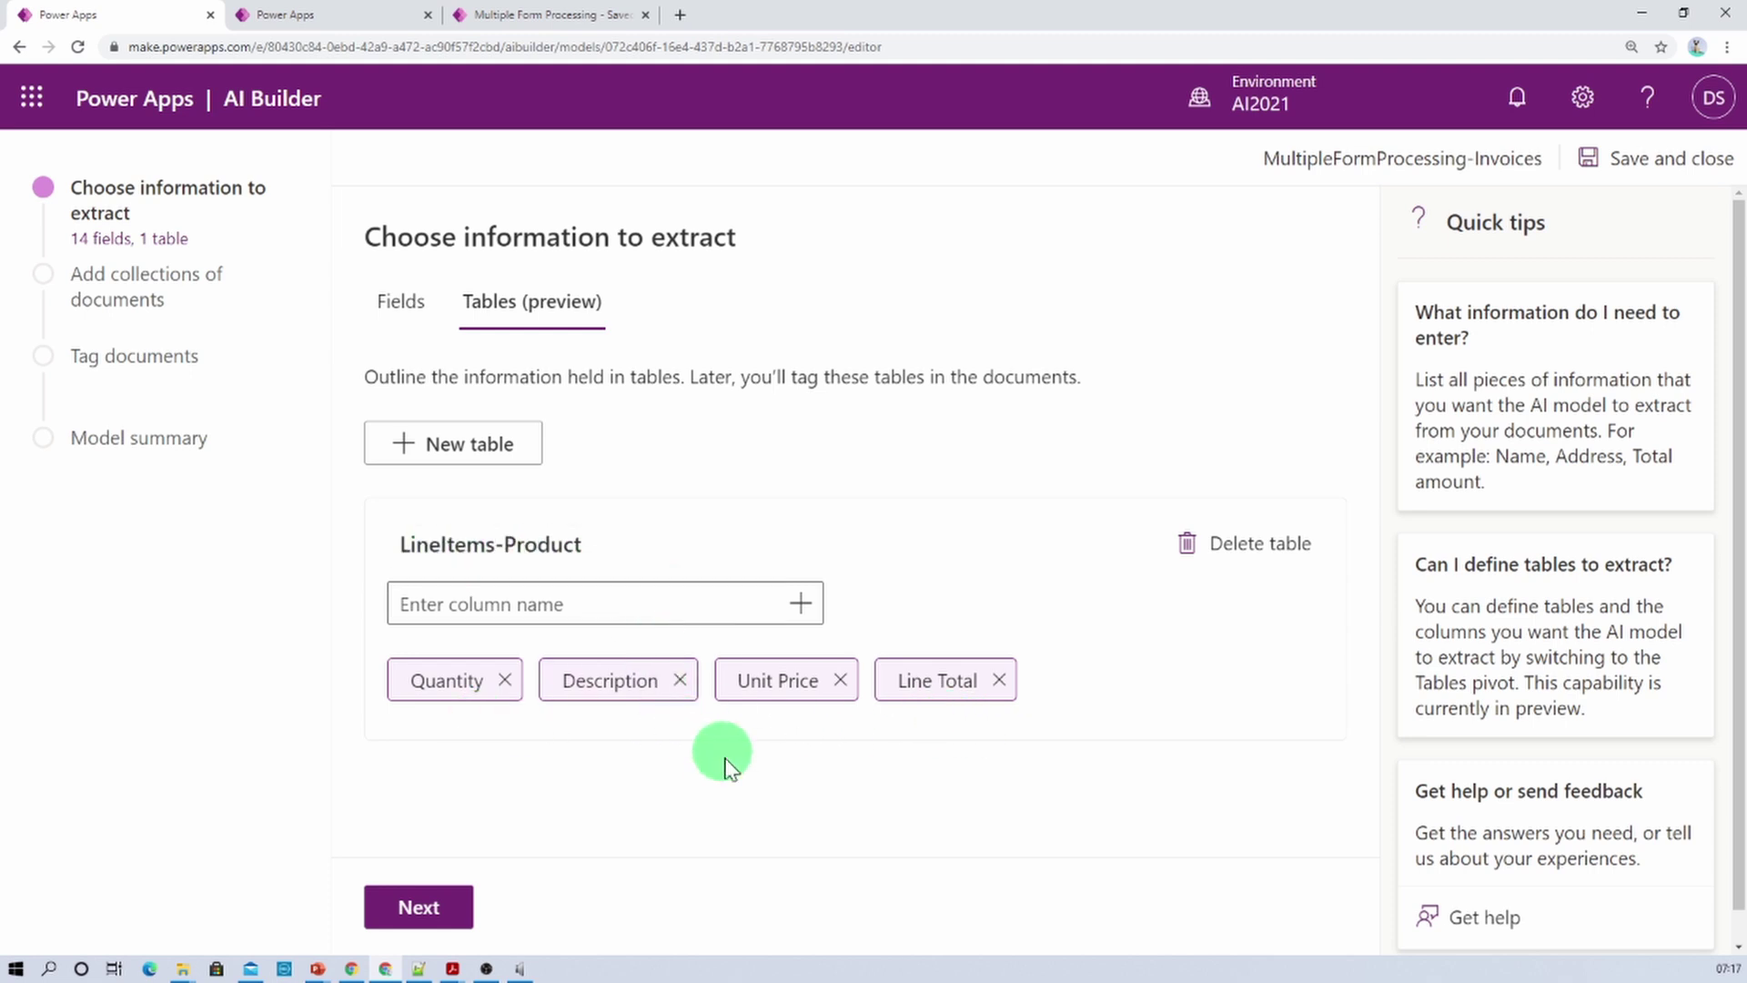
Review the fields to extract, and create and delete an extra empty table
{"action": "left_click", "coordinate": [405, 303]}
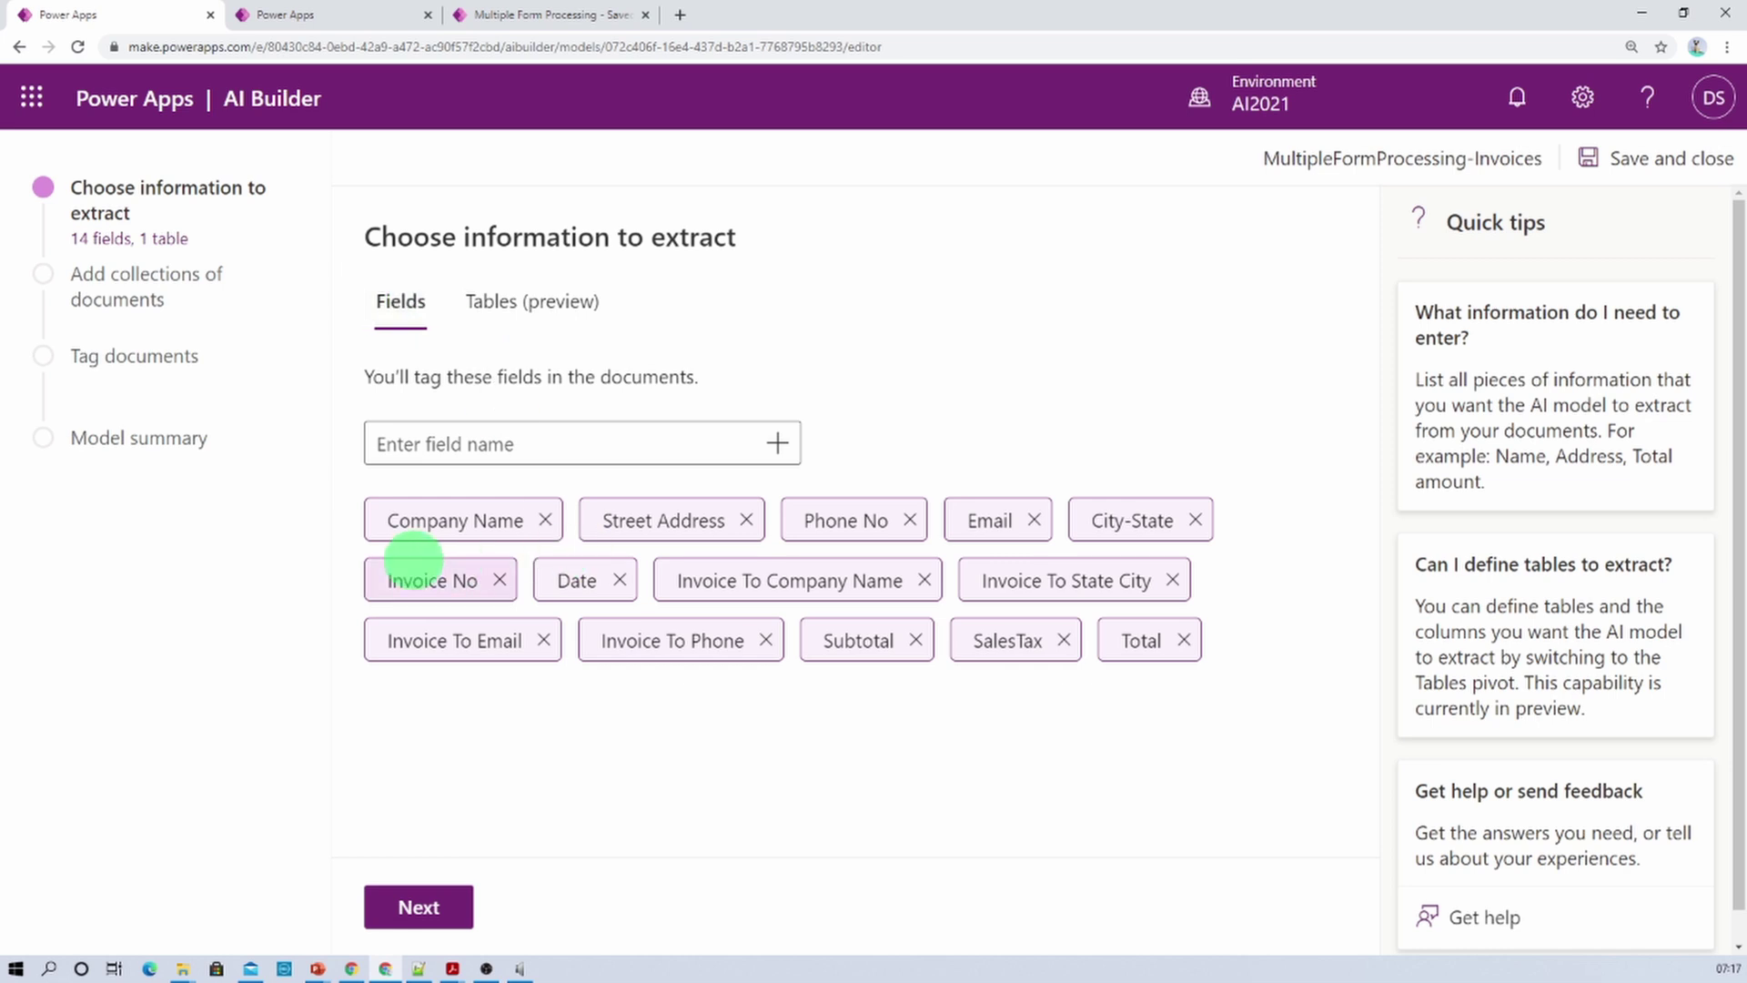
{"action": "left_click", "coordinate": [524, 310]}
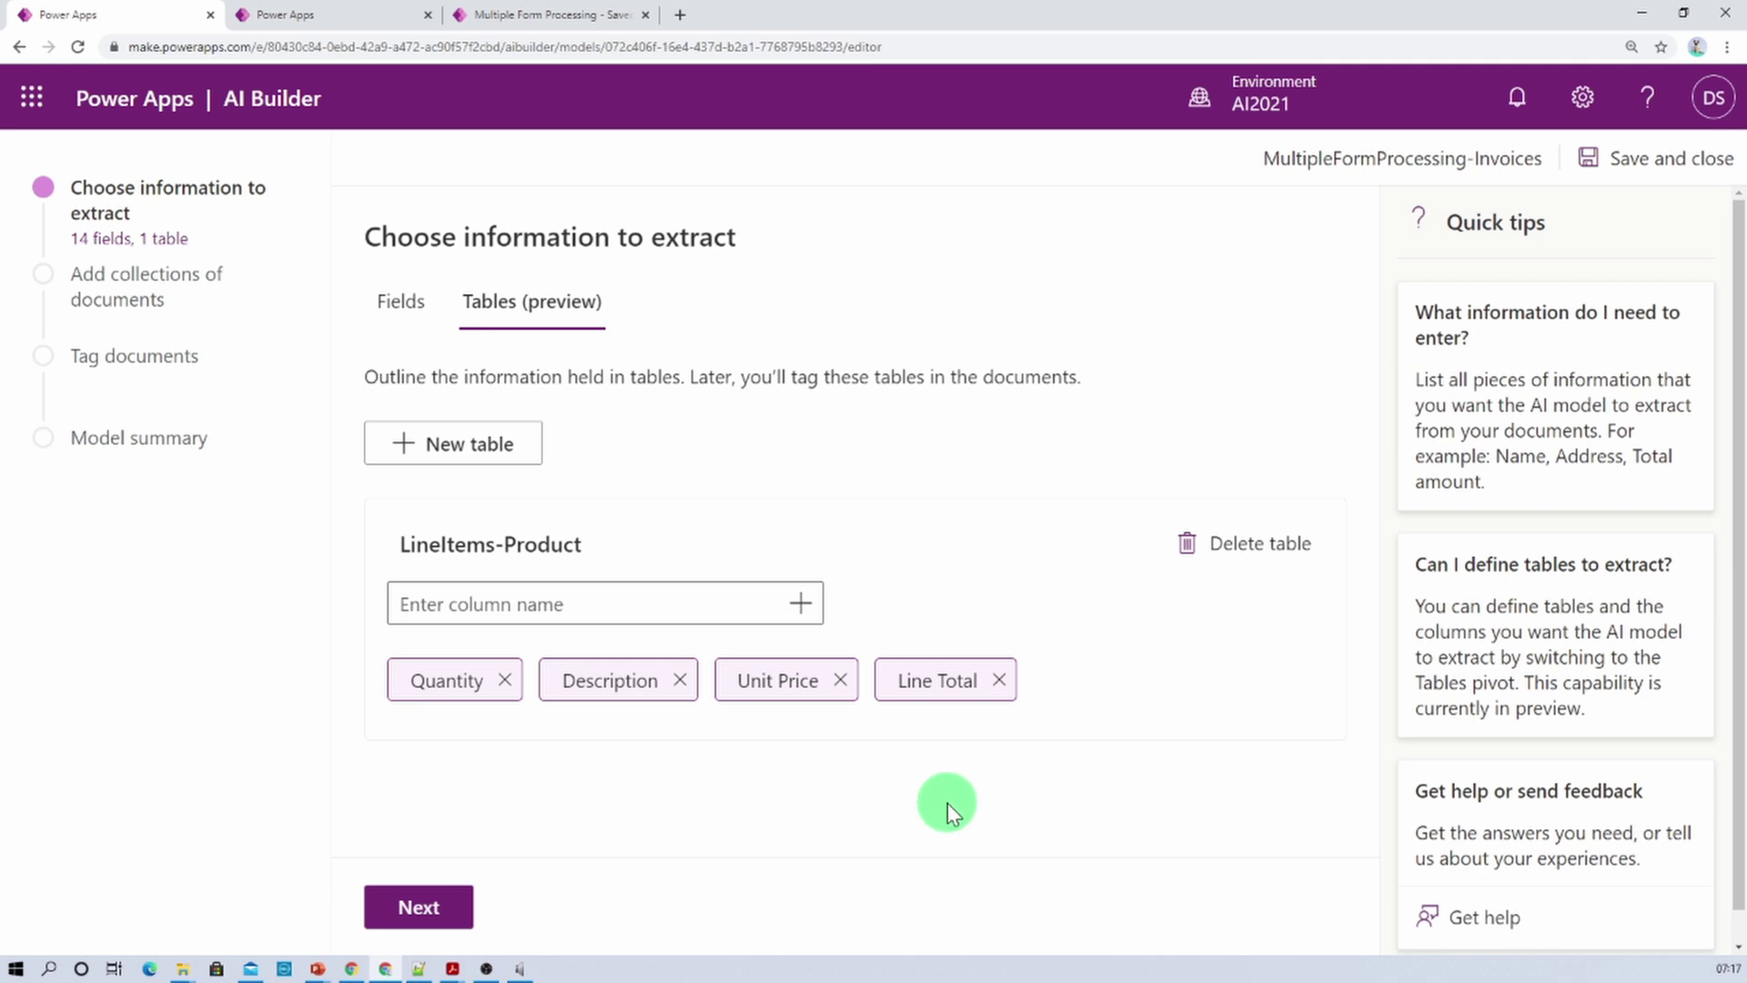
{"action": "left_click", "coordinate": [473, 445]}
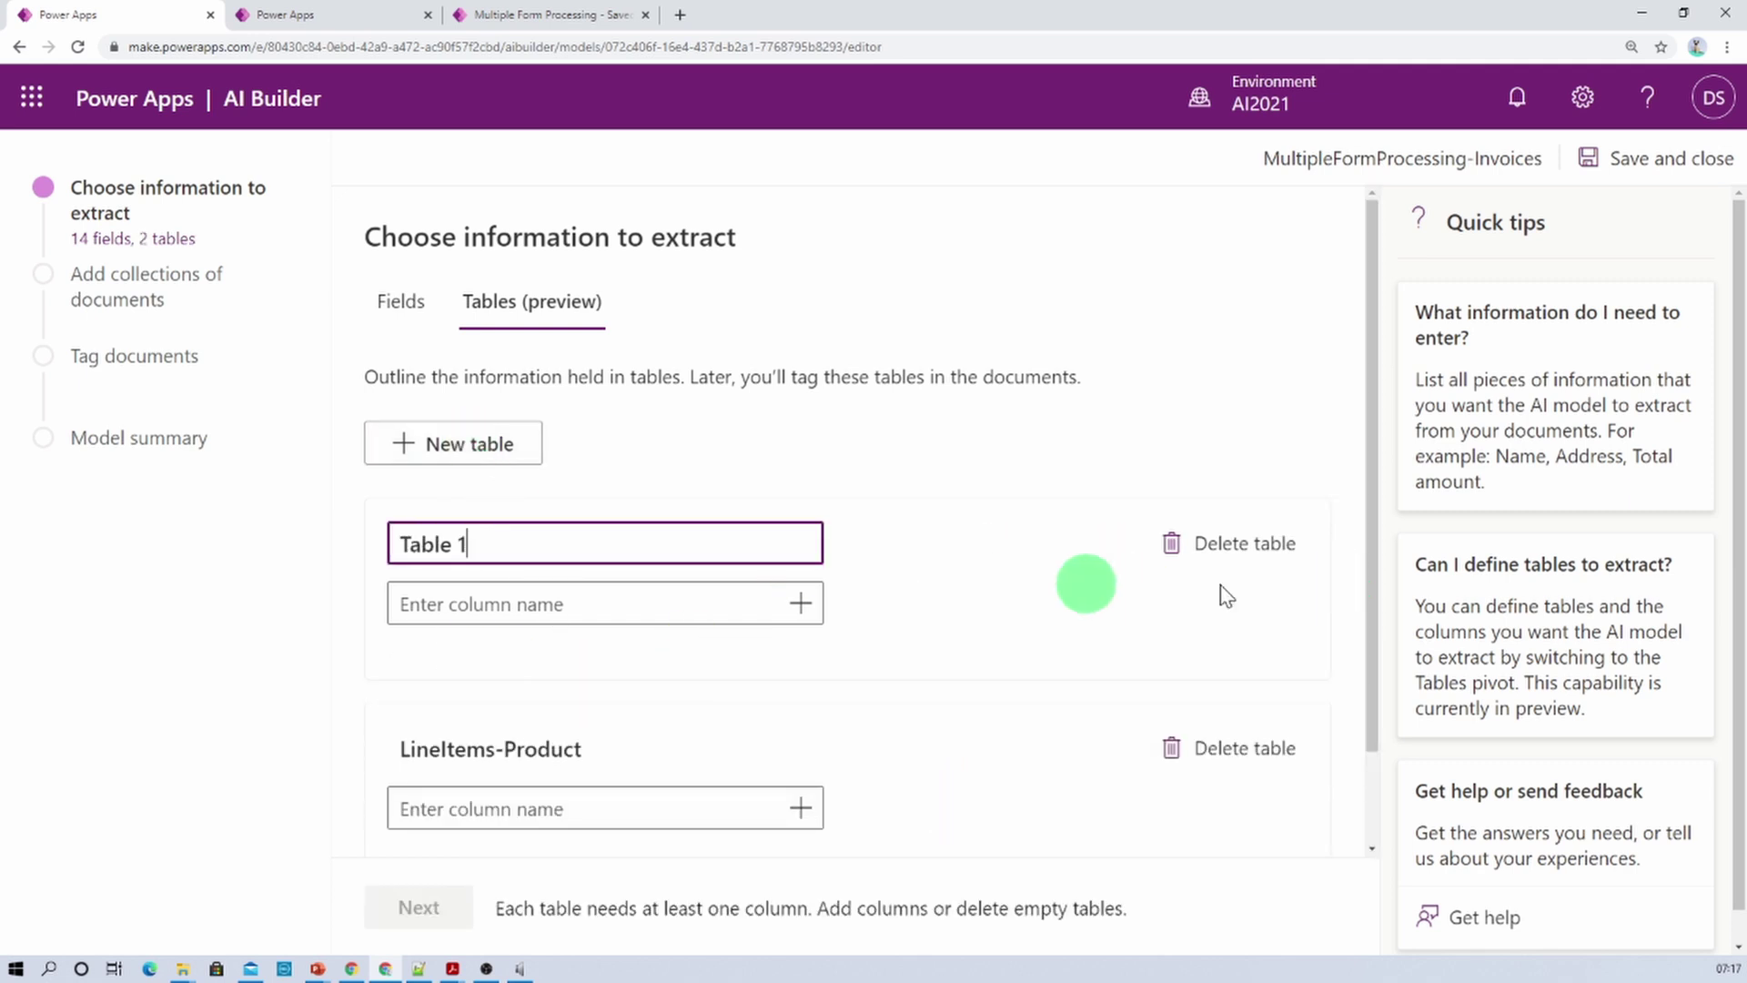
{"action": "left_click", "coordinate": [1246, 551]}
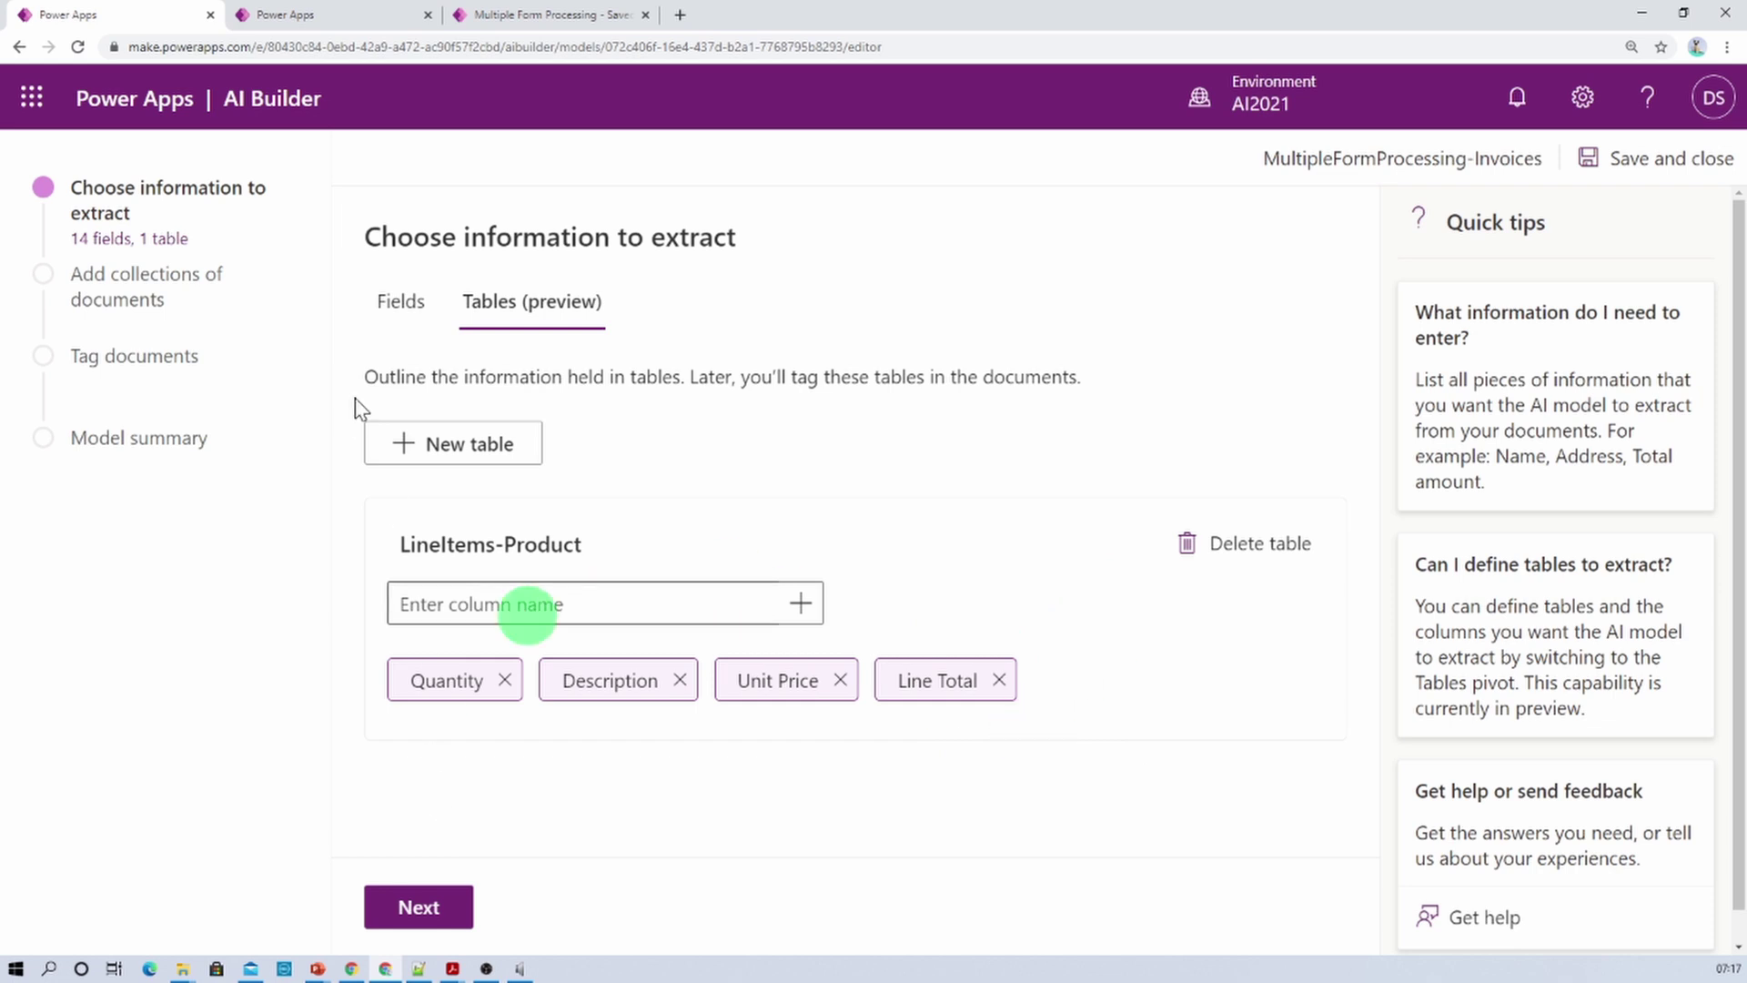
Proceed to adding collections of documents and view the guidance on creating a collection for each layout
{"action": "mouse_move", "coordinate": [455, 966]}
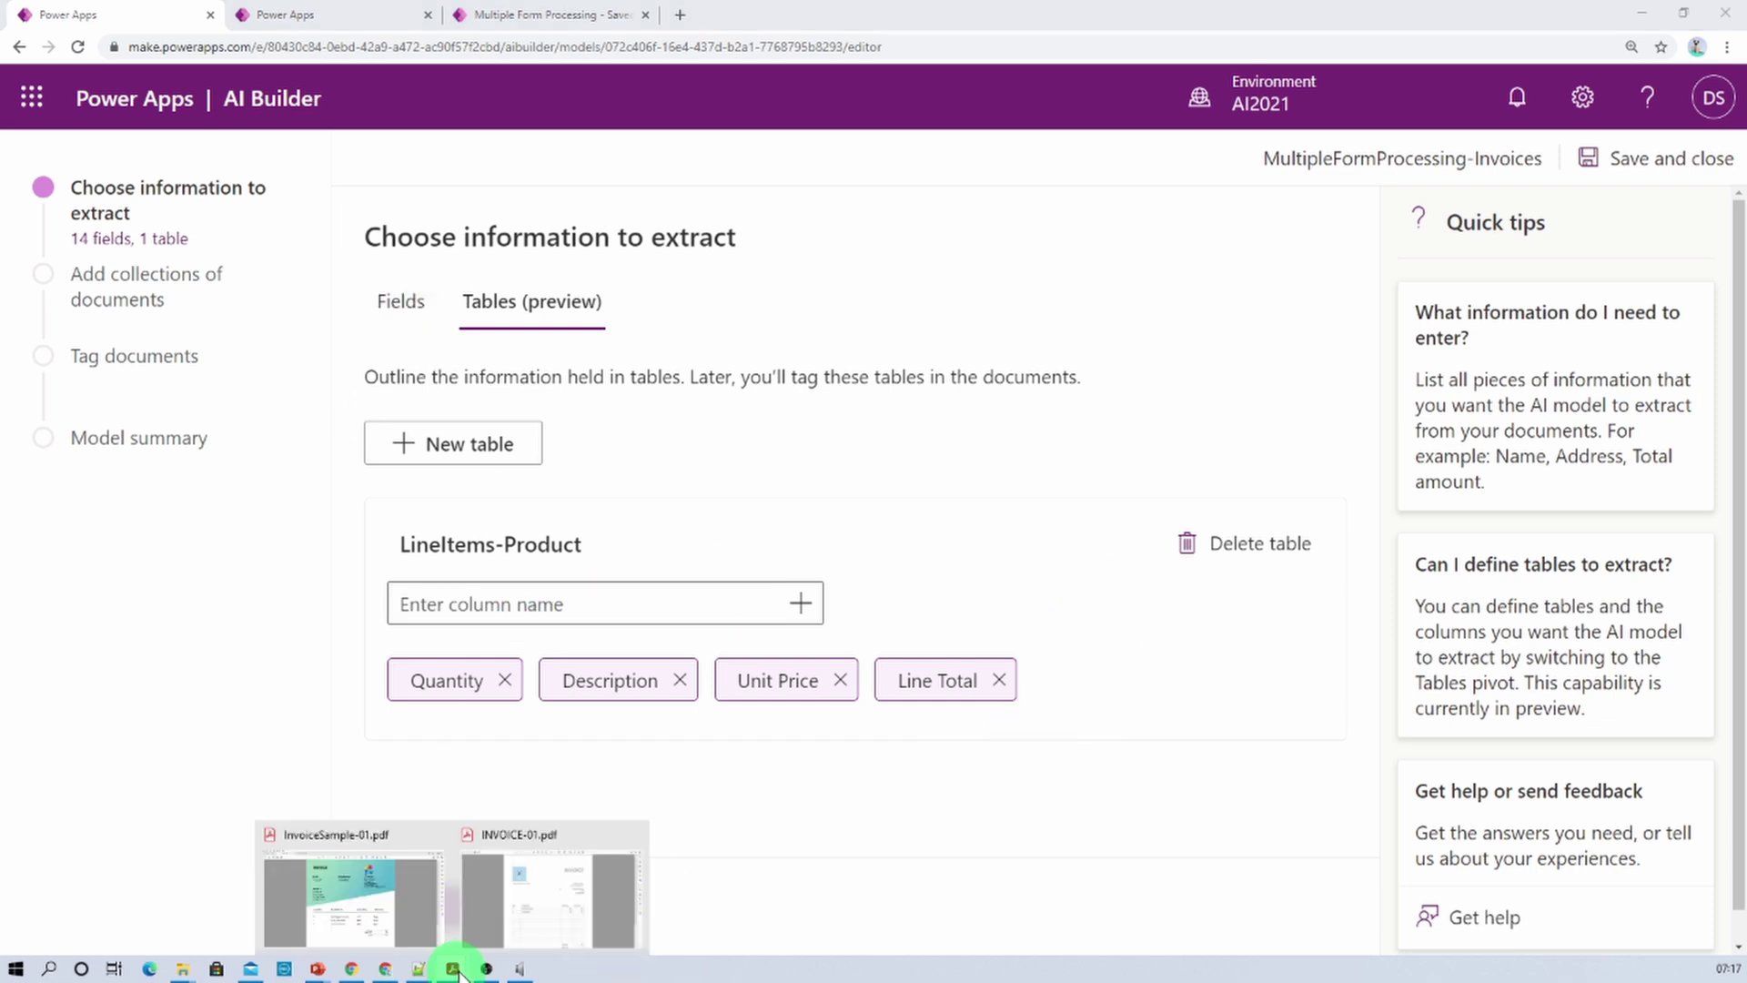
{"action": "mouse_move", "coordinate": [527, 832]}
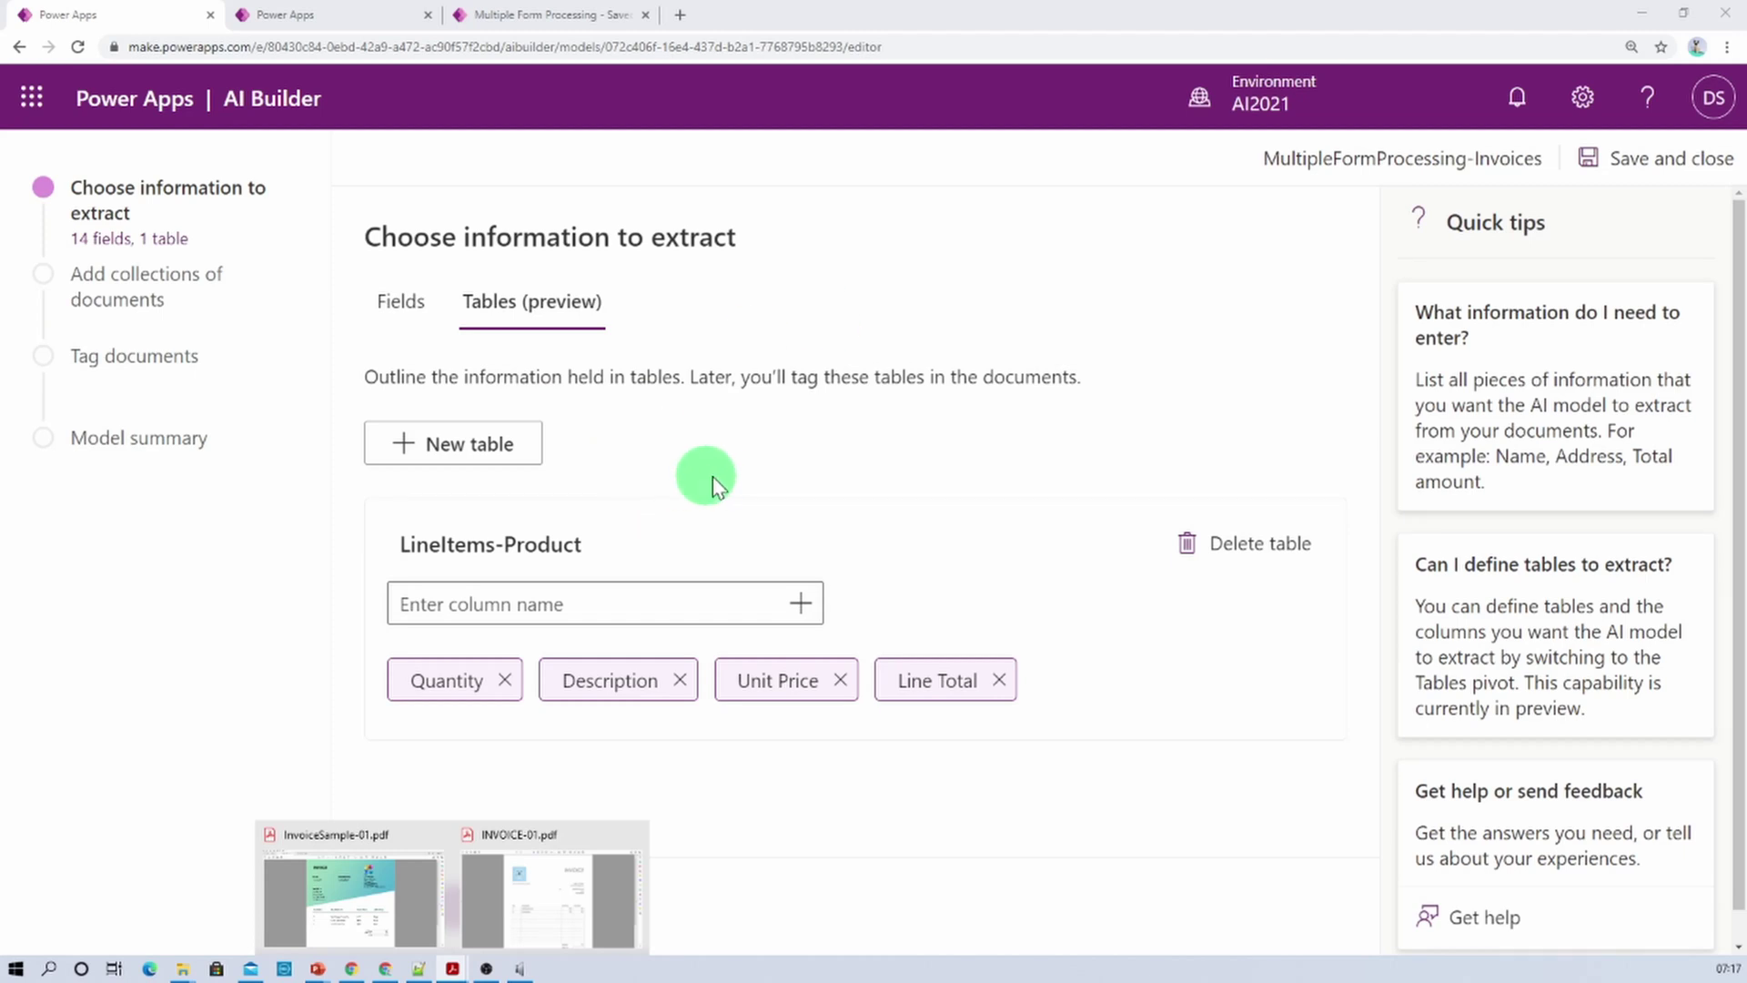
{"action": "left_click", "coordinate": [453, 919]}
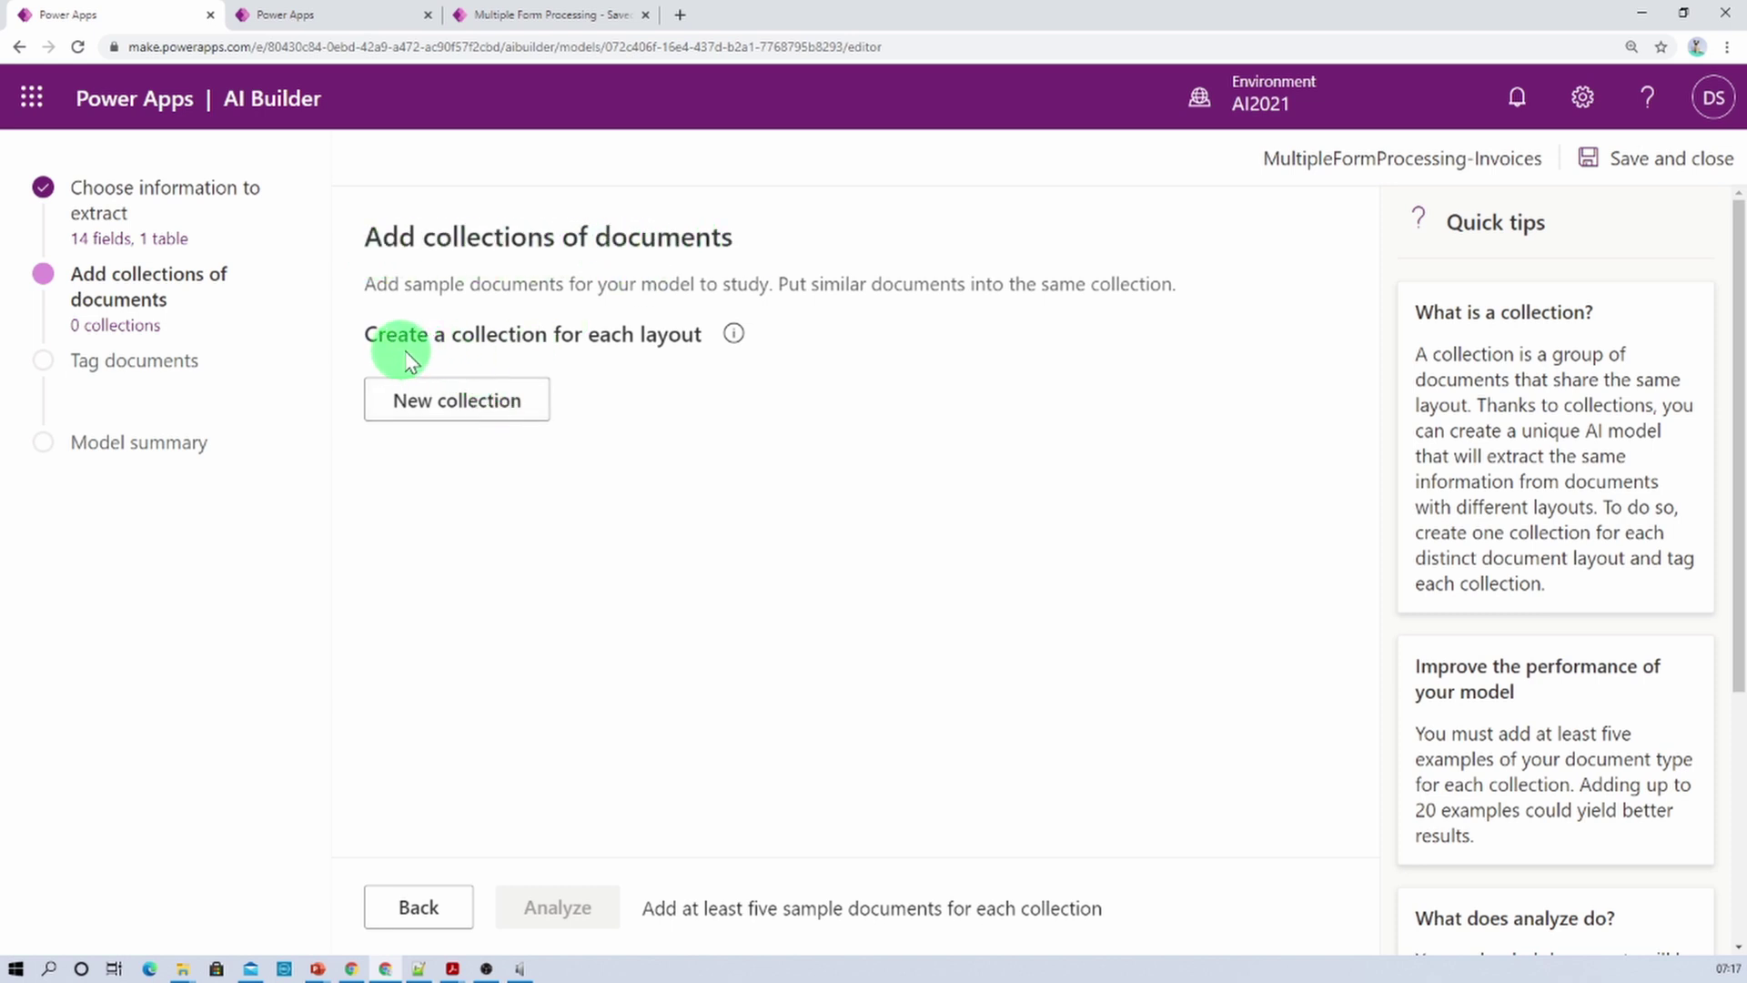
{"action": "left_click", "coordinate": [733, 335]}
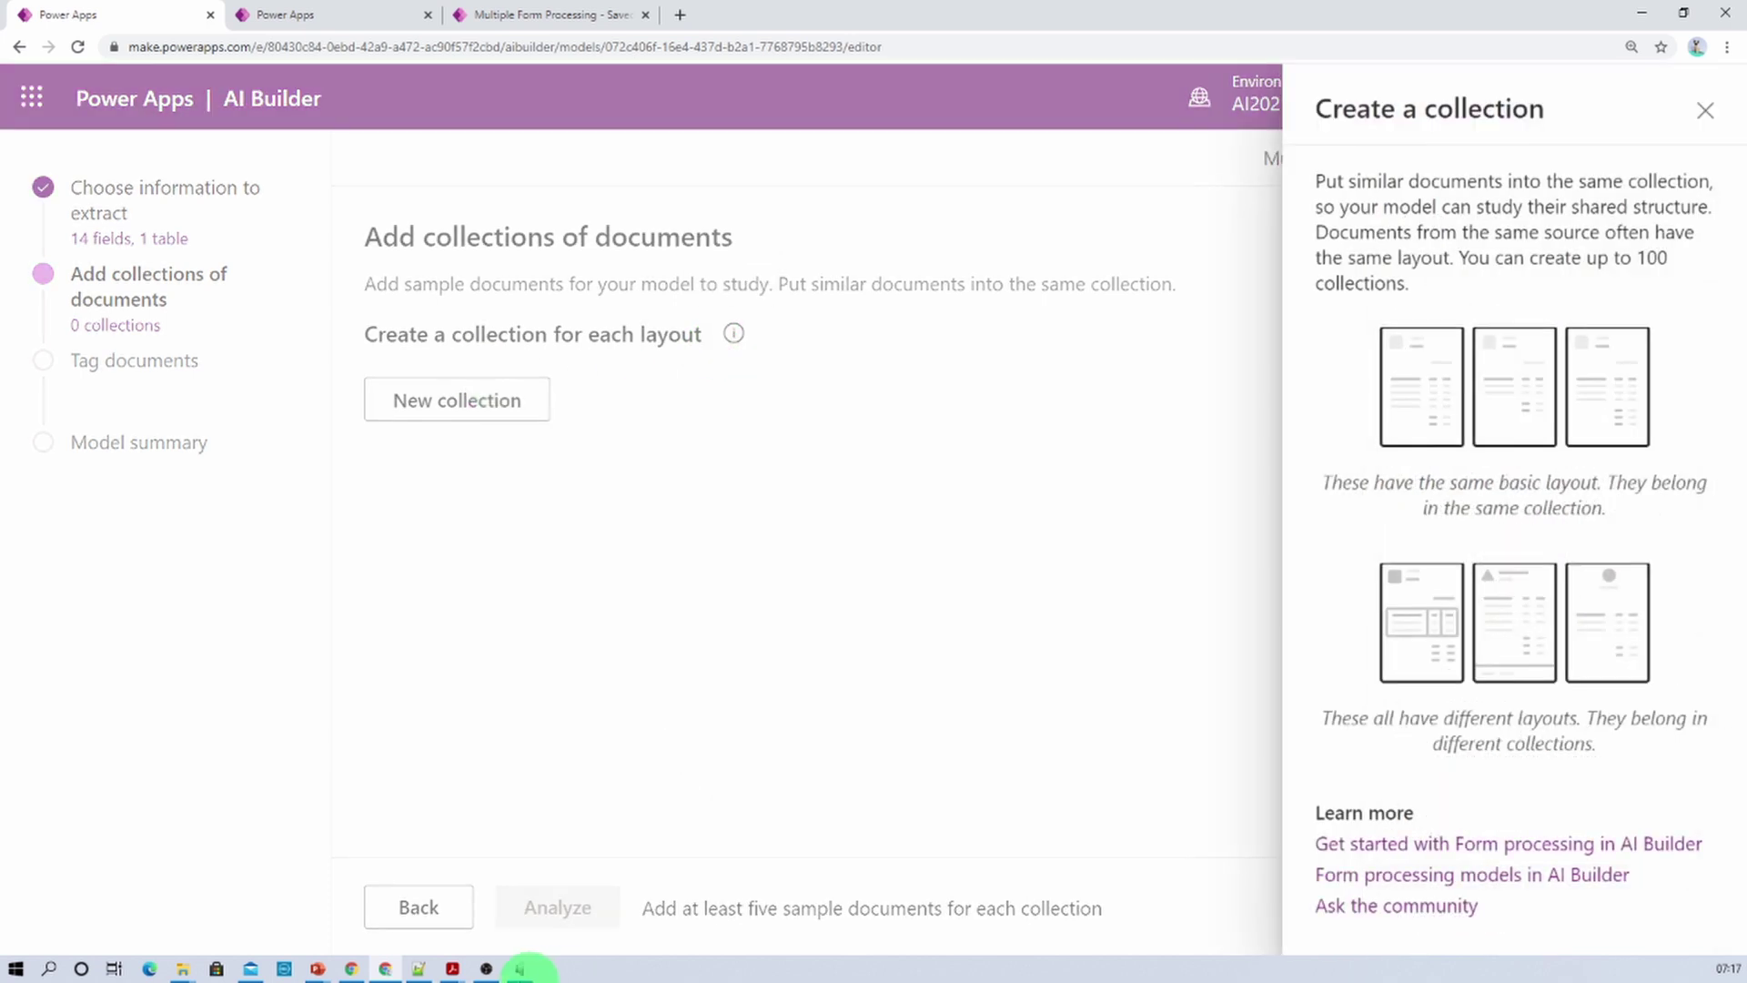
{"action": "left_click", "coordinate": [1706, 112]}
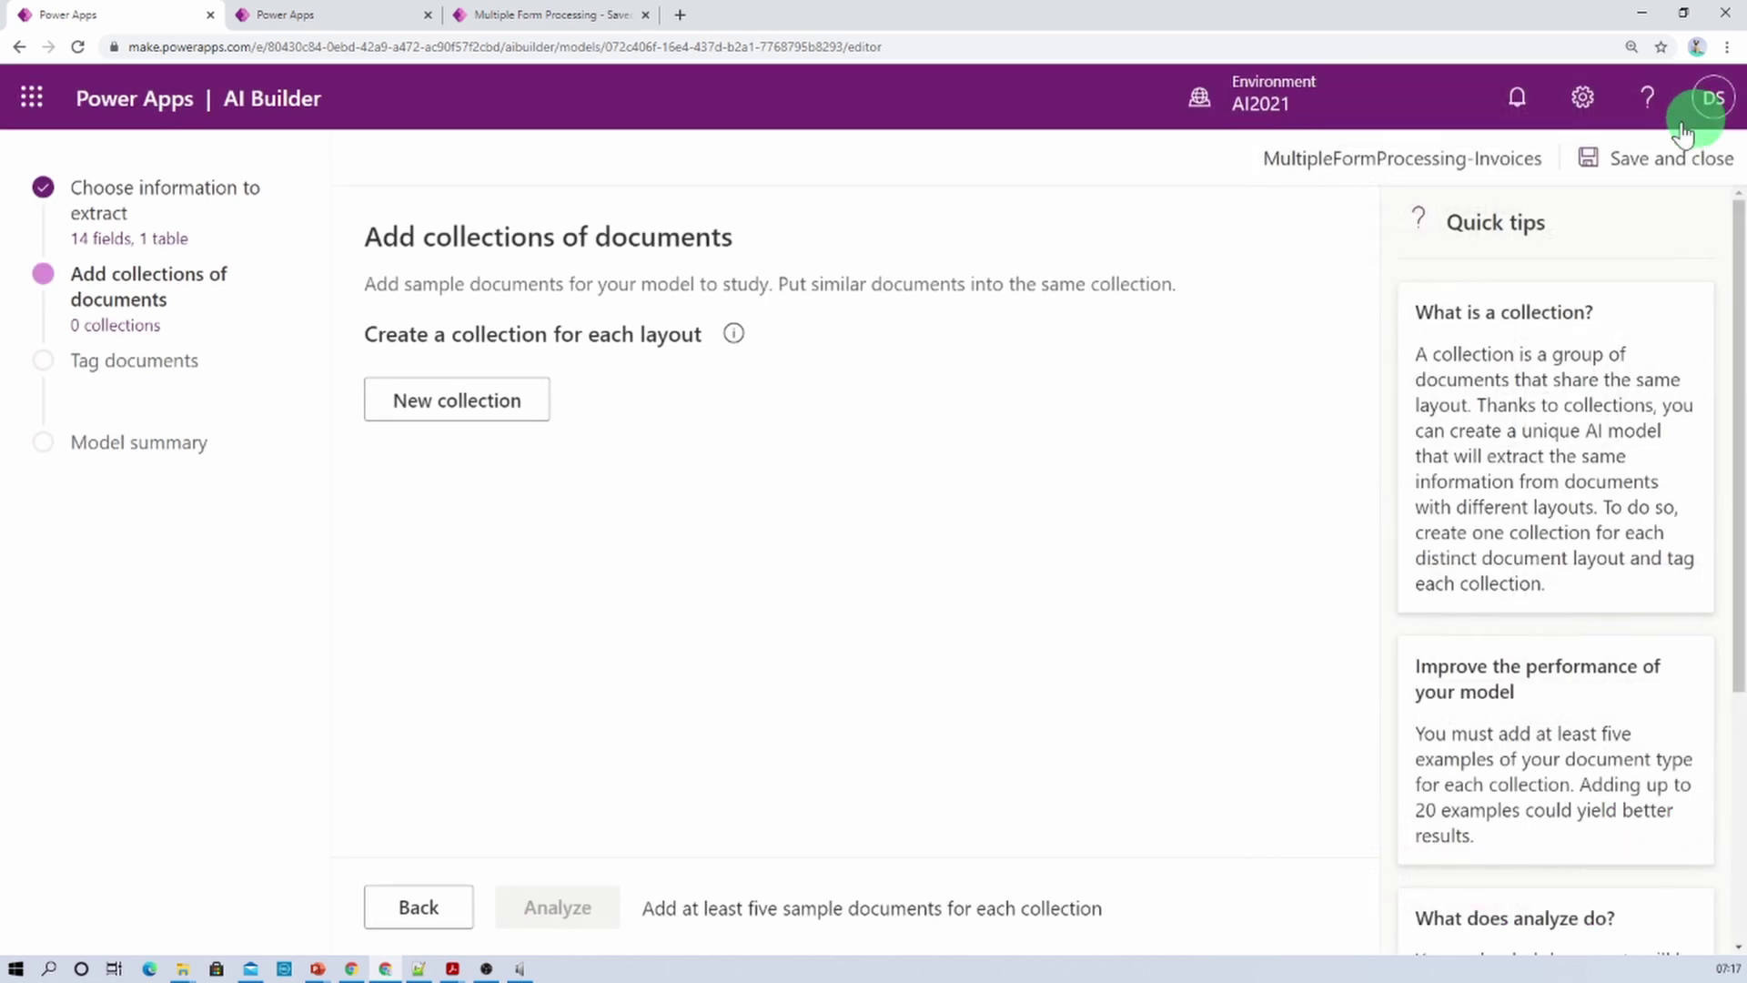
Compare the layouts of InvoiceSample-01.pdf and INVOICE-01.pdf in Adobe Acrobat Reader, and return to AI Builder
{"action": "left_click", "coordinate": [460, 970]}
{"action": "left_click", "coordinate": [411, 880]}
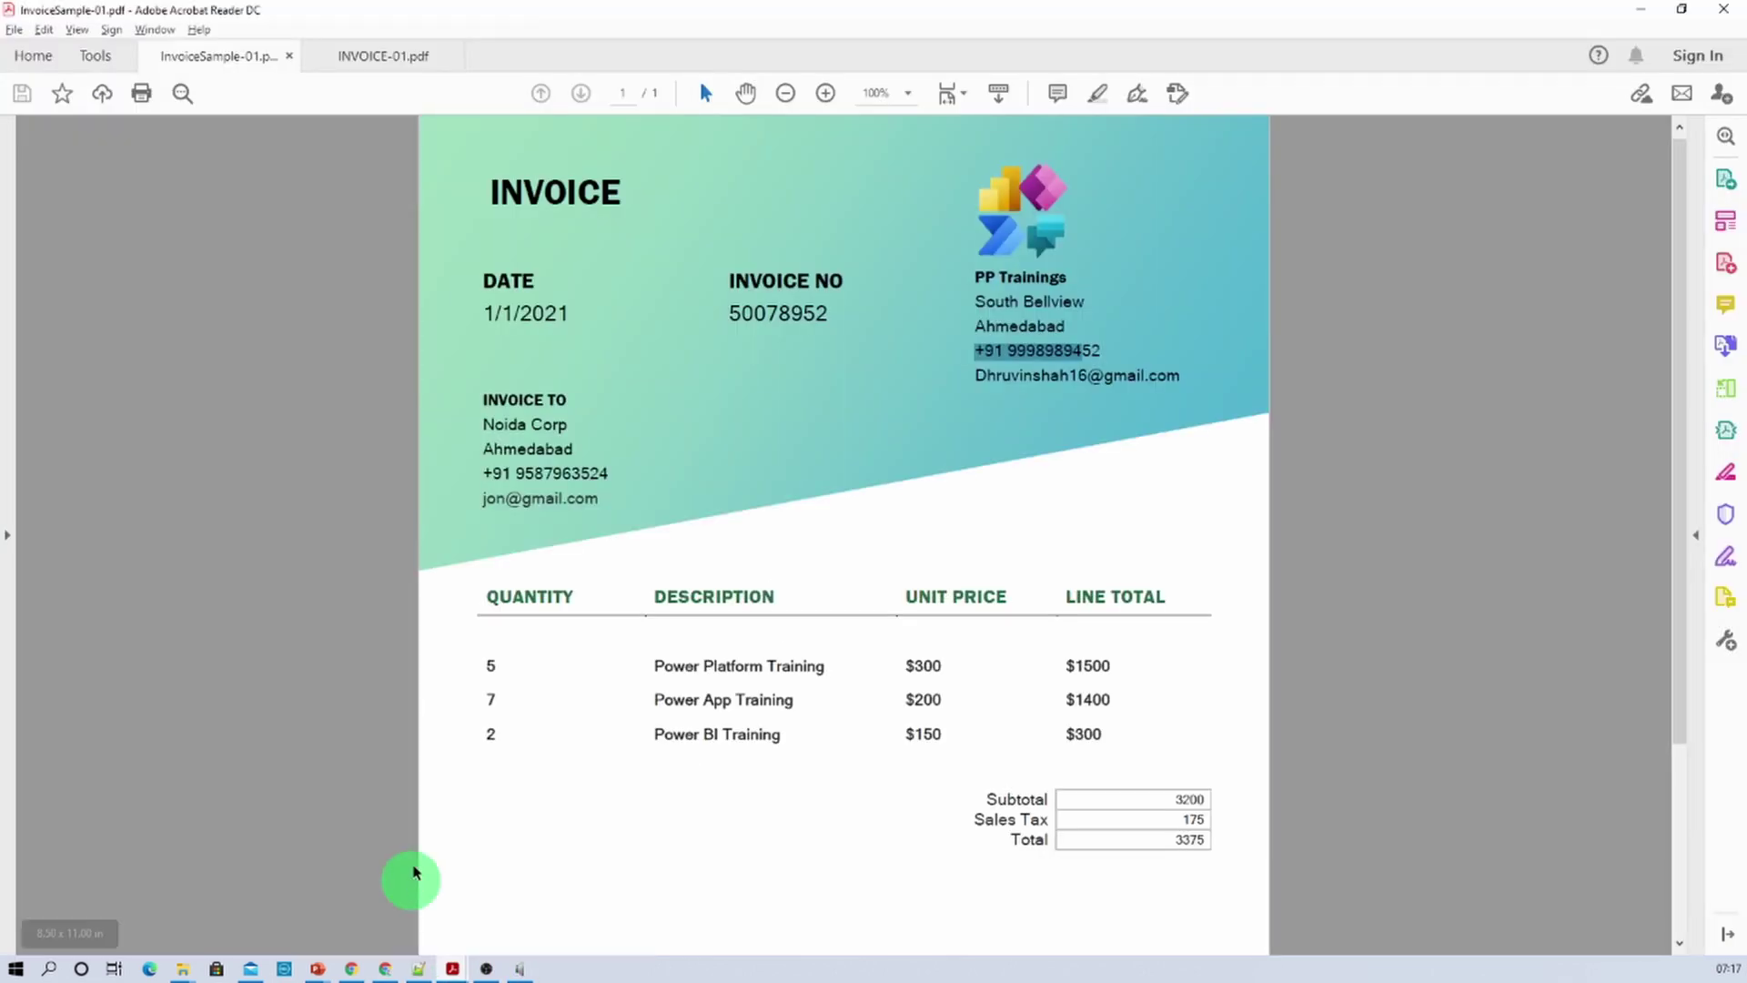
{"action": "left_click", "coordinate": [371, 56]}
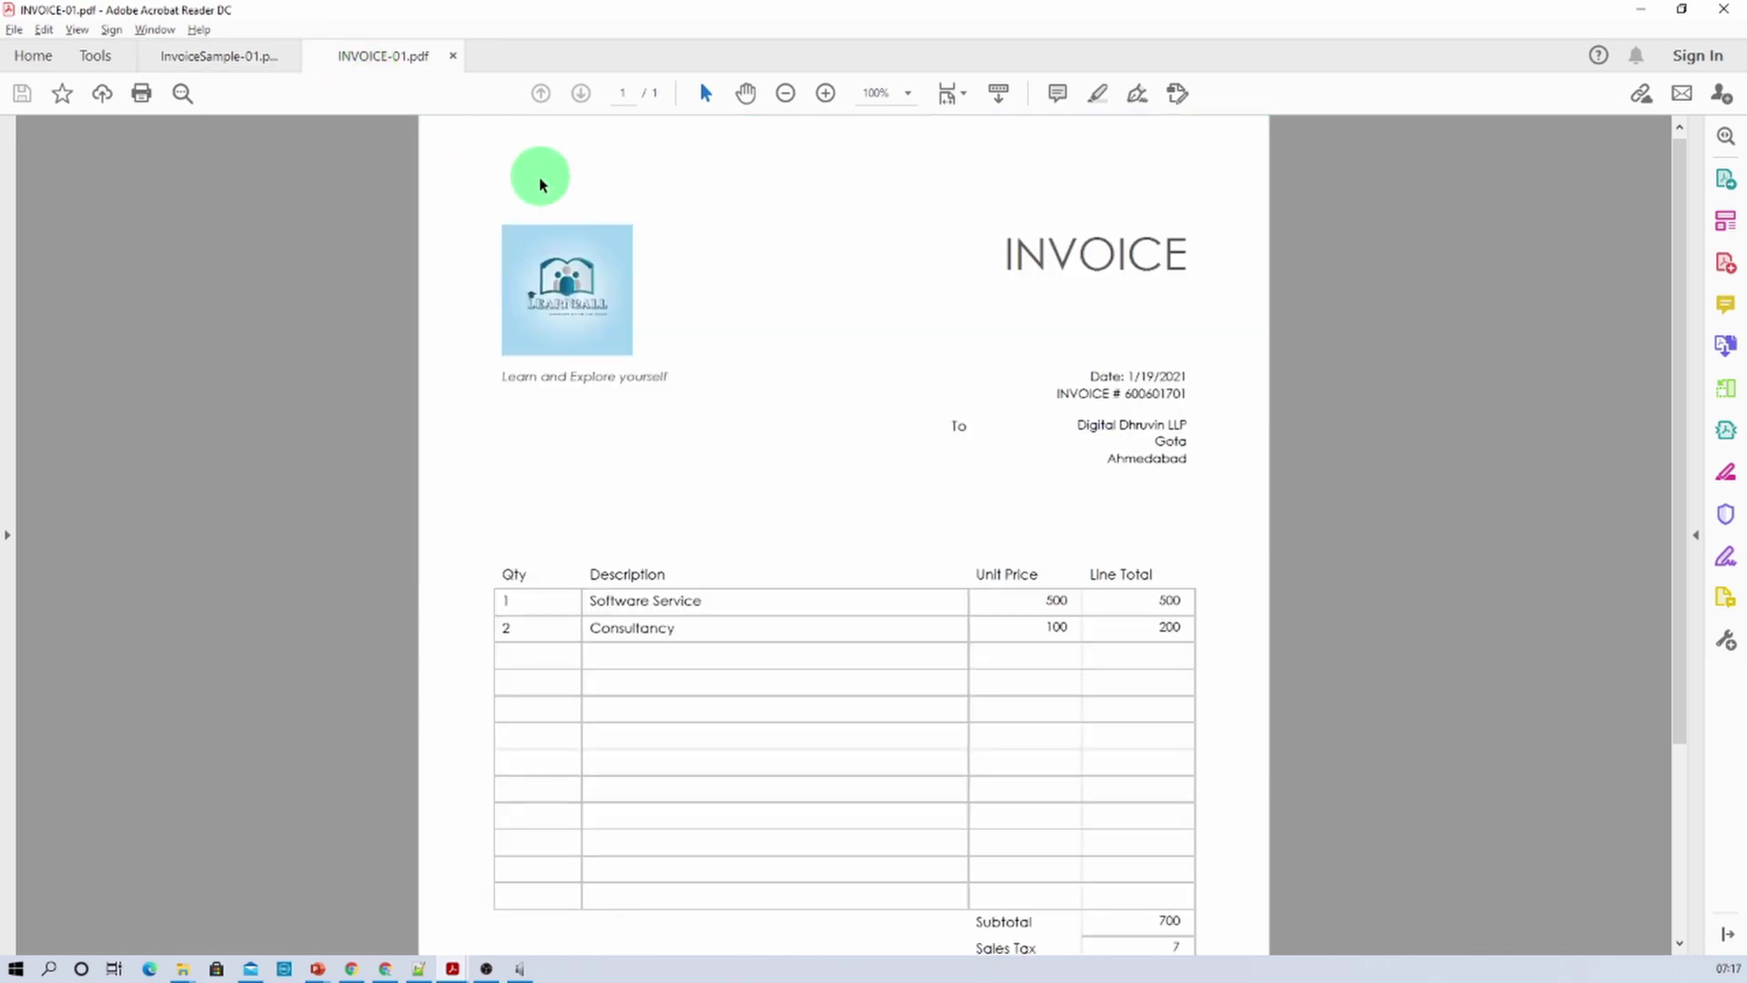
{"action": "left_click", "coordinate": [1642, 11]}
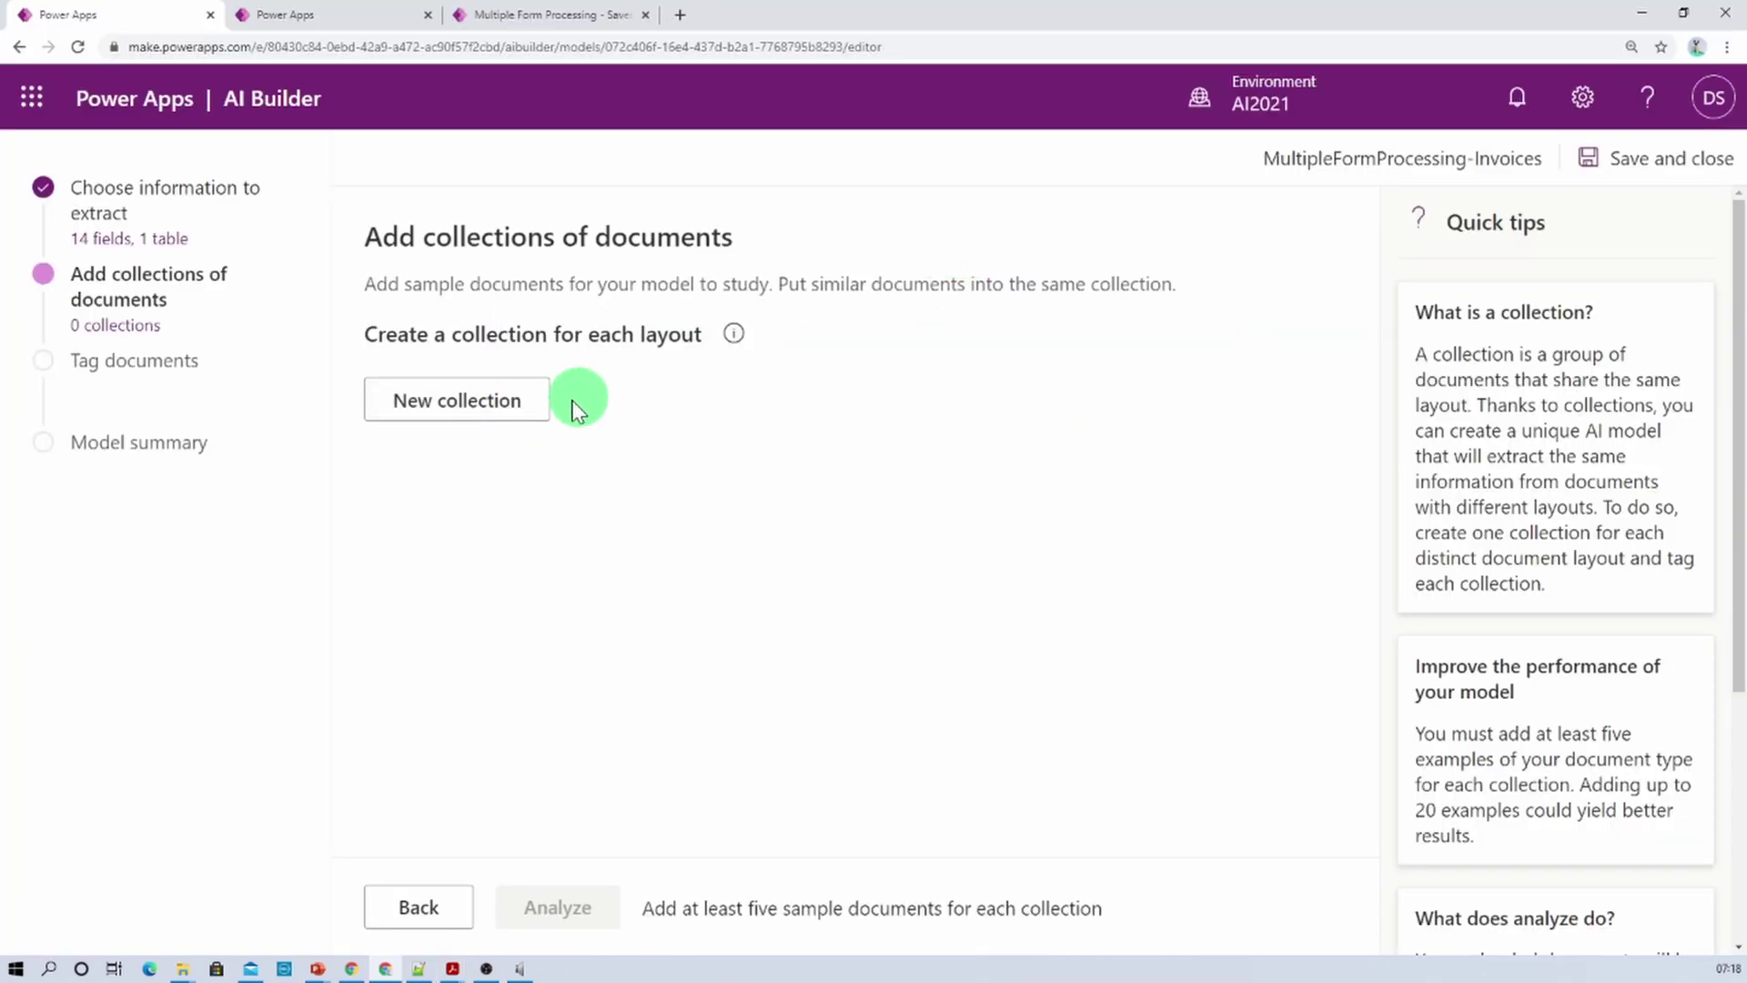
Create a new document collection and name it PPTraining
{"action": "left_click", "coordinate": [433, 414]}
{"action": "left_click", "coordinate": [473, 790]}
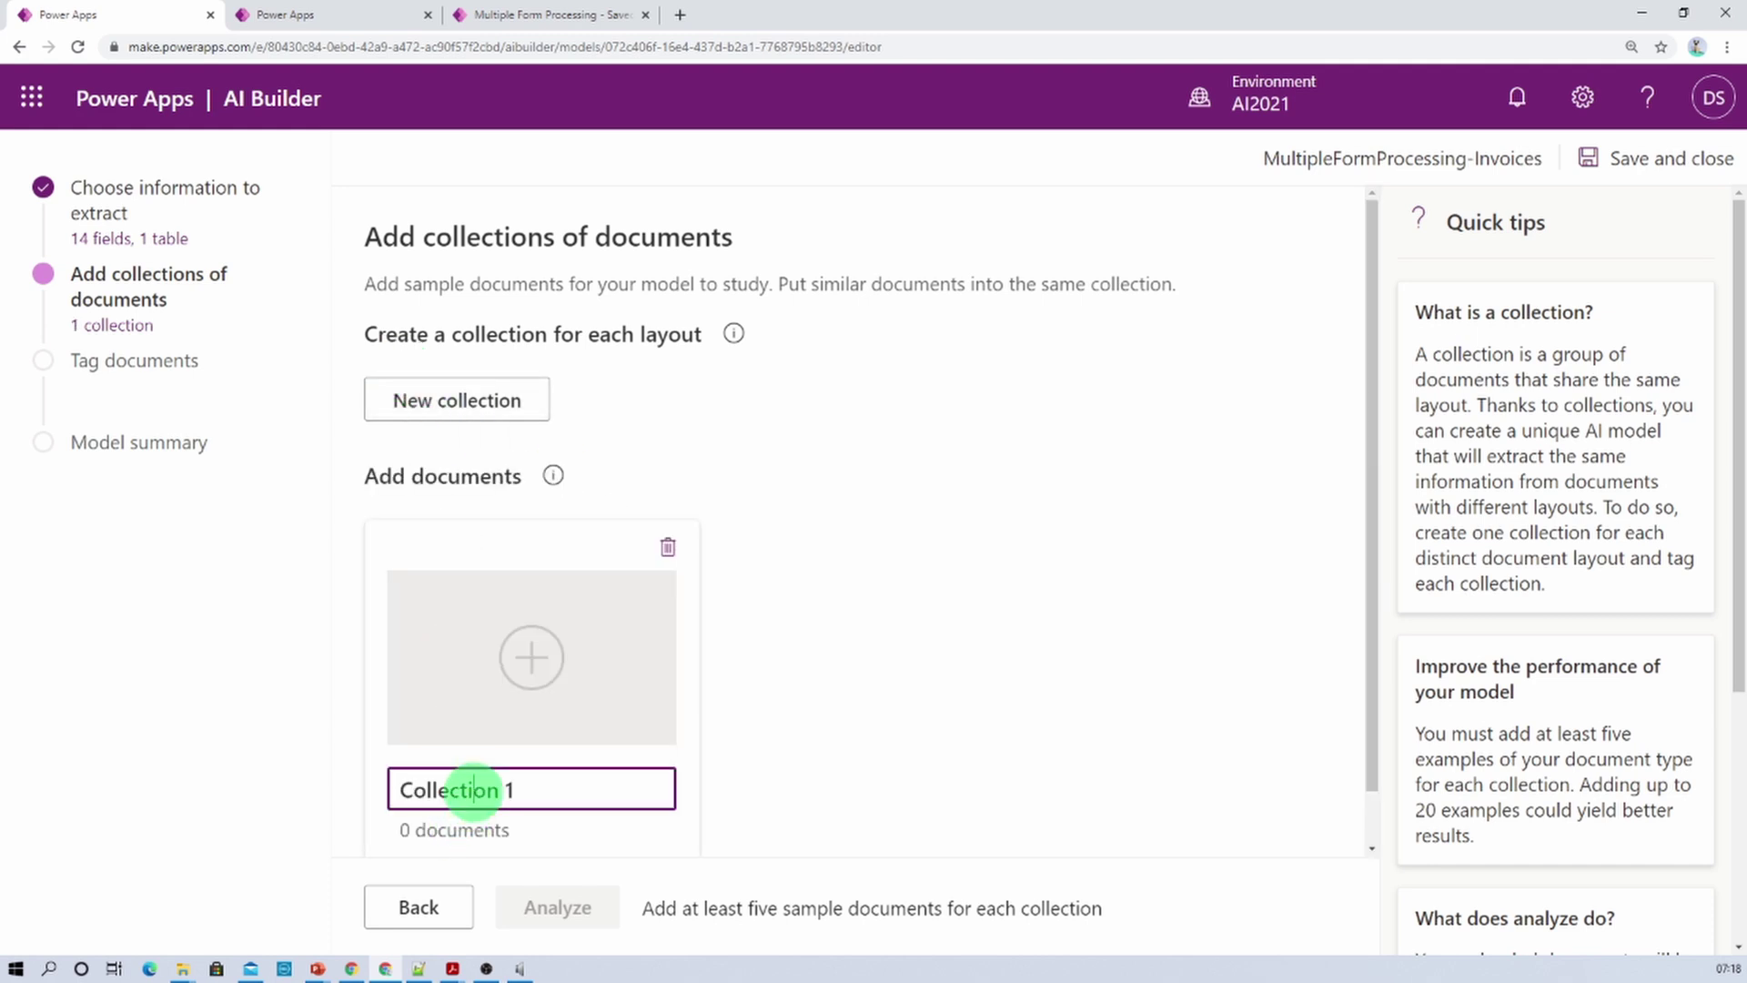
{"action": "double_click", "coordinate": [473, 789]}
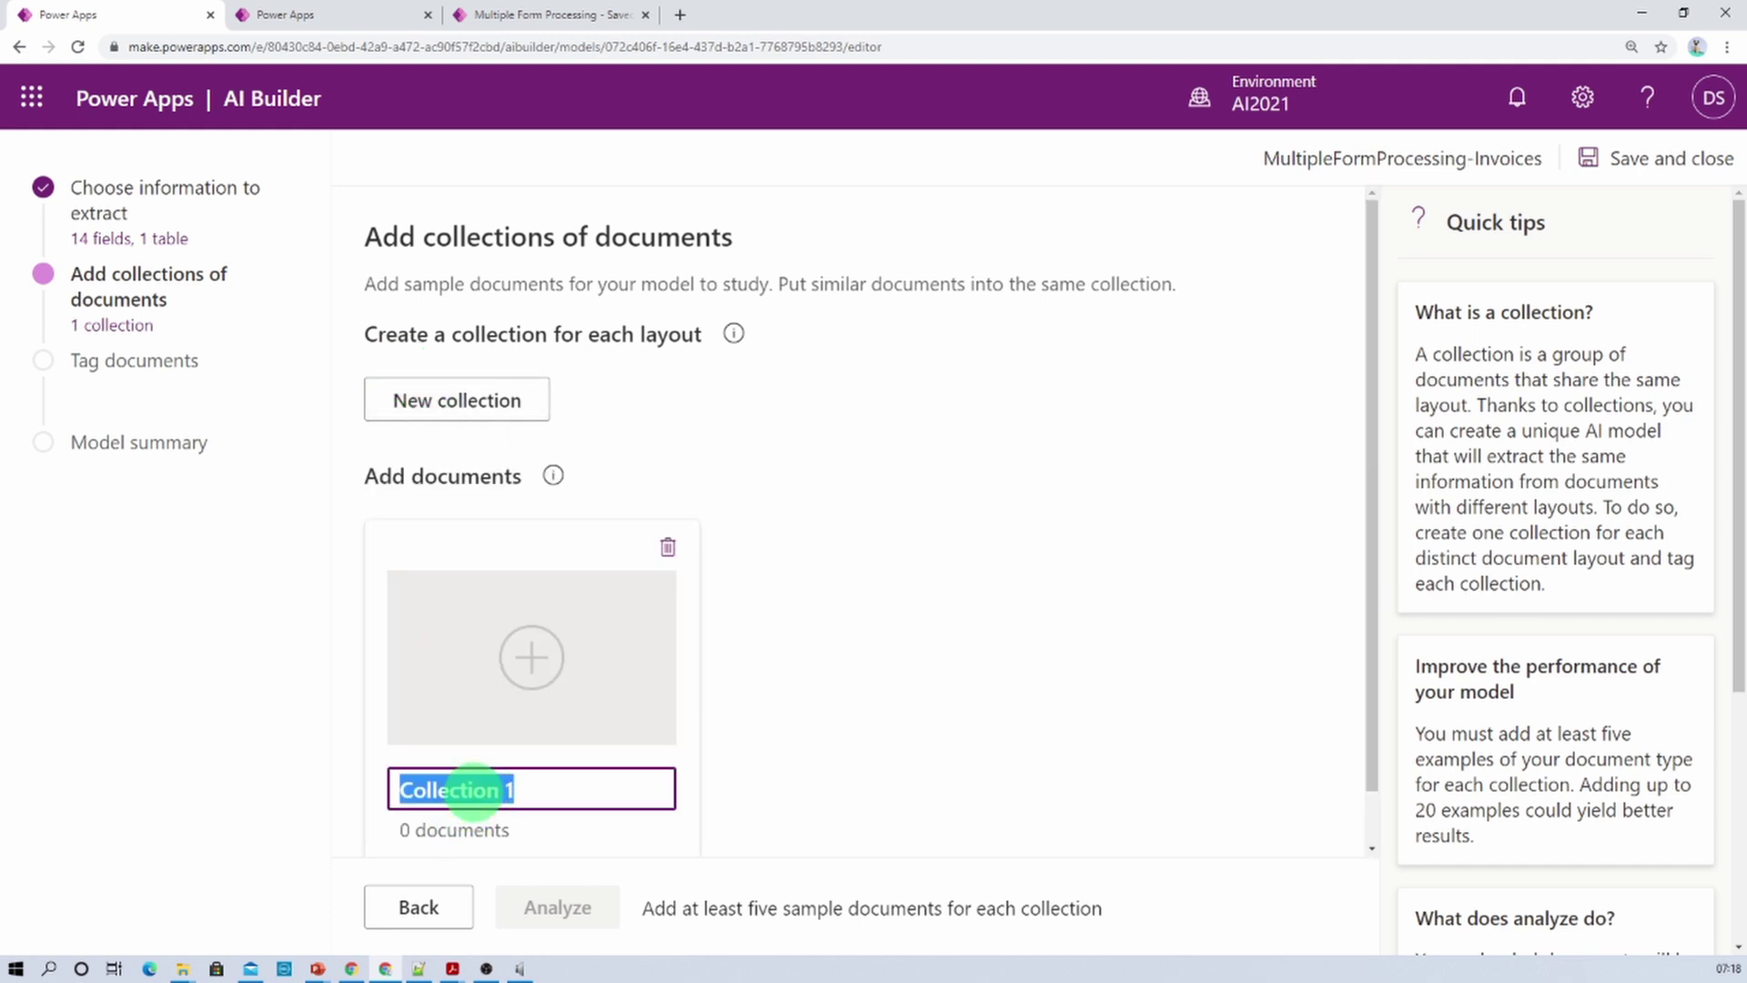
{"action": "type", "text": "PPTraining"}
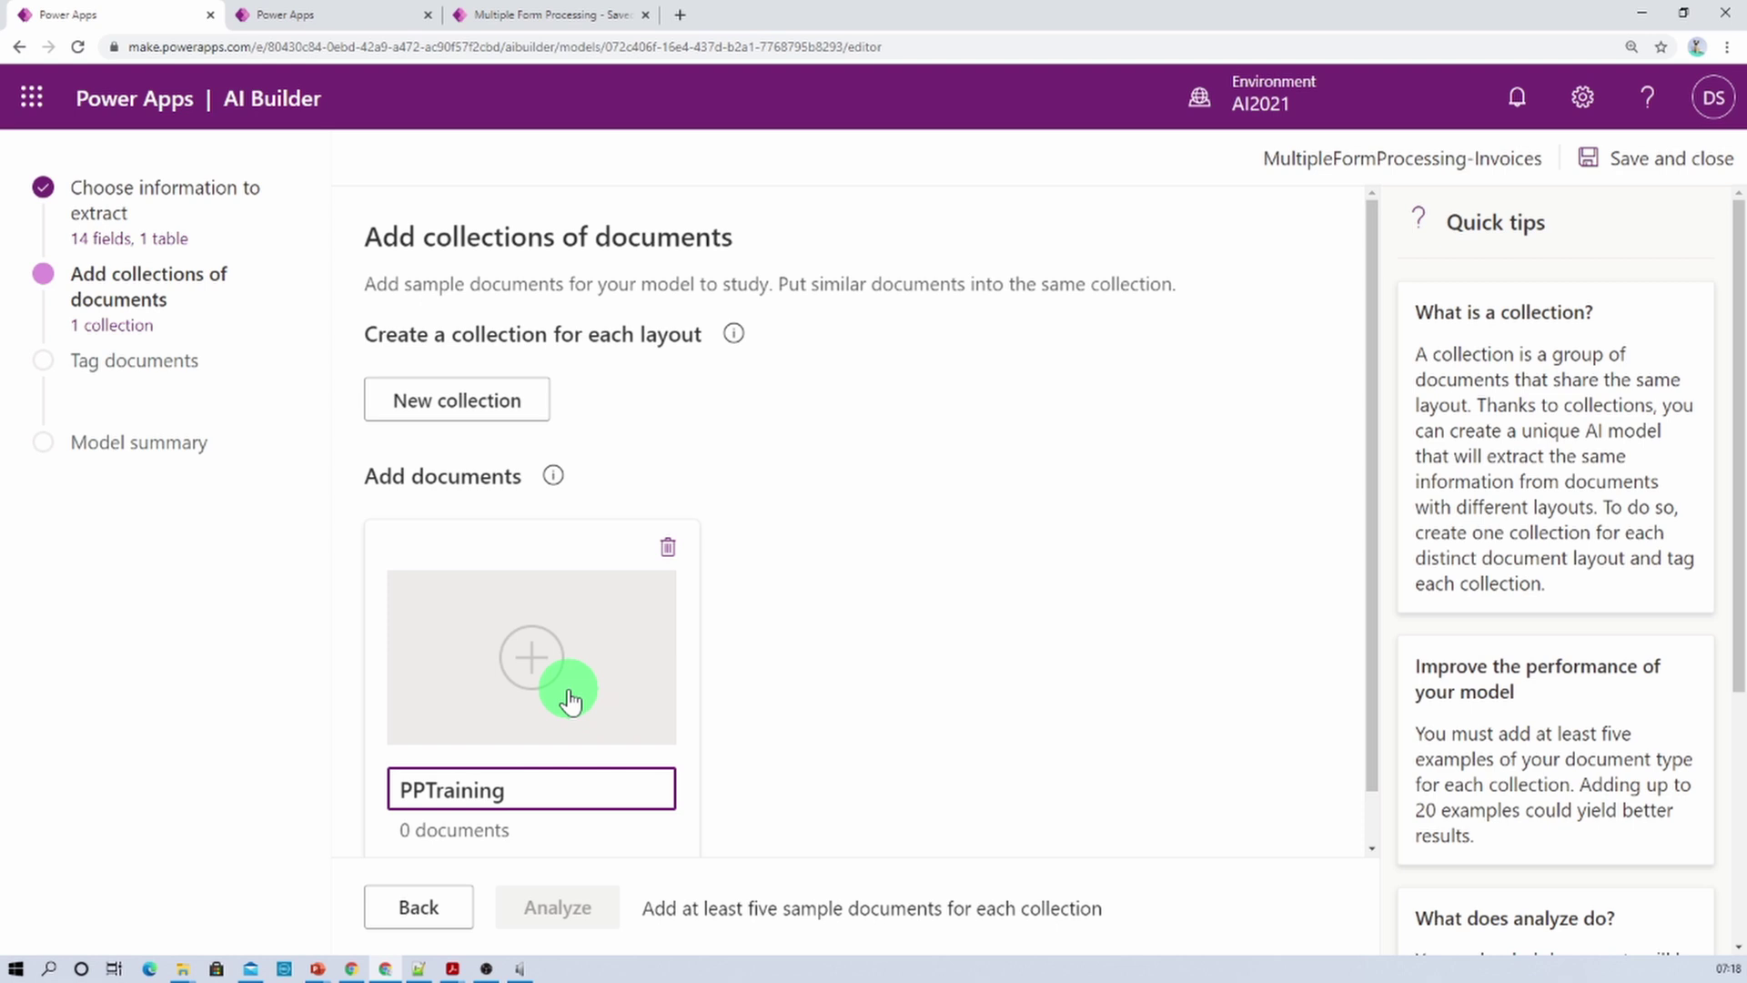
Upload InvoiceSample-01 to InvoiceSample-05 from the local PP Trainings folder into the PPTraining collection
{"action": "left_click", "coordinate": [535, 652]}
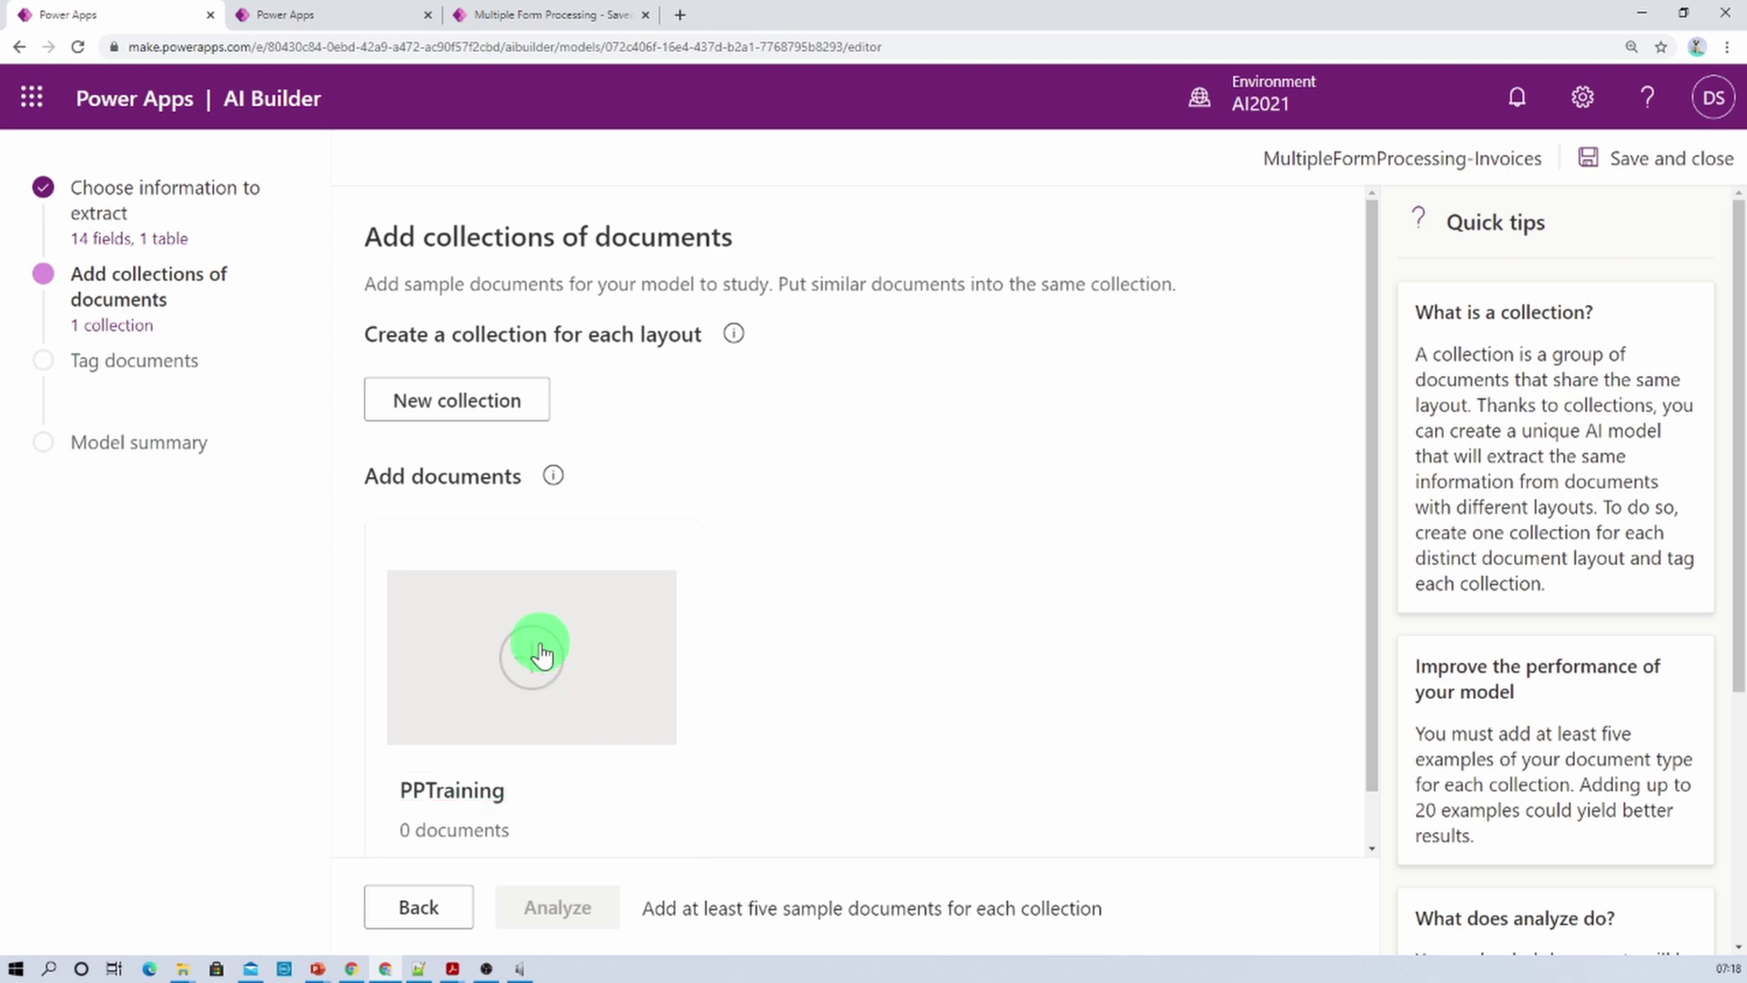
{"action": "left_click", "coordinate": [1279, 652]}
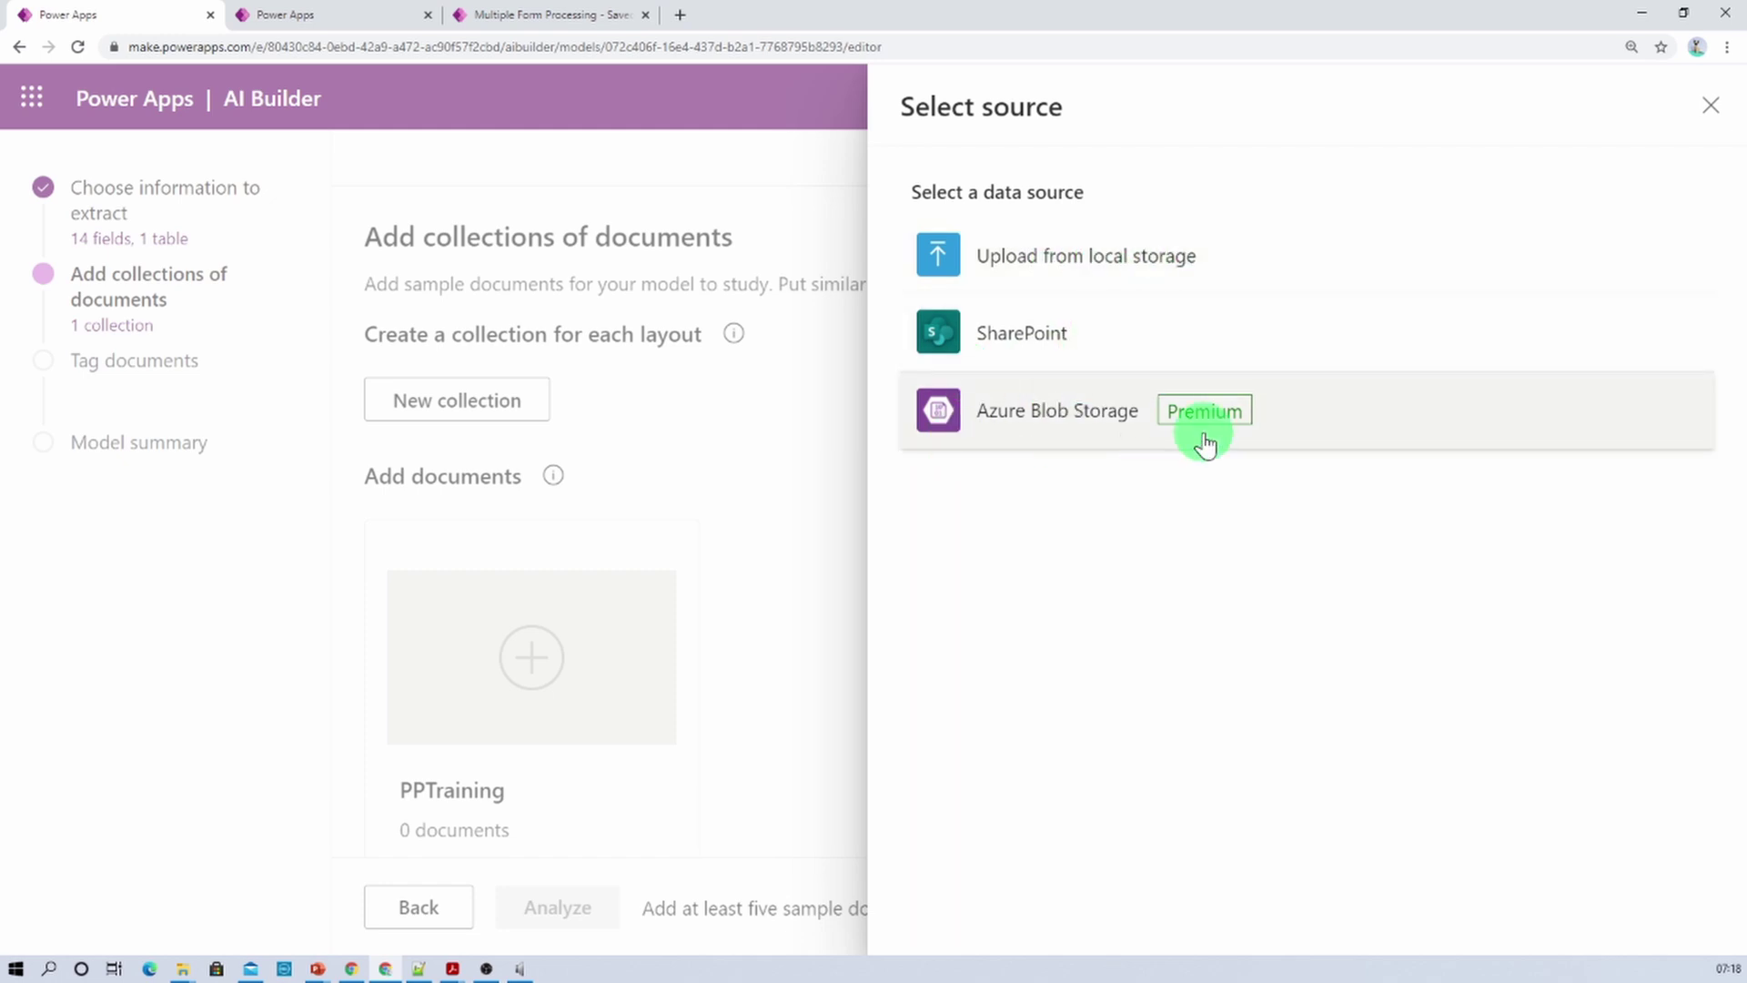
{"action": "left_click", "coordinate": [1114, 258]}
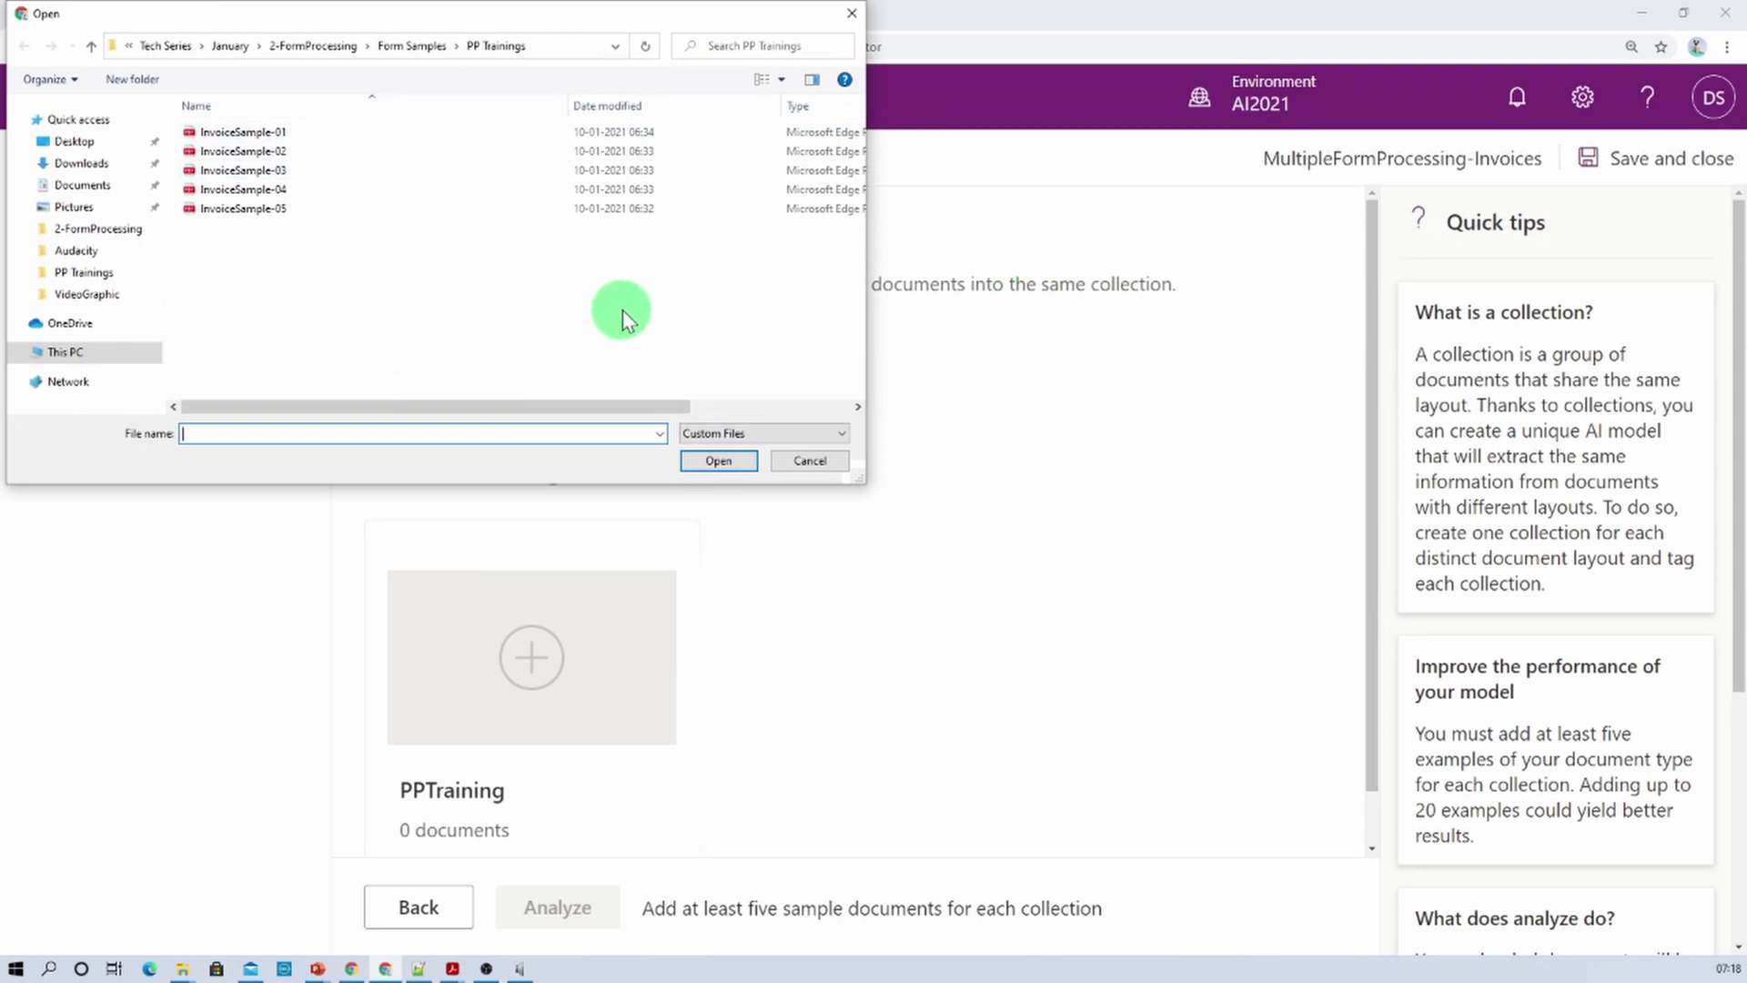
{"action": "left_click_drag", "start_coordinate": [546, 286], "coordinate": [286, 129]}
{"action": "left_click", "coordinate": [741, 477]}
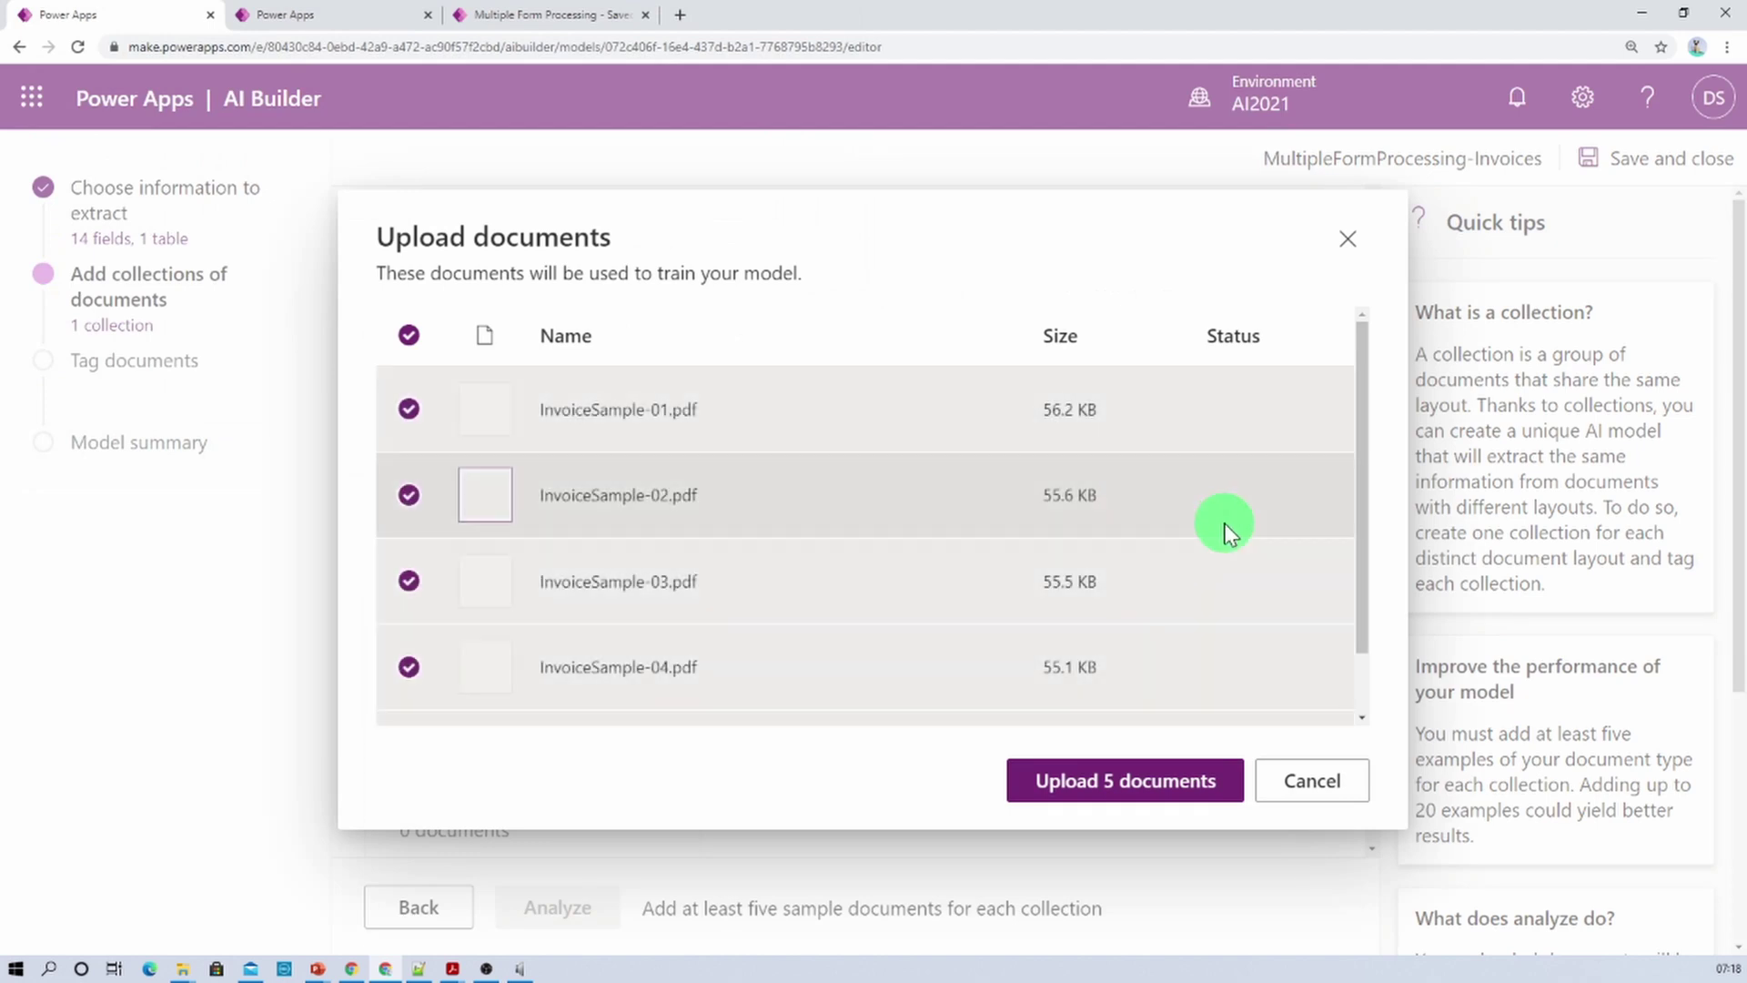
{"action": "left_click", "coordinate": [1133, 800]}
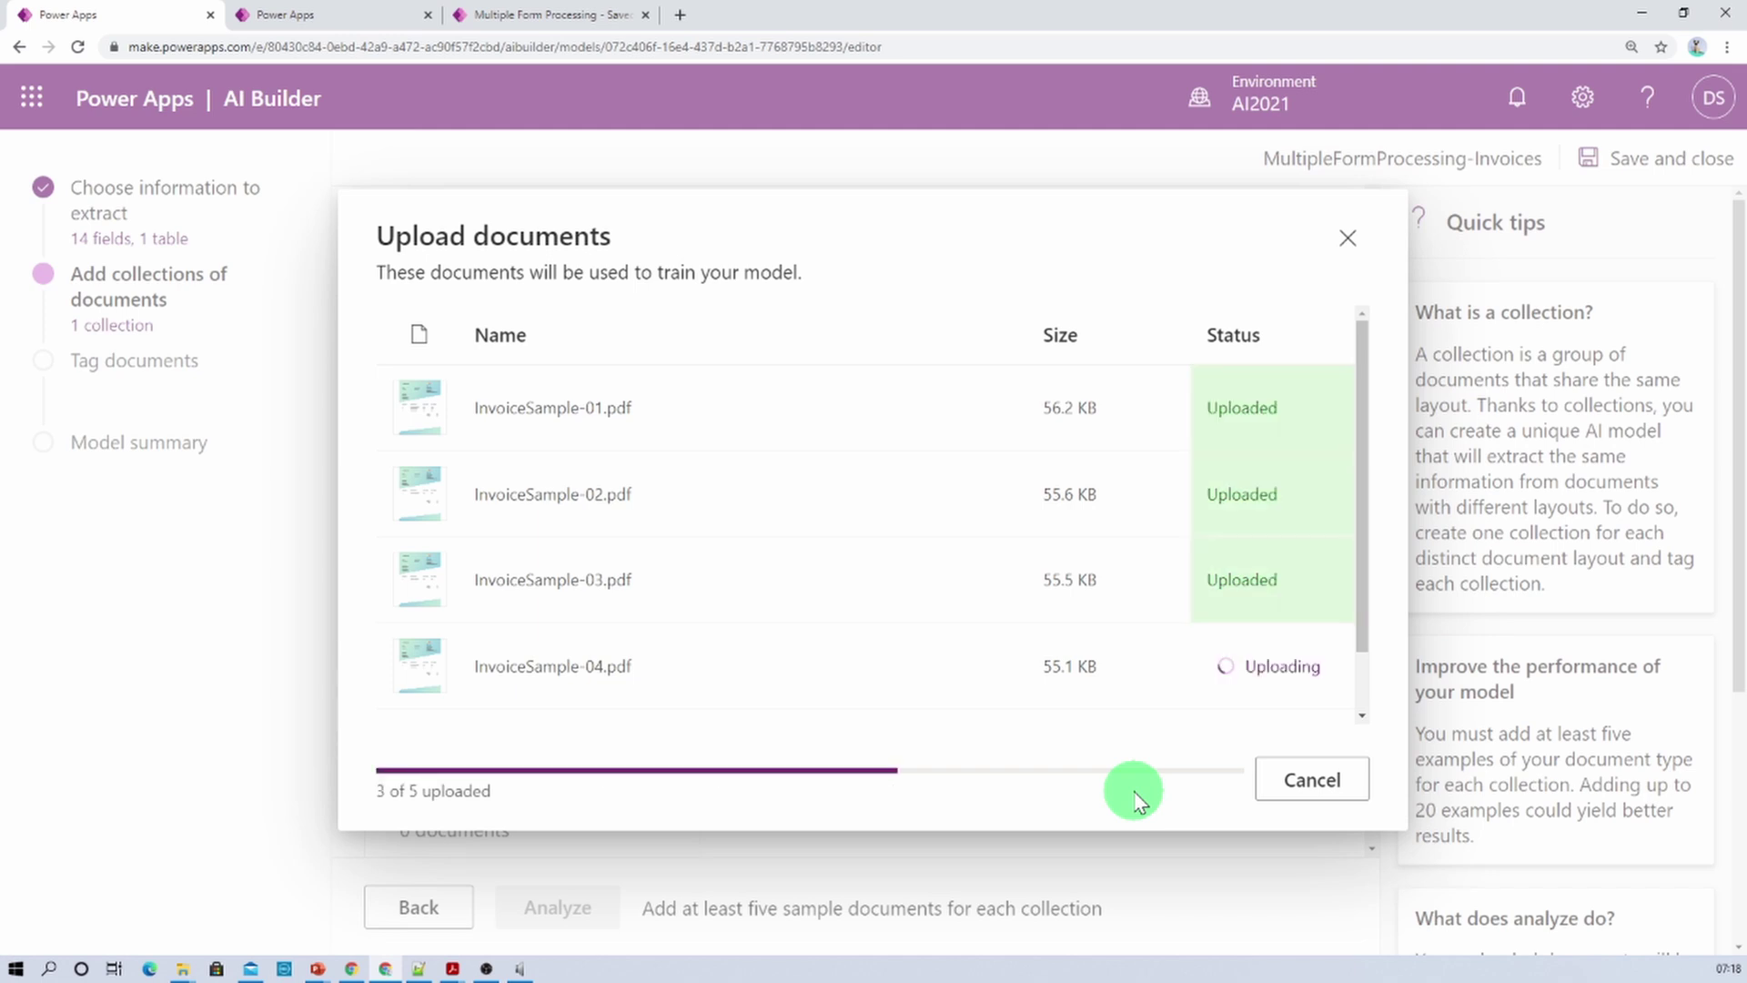
{"action": "scroll", "coordinate": [1221, 663], "scroll_direction": "down", "scroll_amount": 1}
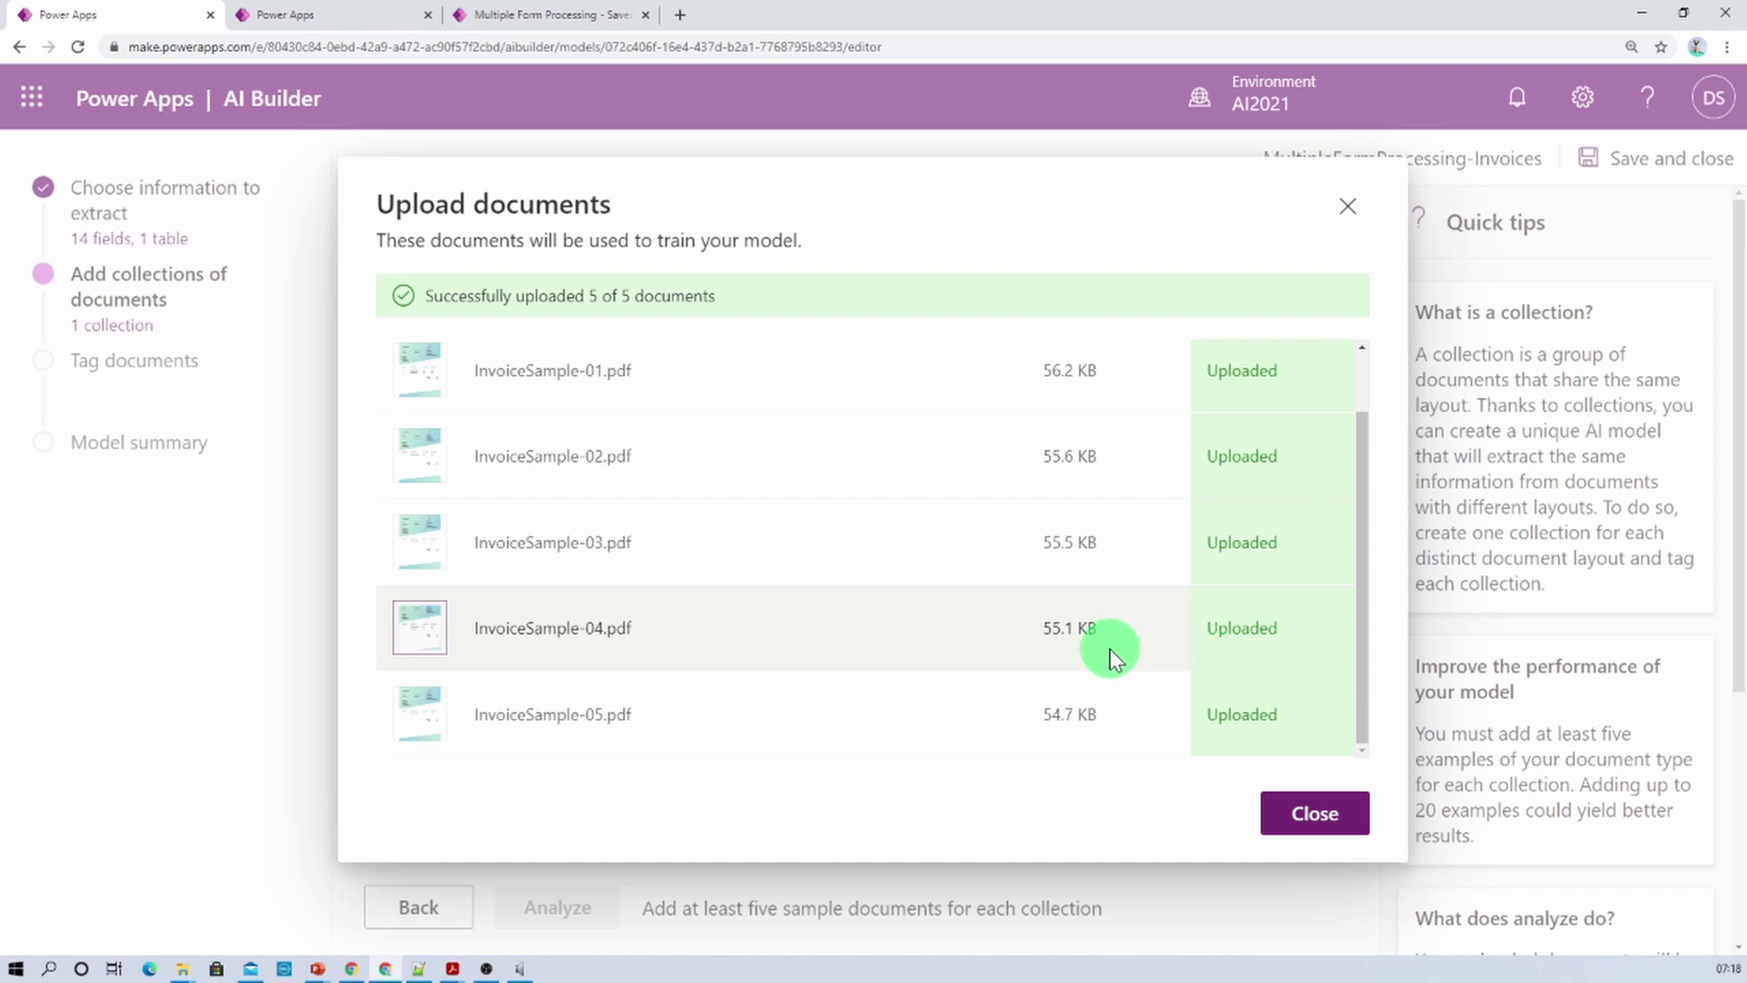
{"action": "left_click", "coordinate": [1329, 831]}
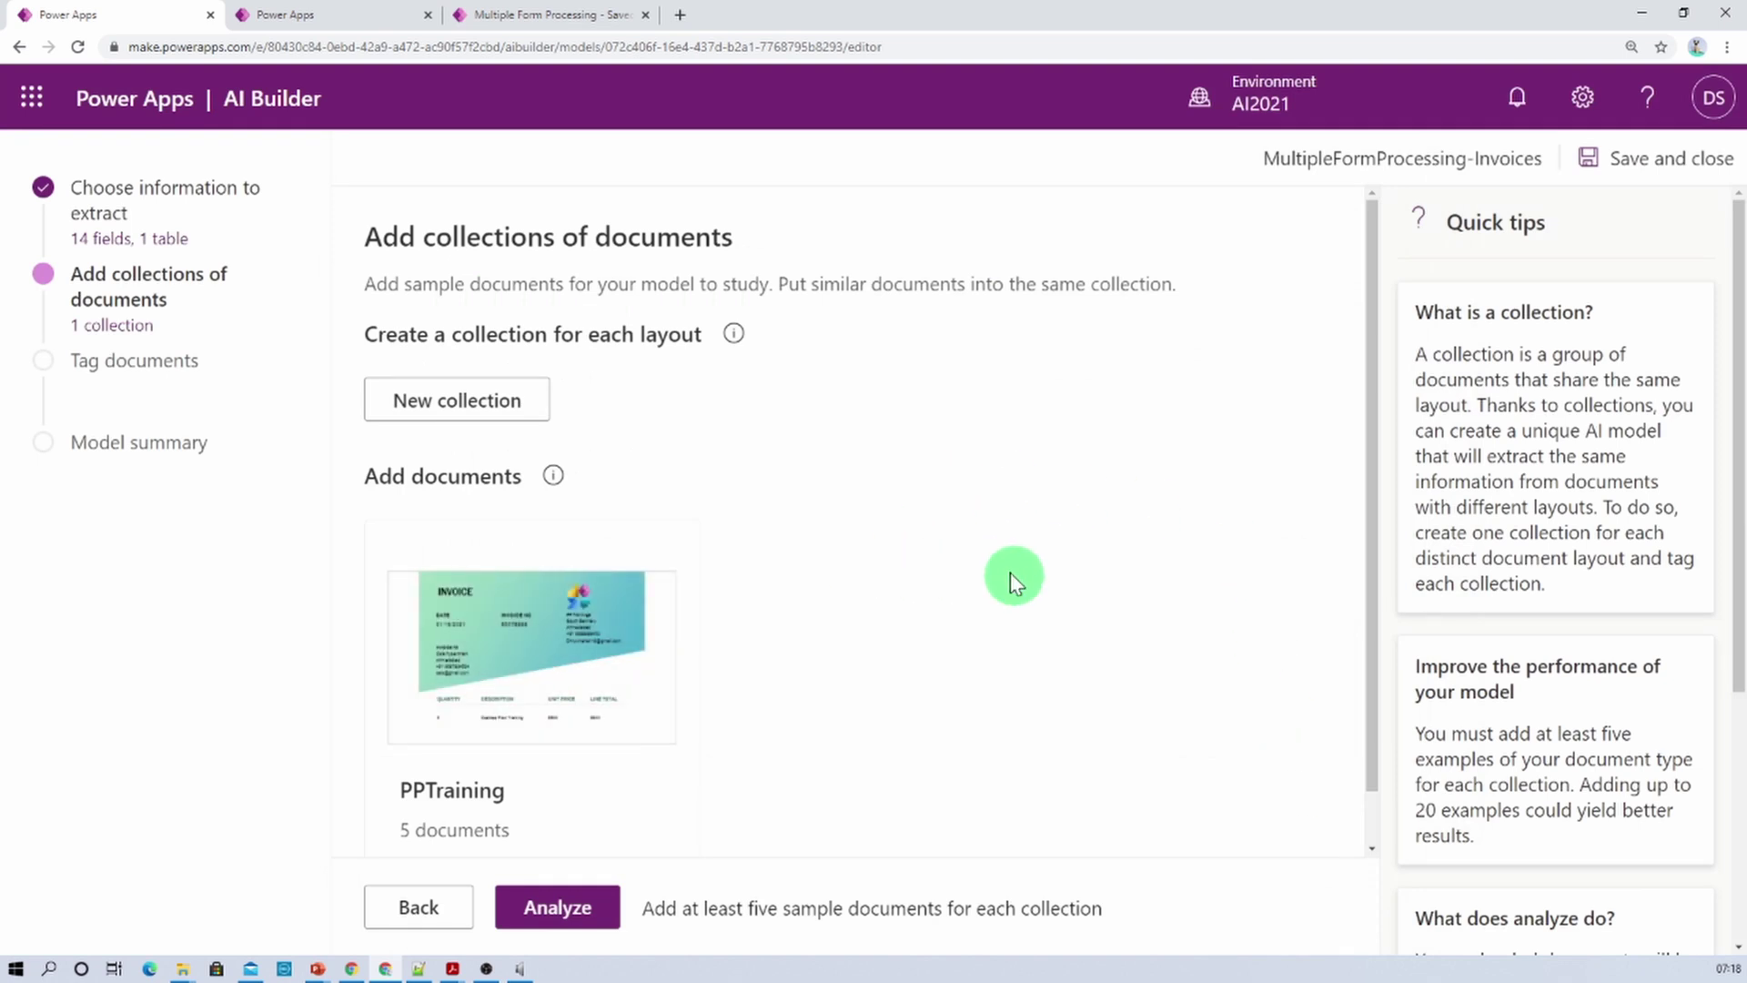
Create a second document collection and name it Learn2All
{"action": "left_click", "coordinate": [483, 421]}
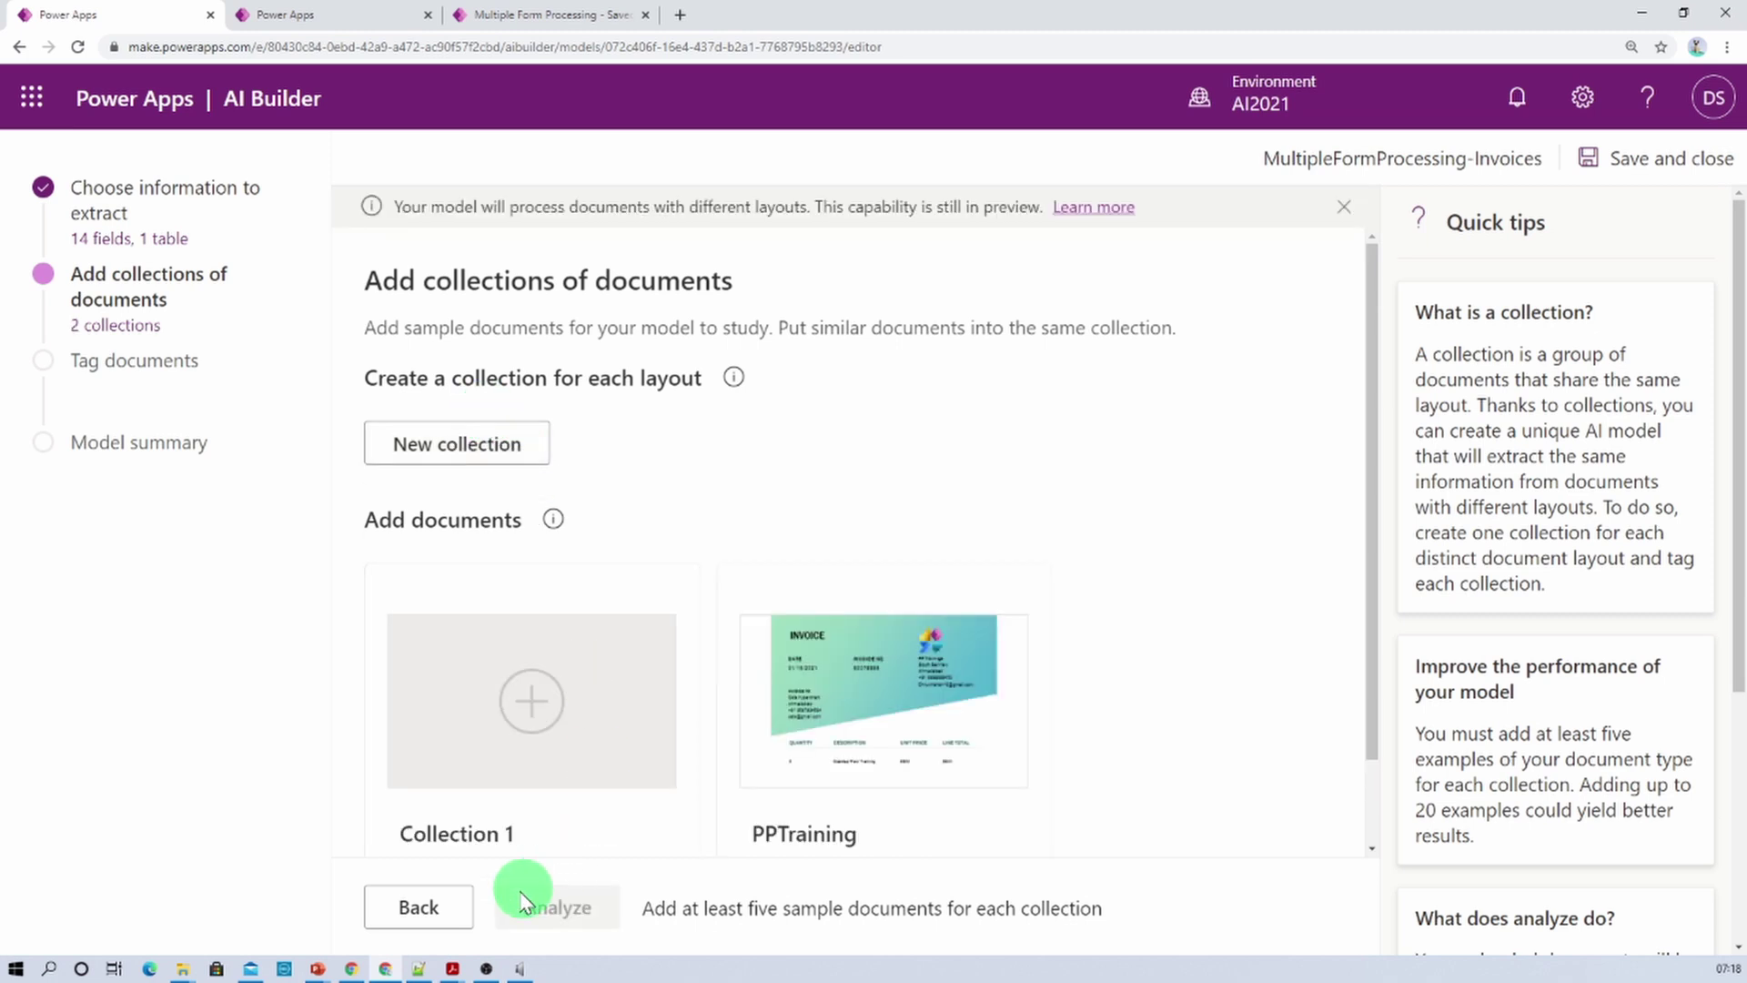
{"action": "left_click", "coordinate": [494, 832]}
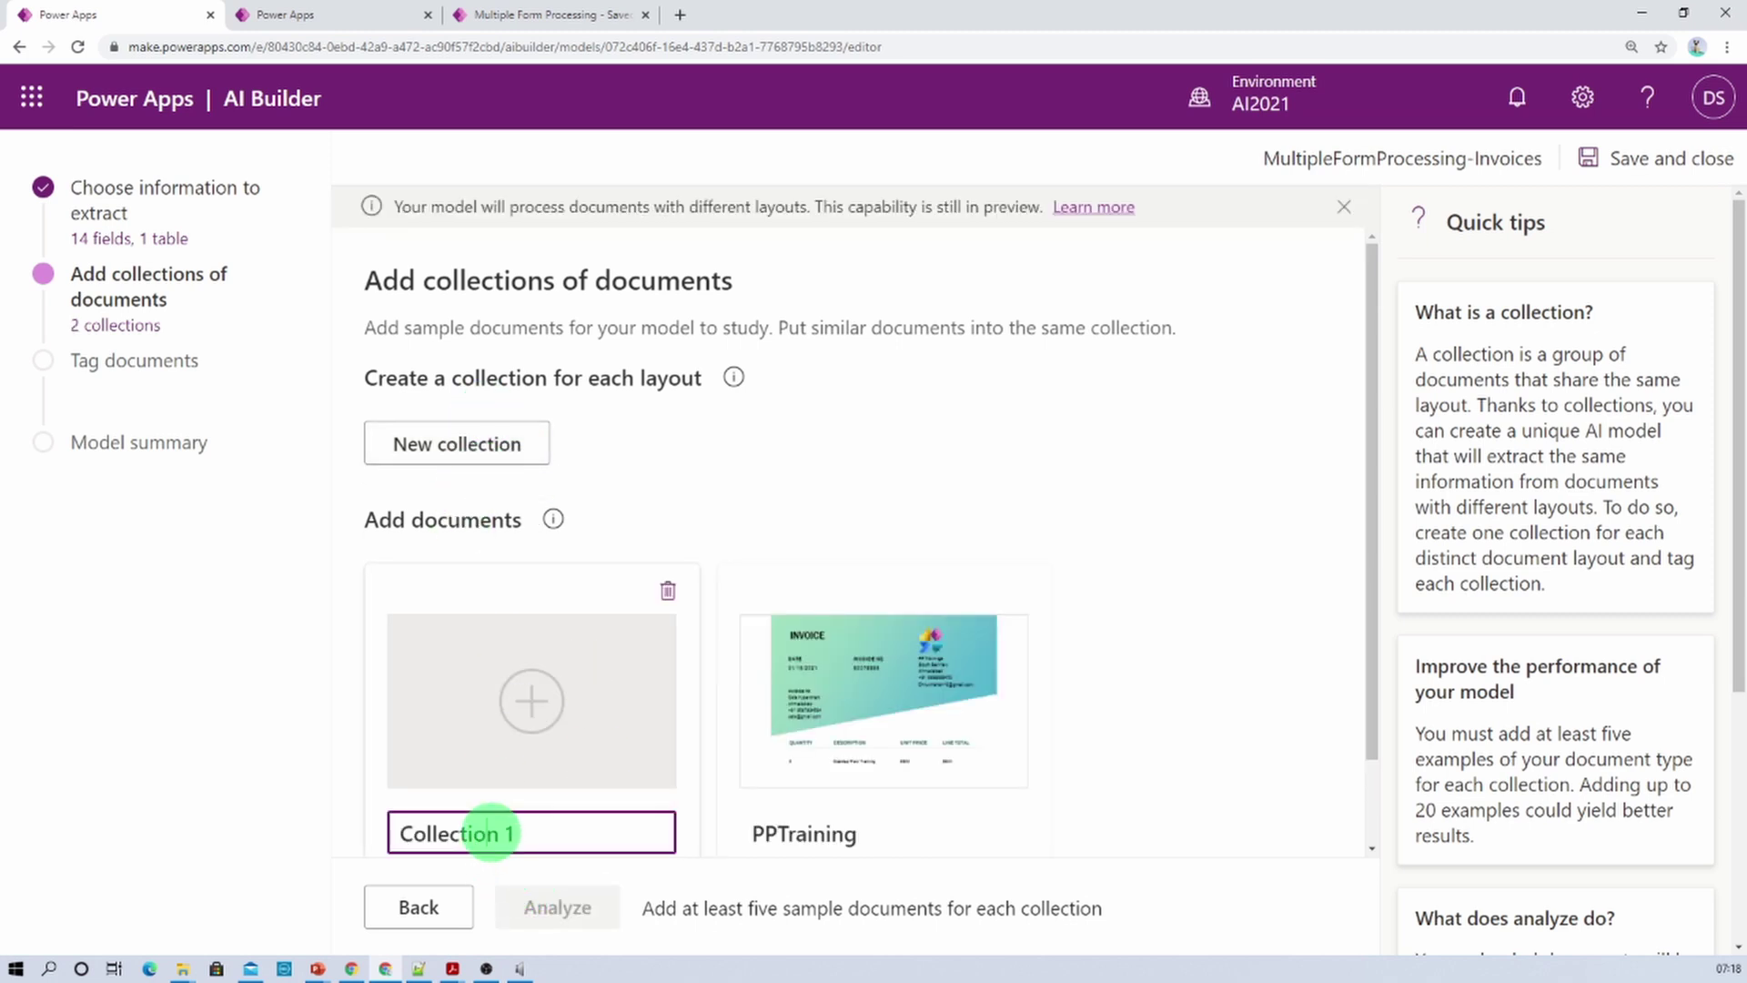
{"action": "double_click", "coordinate": [400, 833]}
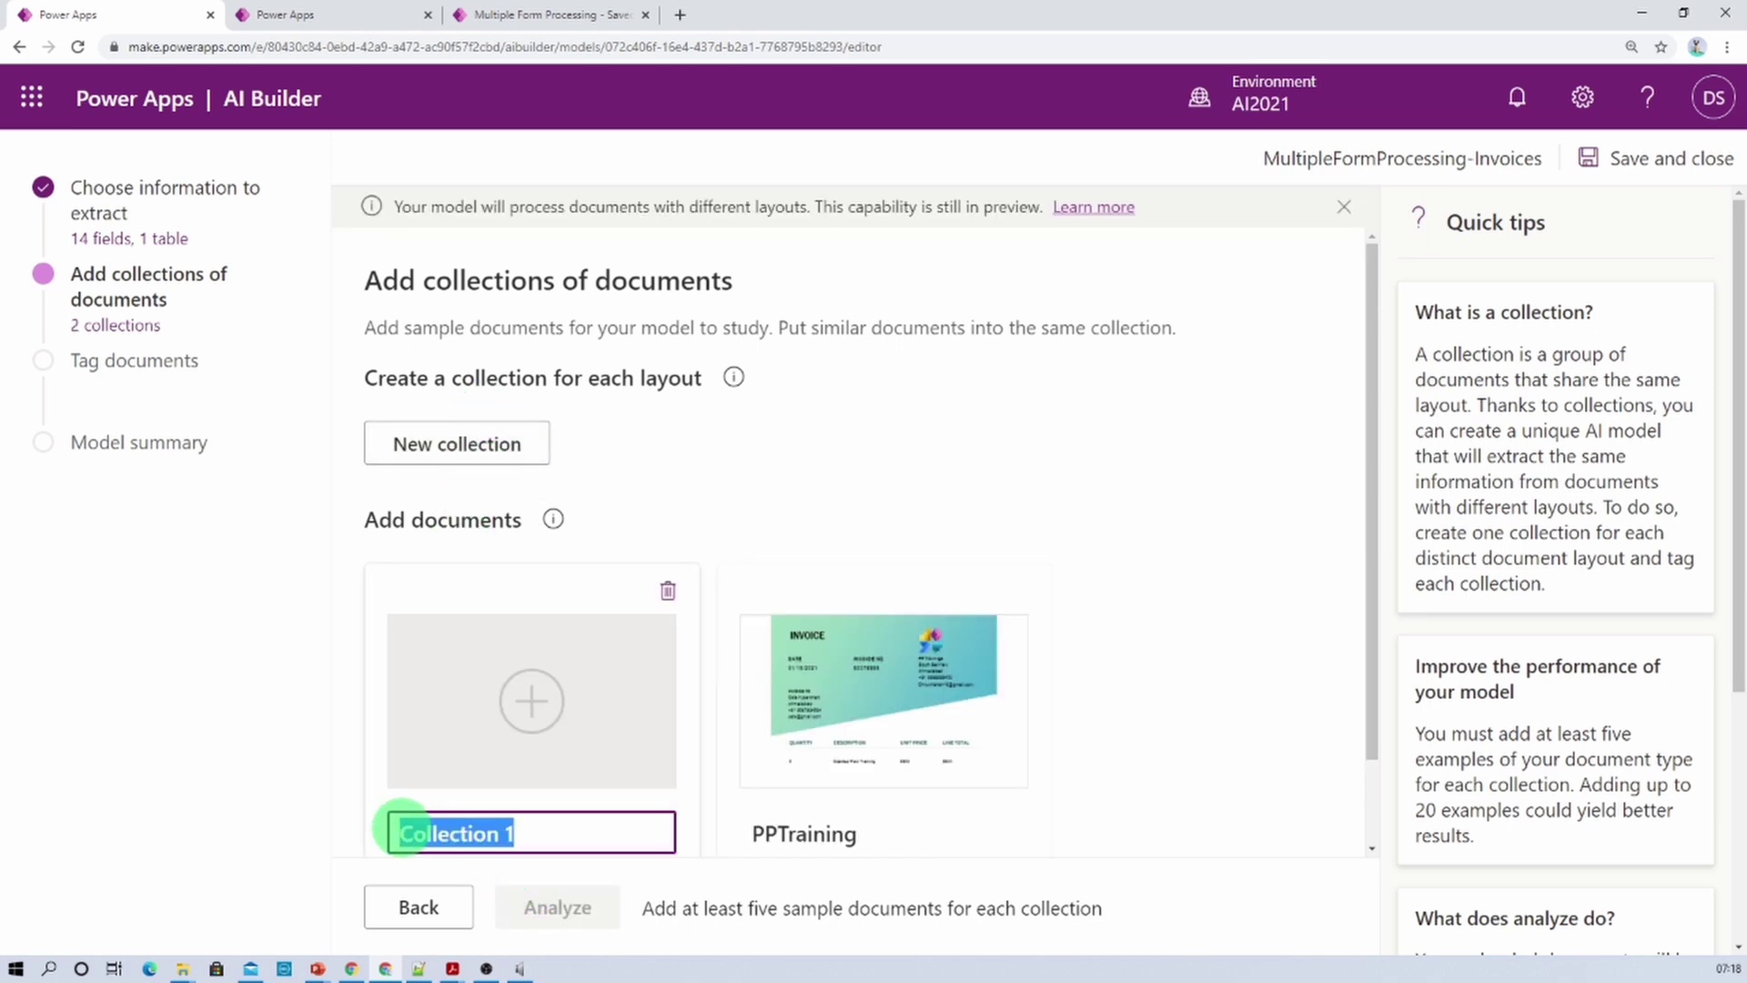
{"action": "type", "text": "Learn2All"}
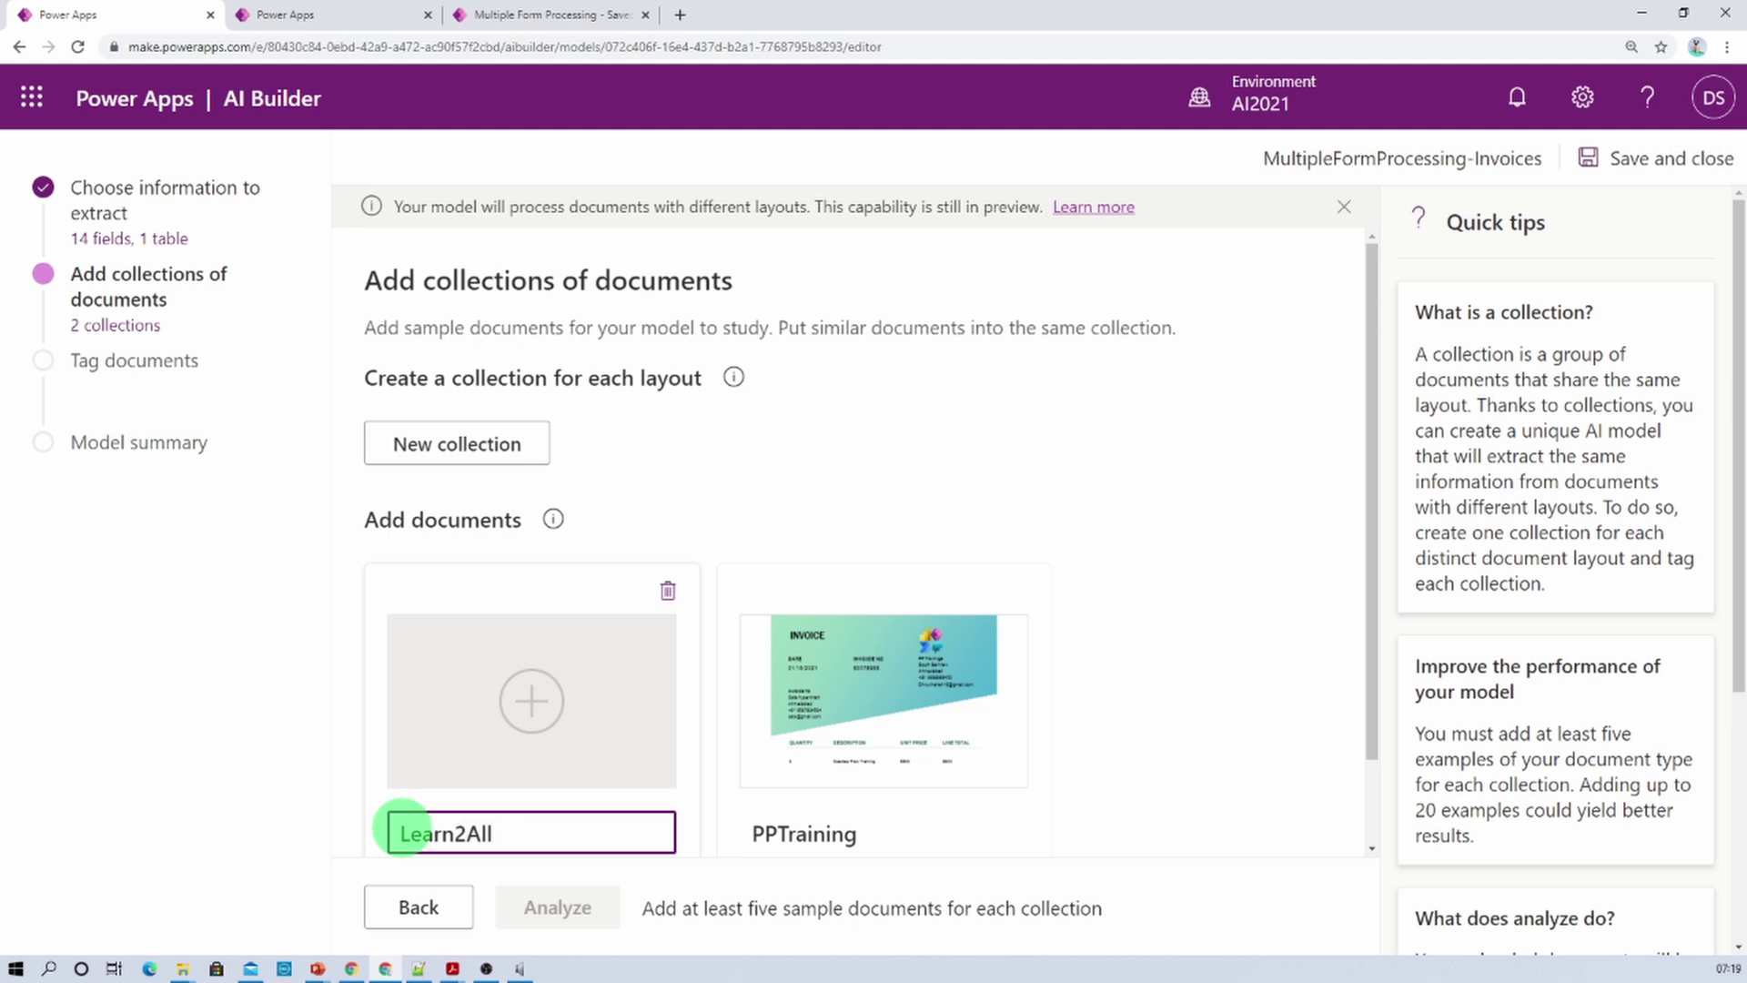
Upload INVOICE-01 to INVOICE-05 from the local Learn2All folder into the Learn2All collection
{"action": "left_click", "coordinate": [545, 702]}
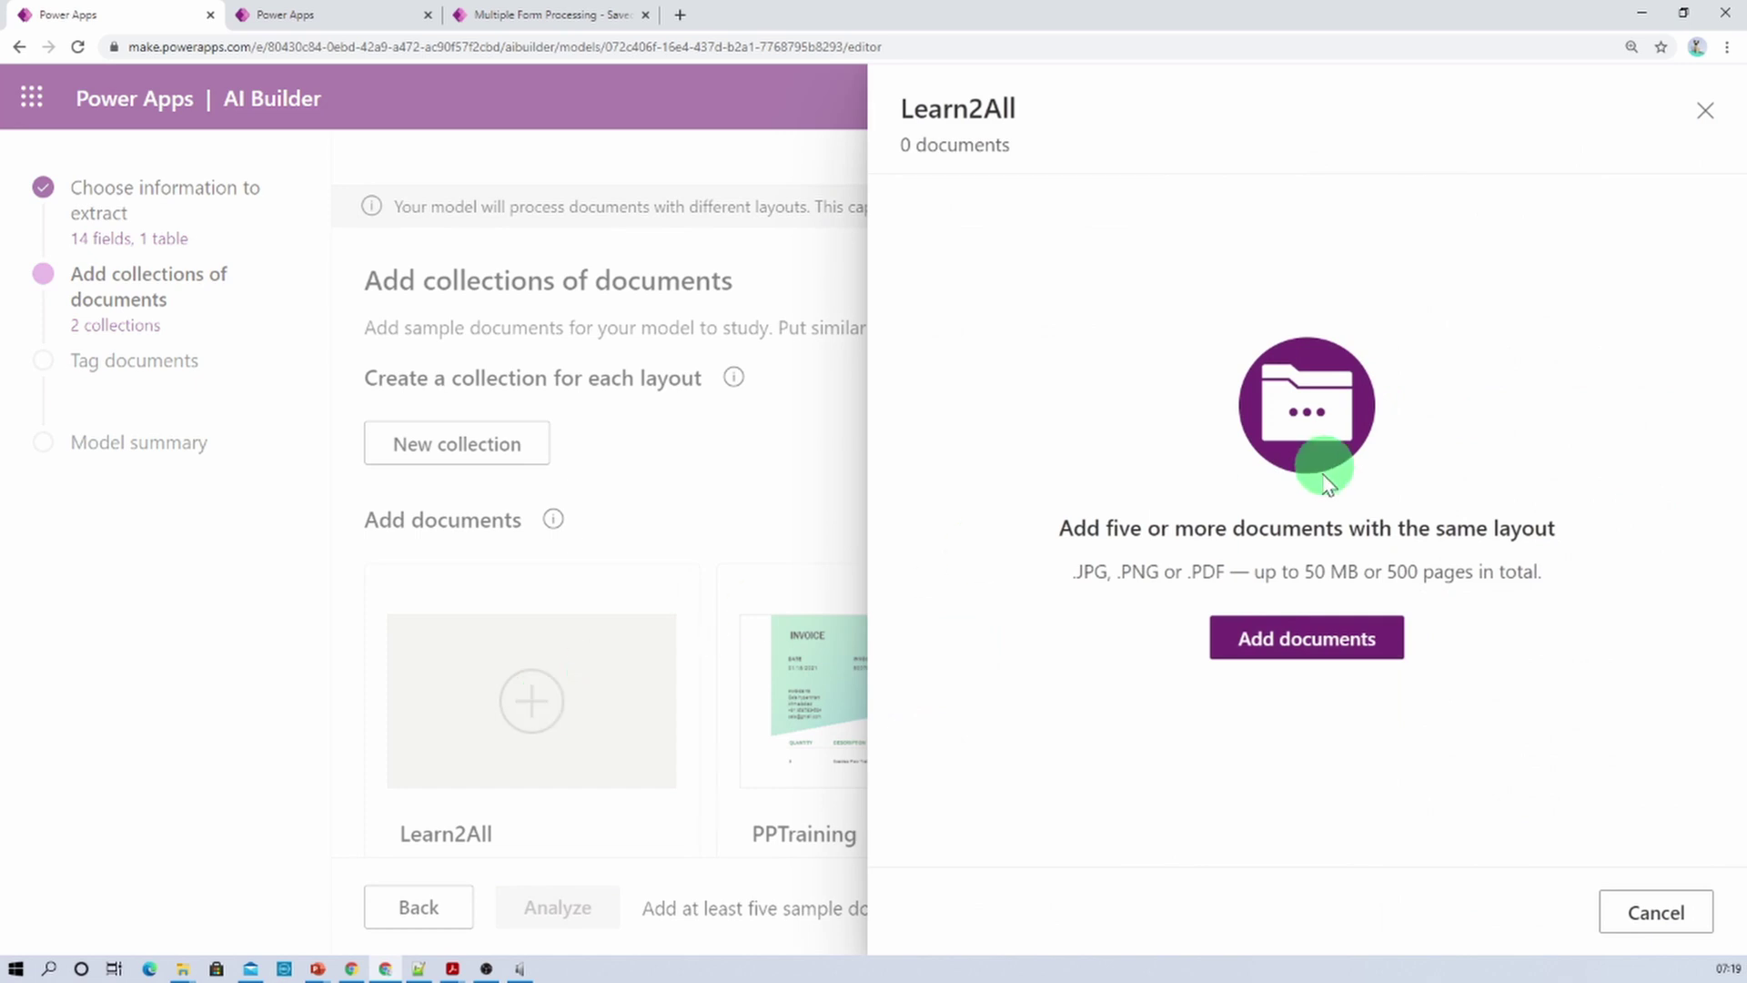
{"action": "left_click", "coordinate": [1305, 654]}
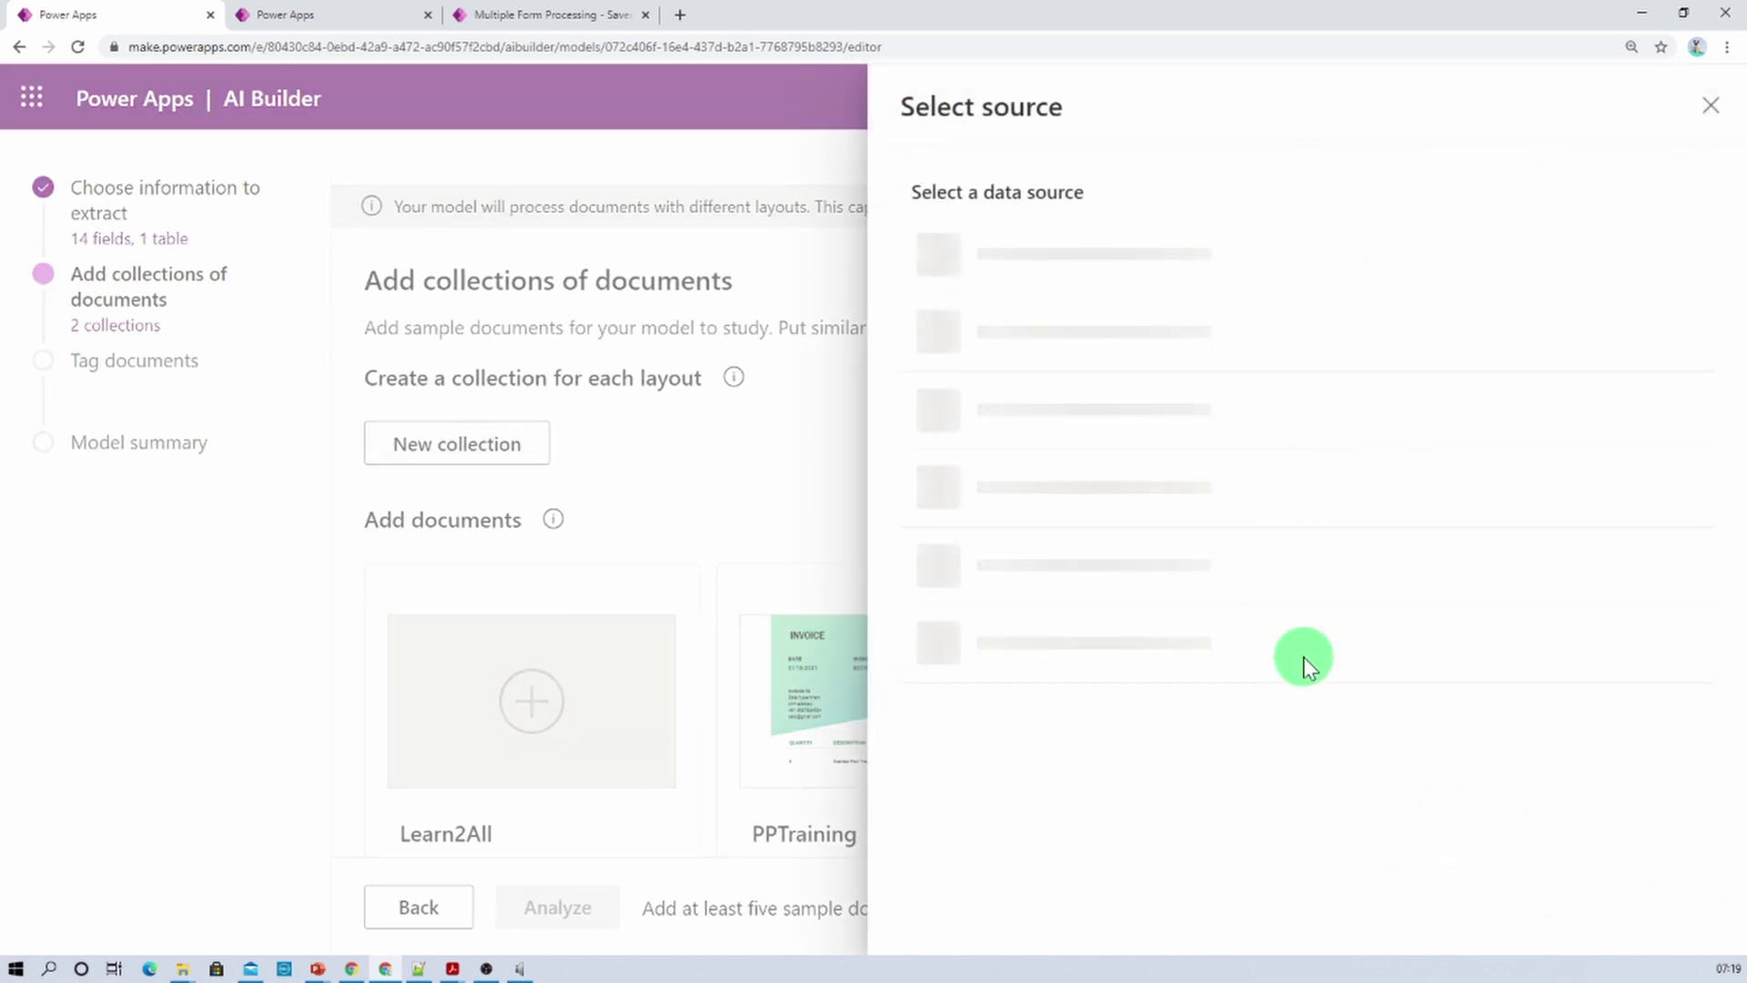
{"action": "left_click", "coordinate": [1067, 256]}
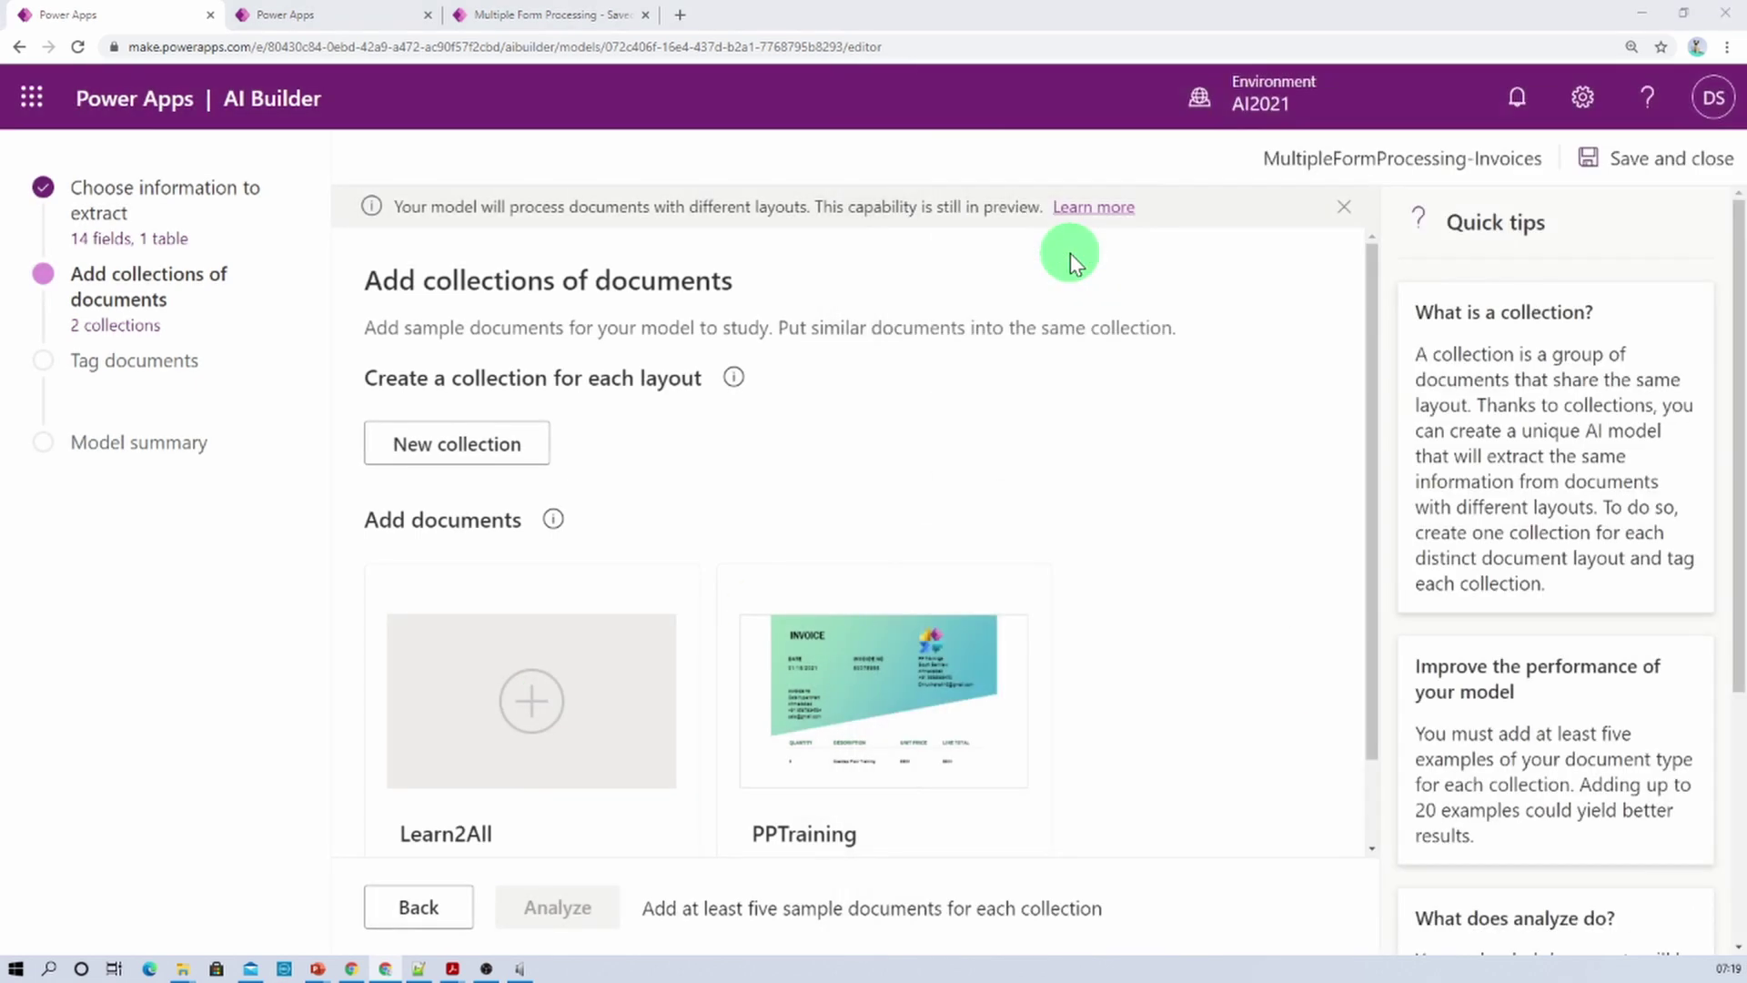
{"action": "left_click", "coordinate": [417, 47]}
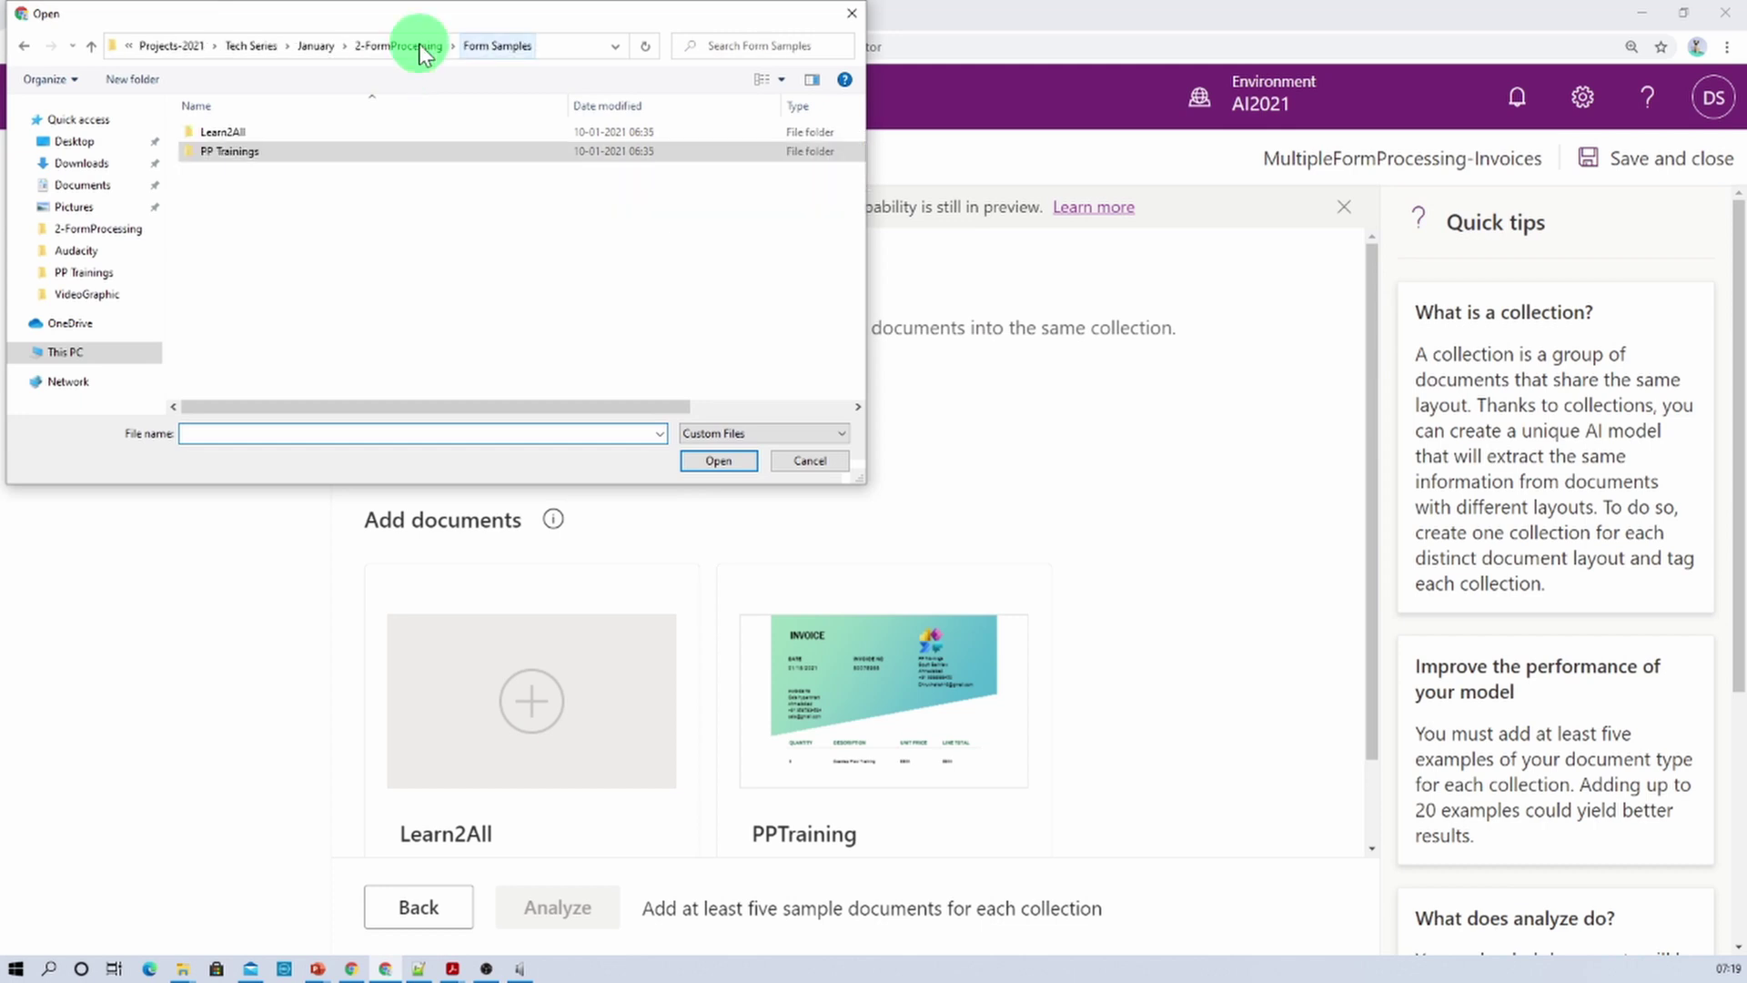
{"action": "double_click", "coordinate": [335, 135]}
{"action": "left_click_drag", "start_coordinate": [596, 354], "coordinate": [405, 146]}
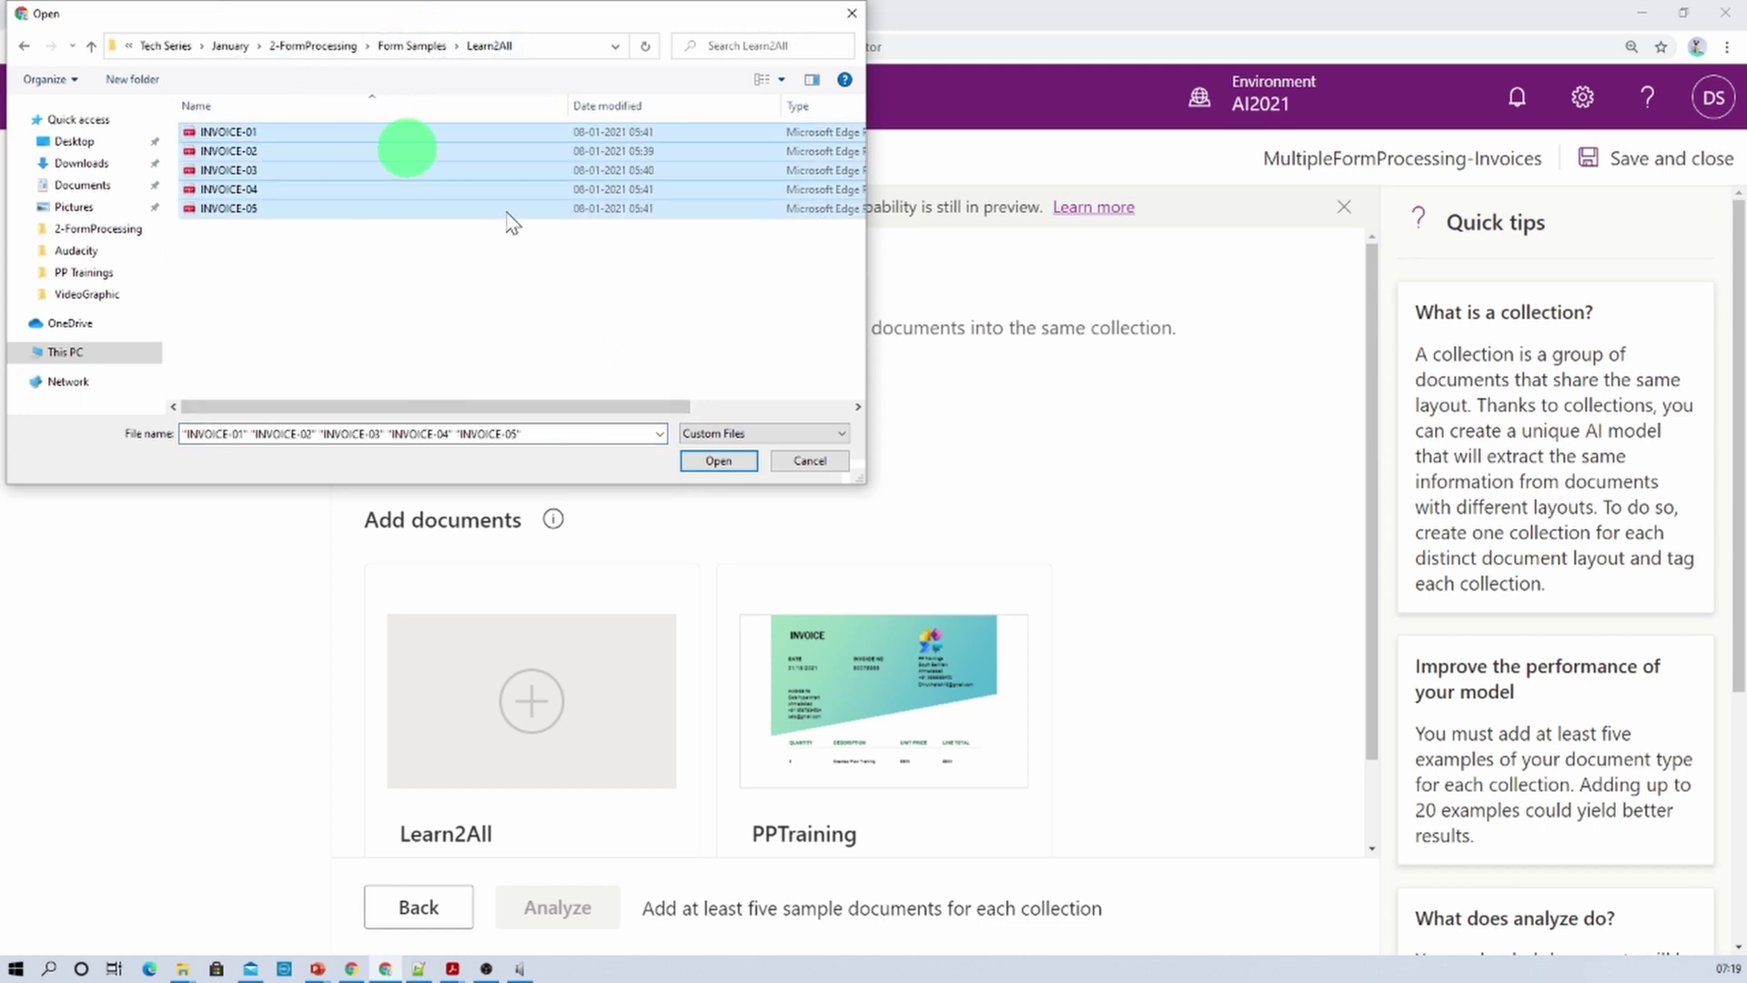
{"action": "left_click", "coordinate": [748, 464]}
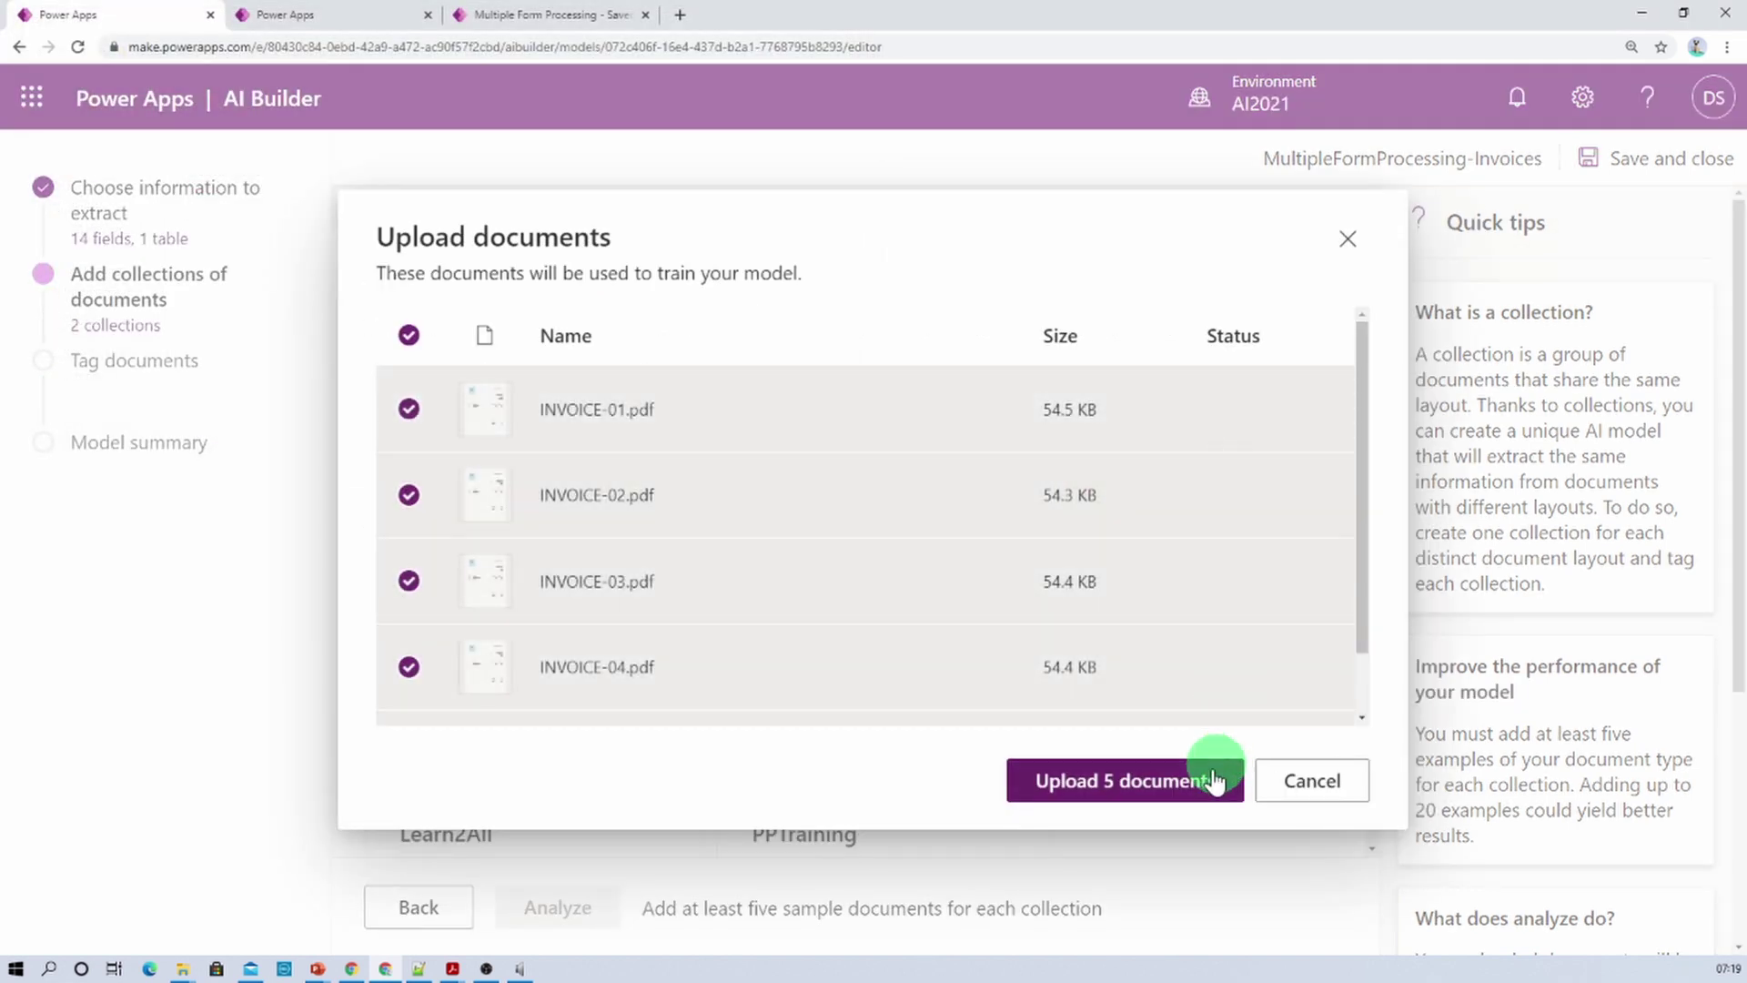
{"action": "left_click", "coordinate": [1172, 790]}
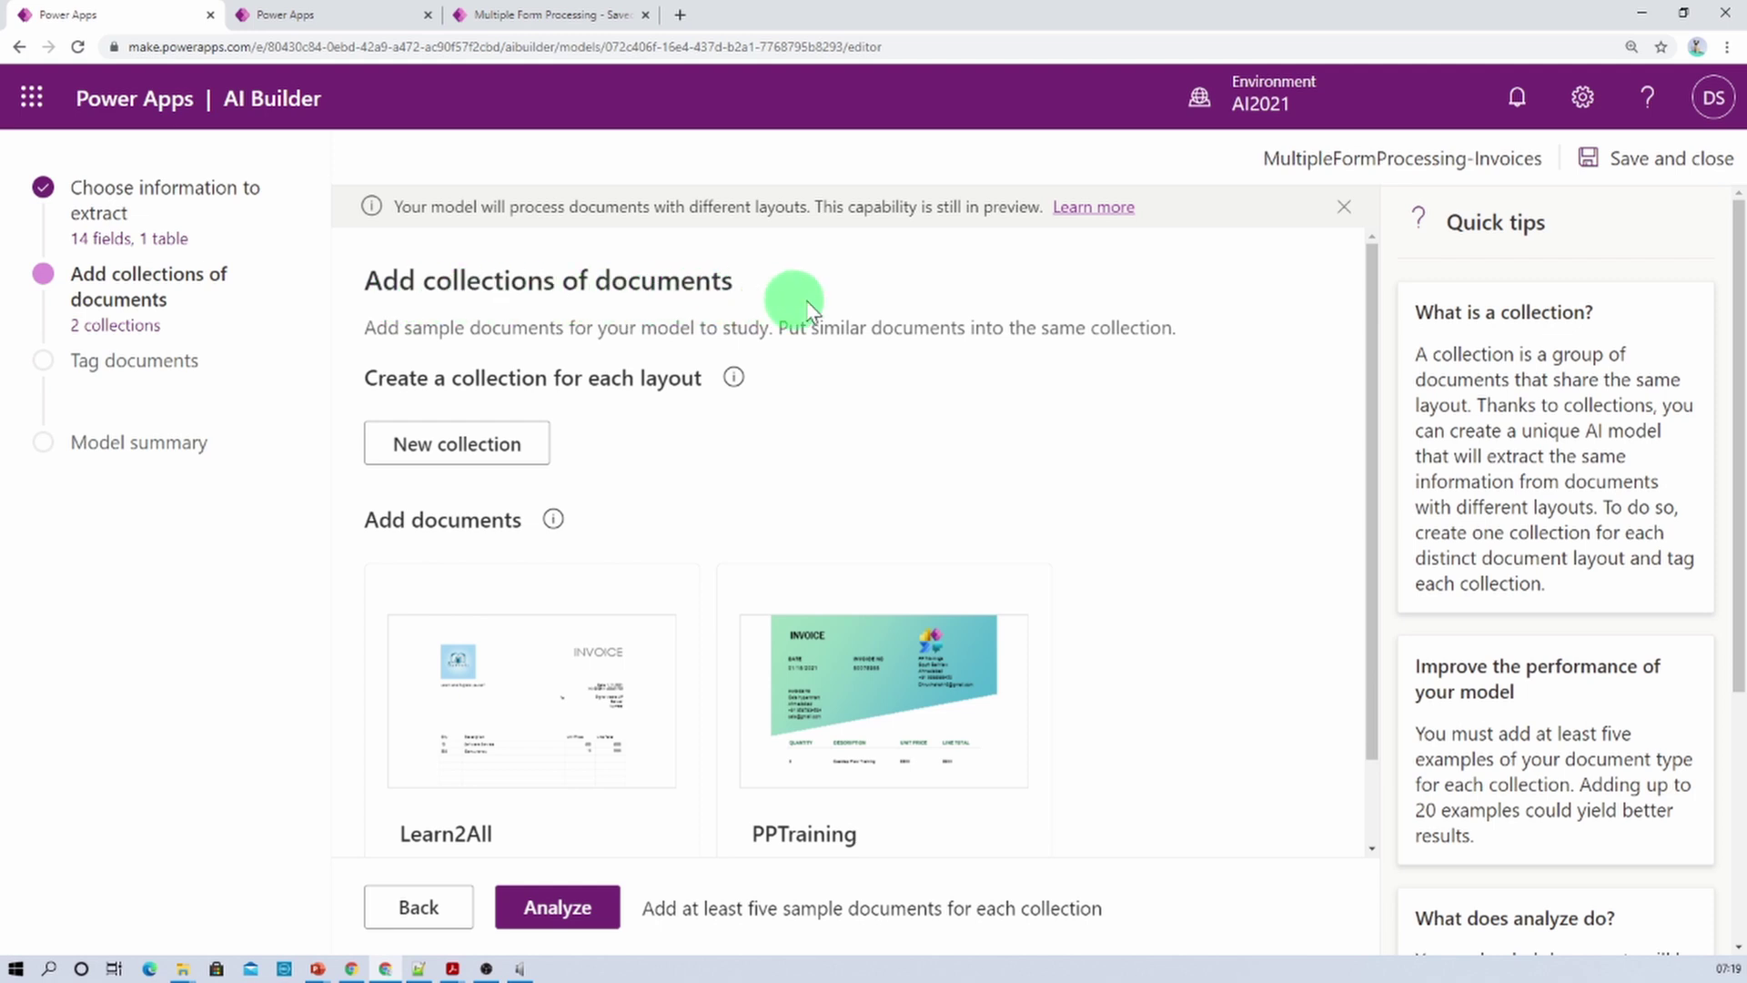
Analyze the collections and open PPTraining for tagging with the detected words shown
{"action": "left_click", "coordinate": [570, 917]}
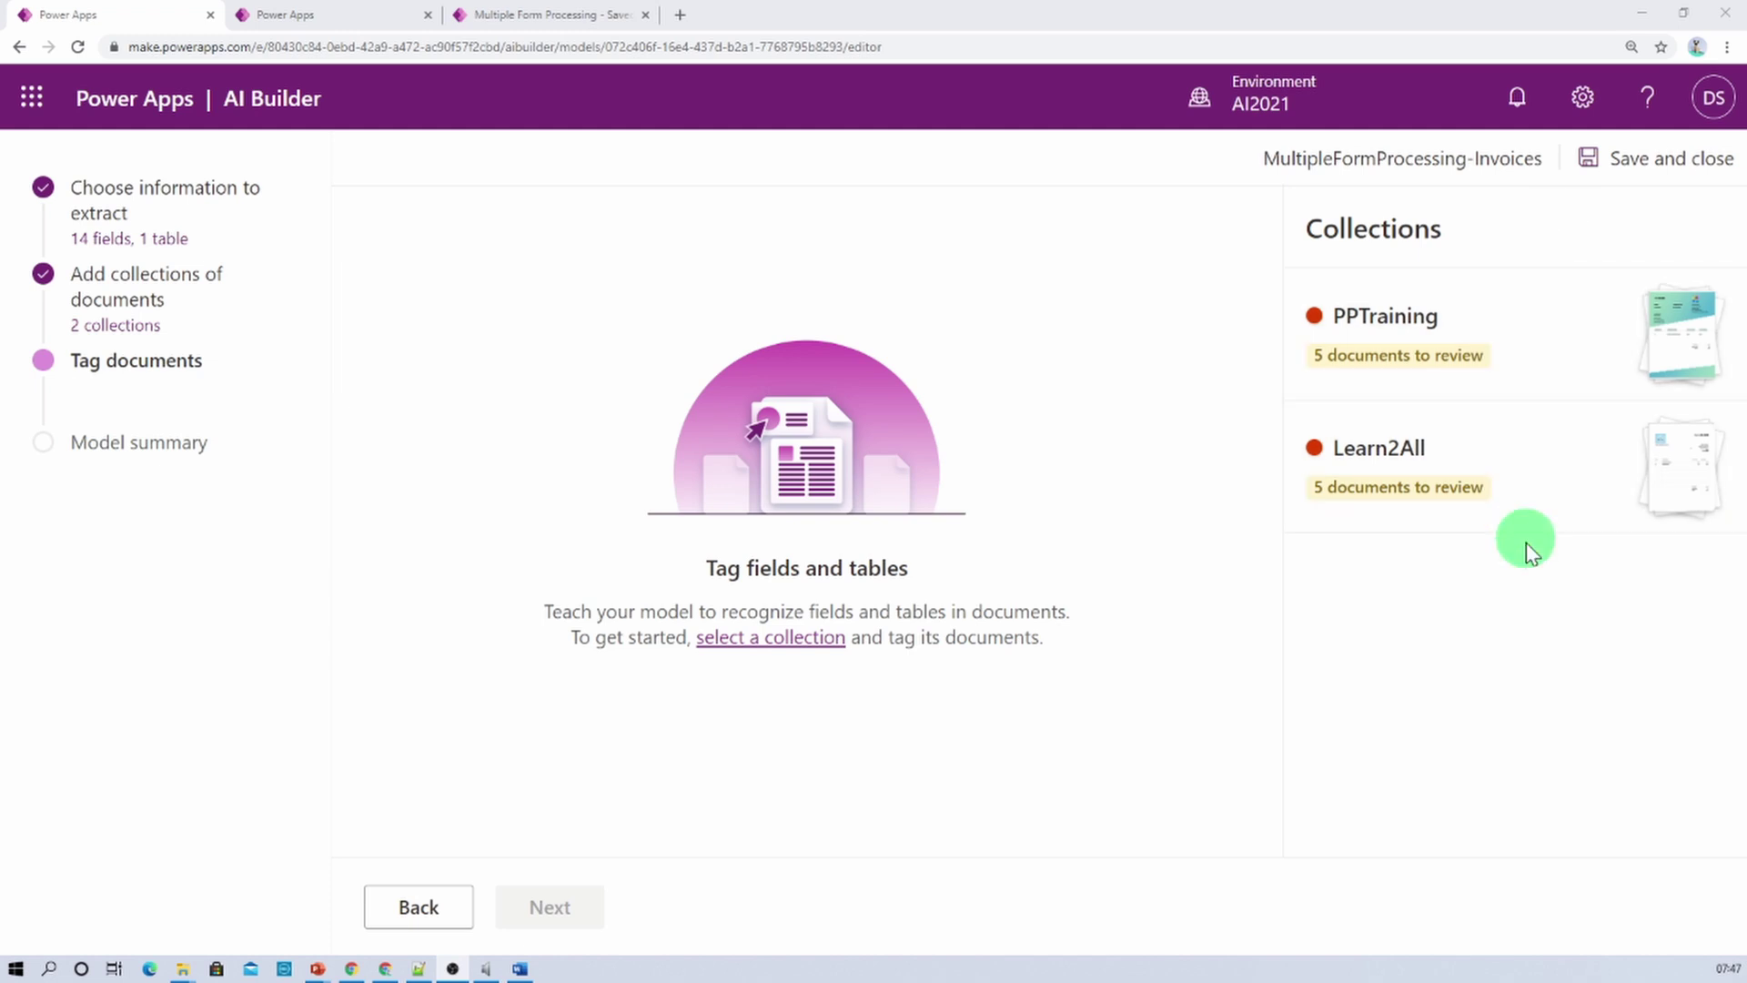
{"action": "left_click", "coordinate": [1542, 342]}
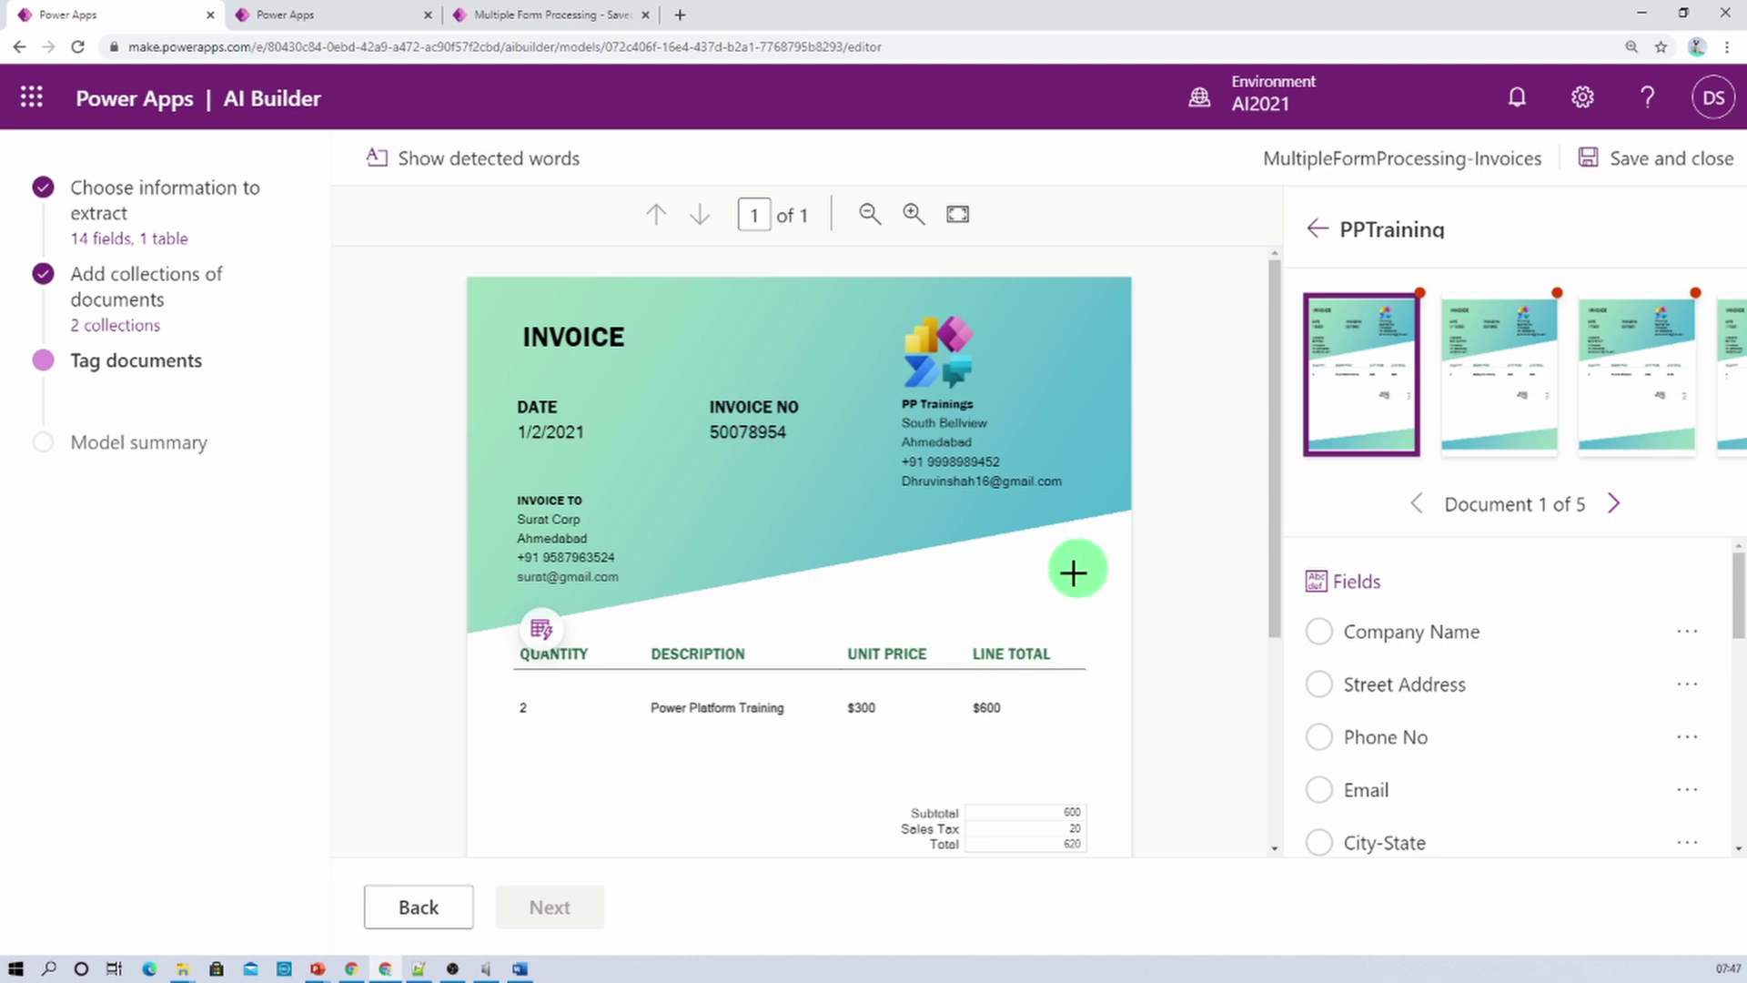
{"action": "left_click", "coordinate": [483, 175]}
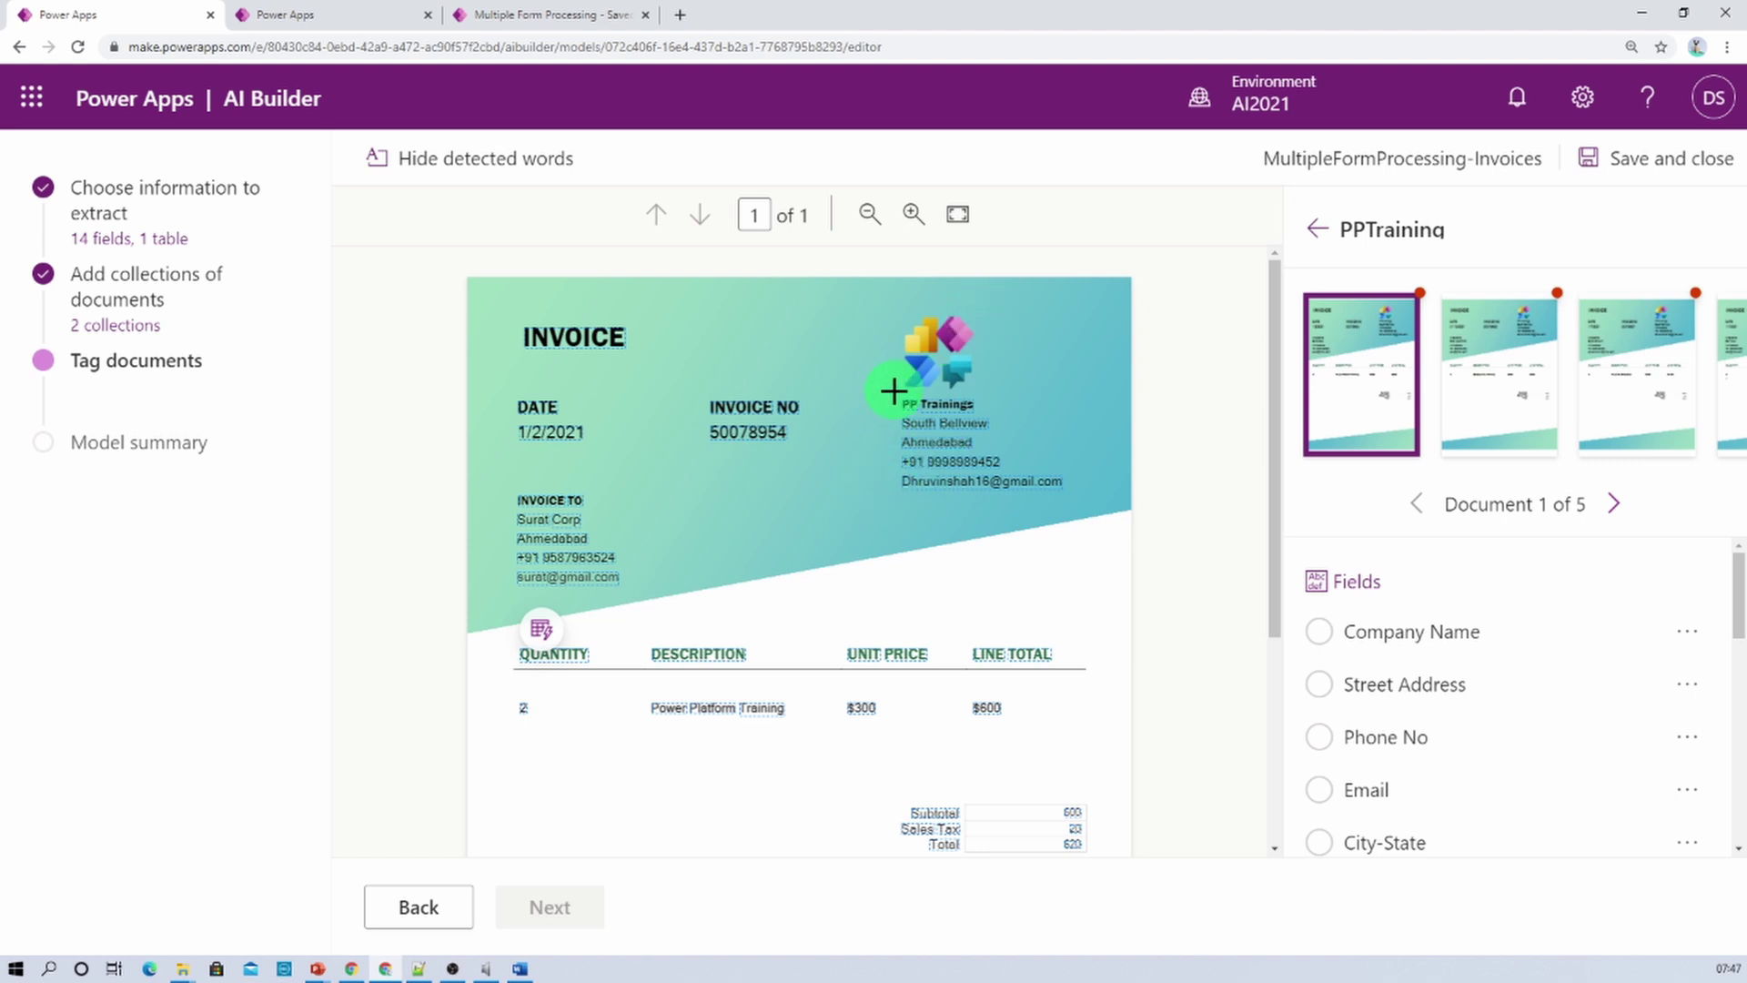
On the first PPTraining invoice, tag the issuer's name, street and city lines as Company Name, Street Address and City-State
{"action": "left_click", "coordinate": [968, 414]}
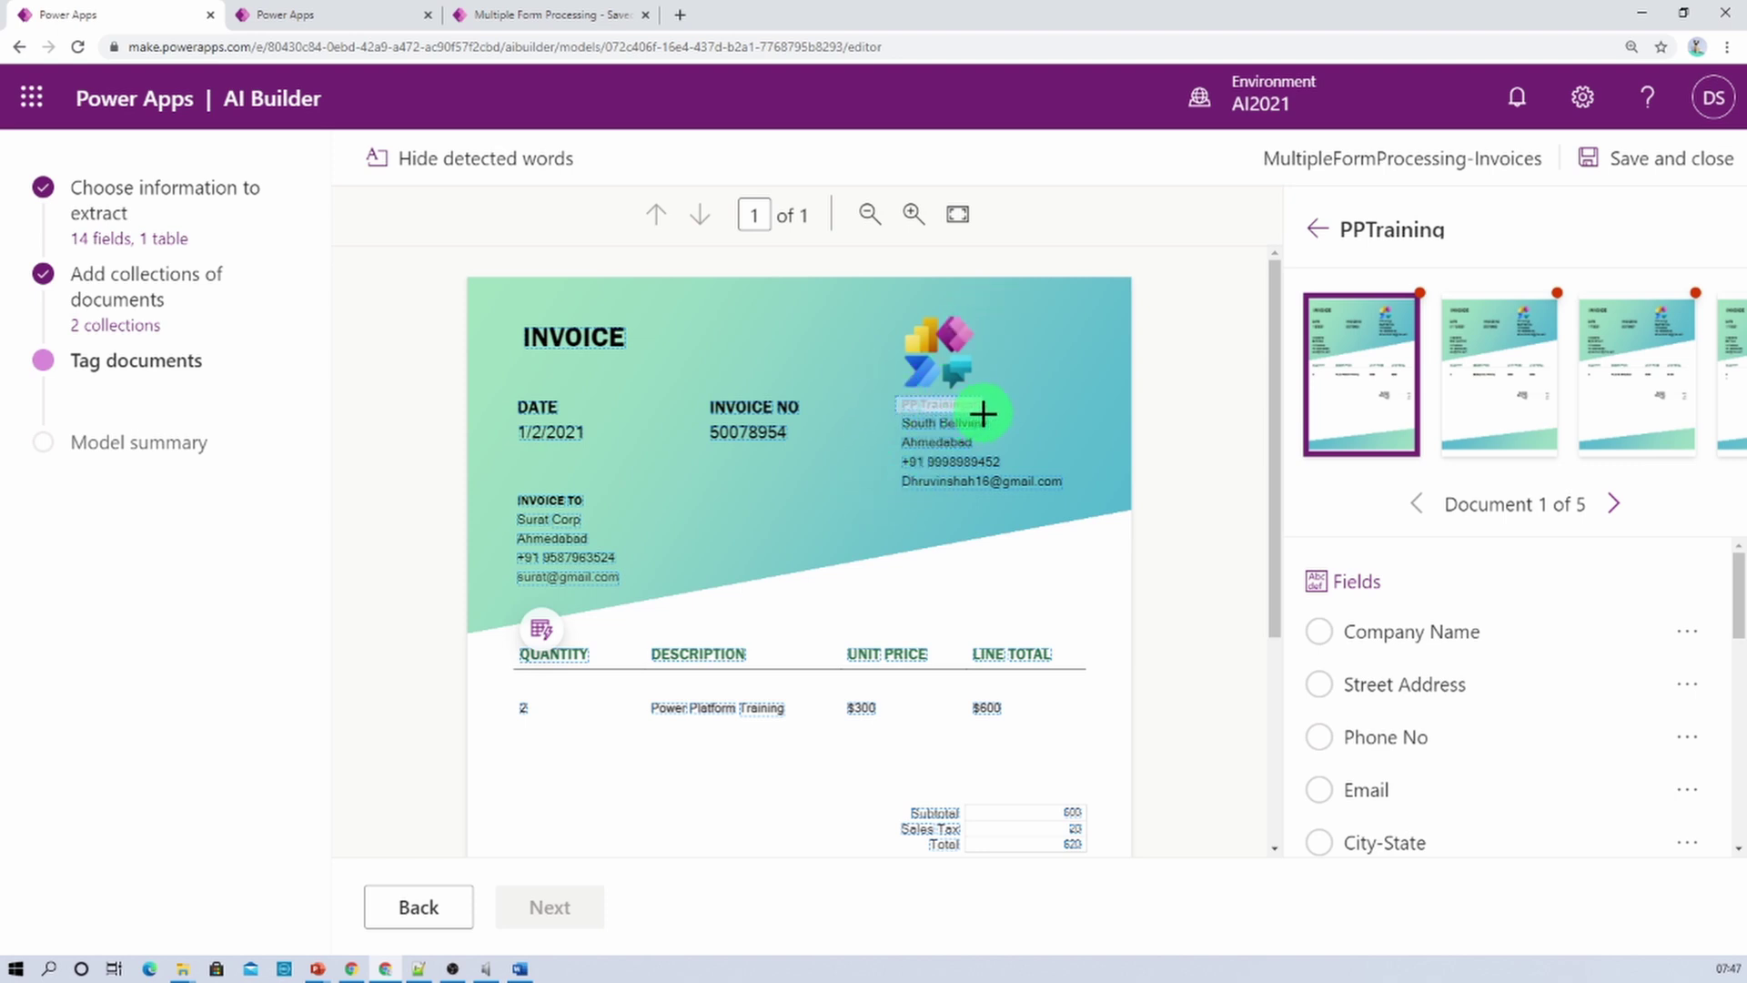
{"action": "left_click", "coordinate": [648, 495]}
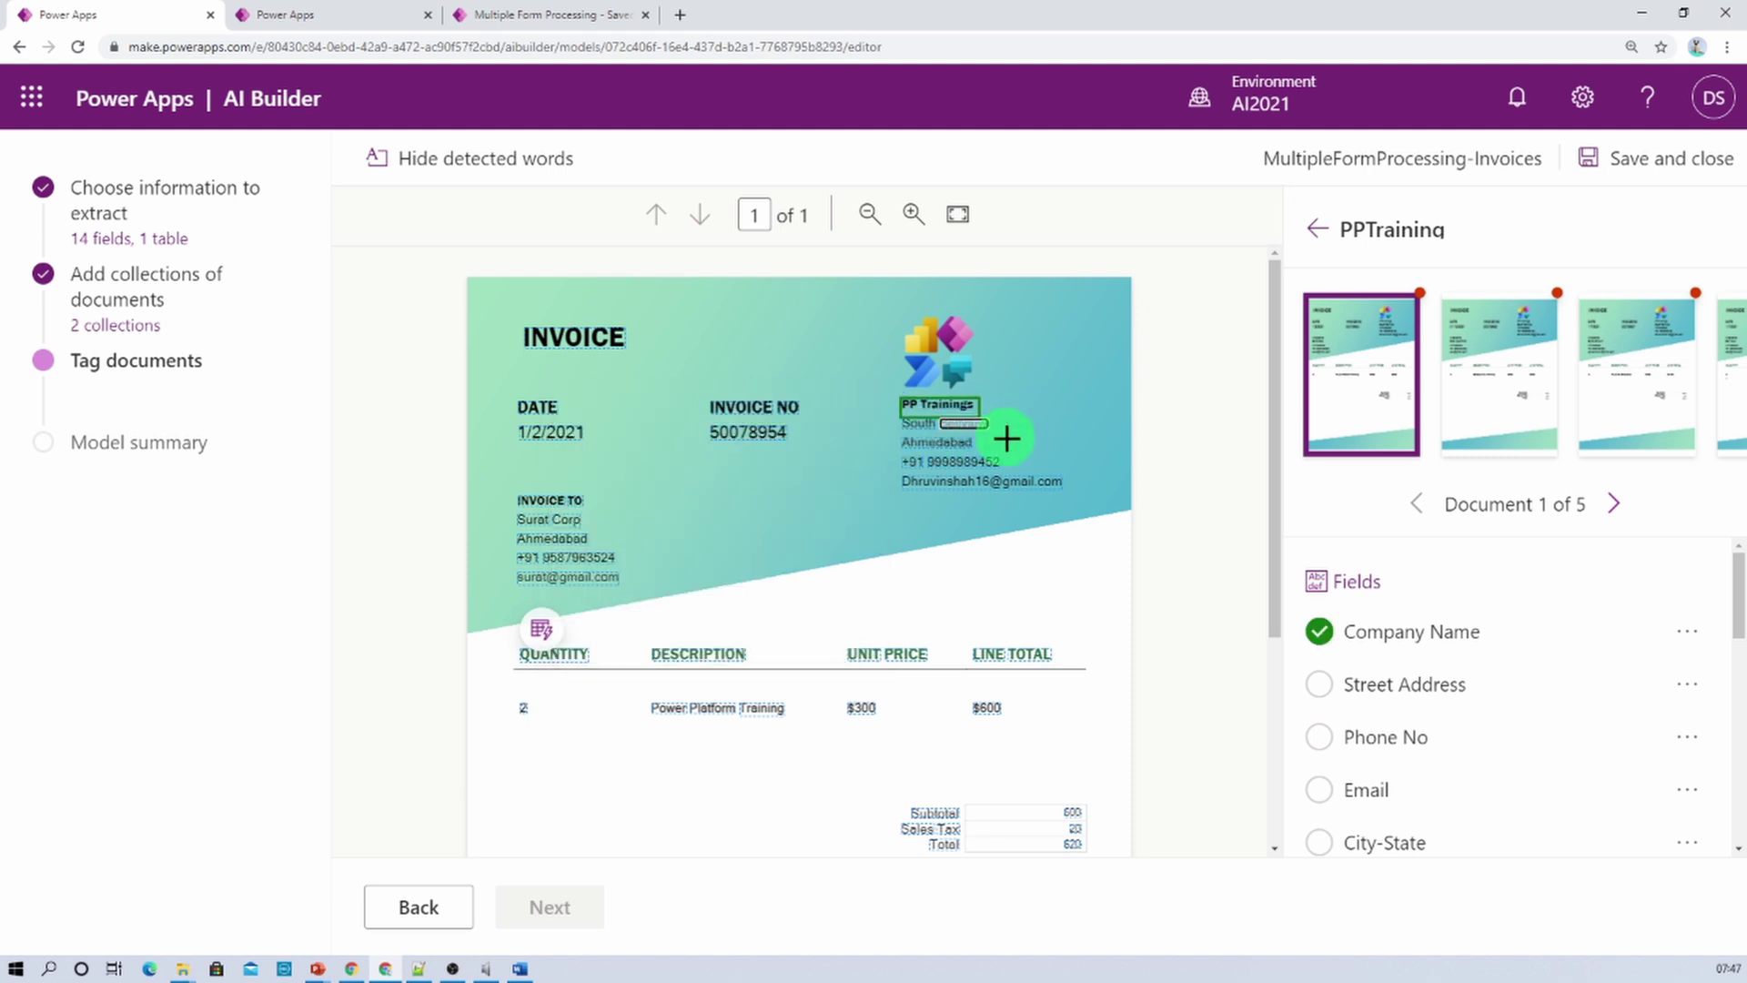
{"action": "left_click_drag", "start_coordinate": [892, 414], "coordinate": [995, 431]}
{"action": "left_click", "coordinate": [696, 532]}
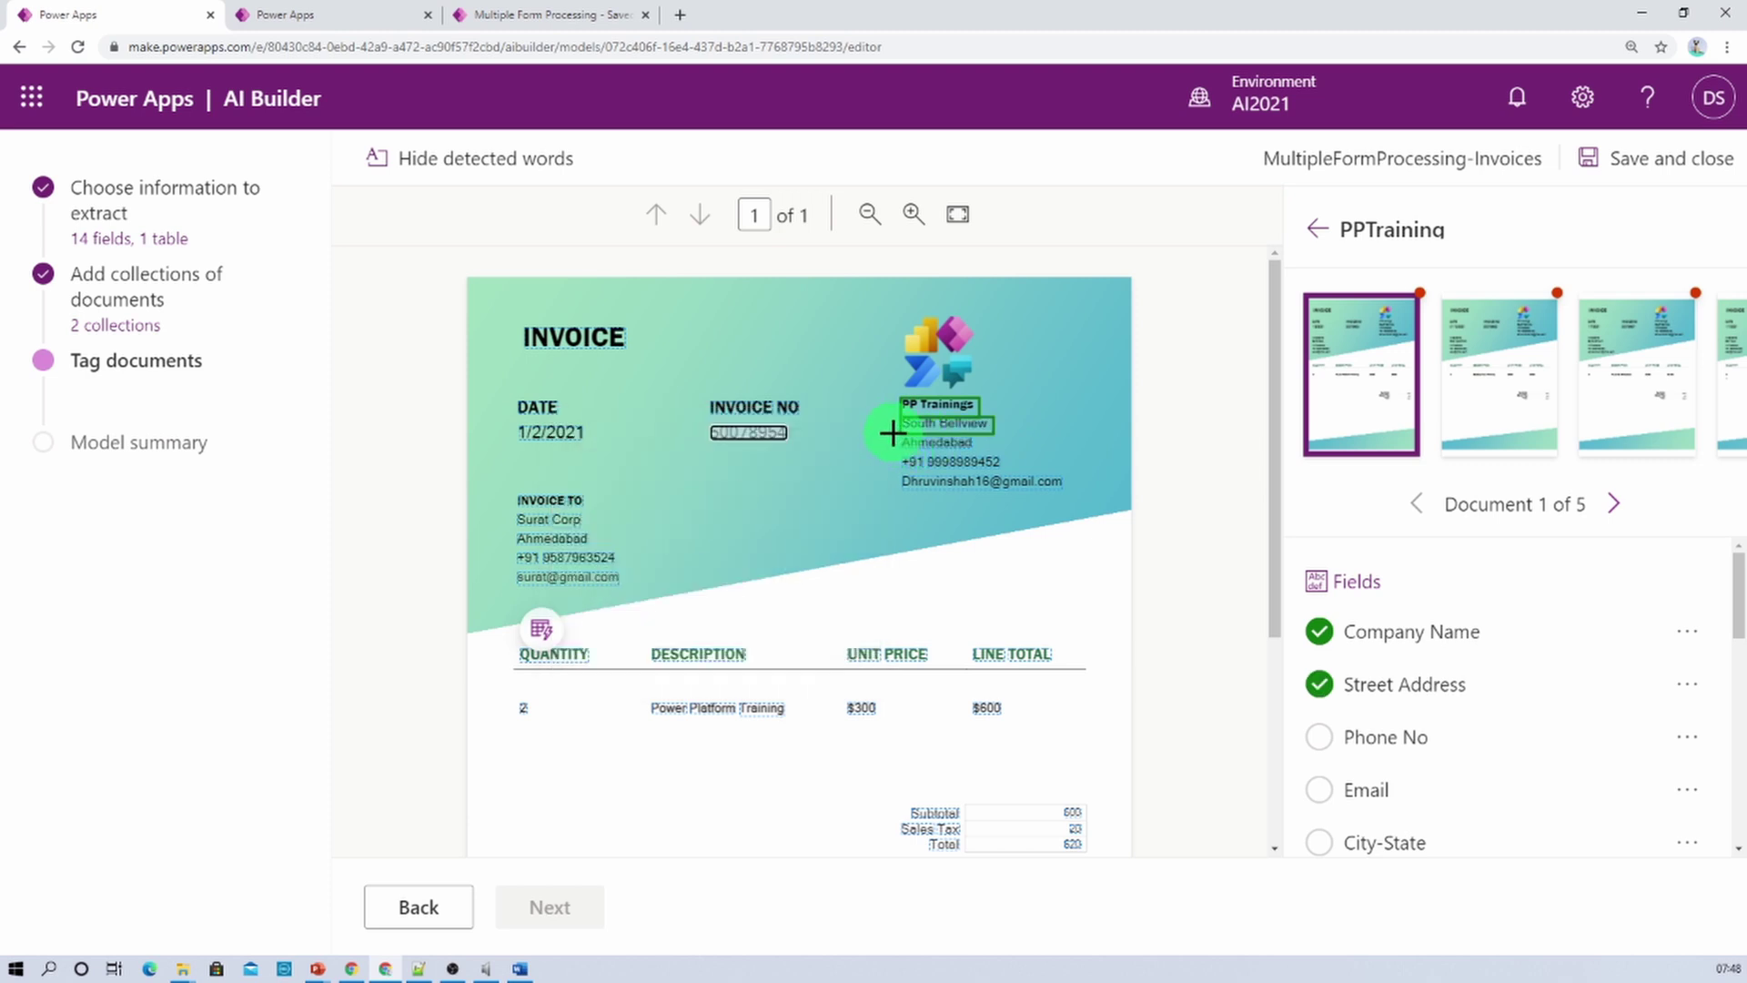
{"action": "left_click_drag", "start_coordinate": [891, 434], "coordinate": [992, 449]}
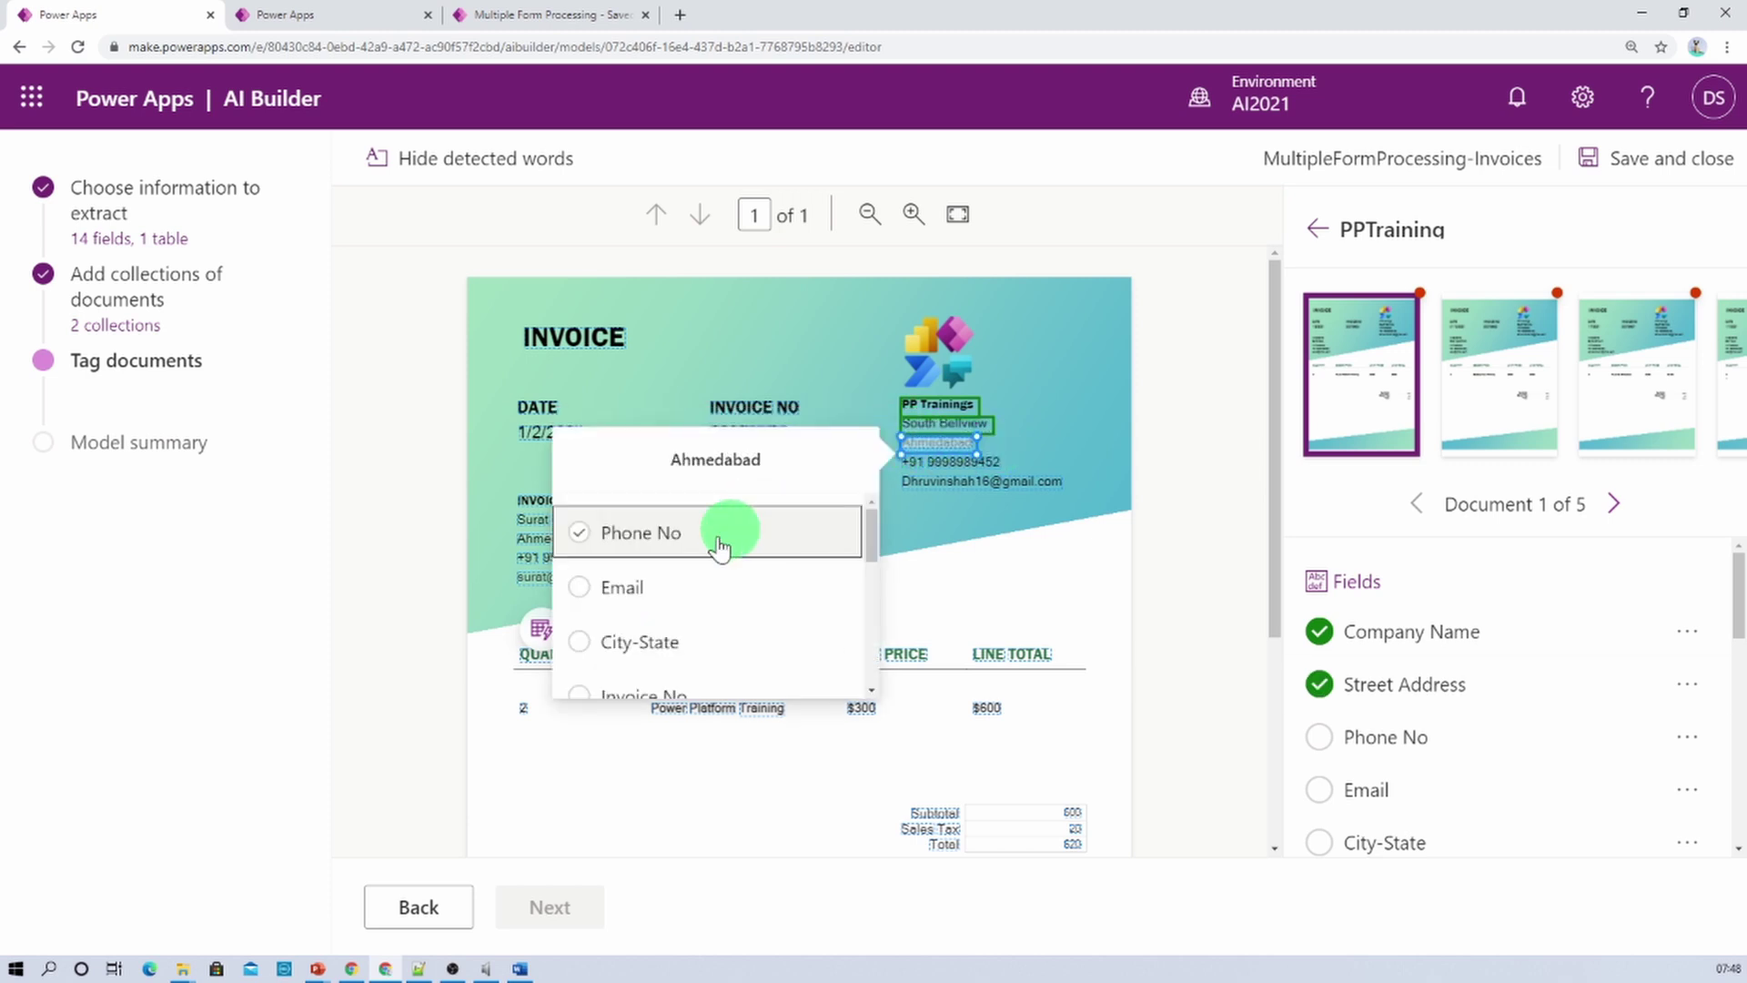
{"action": "left_click", "coordinate": [690, 618]}
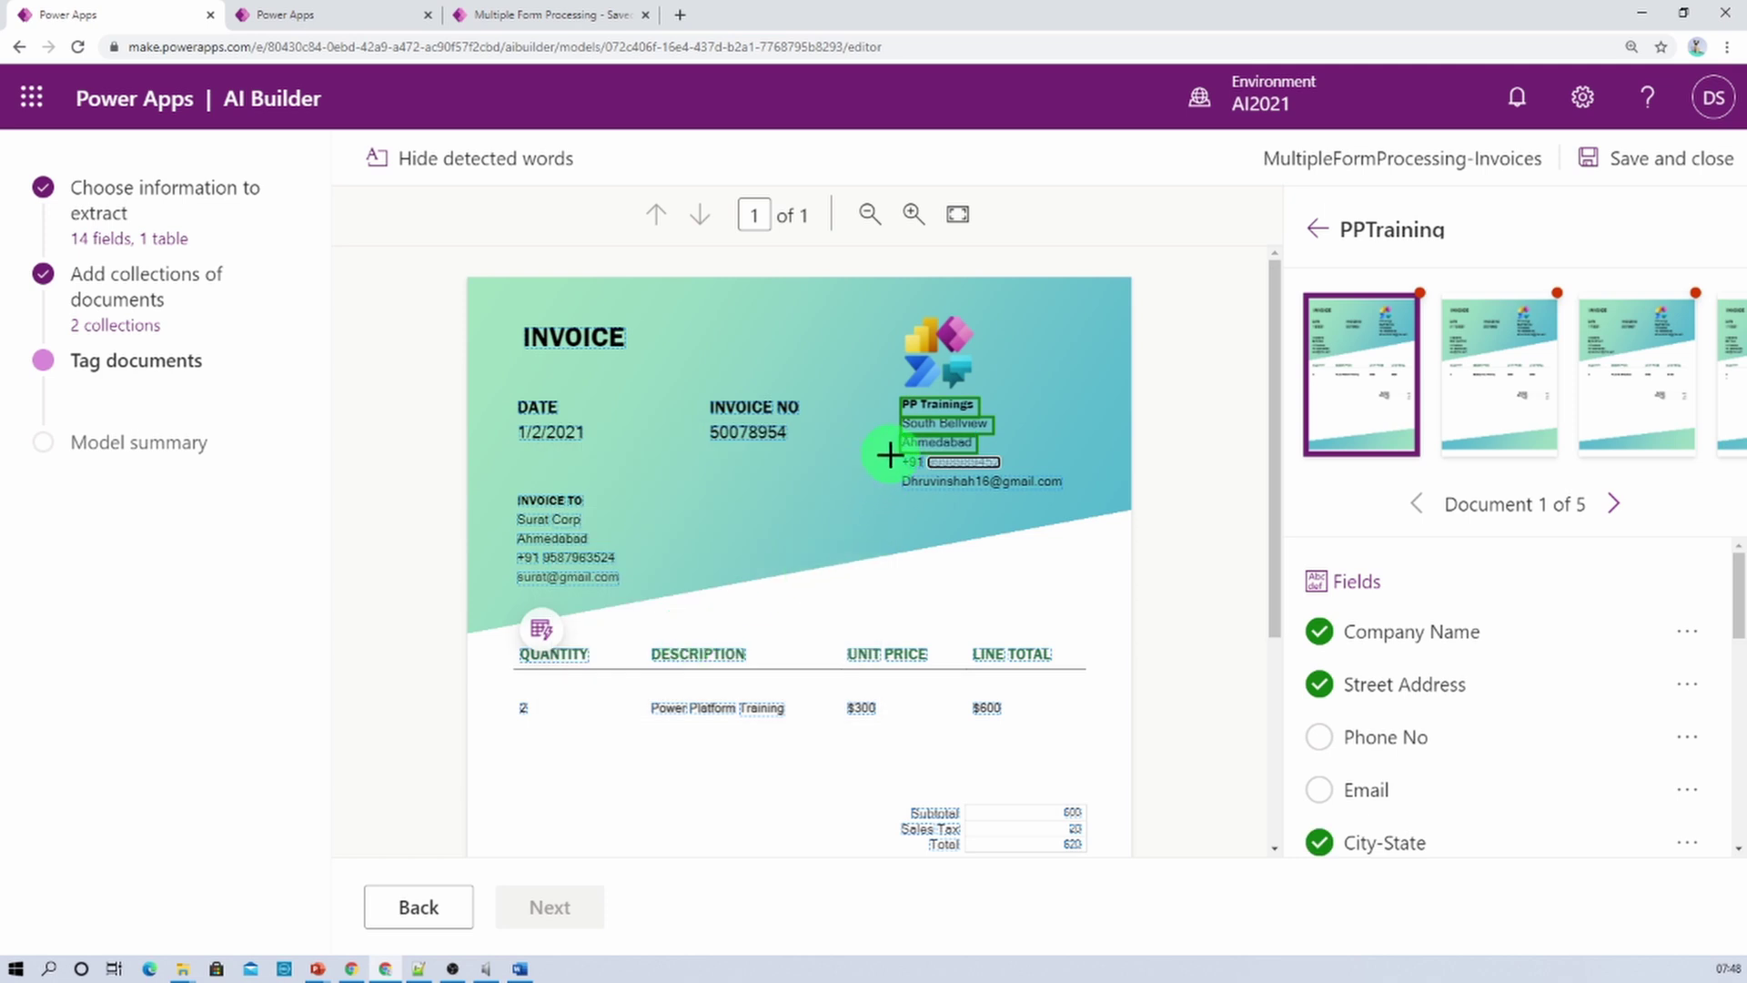
Tag the issuer's phone number as Phone No and the issuer's e-mail address as Email
{"action": "left_click_drag", "start_coordinate": [895, 452], "coordinate": [994, 468]}
{"action": "left_click", "coordinate": [646, 557]}
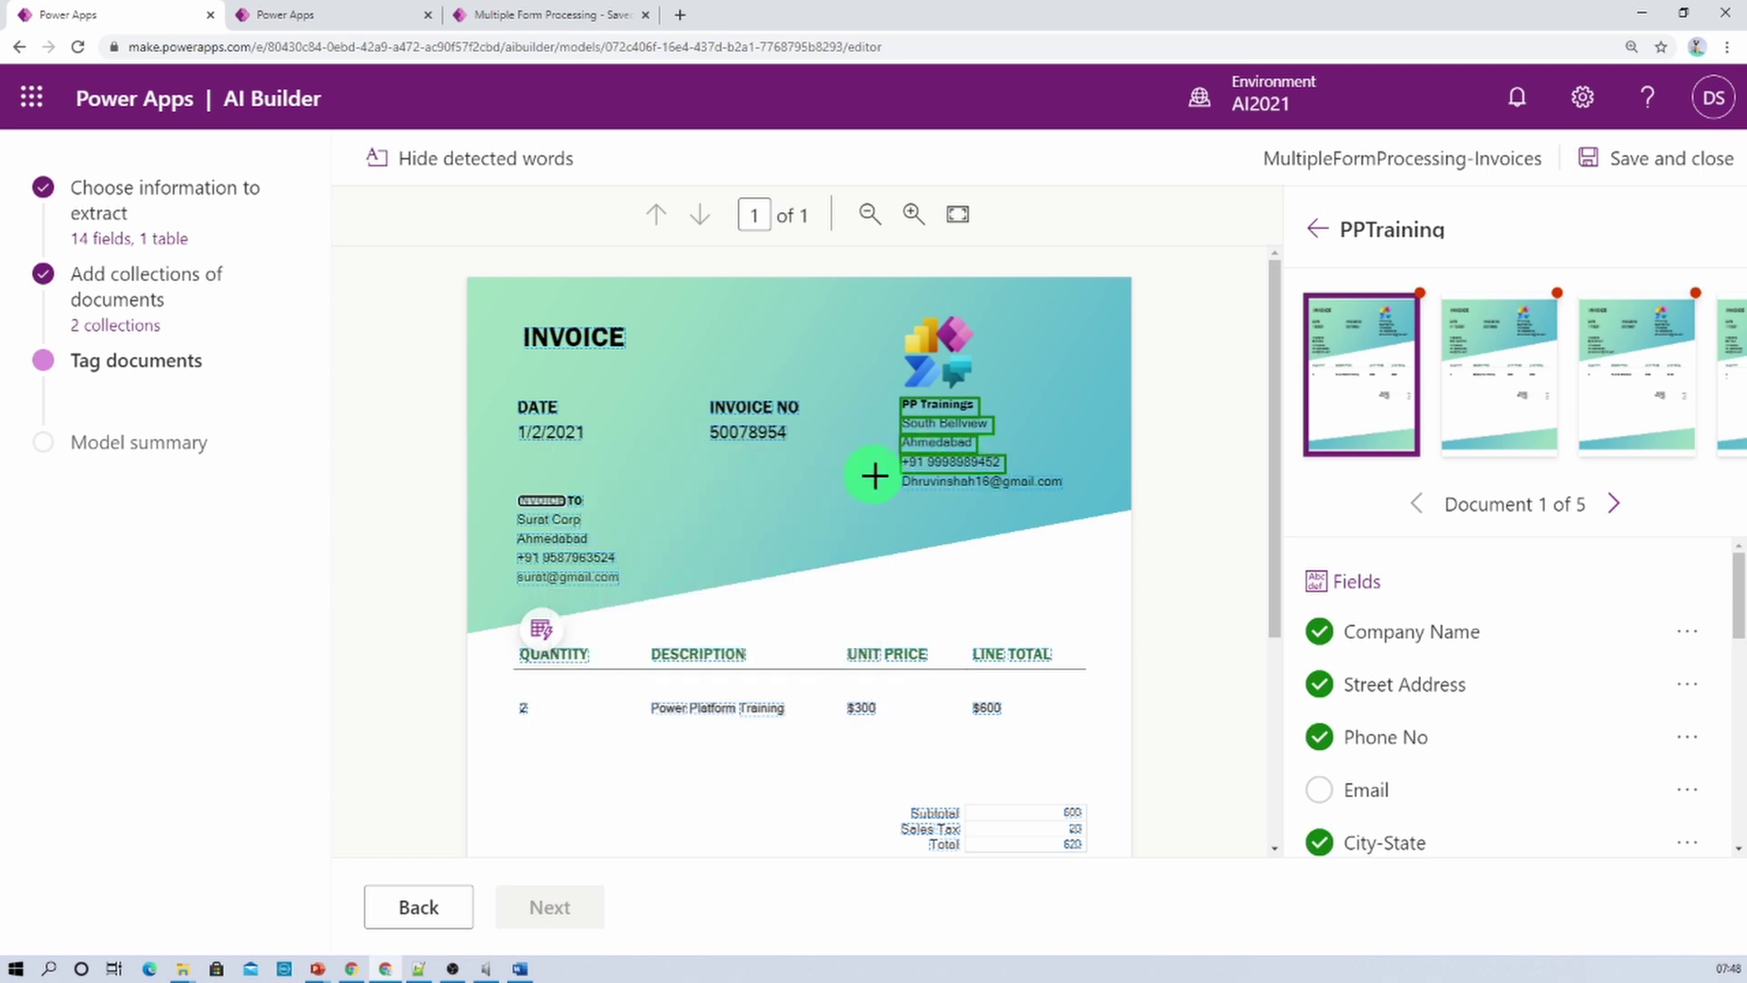
{"action": "left_click_drag", "start_coordinate": [875, 475], "coordinate": [928, 491]}
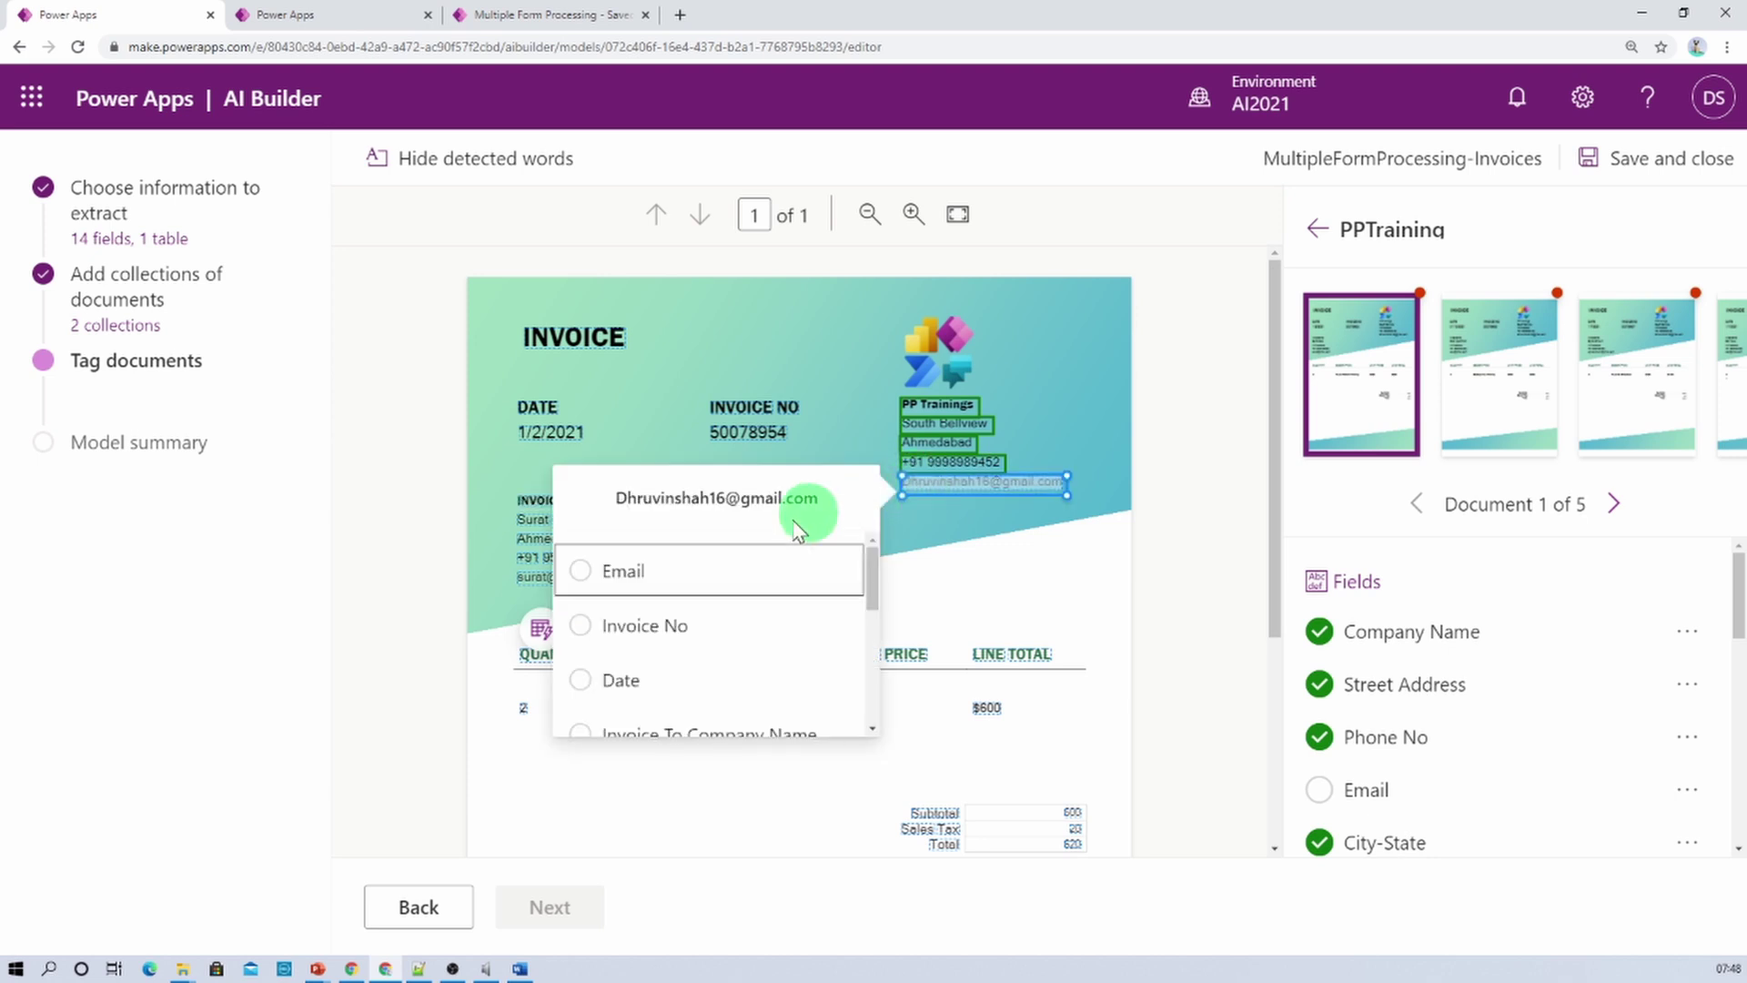
{"action": "left_click", "coordinate": [680, 576]}
Tag the value under INVOICE NO as Invoice No and the value under DATE as Date
{"action": "left_click", "coordinate": [752, 434]}
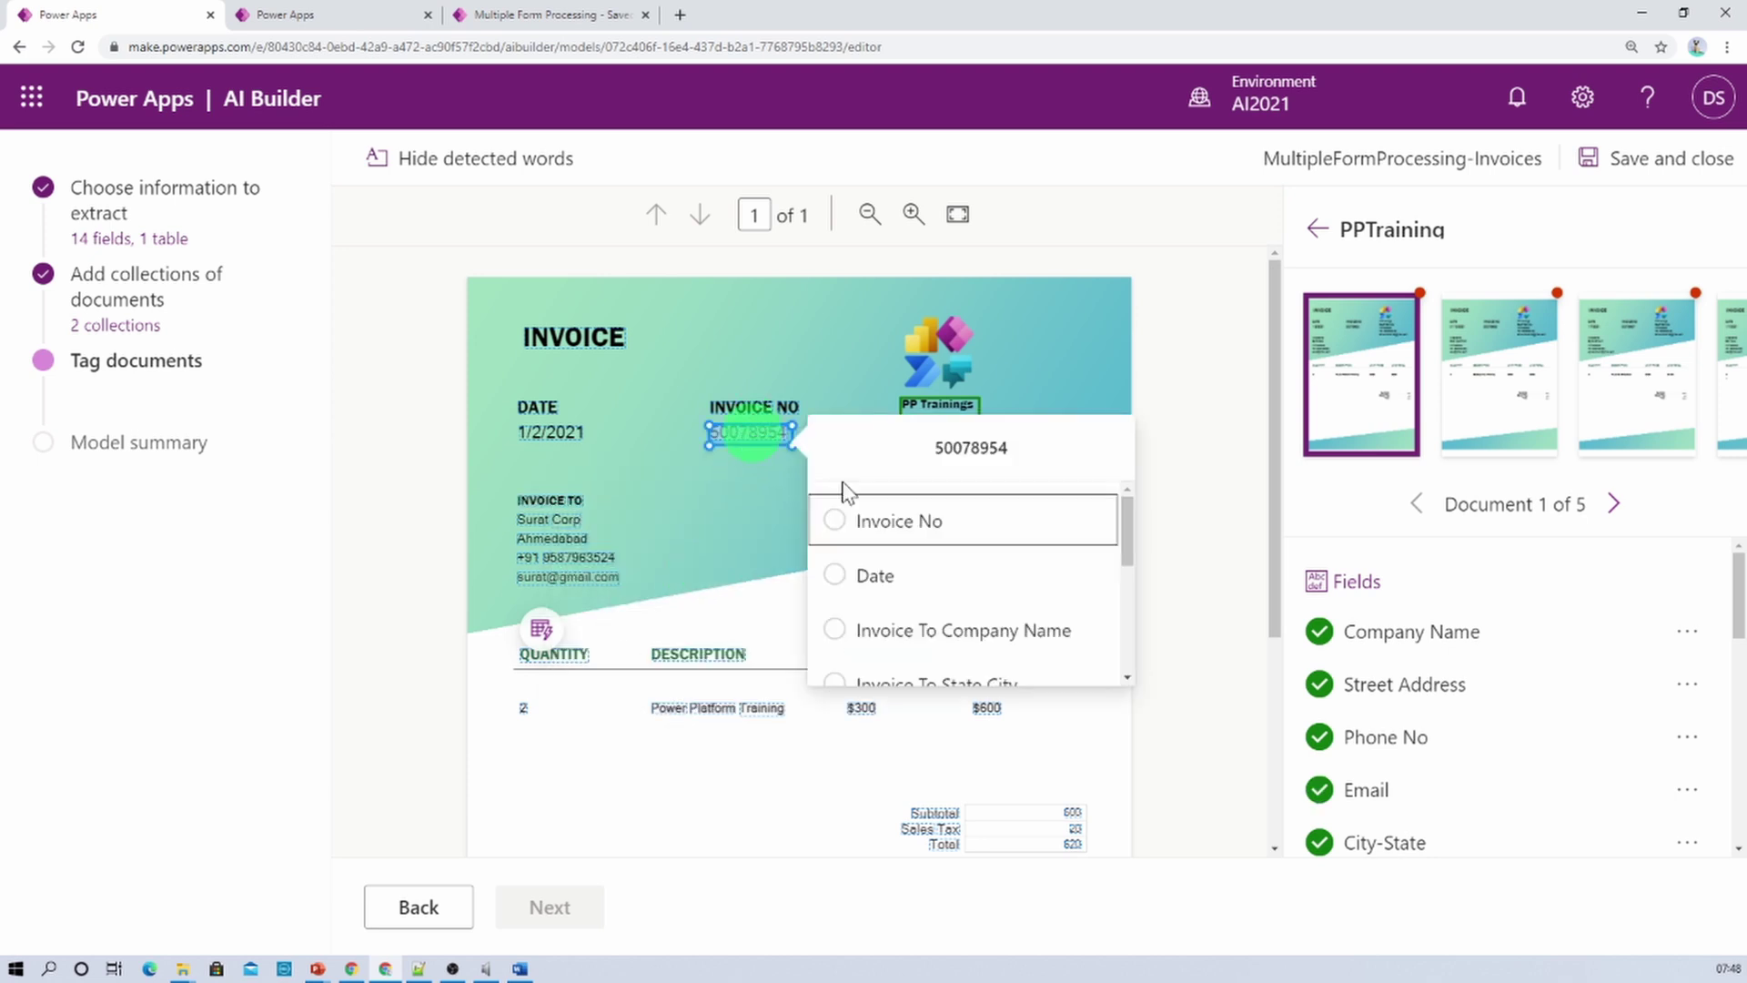
{"action": "left_click", "coordinate": [565, 433]}
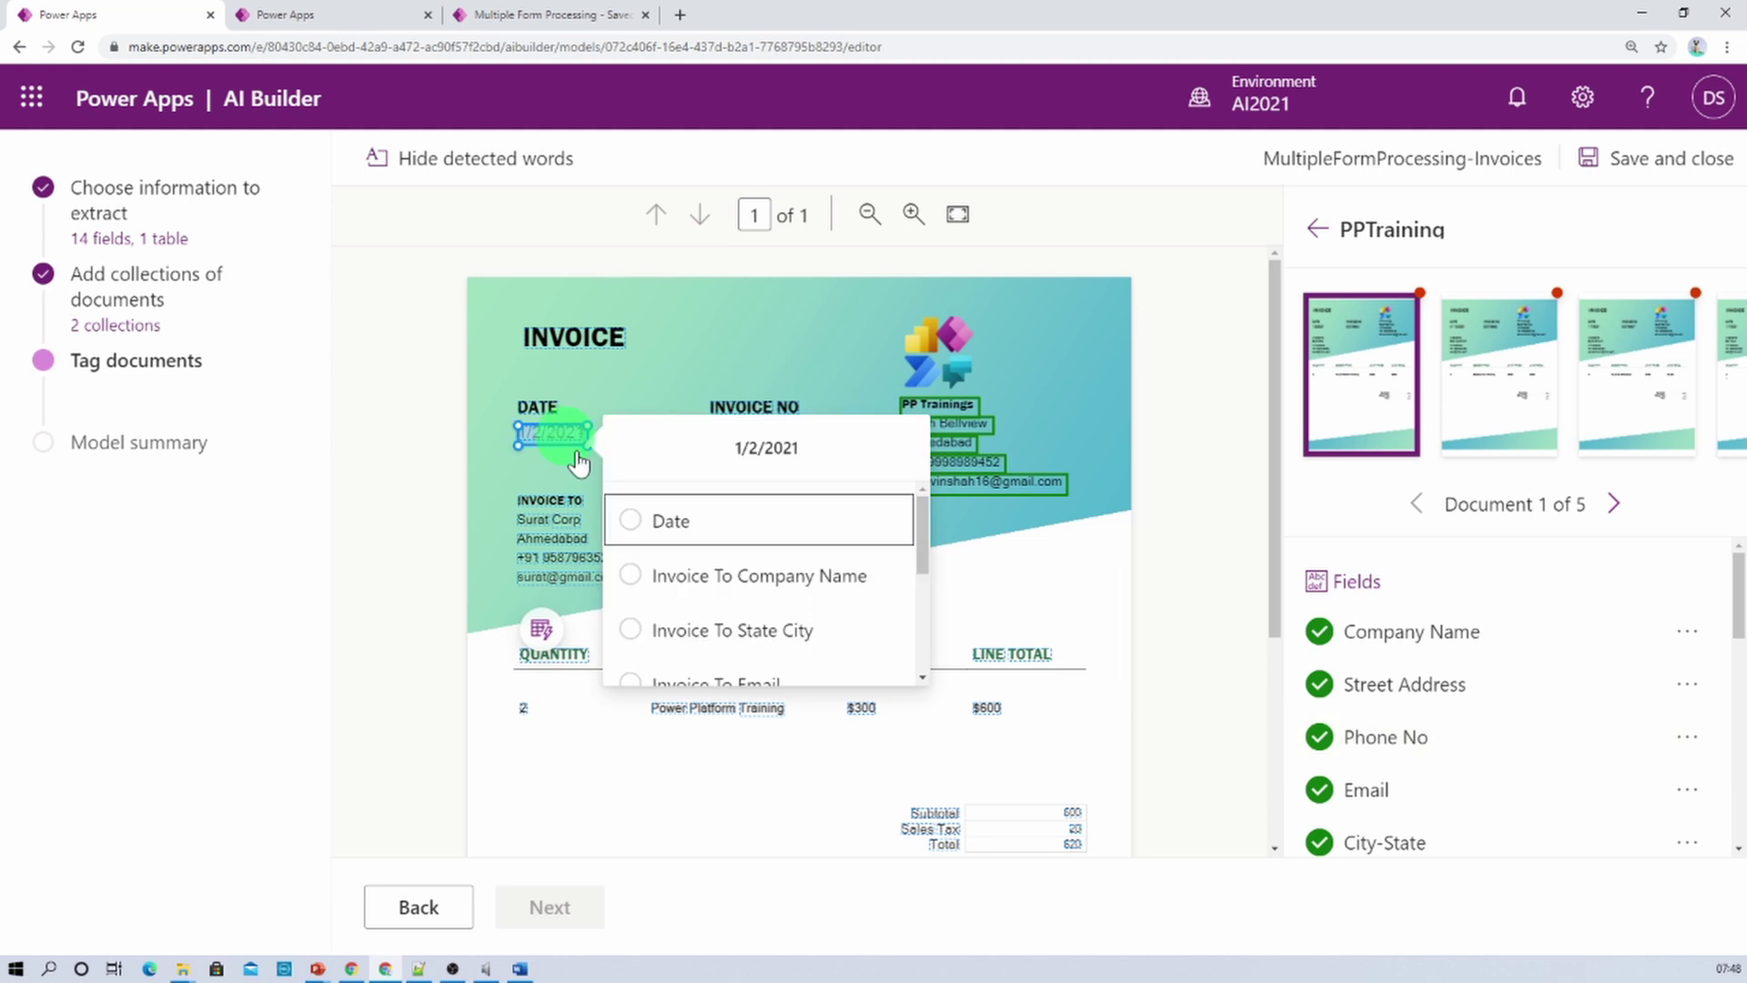
{"action": "left_click", "coordinate": [636, 520]}
Tag the four INVOICE TO lines as Invoice To Company Name, Invoice To State City, Invoice To Phone and Invoice To Email
{"action": "left_click_drag", "start_coordinate": [508, 515], "coordinate": [590, 529]}
{"action": "left_click", "coordinate": [639, 616]}
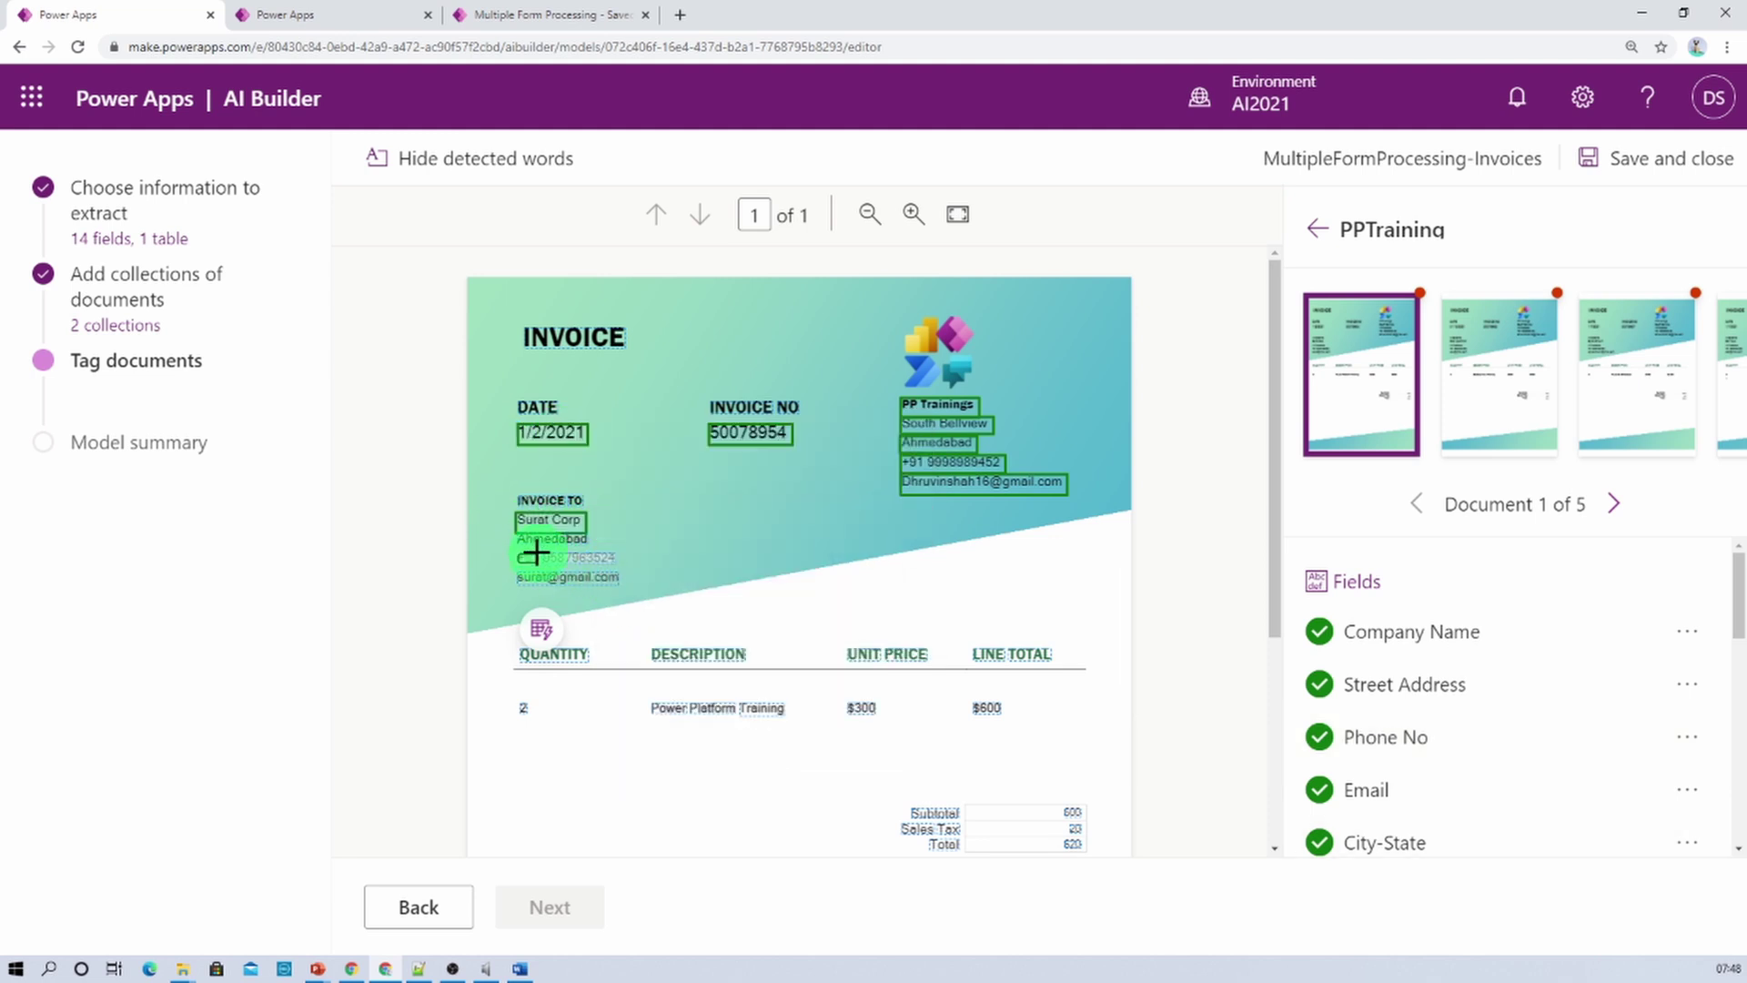
{"action": "left_click", "coordinate": [534, 540]}
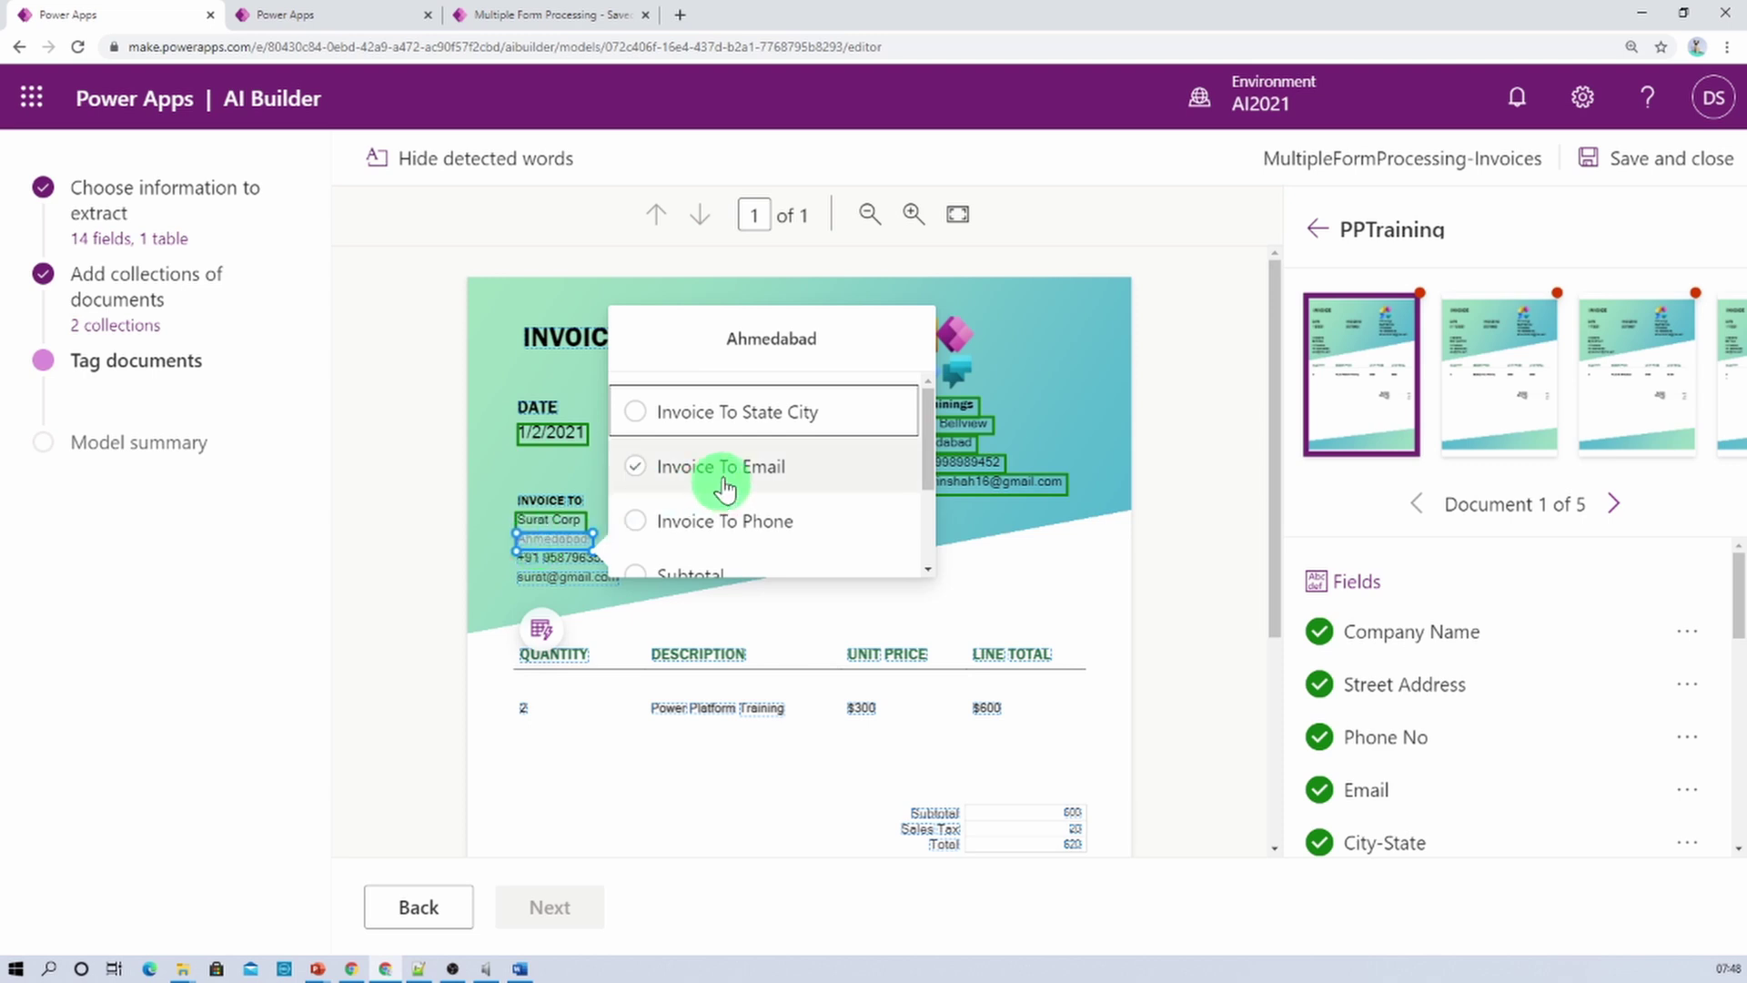
{"action": "left_click", "coordinate": [729, 412]}
{"action": "left_click_drag", "start_coordinate": [509, 551], "coordinate": [624, 565]}
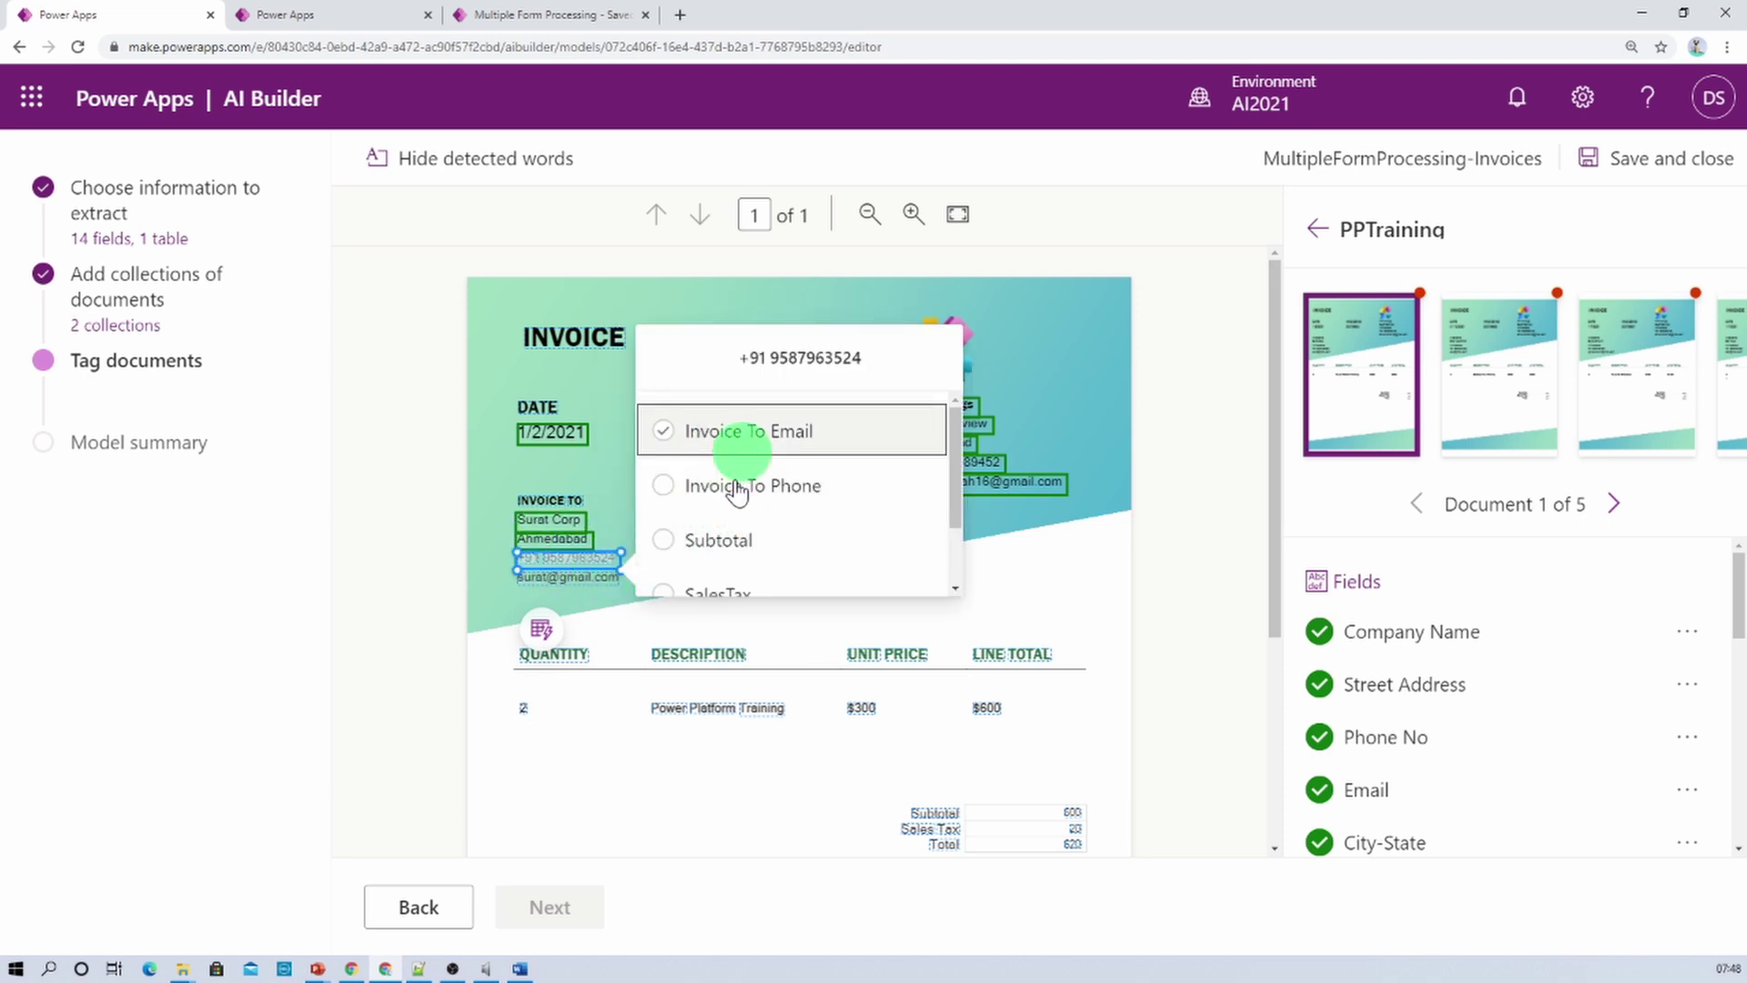
{"action": "left_click", "coordinate": [735, 485]}
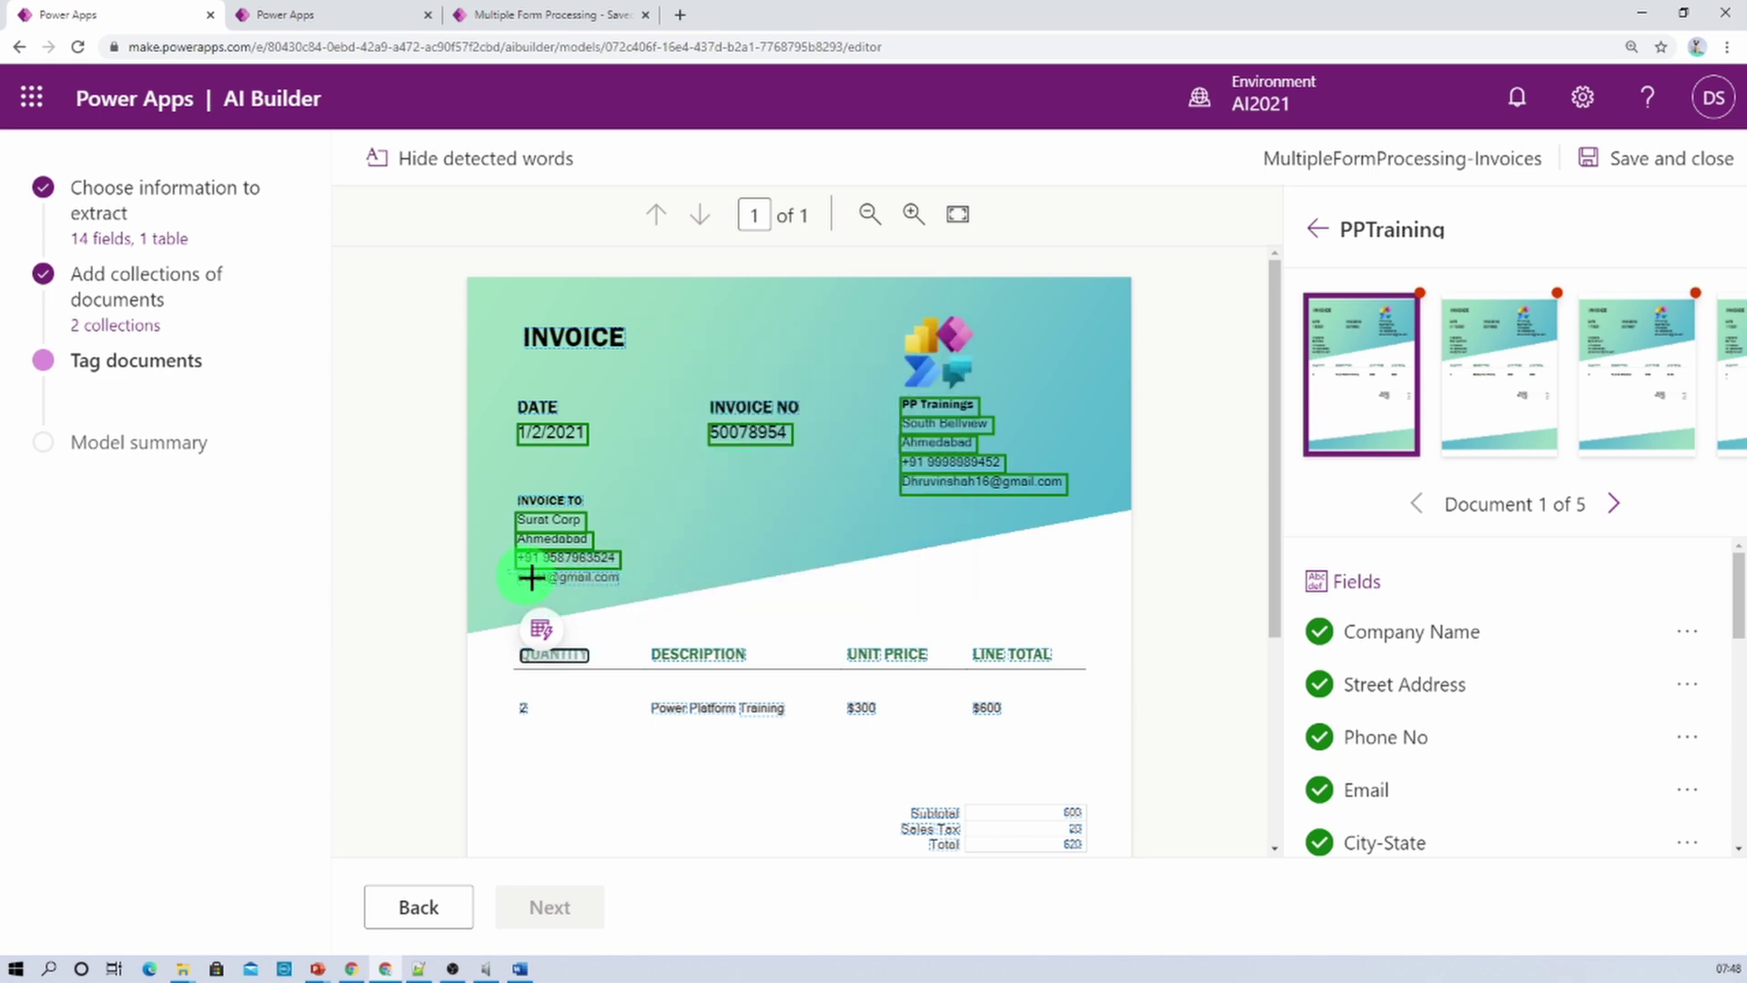
{"action": "left_click_drag", "start_coordinate": [531, 577], "coordinate": [616, 576]}
{"action": "left_click", "coordinate": [742, 464]}
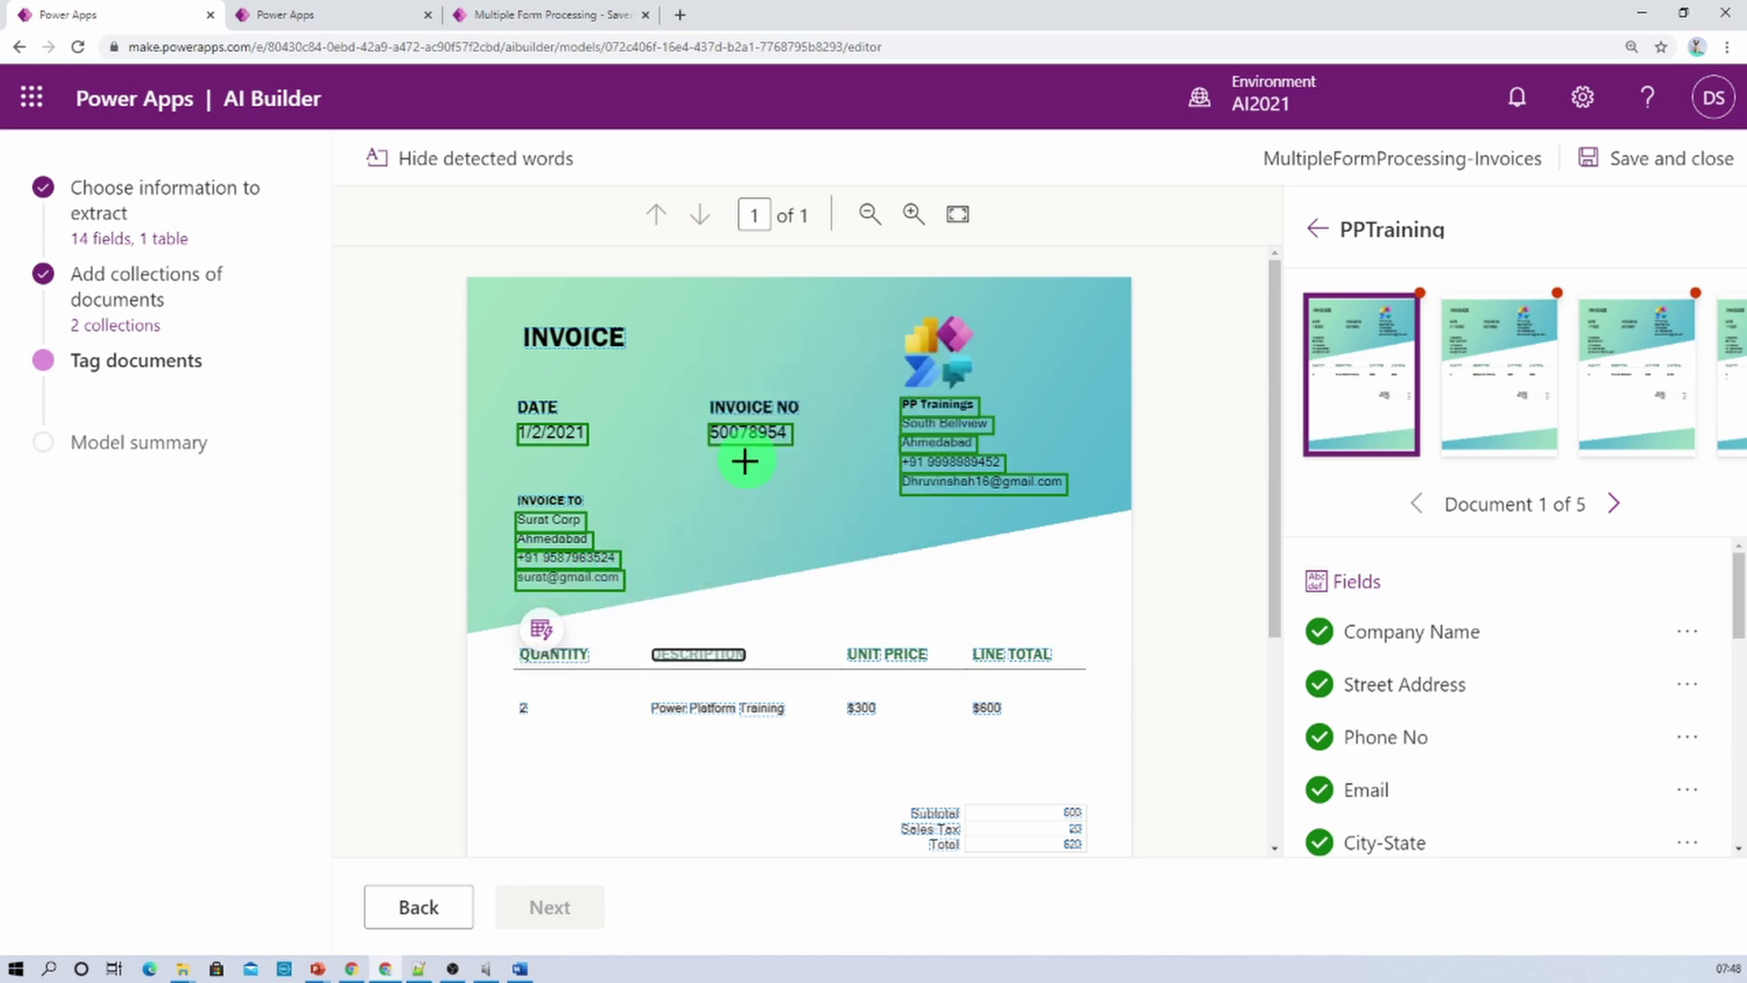
Tag the three amounts below the line items as Subtotal, SalesTax and Total
{"action": "scroll", "coordinate": [859, 546], "scroll_direction": "down", "scroll_amount": 2}
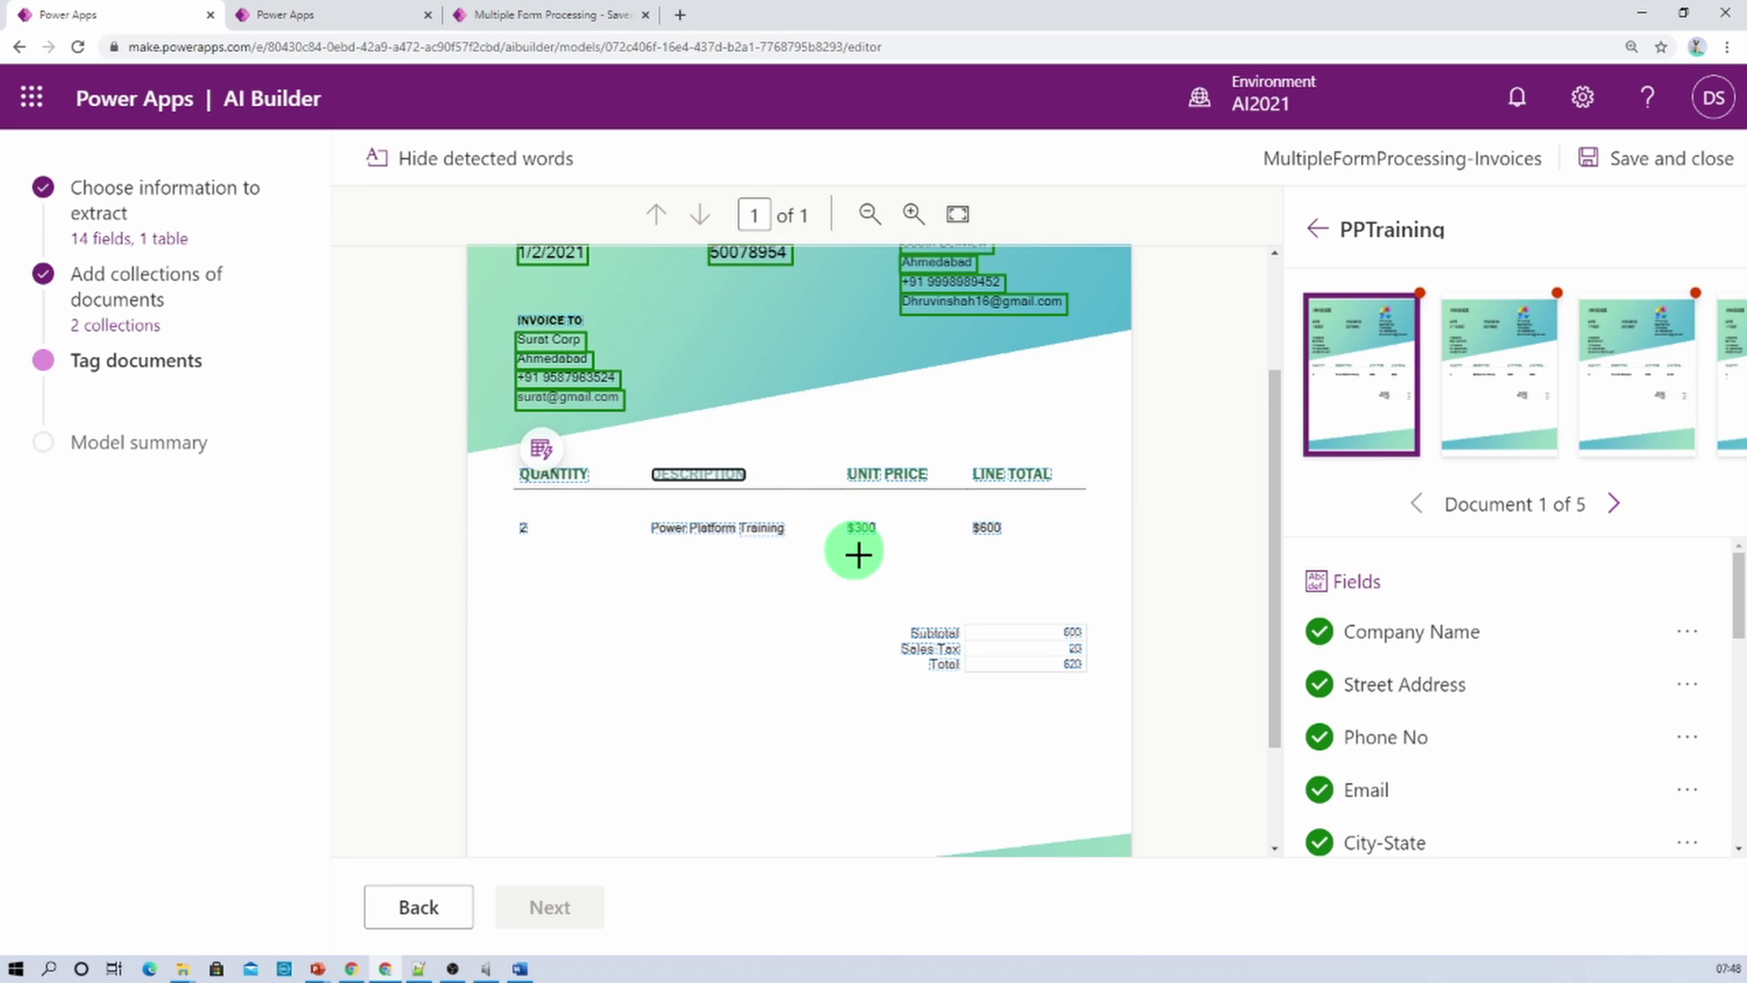
{"action": "left_click", "coordinate": [1073, 629]}
{"action": "left_click", "coordinate": [900, 539]}
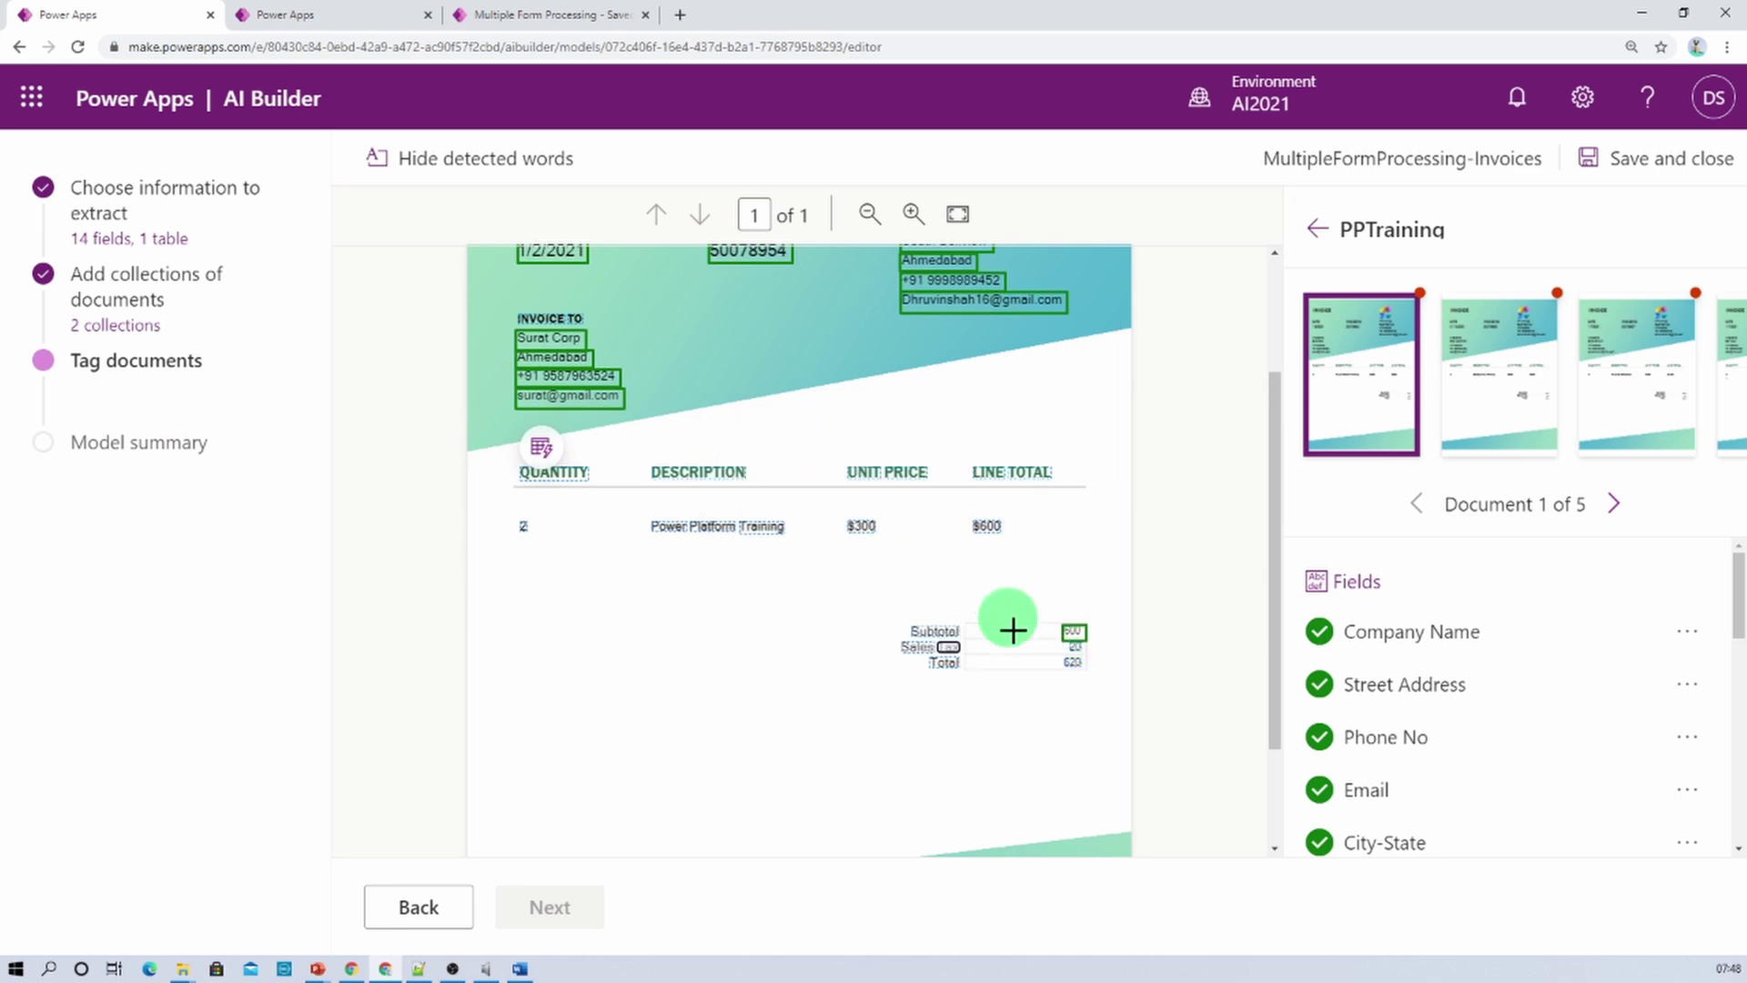
{"action": "left_click", "coordinate": [1076, 645]}
{"action": "left_click", "coordinate": [920, 602]}
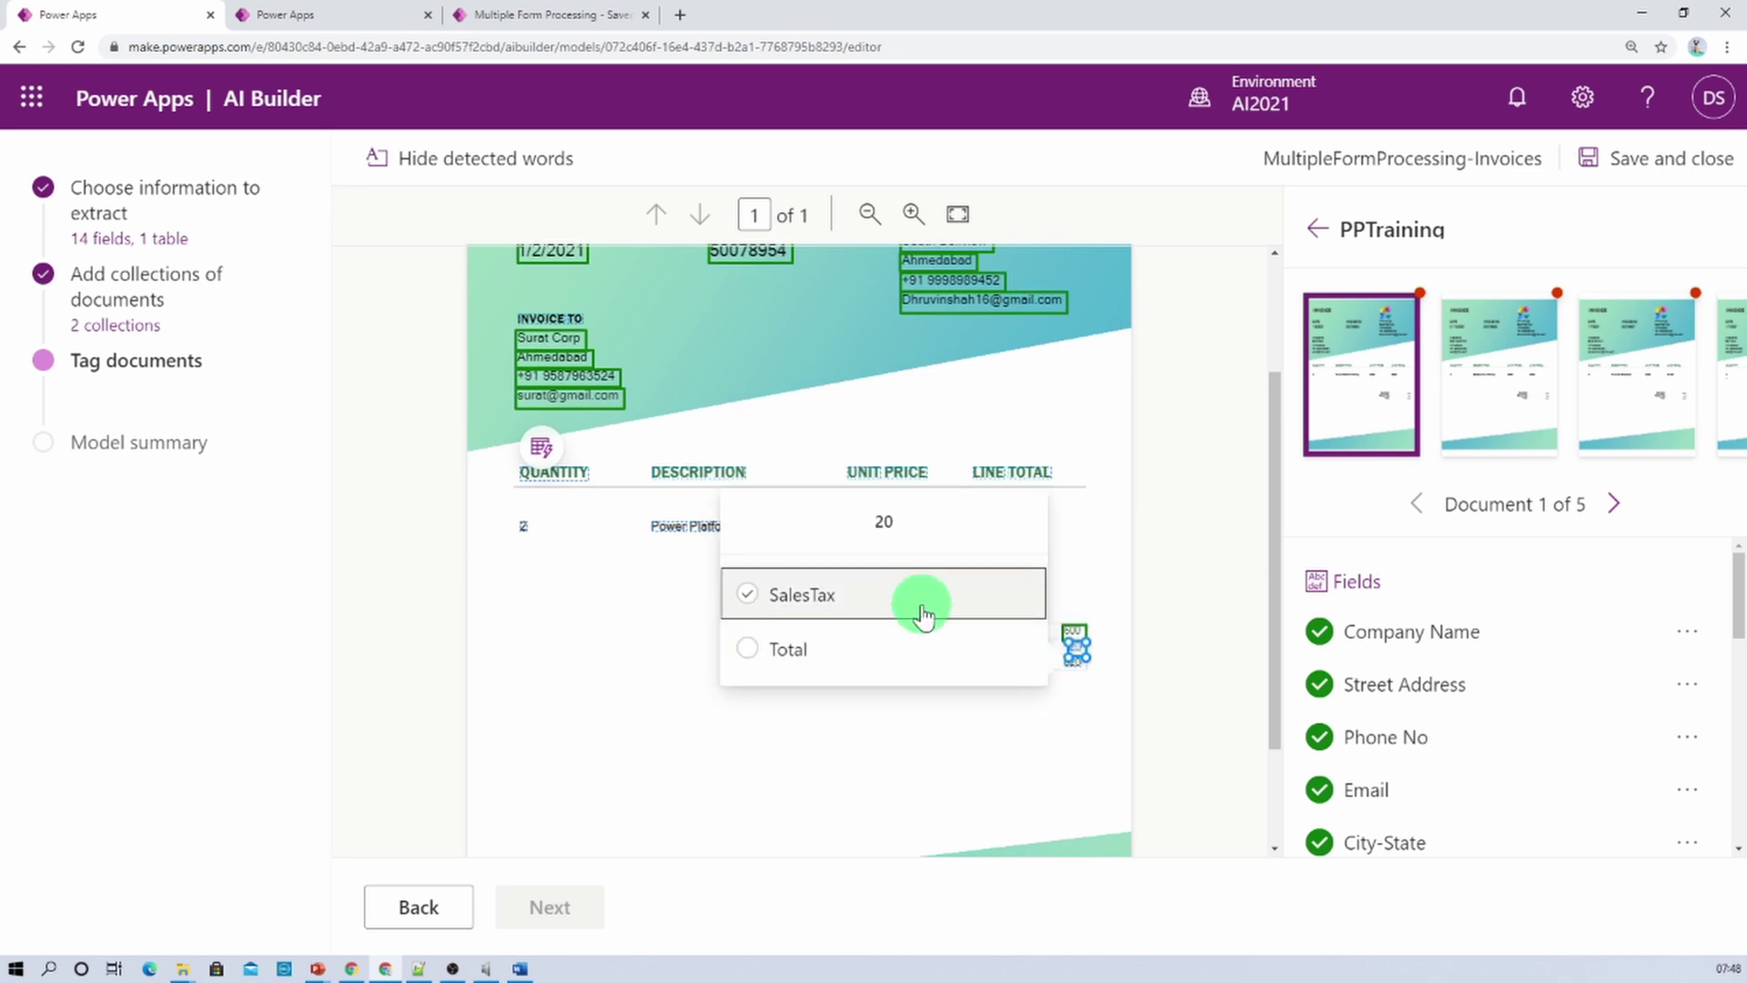
{"action": "left_click", "coordinate": [1073, 663]}
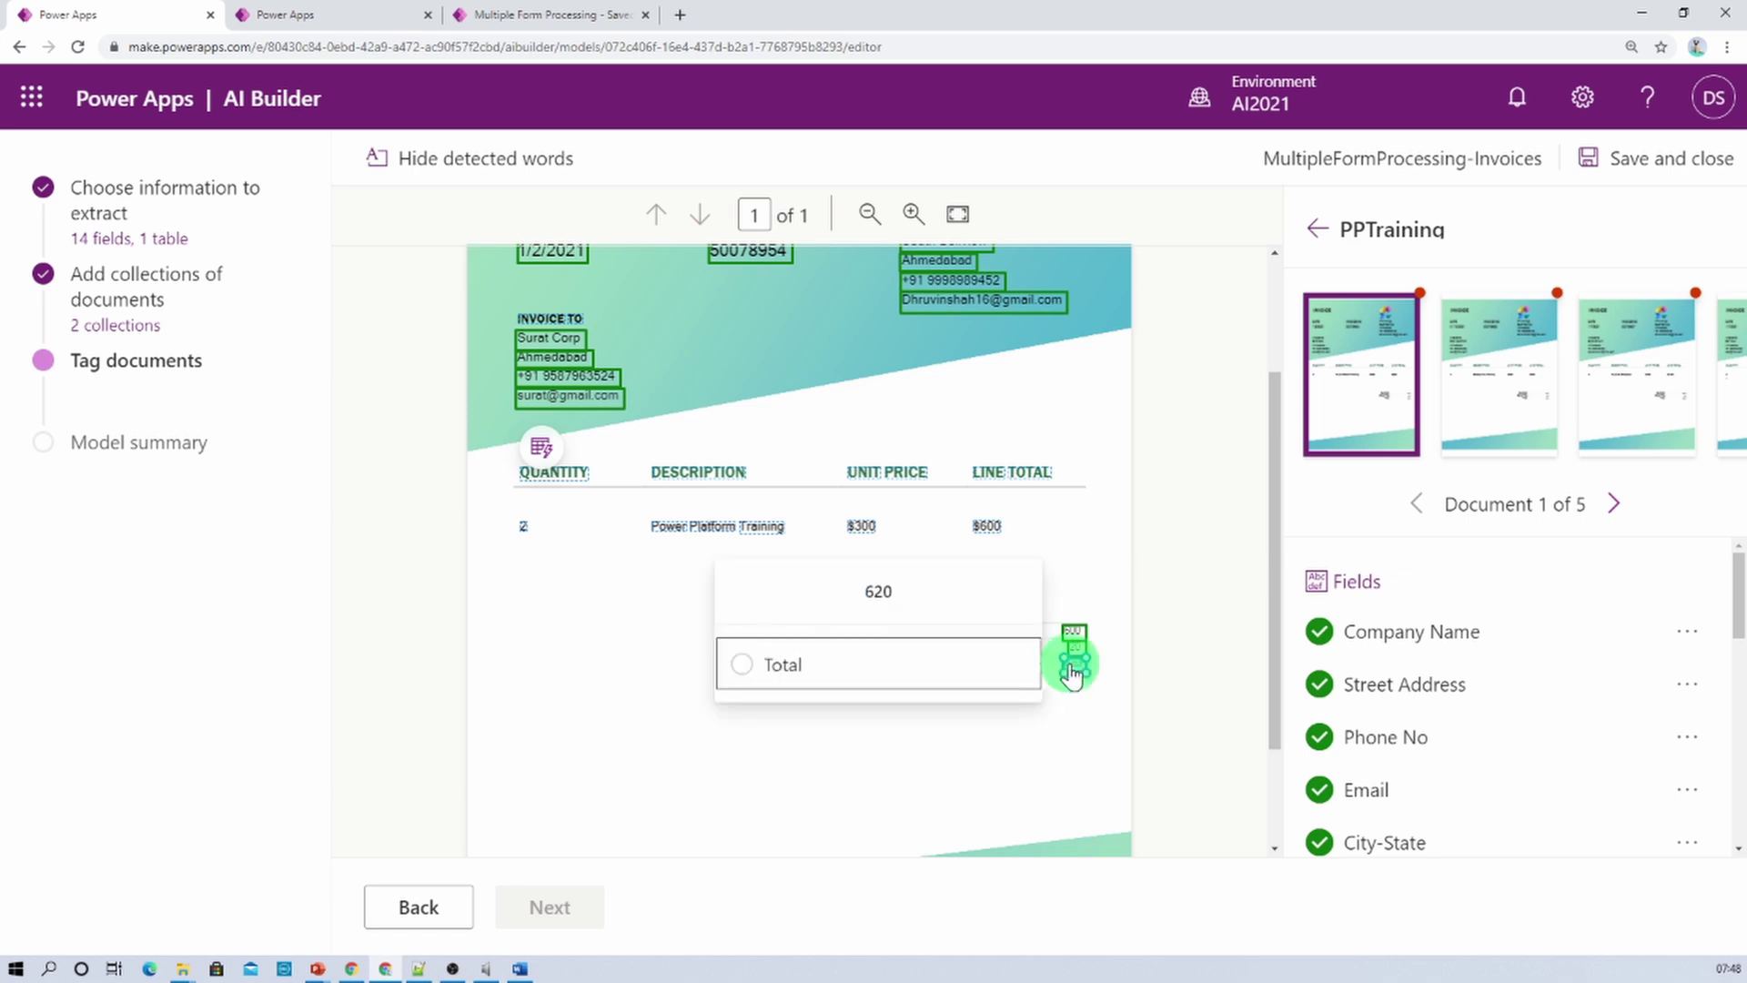
{"action": "left_click", "coordinate": [875, 669]}
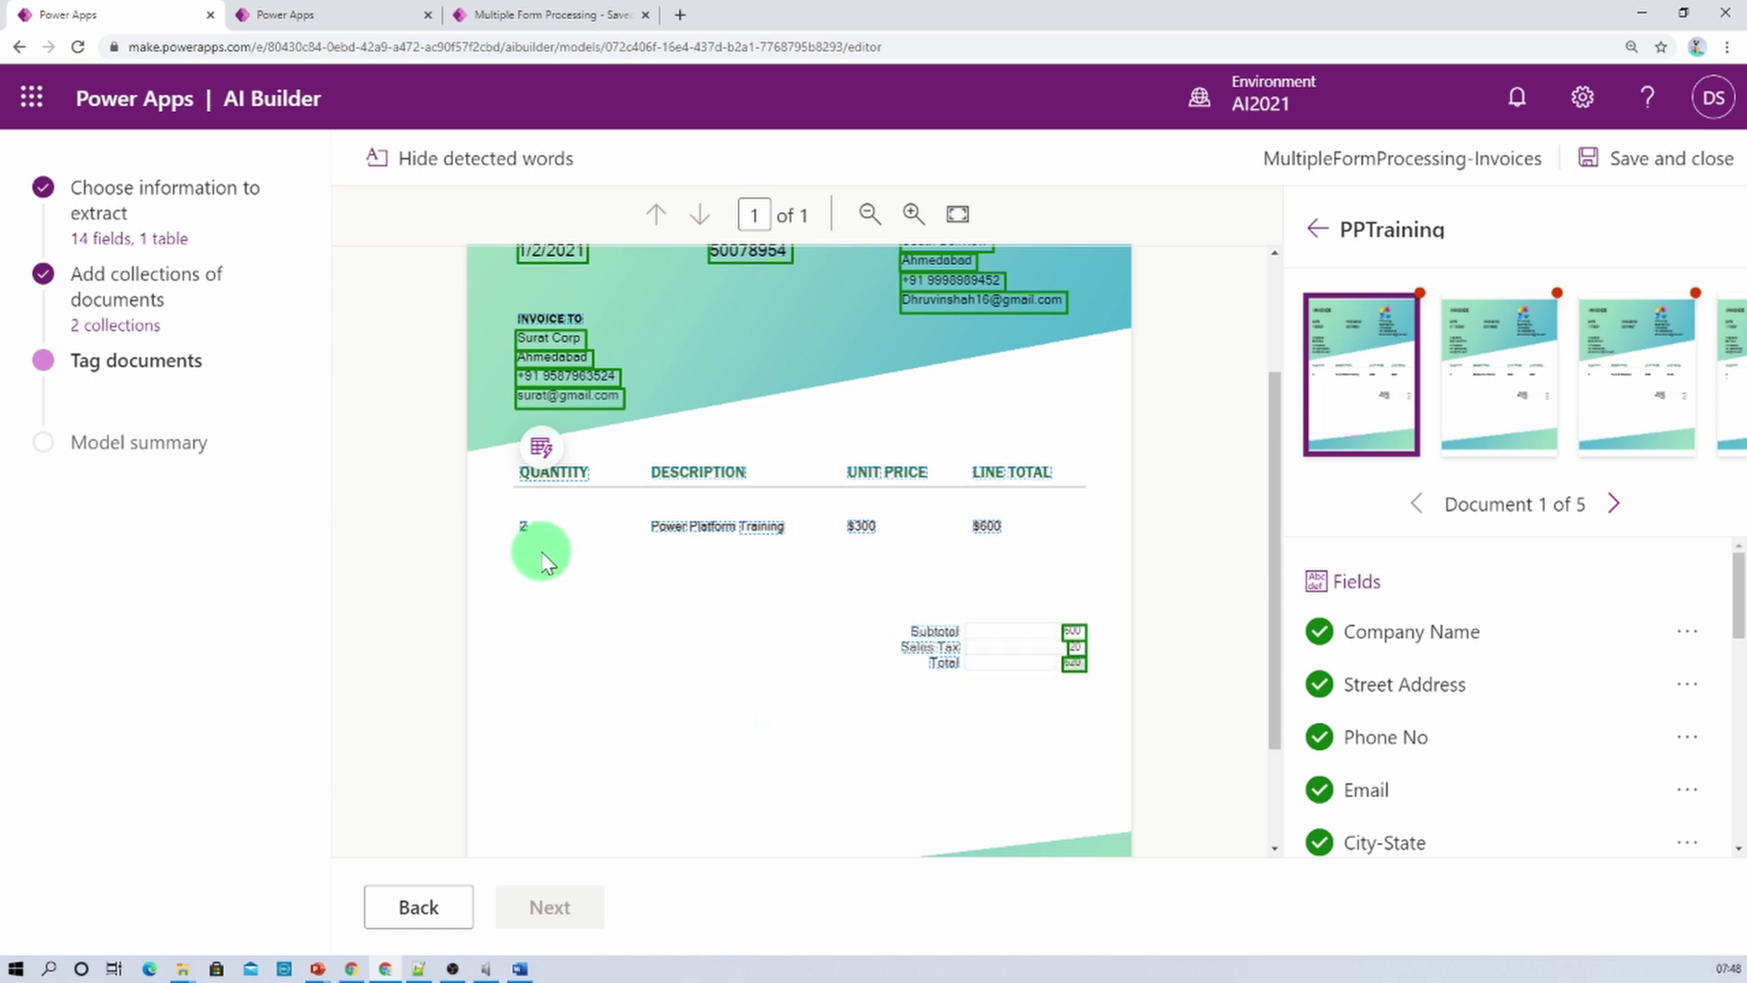
Tag the detected line-item table on the invoice as LineItems-Product
{"action": "left_click", "coordinate": [540, 450]}
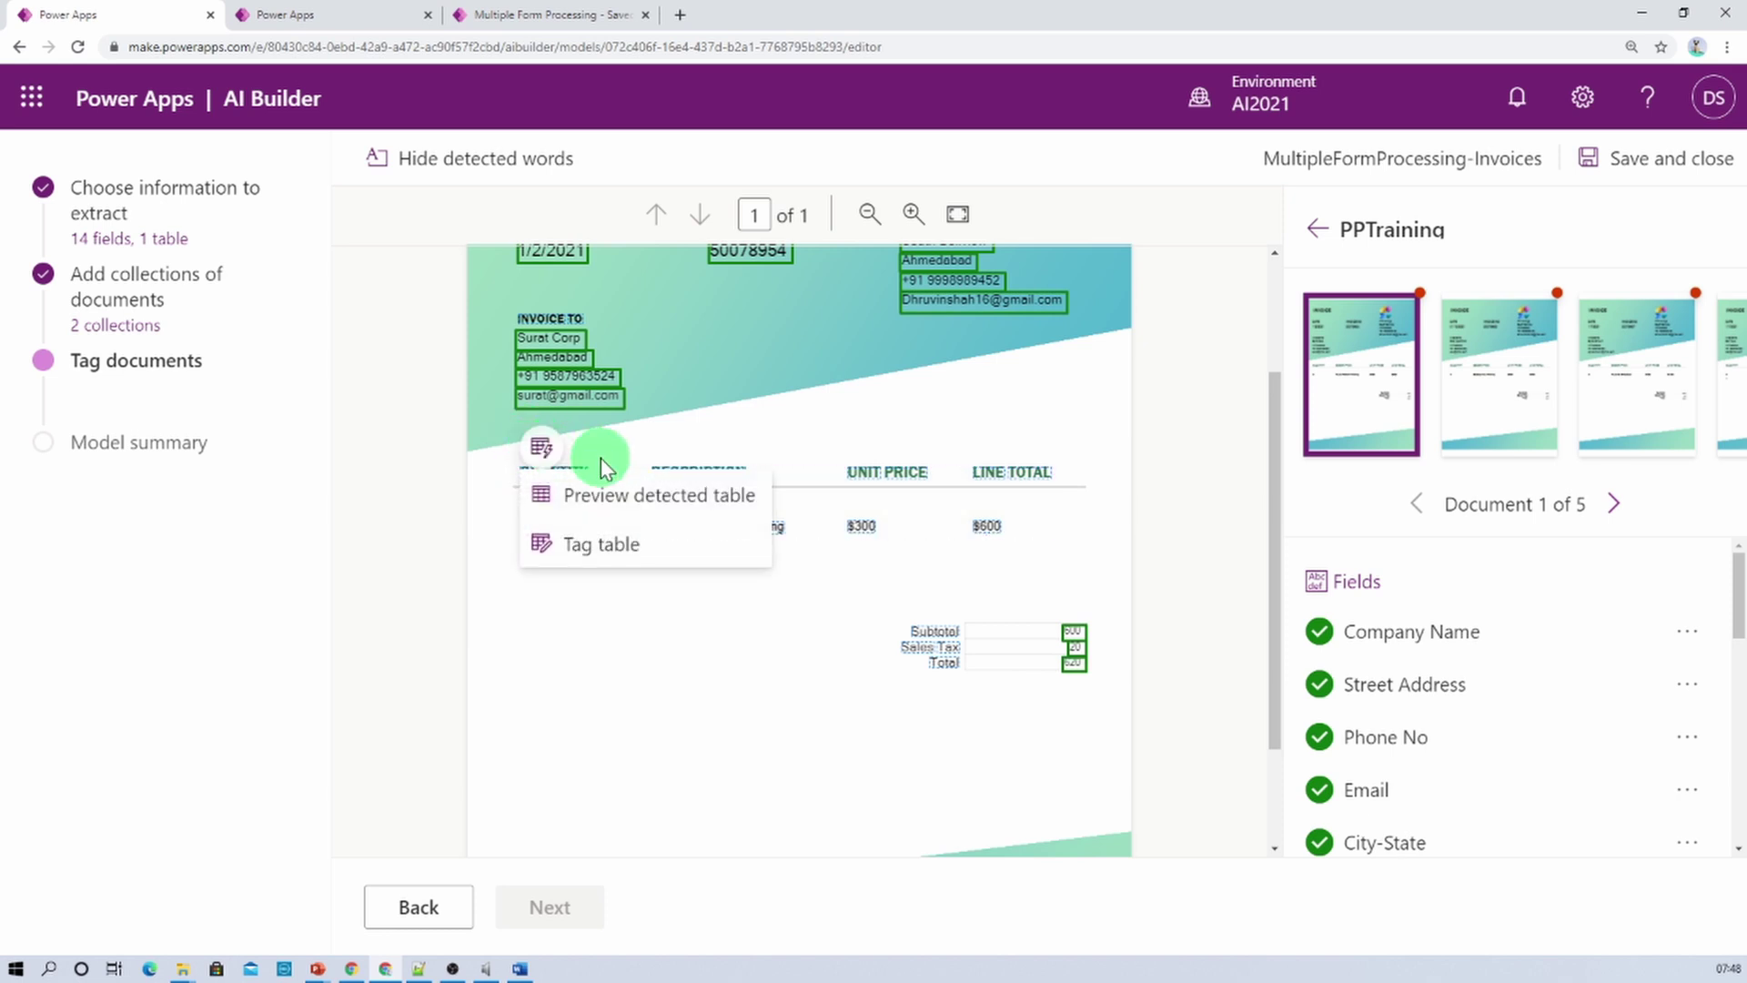
{"action": "left_click", "coordinate": [626, 554]}
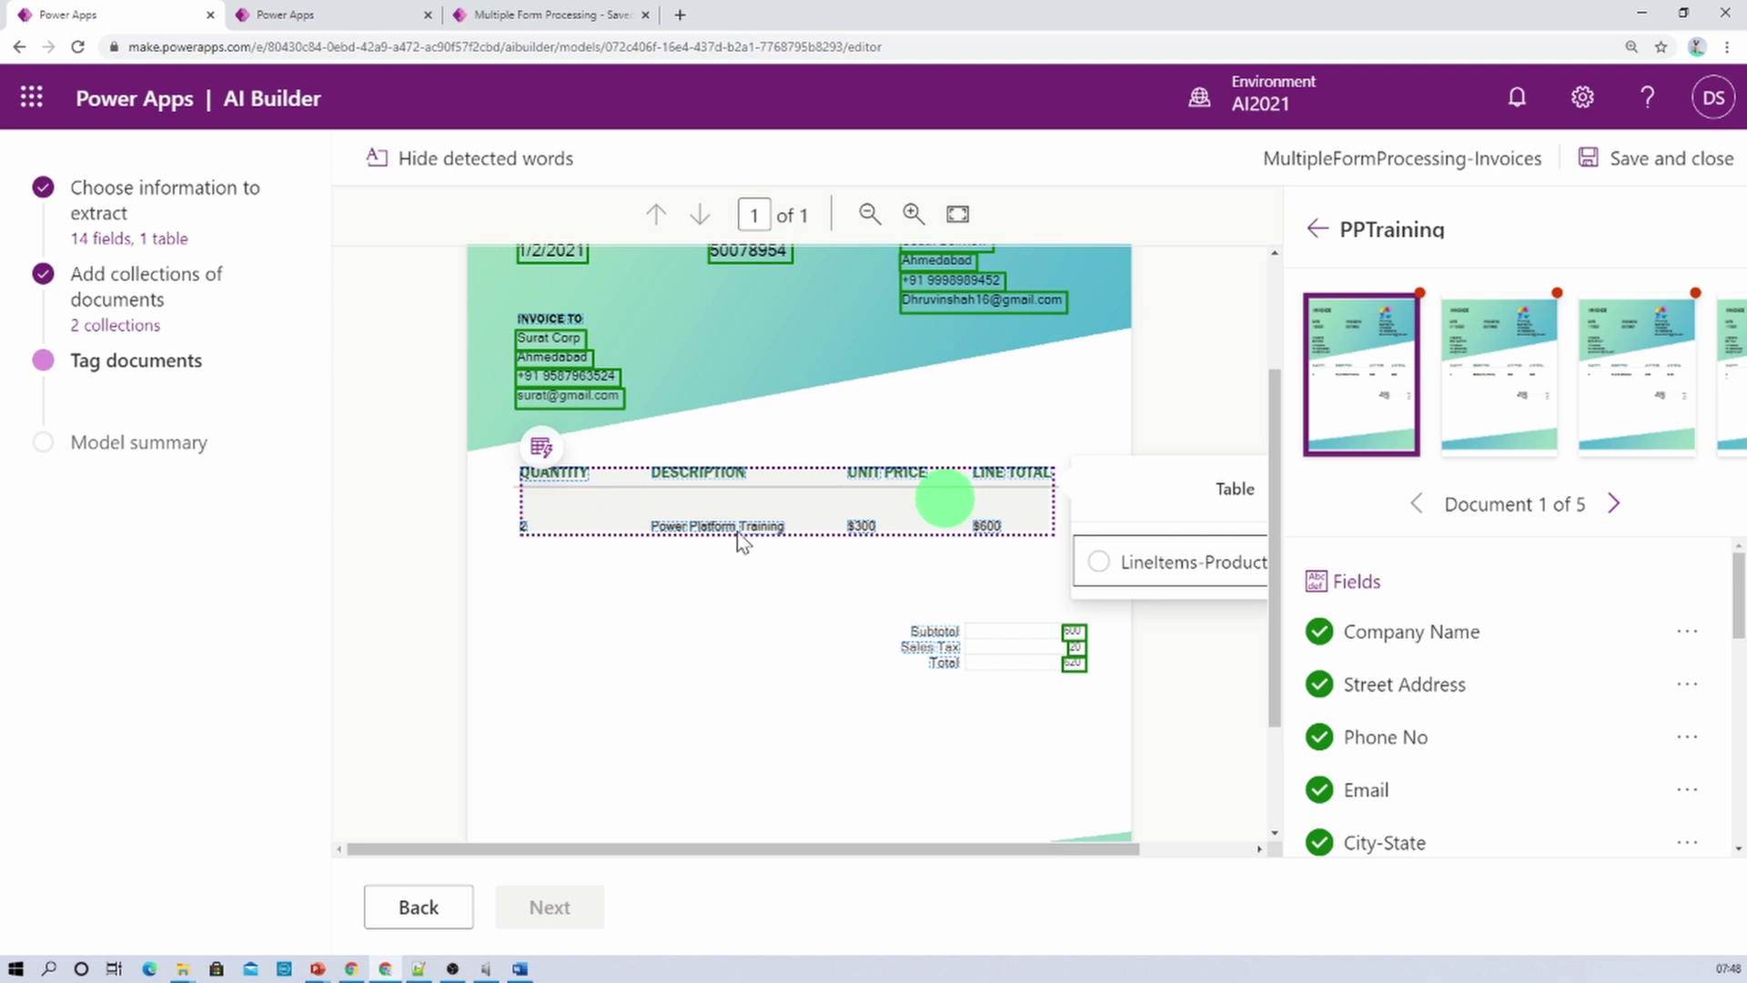
{"action": "left_click", "coordinate": [1106, 562]}
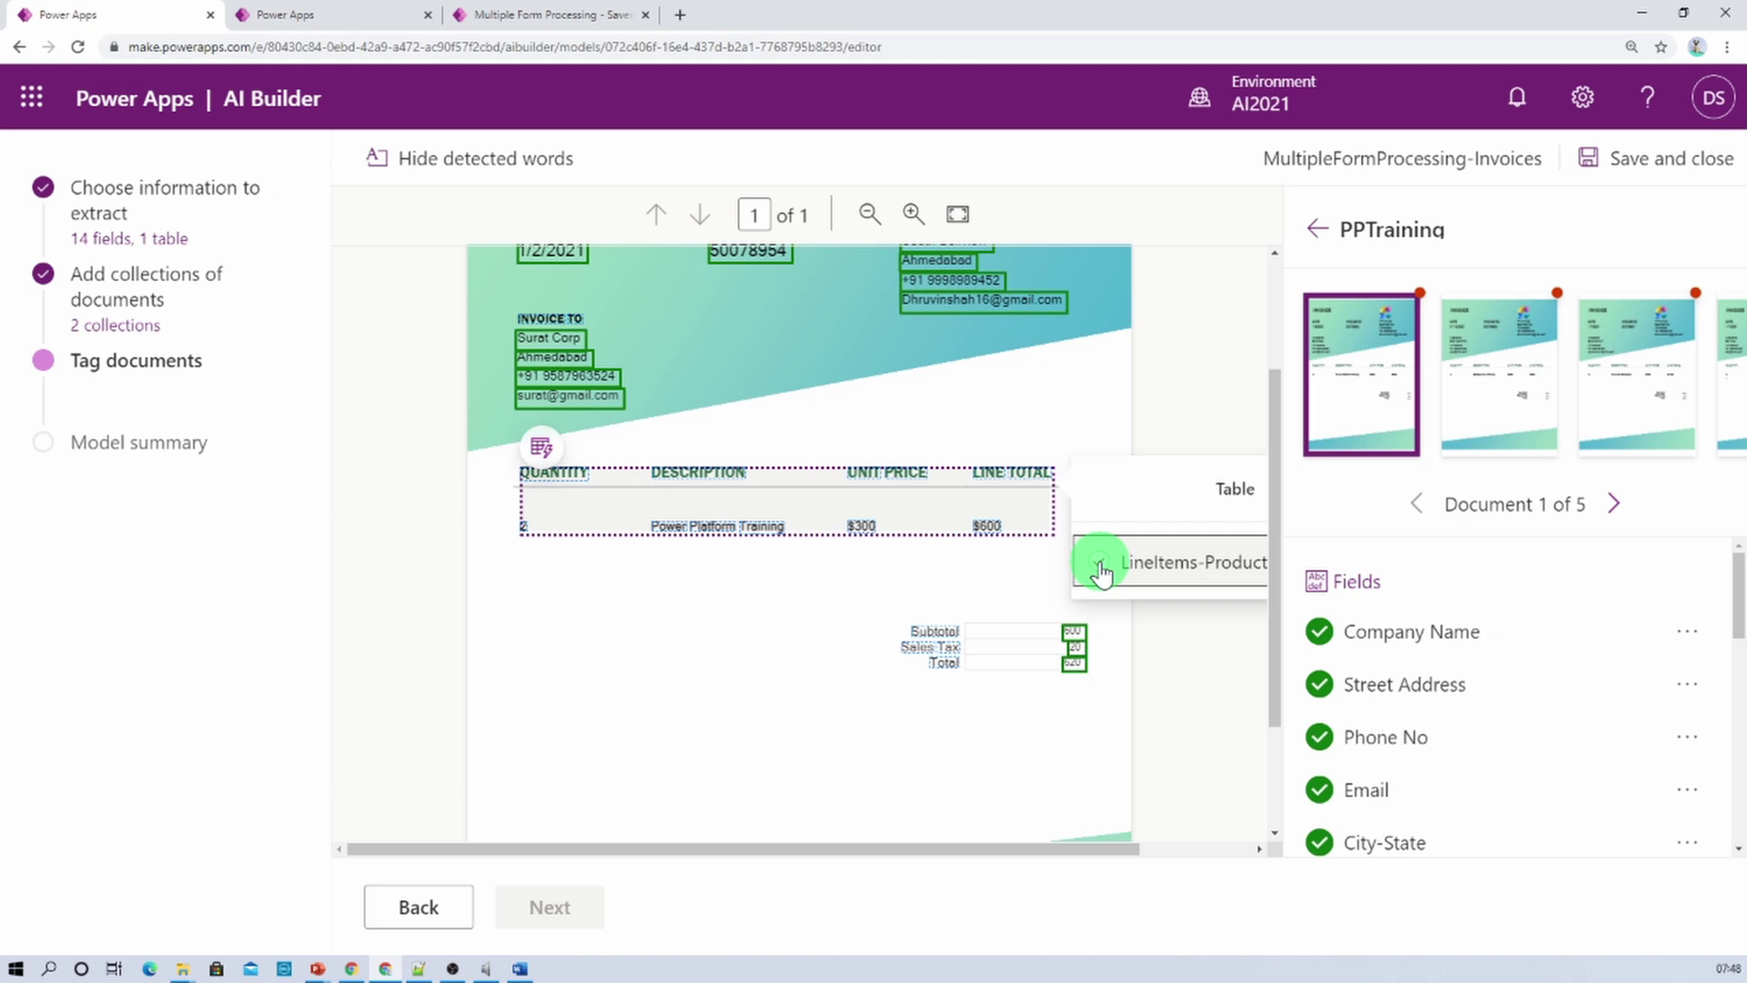
{"action": "left_click", "coordinate": [1101, 568]}
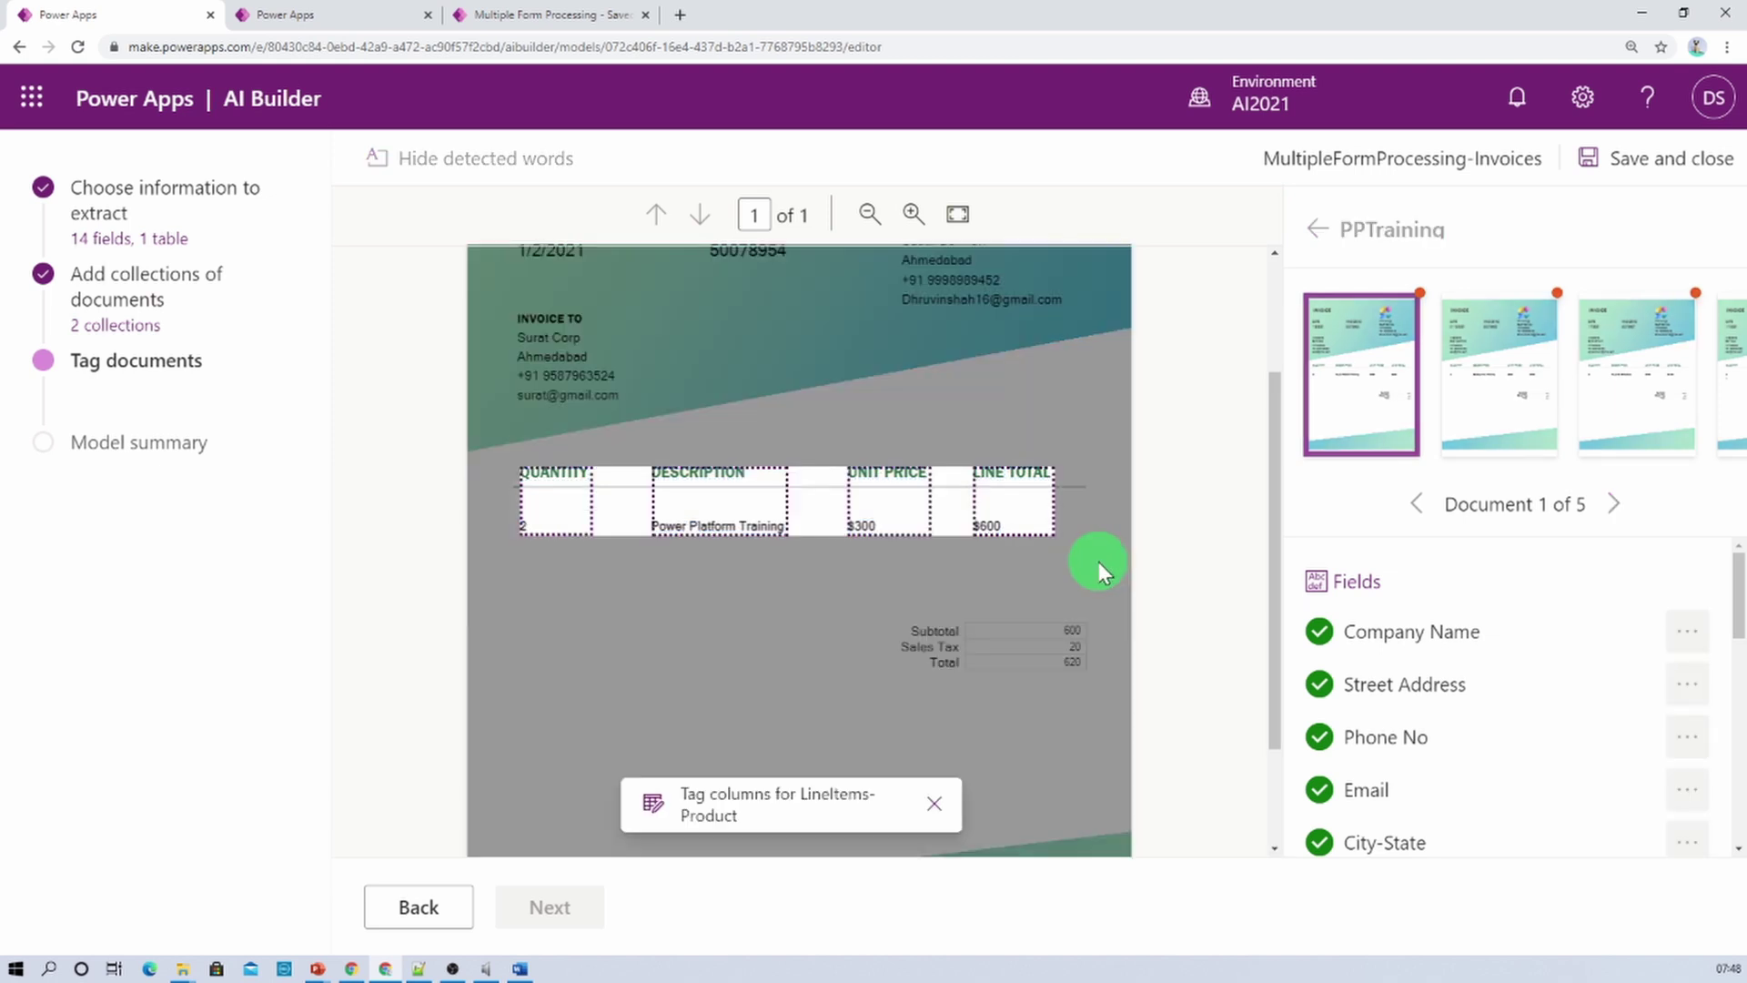
Tag the four table columns of the first PPTraining invoice as Quantity, Description, Unit Price and Line Total
{"action": "left_click", "coordinate": [555, 521]}
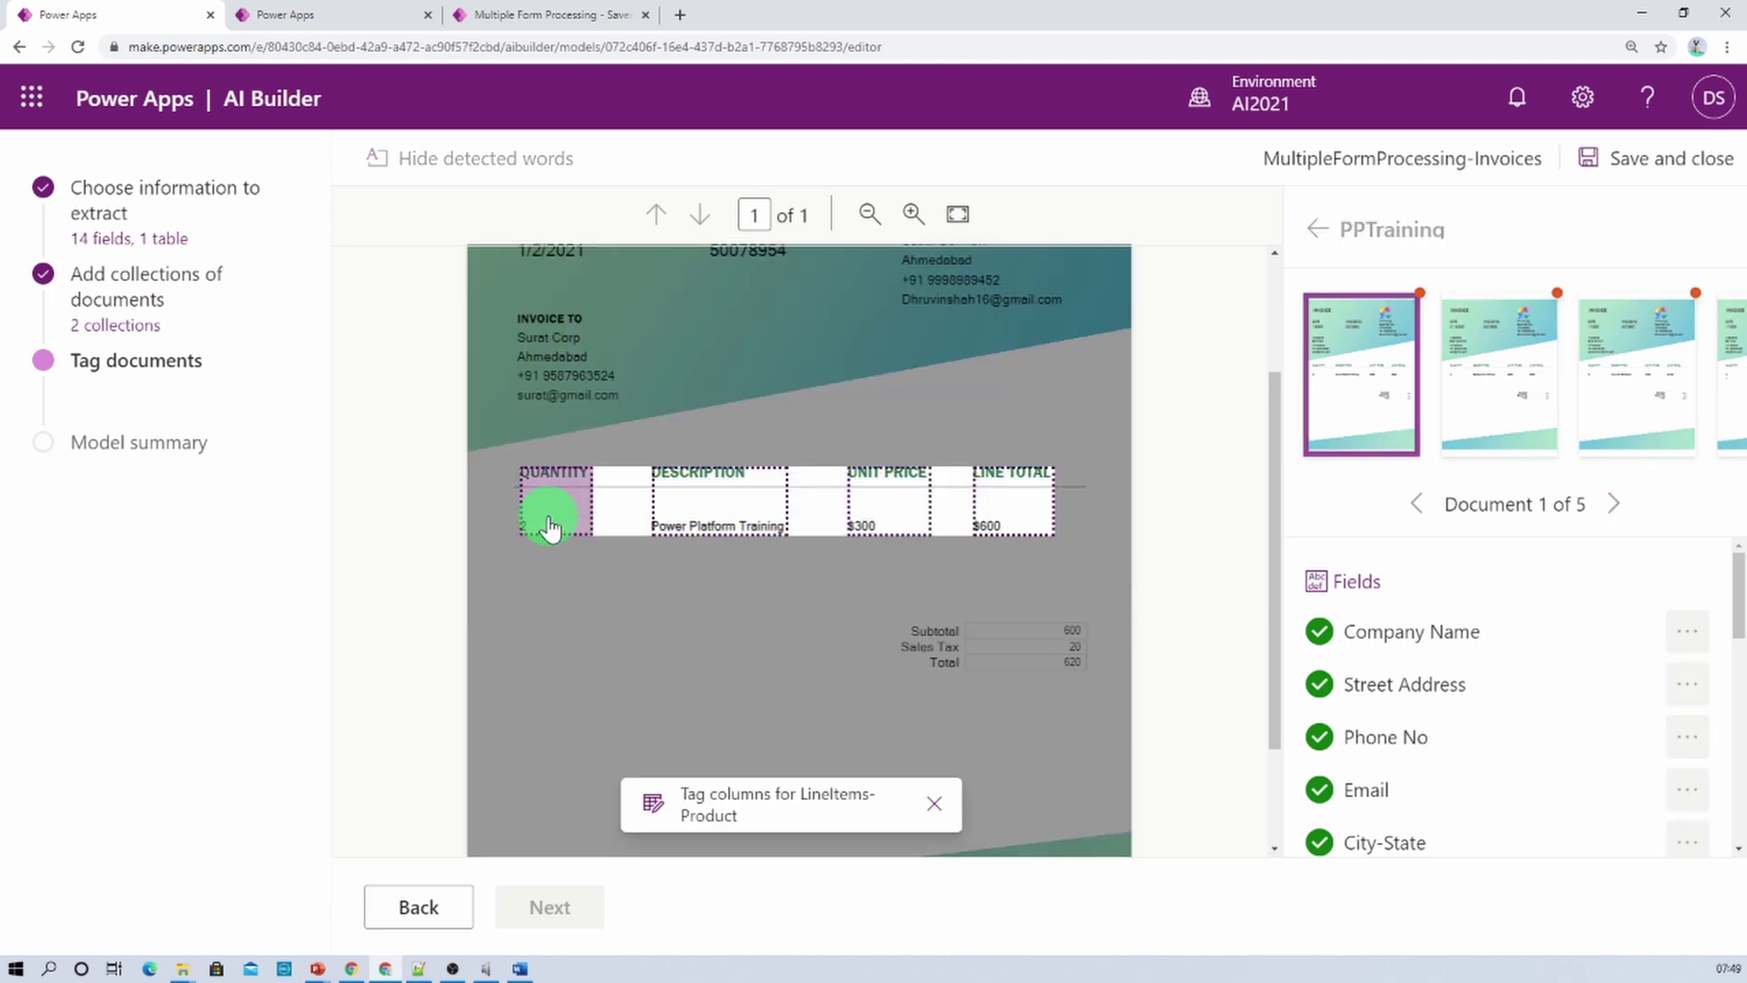
{"action": "left_click", "coordinate": [707, 615]}
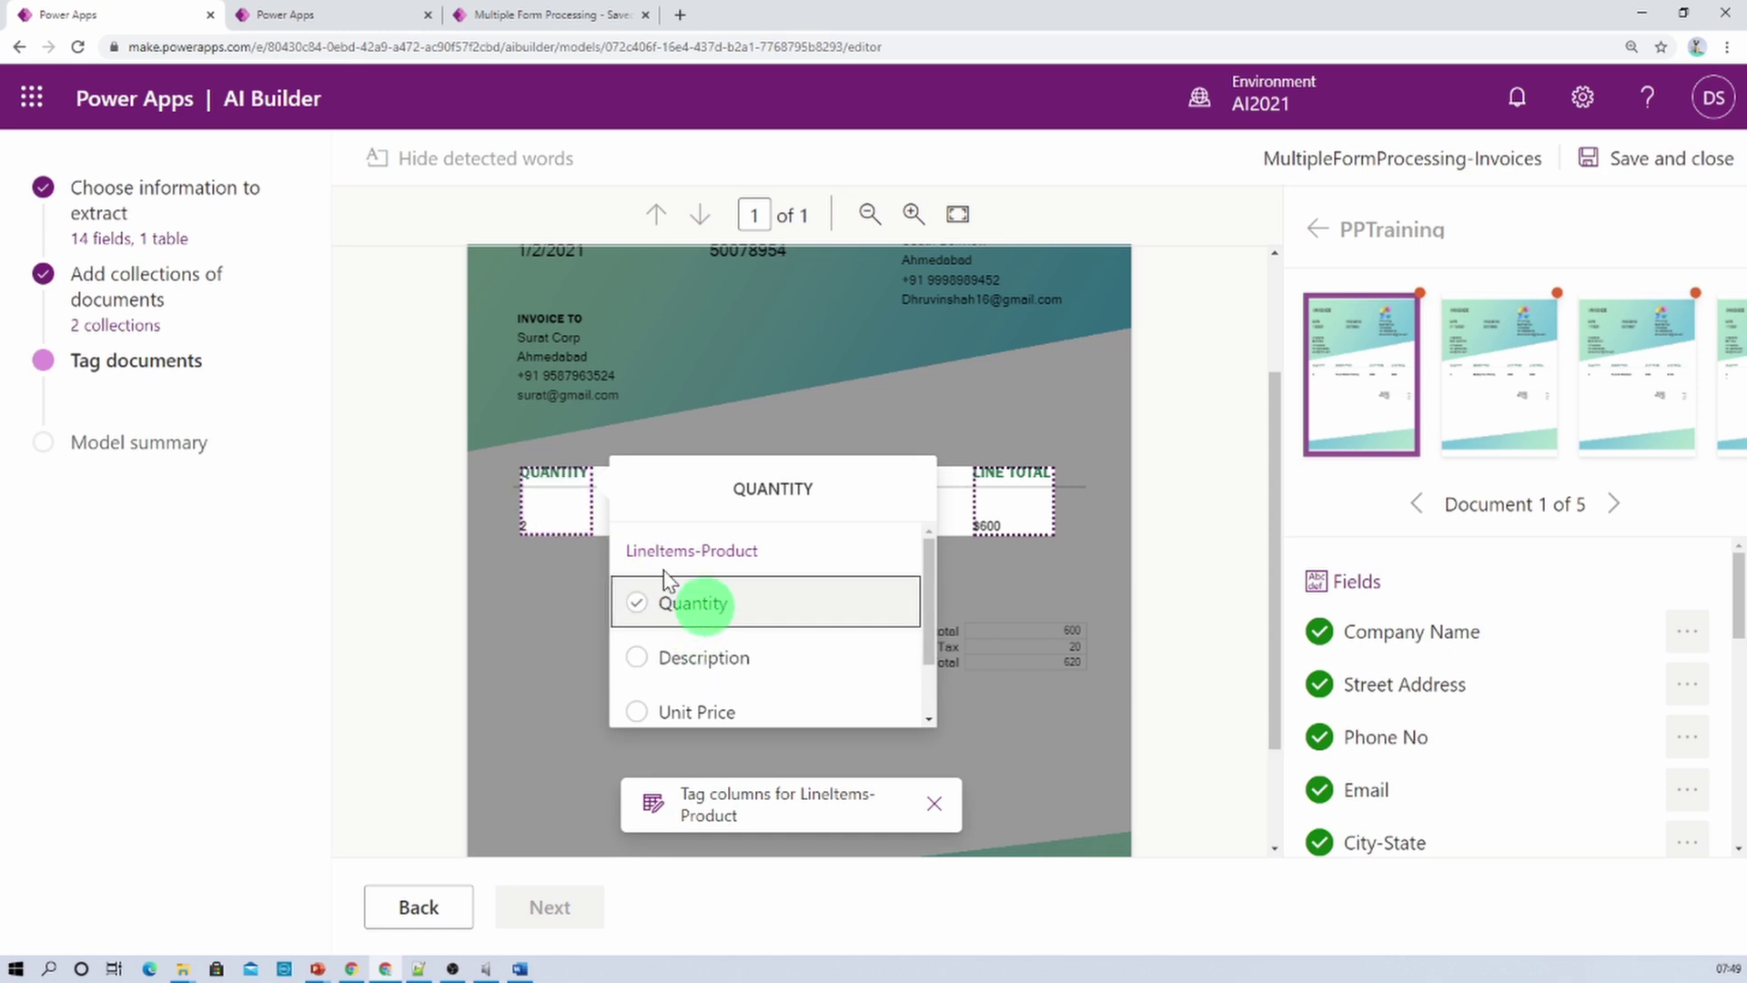
{"action": "left_click", "coordinate": [733, 528]}
{"action": "left_click", "coordinate": [869, 603]}
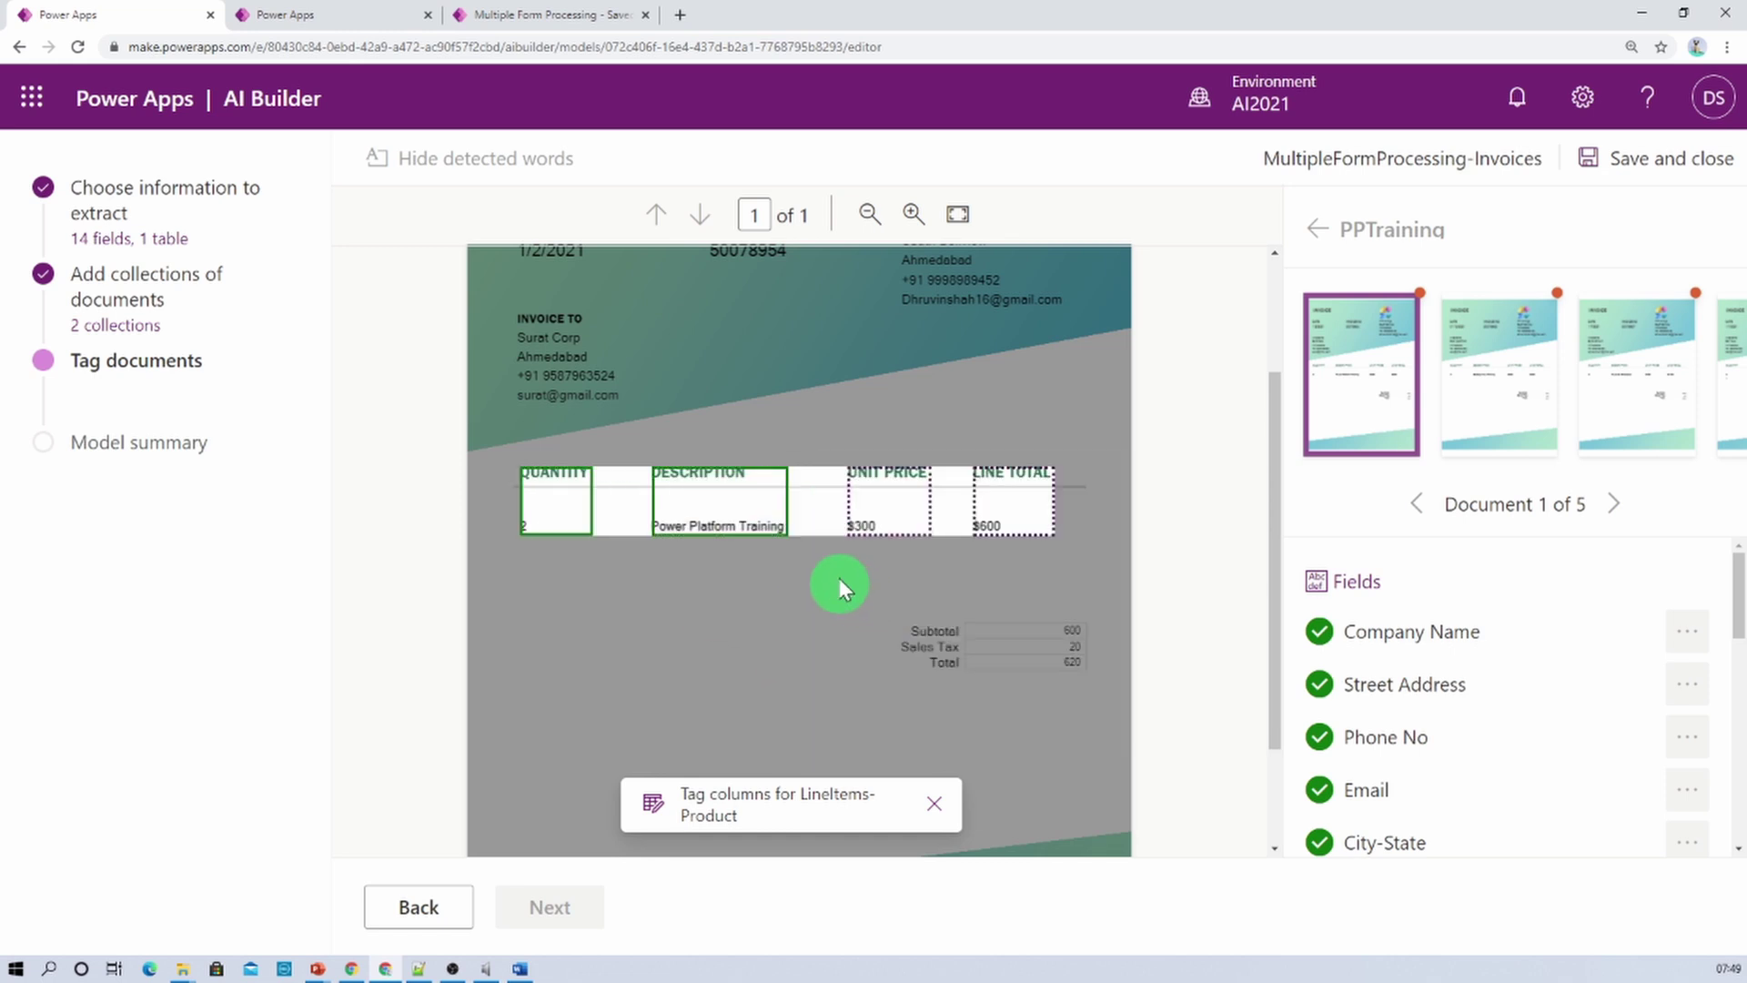
{"action": "left_click", "coordinate": [900, 510]}
{"action": "left_click", "coordinate": [670, 593]}
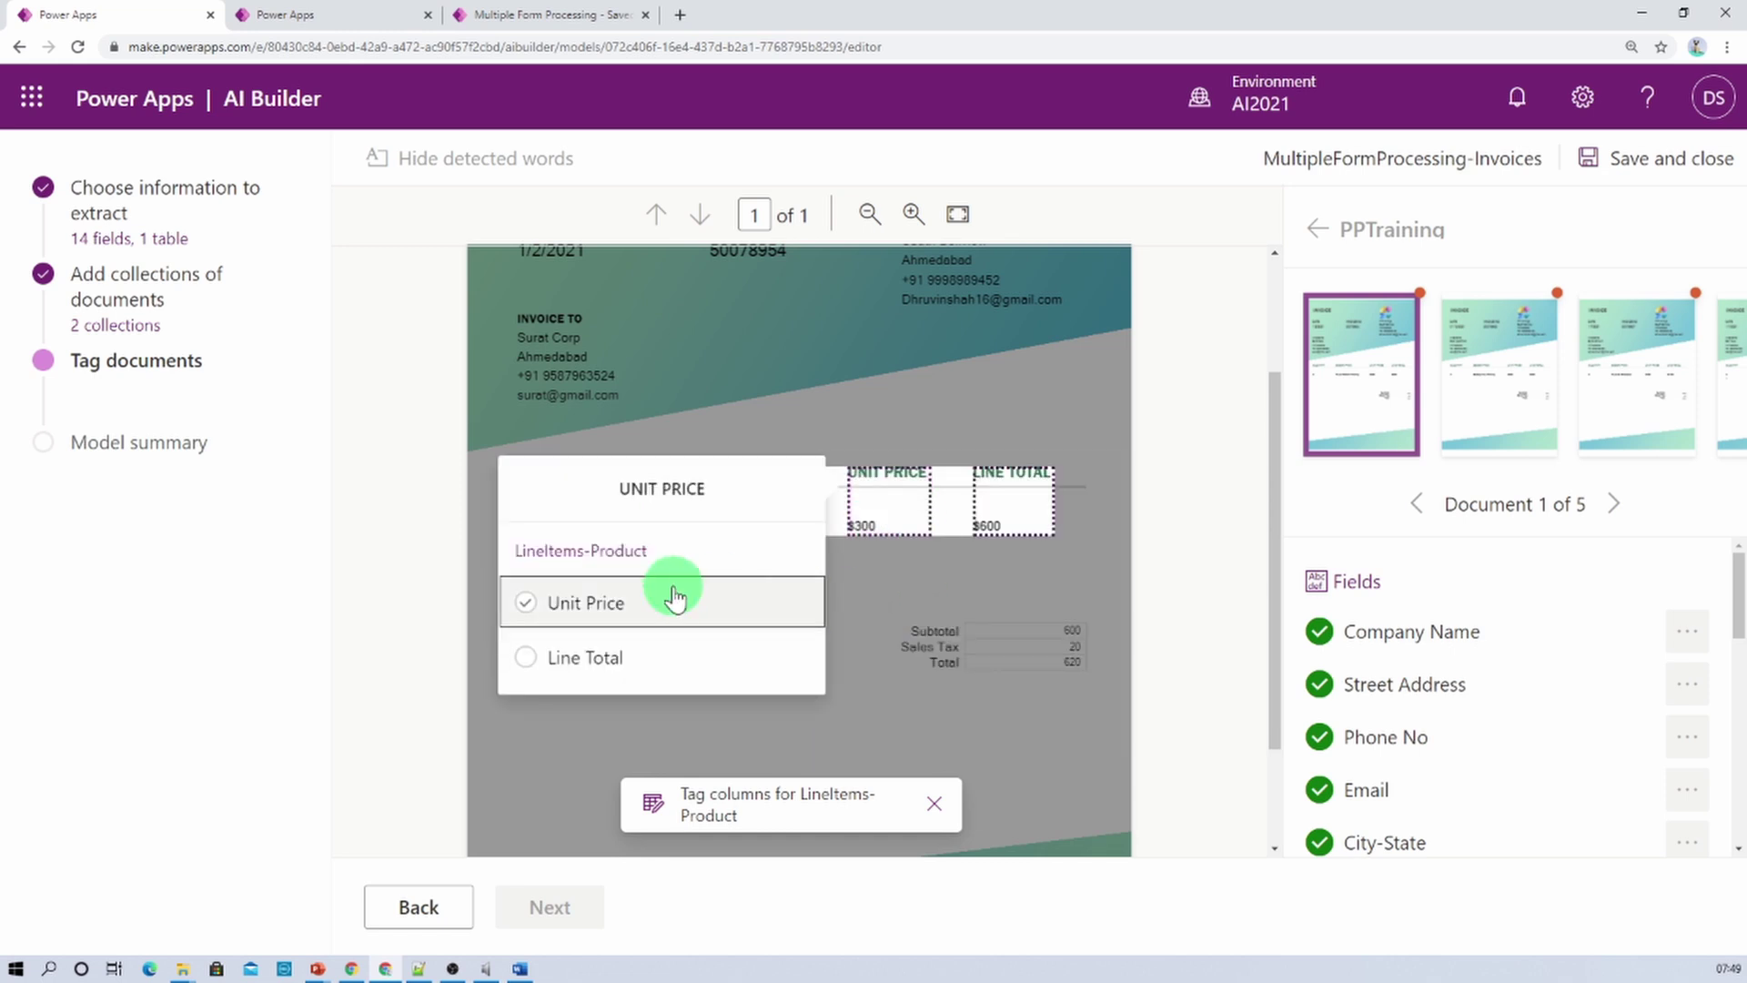
{"action": "left_click", "coordinate": [993, 522]}
{"action": "left_click", "coordinate": [772, 602]}
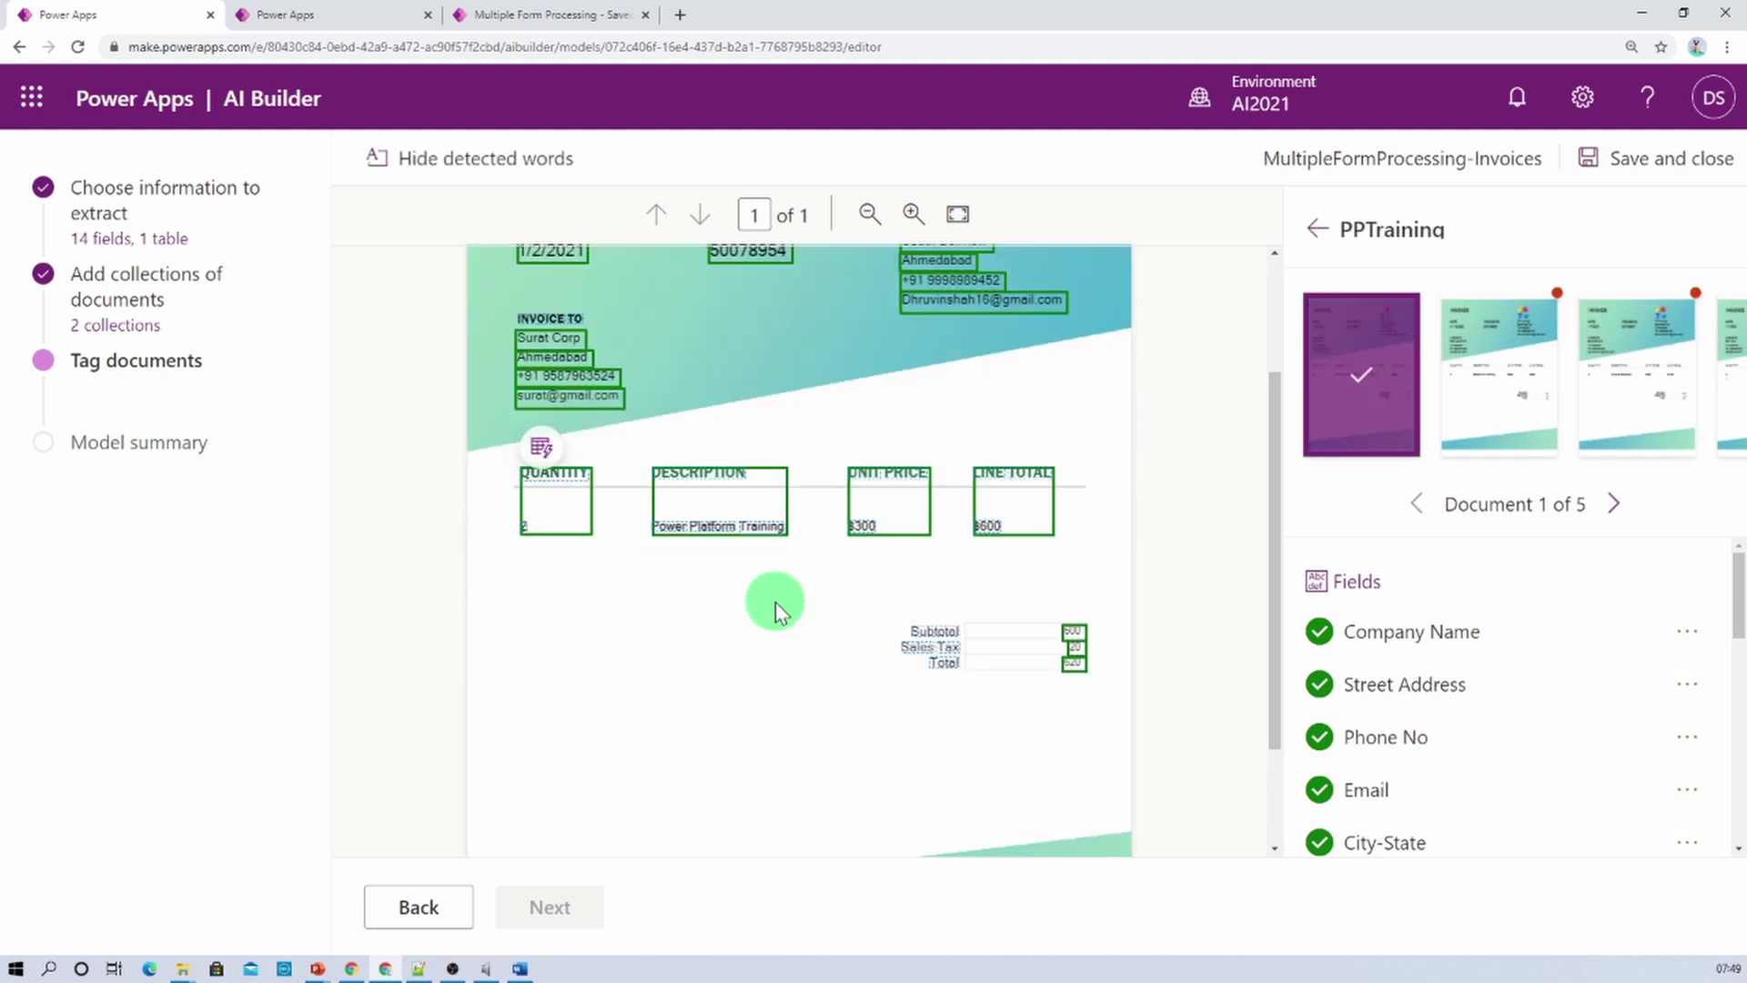
Preview the detected line-item table on the first PPTraining invoice and close the preview
{"action": "left_click", "coordinate": [540, 450]}
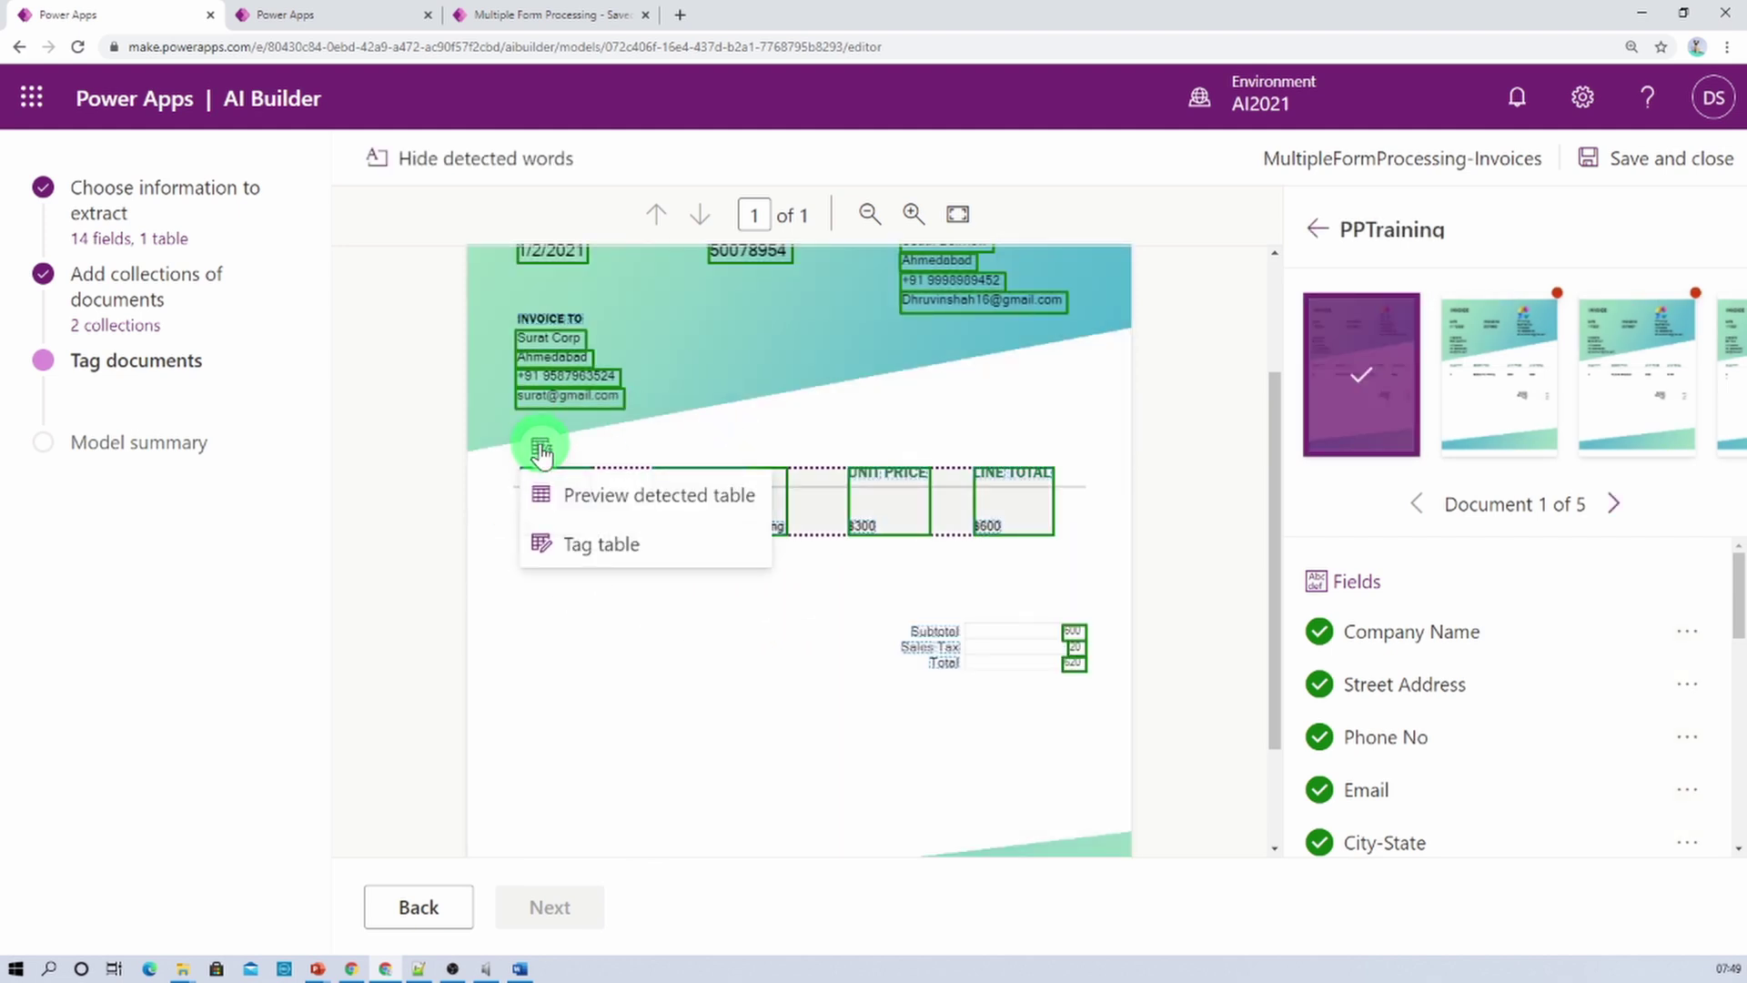
{"action": "left_click", "coordinate": [615, 500]}
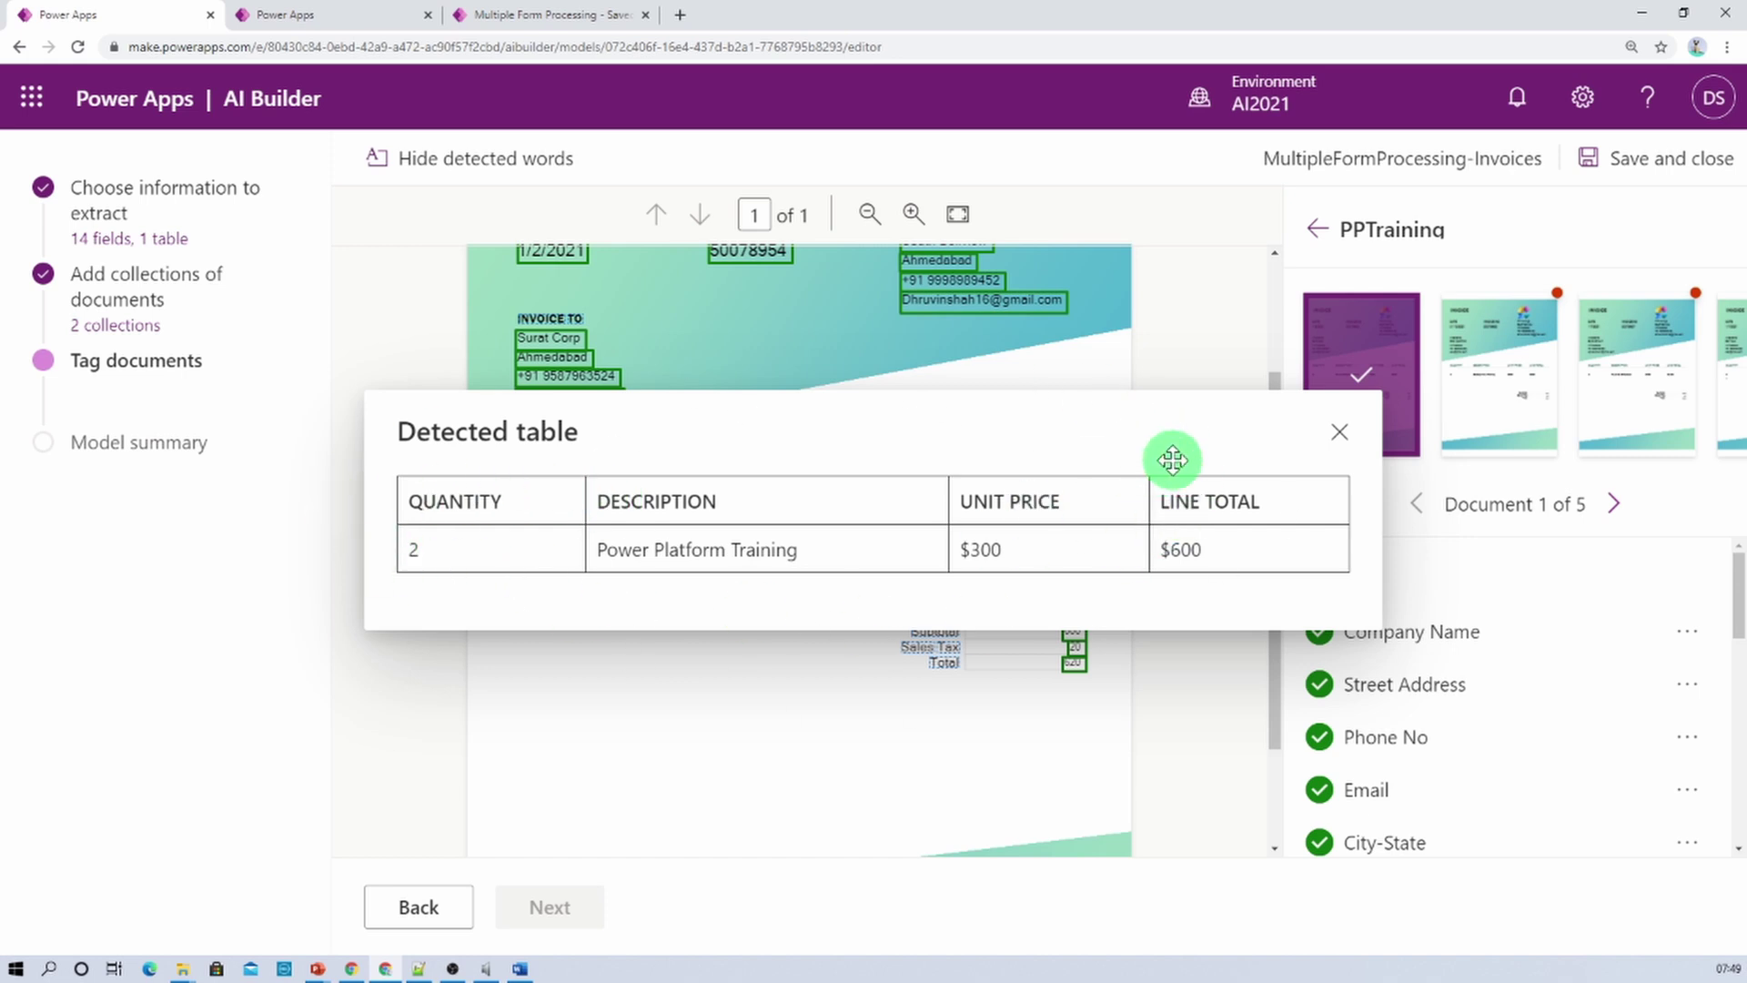
{"action": "left_click", "coordinate": [1338, 432]}
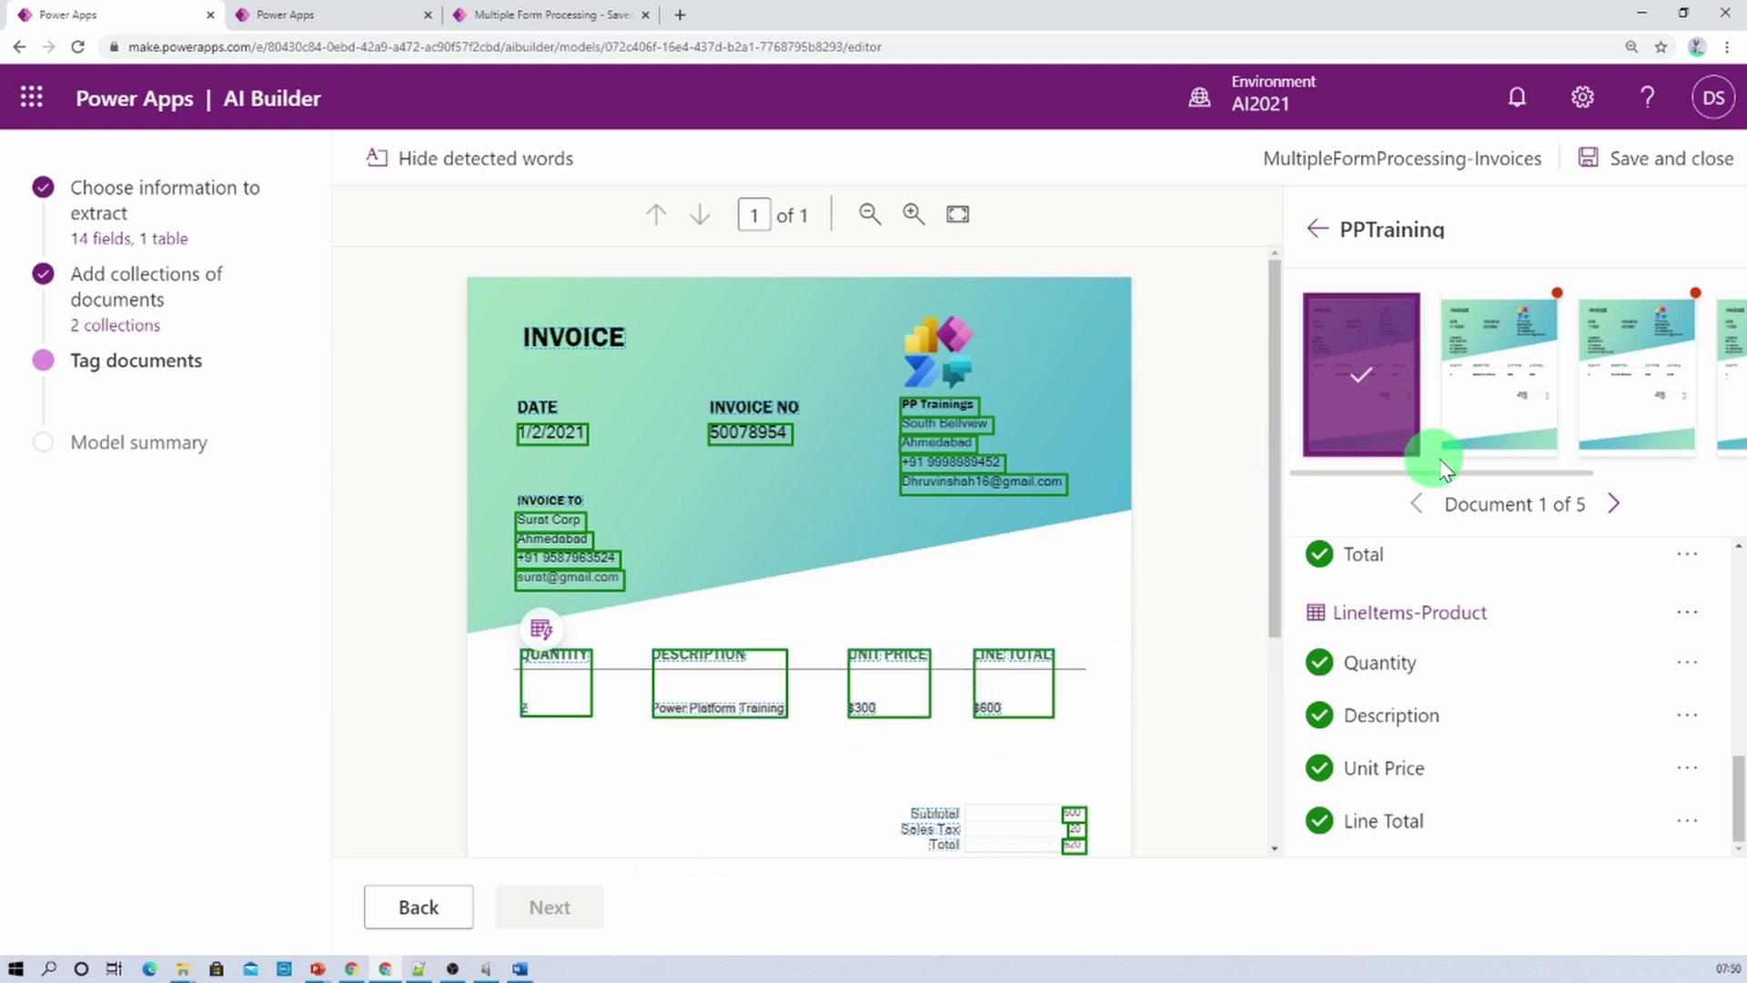
Open the second PPTraining document and tag its sender block as Company Name, Street Address, City-State, Phone No and Email
{"action": "left_click", "coordinate": [1616, 505]}
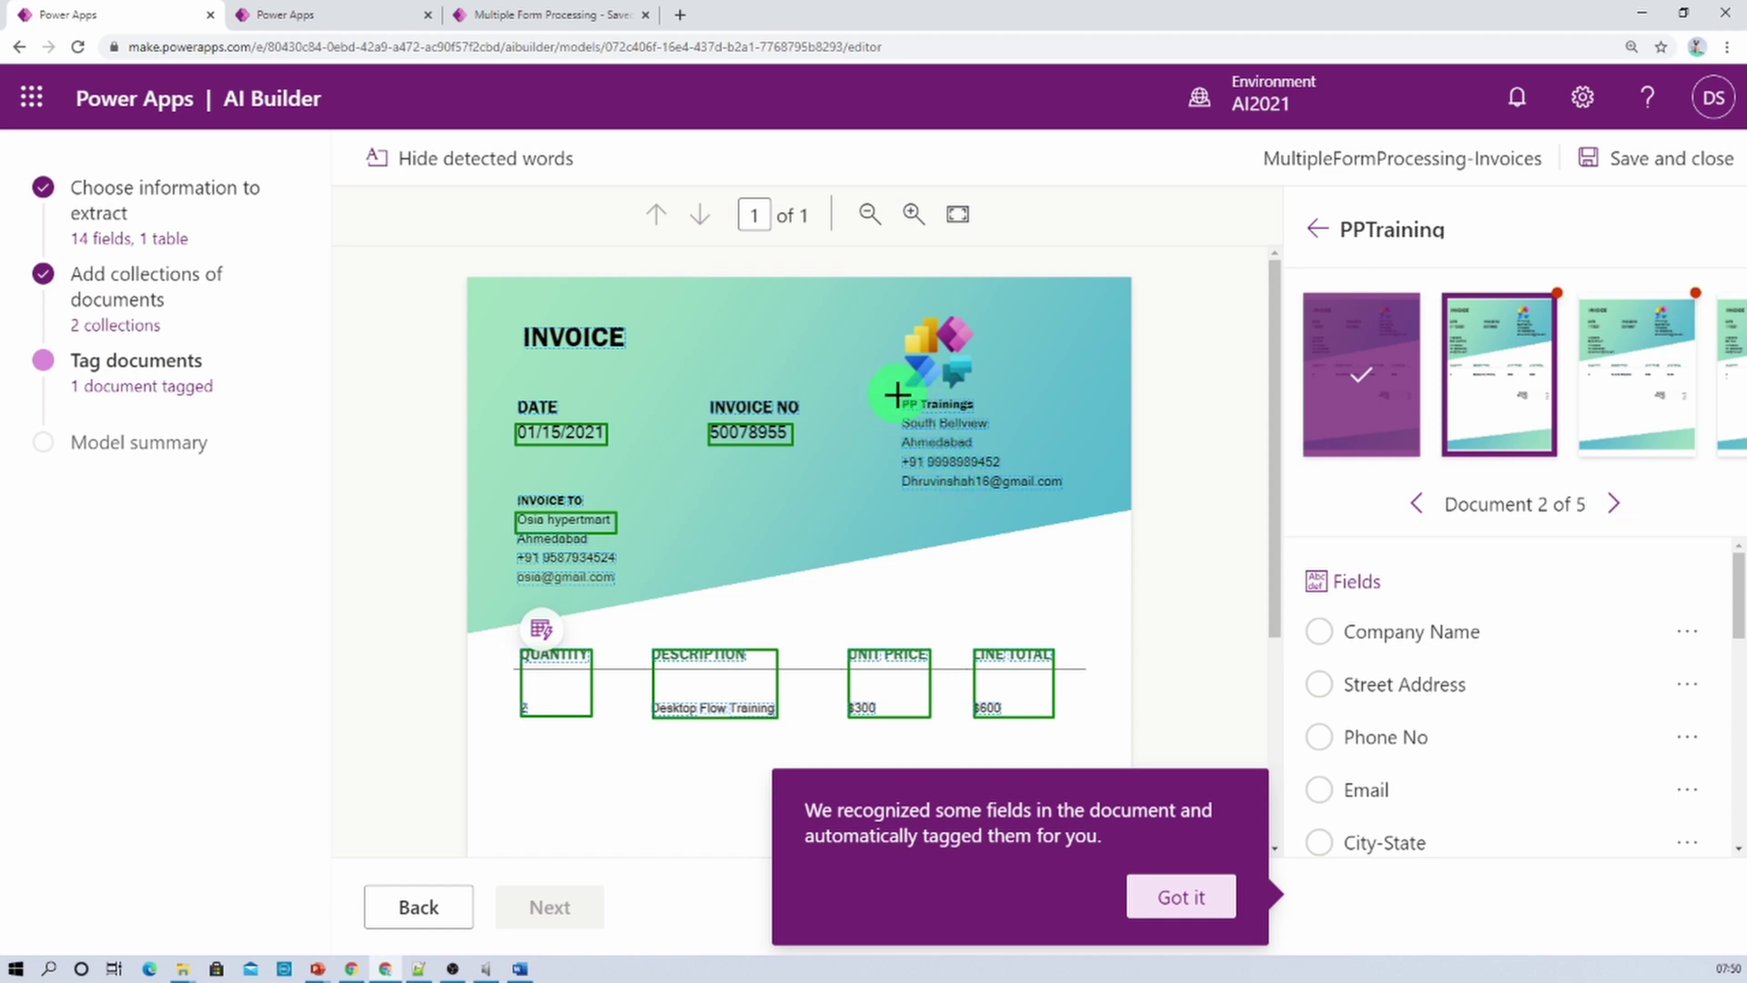
{"action": "left_click_drag", "start_coordinate": [897, 395], "coordinate": [1005, 473]}
{"action": "left_click", "coordinate": [703, 507]}
{"action": "left_click", "coordinate": [689, 516]}
{"action": "left_click", "coordinate": [672, 650]}
{"action": "left_click", "coordinate": [678, 553]}
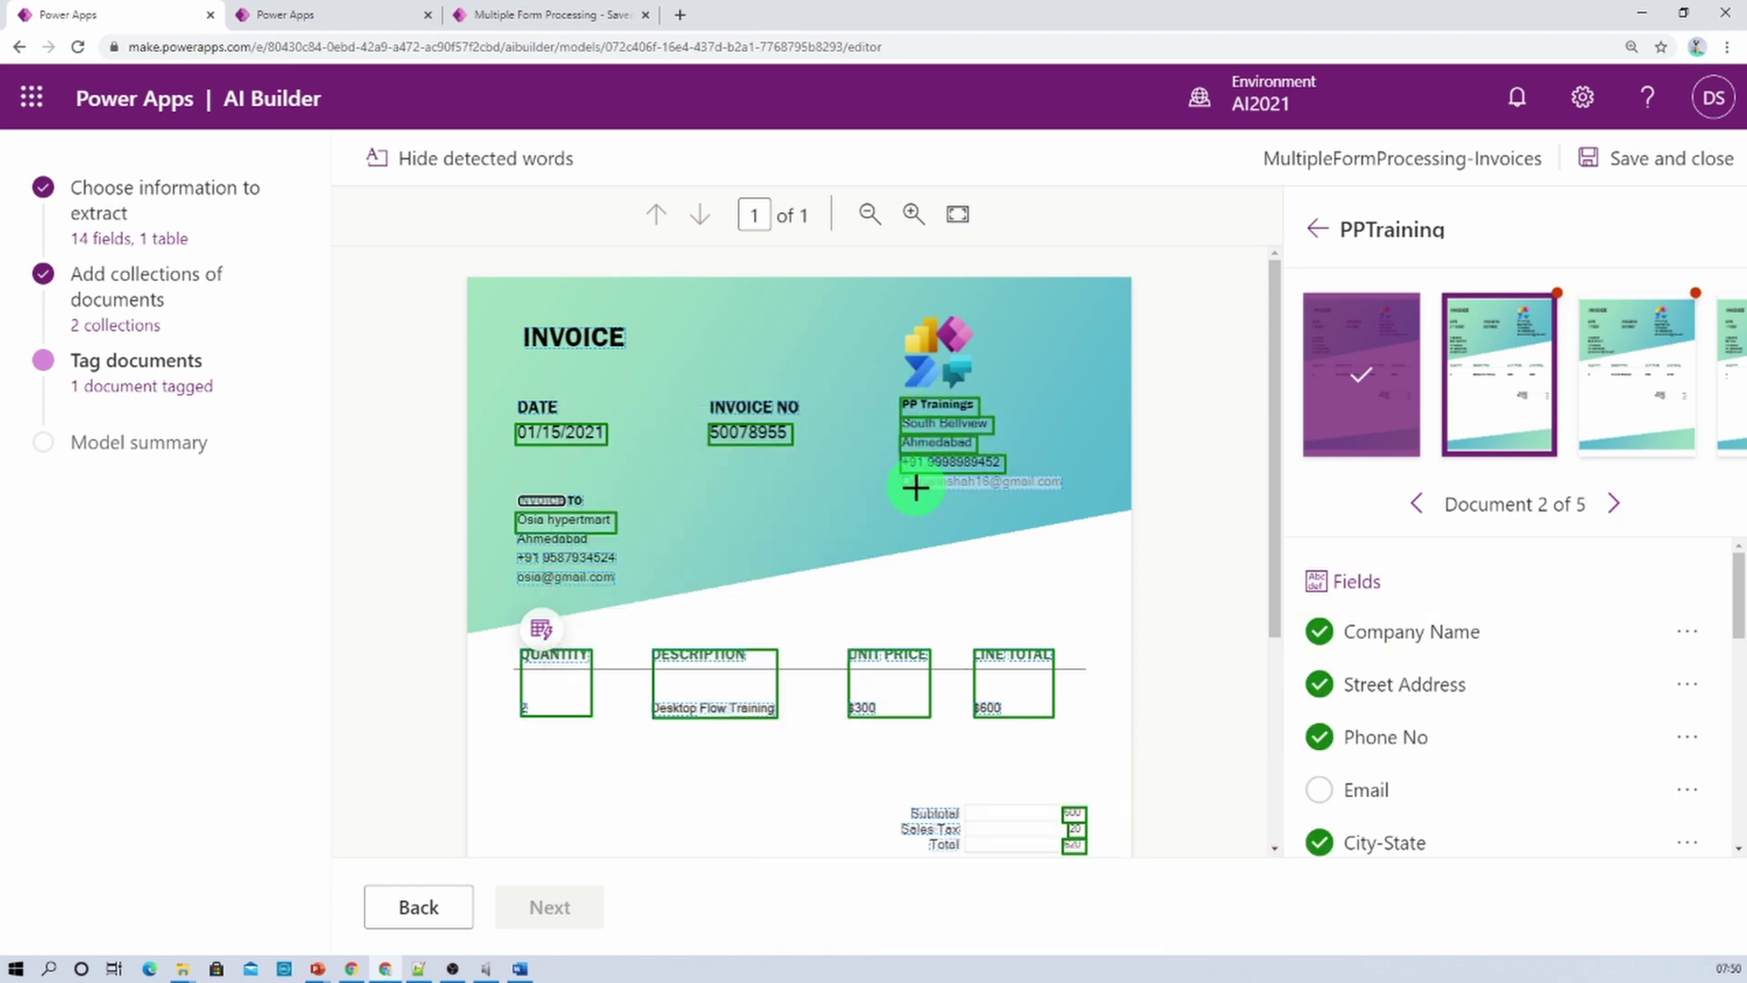
{"action": "left_click", "coordinate": [915, 488]}
{"action": "left_click", "coordinate": [678, 570]}
Tag the three lines below the company under INVOICE TO as Invoice To State City, Invoice To Phone and Invoice To Email
{"action": "left_click", "coordinate": [554, 538]}
{"action": "left_click_drag", "start_coordinate": [515, 550], "coordinate": [635, 565]}
{"action": "left_click", "coordinate": [727, 510]}
{"action": "left_click", "coordinate": [534, 582]}
Check the tagged LineItems-Product columns on the second PPTraining document and exit column tagging
{"action": "left_click", "coordinate": [541, 629]}
{"action": "scroll", "coordinate": [614, 628], "scroll_direction": "down", "scroll_amount": 1}
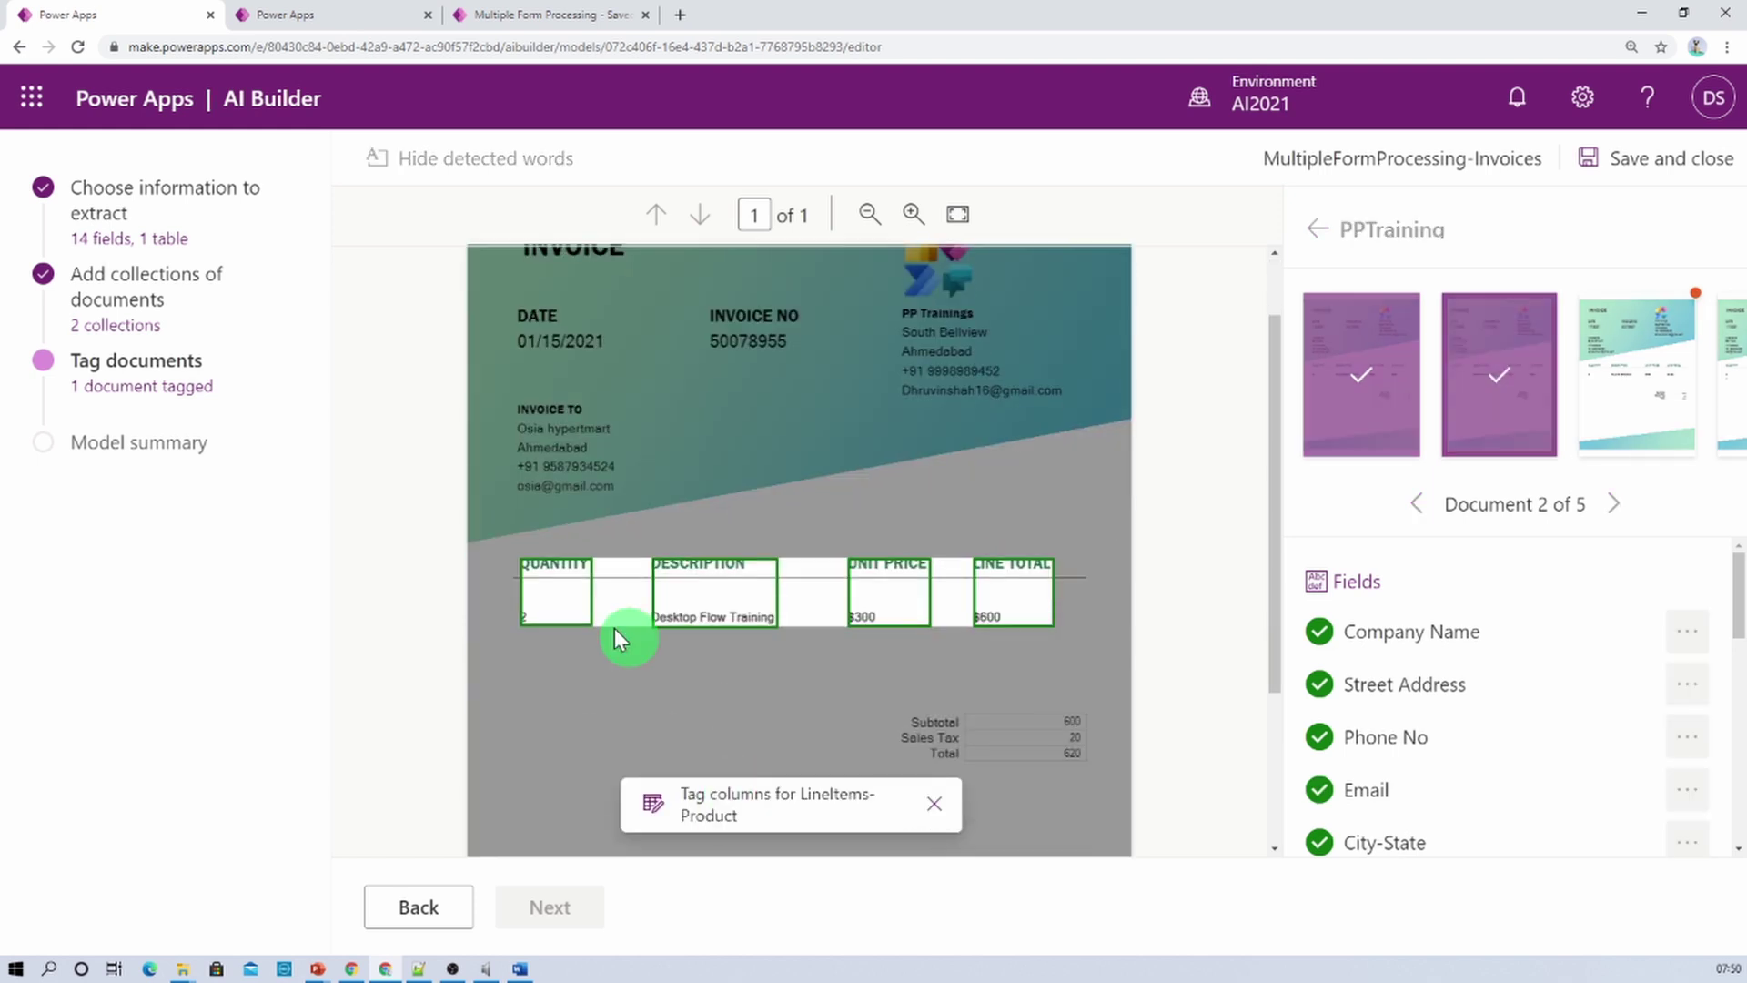
{"action": "left_click", "coordinate": [562, 602]}
{"action": "left_click", "coordinate": [934, 803]}
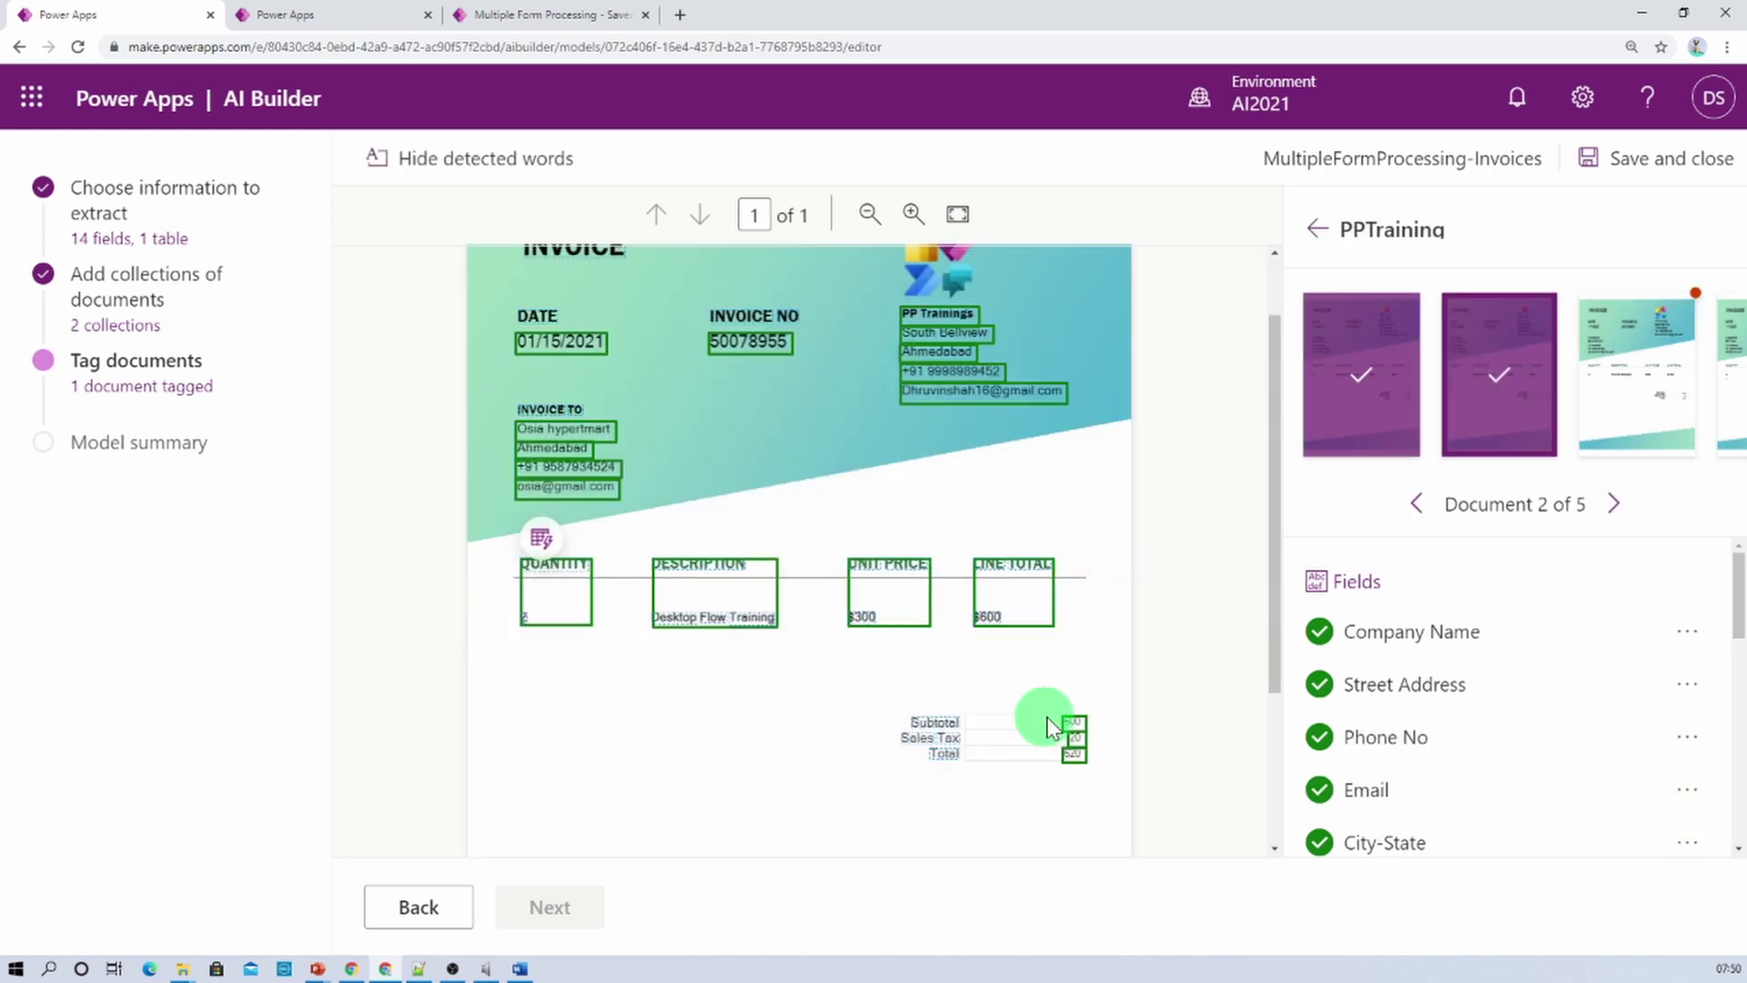
Open the third PPTraining document and tag the lines of its PP Trainings sender block
{"action": "left_click", "coordinate": [1613, 508]}
{"action": "left_click", "coordinate": [850, 436]}
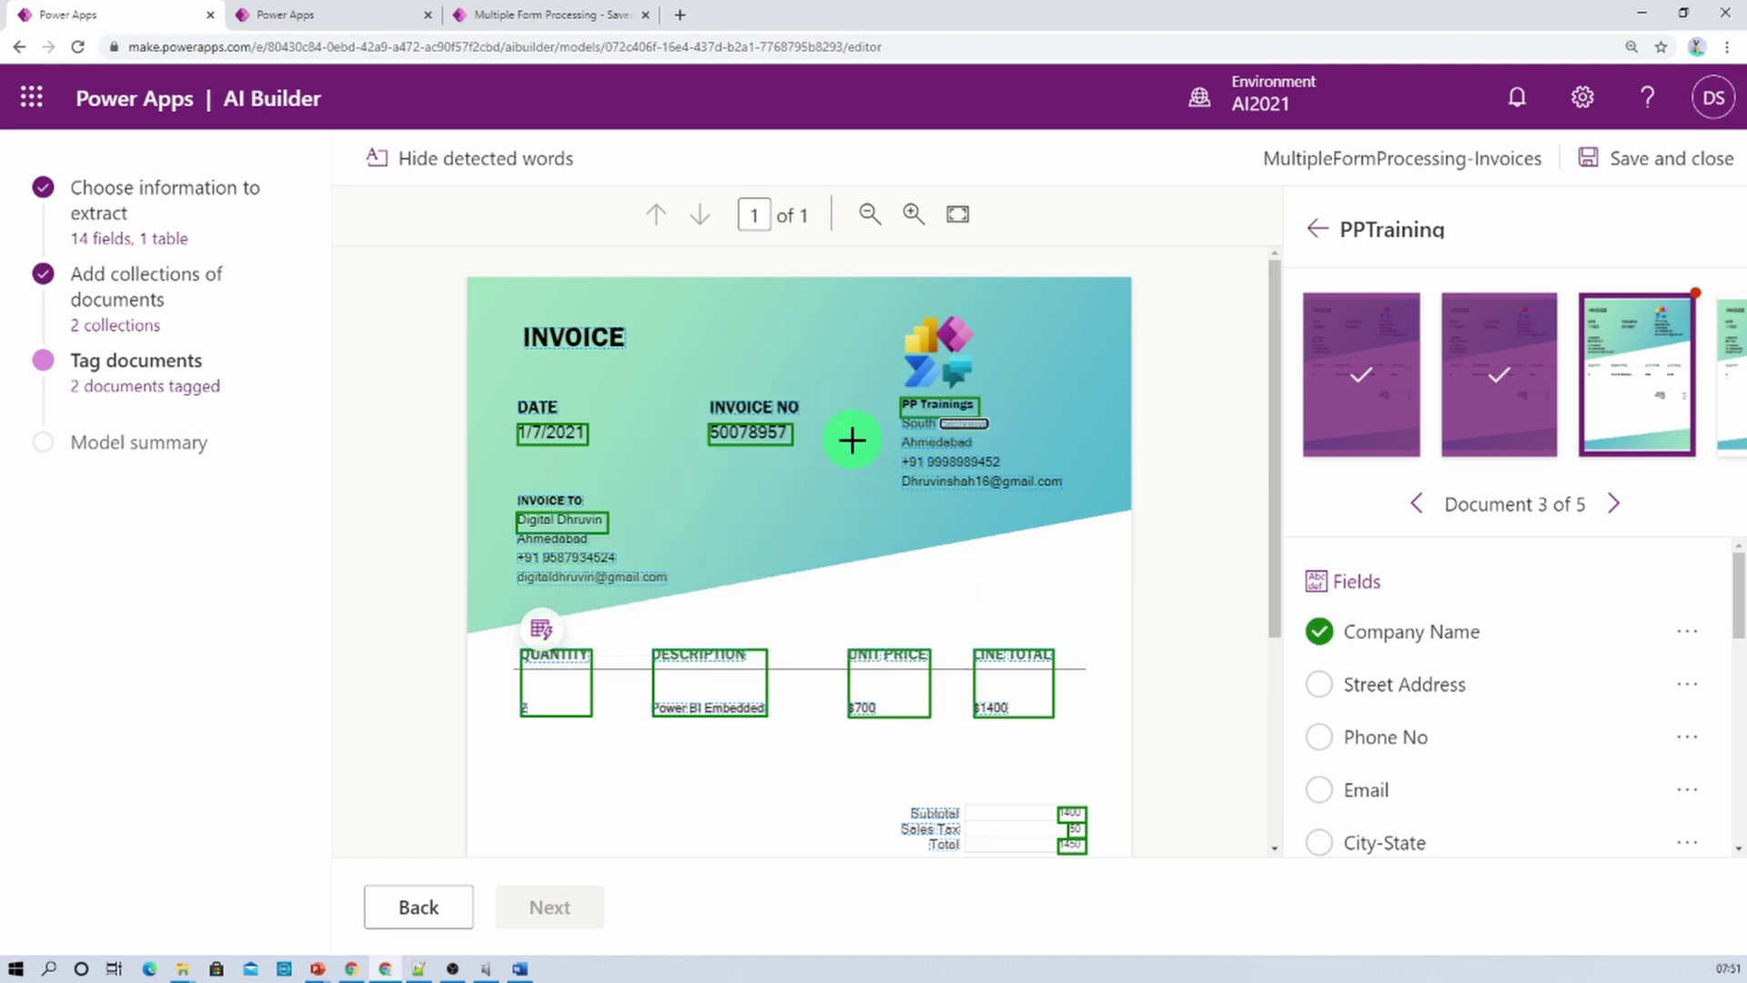
{"action": "left_click", "coordinate": [909, 440]}
{"action": "left_click", "coordinate": [1006, 464]}
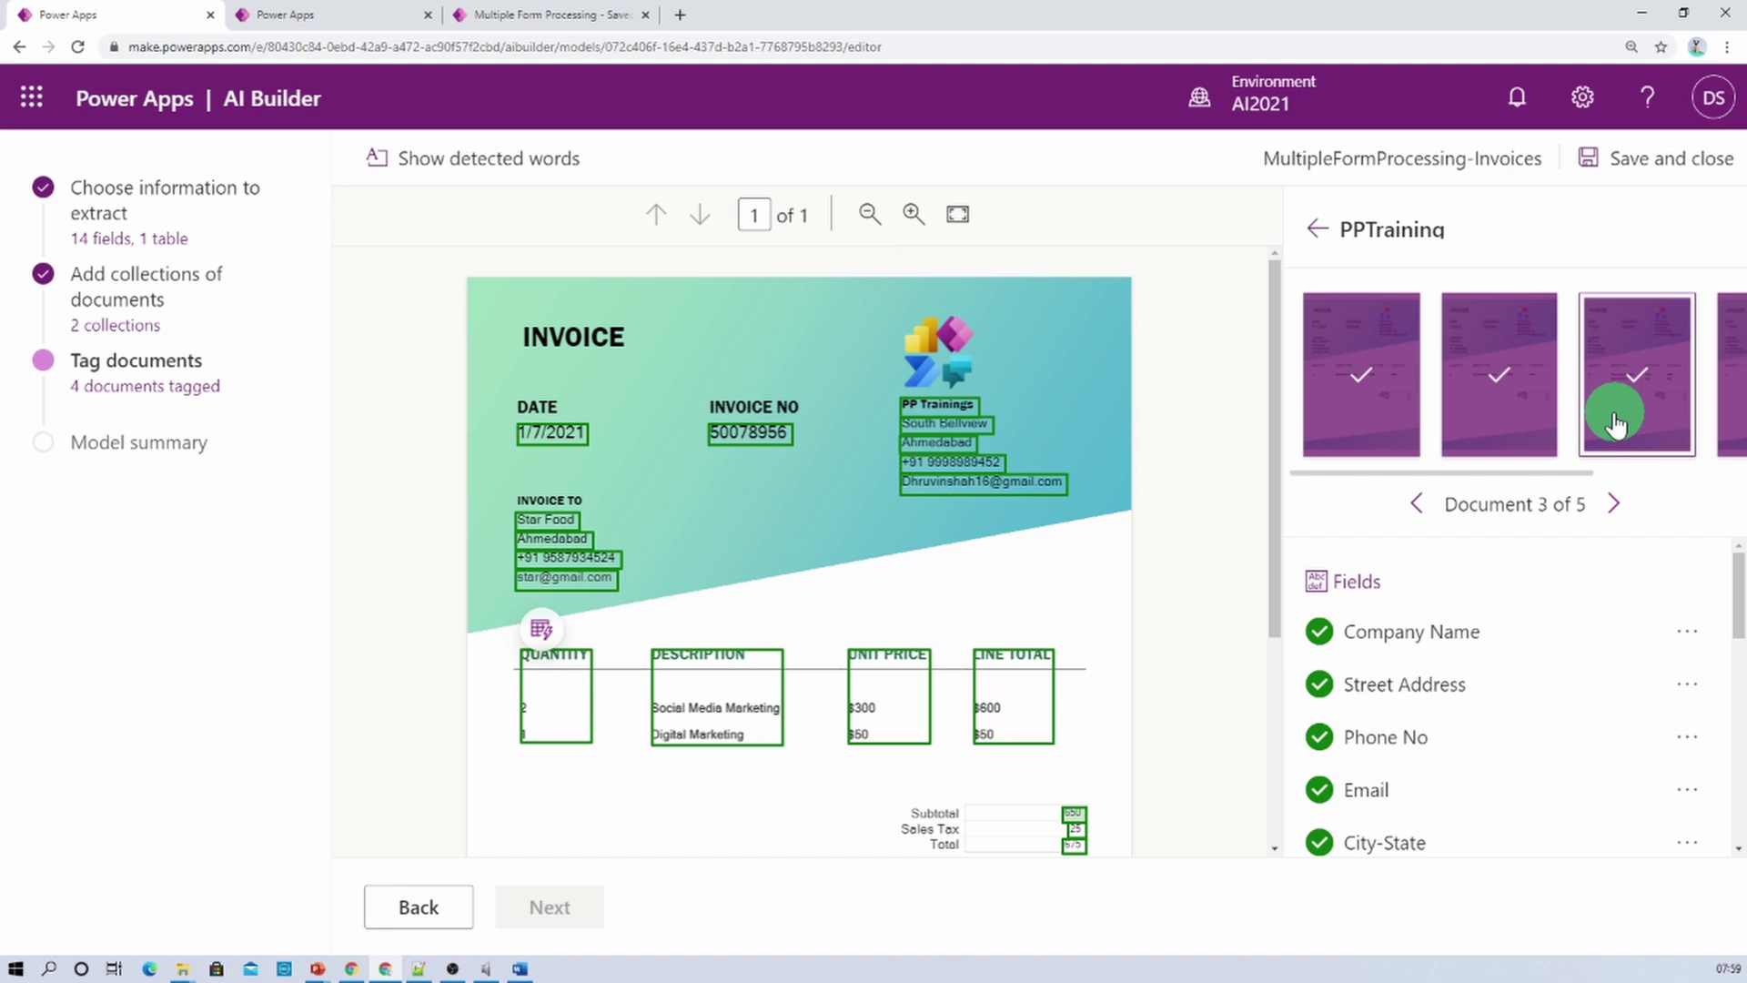
{"action": "left_click", "coordinate": [1608, 419]}
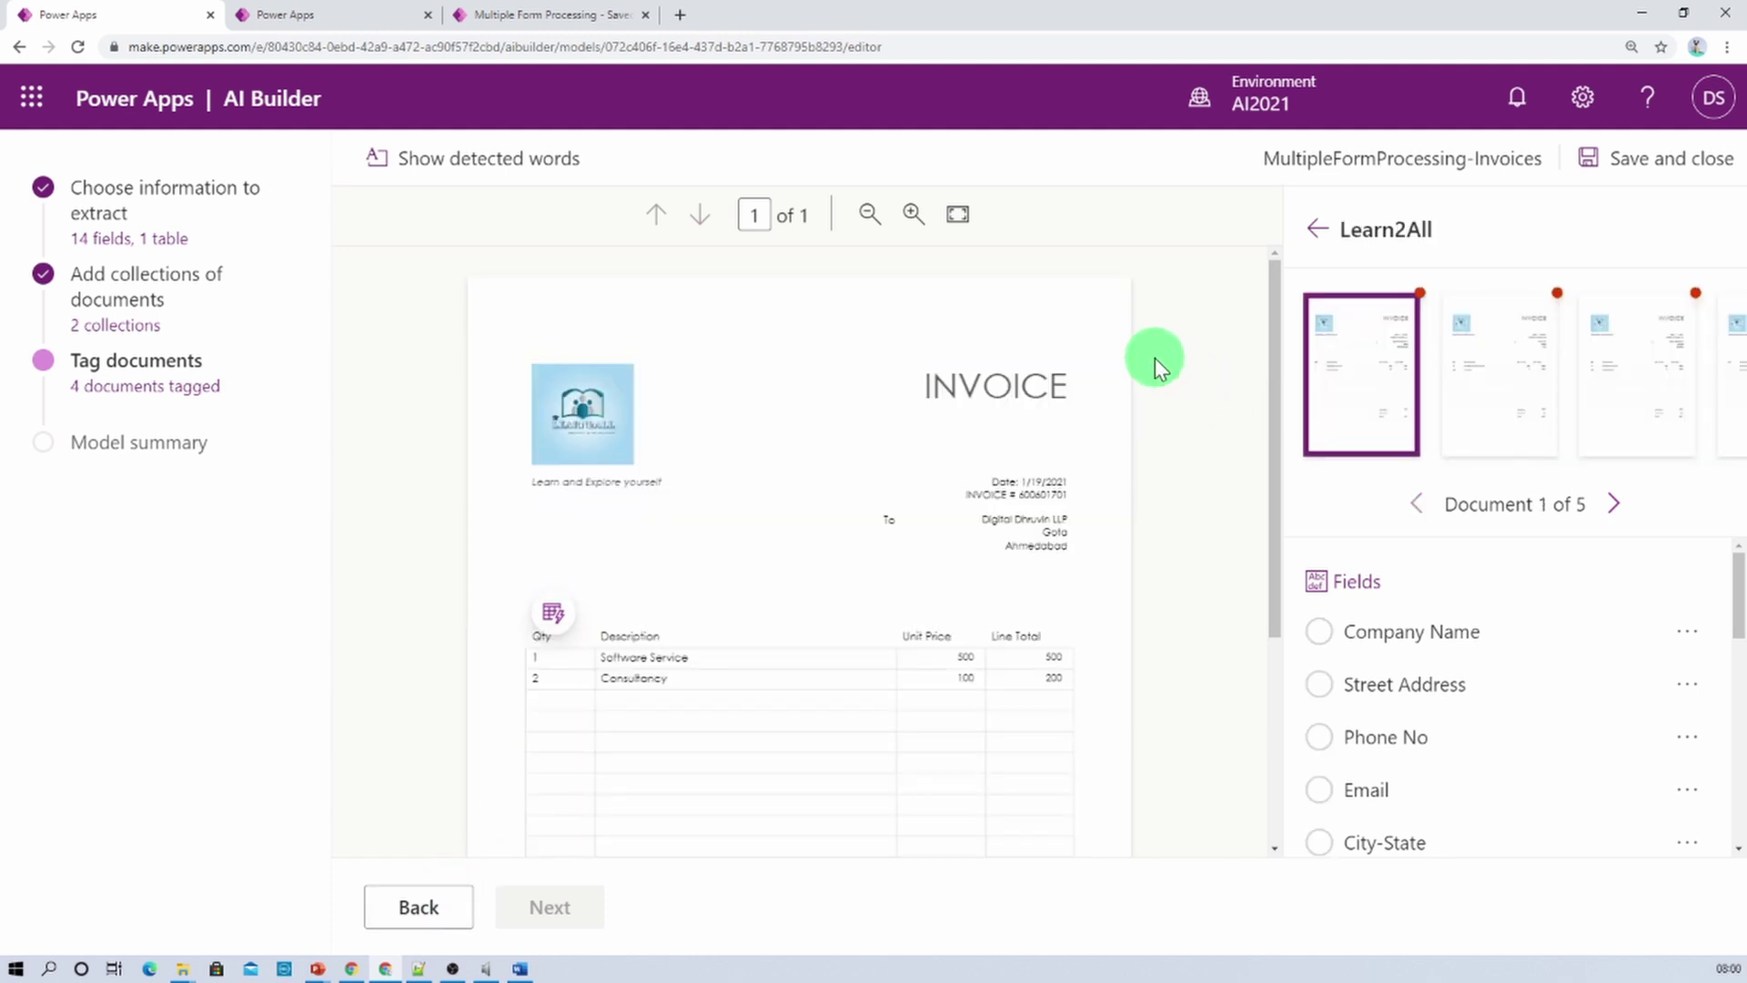
On the first Learn2All invoice, tag the date value as Date and the INVOICE # value as Invoice No
{"action": "left_click", "coordinate": [1038, 484]}
{"action": "scroll", "coordinate": [823, 637], "scroll_direction": "down", "scroll_amount": 3}
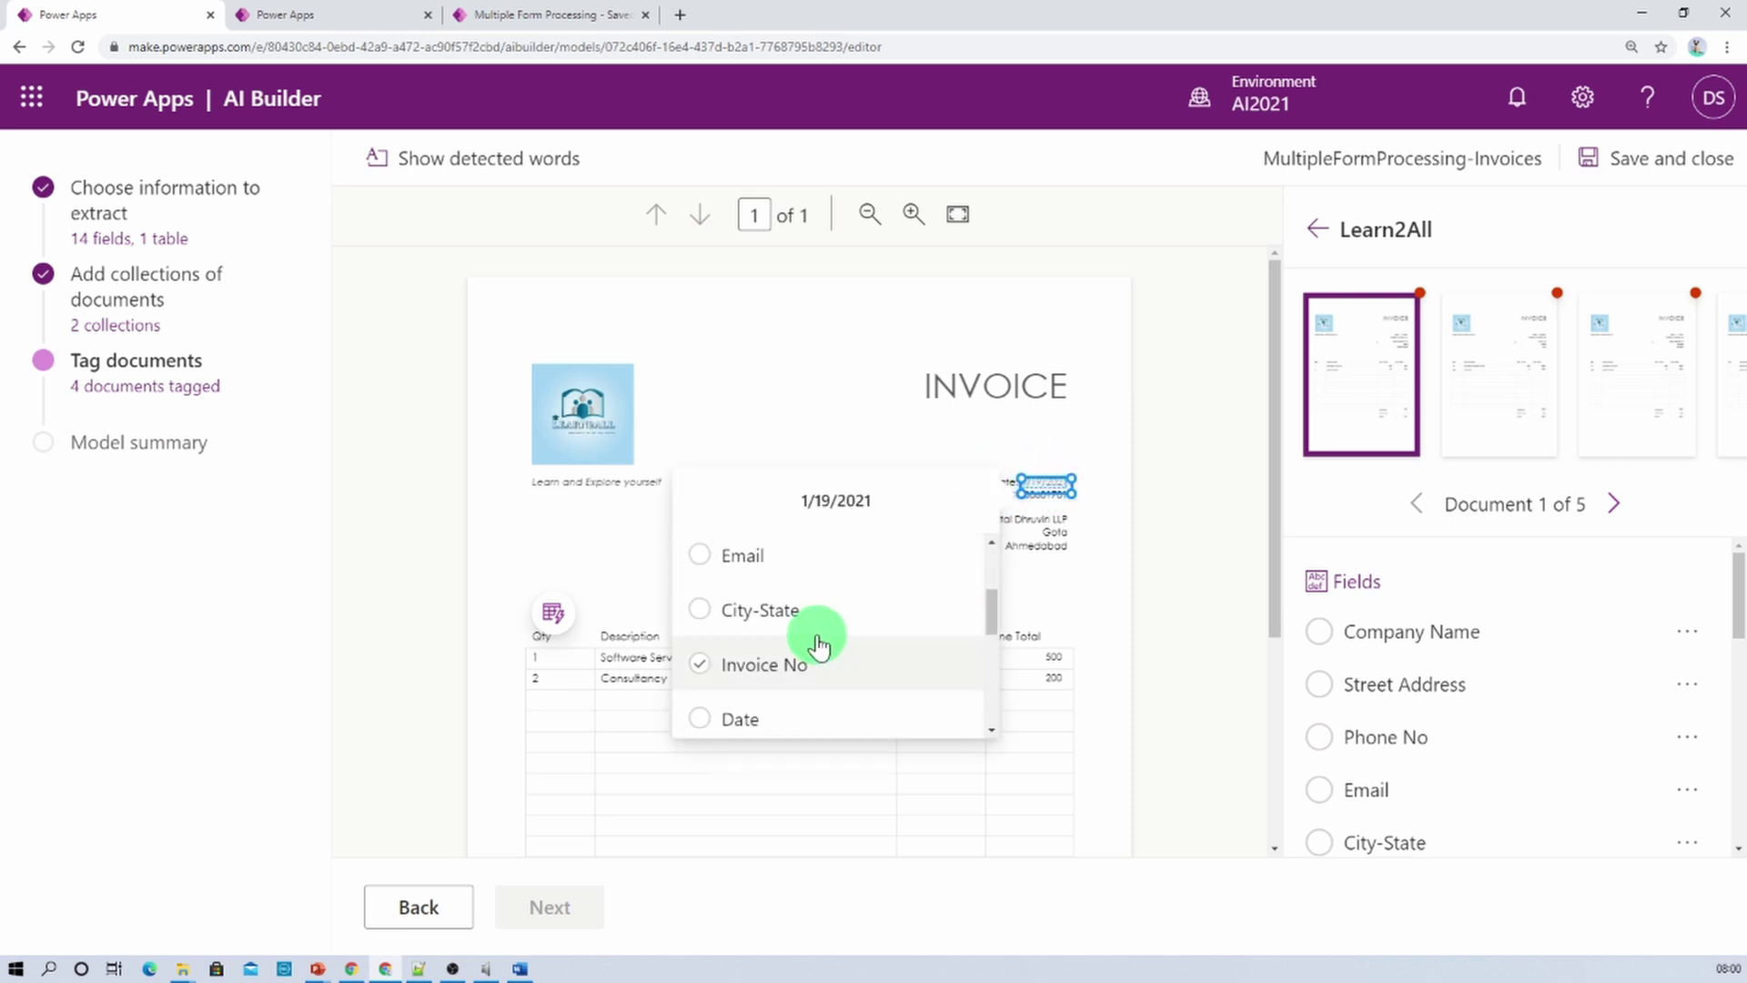
{"action": "left_click", "coordinate": [782, 721]}
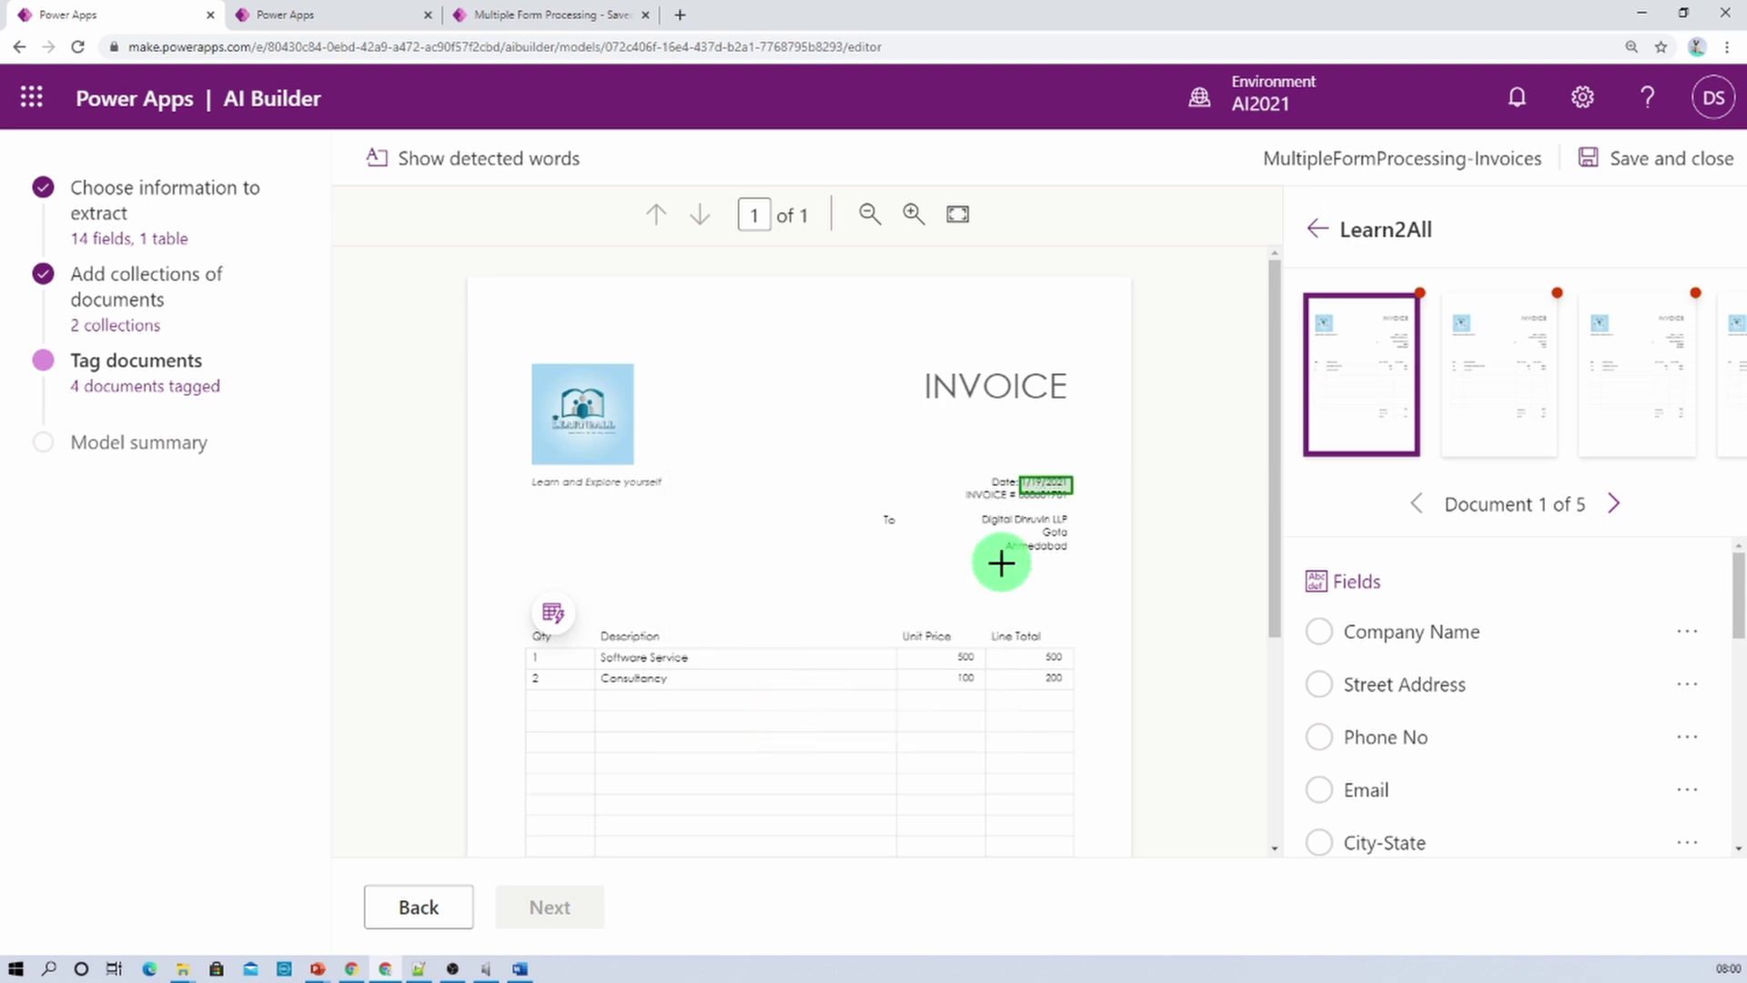
{"action": "left_click", "coordinate": [1045, 495]}
{"action": "scroll", "coordinate": [819, 674], "scroll_direction": "down", "scroll_amount": 3}
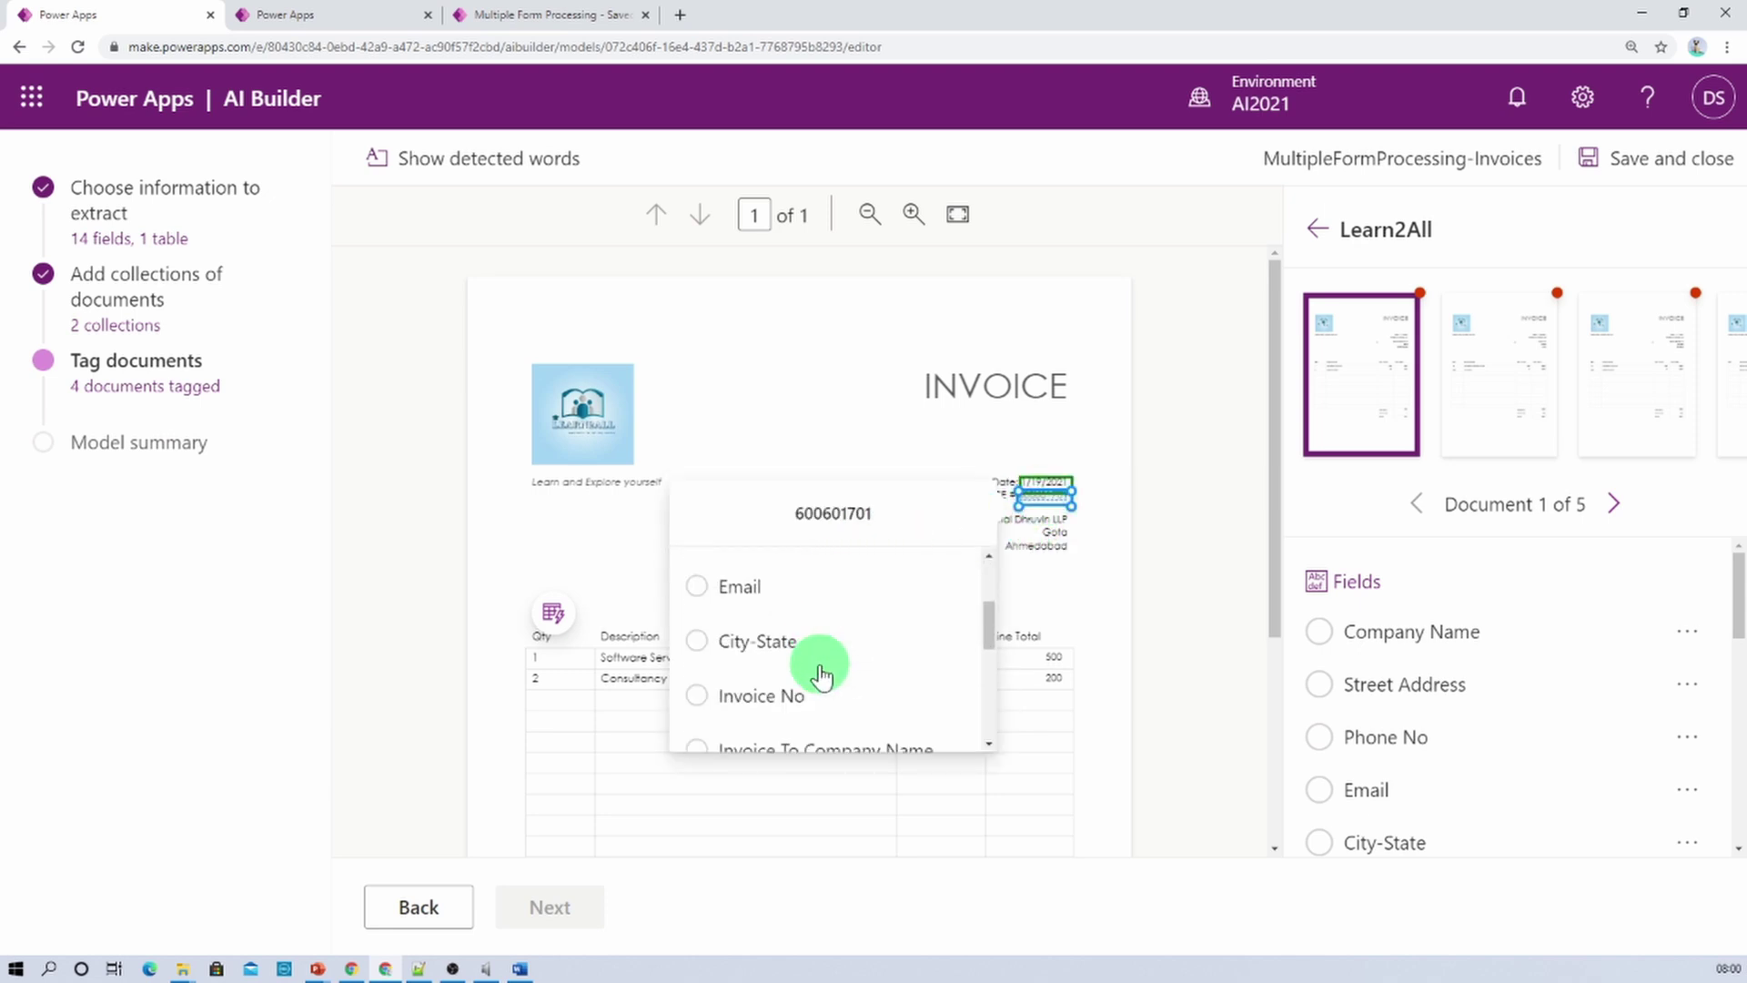
{"action": "left_click", "coordinate": [819, 676]}
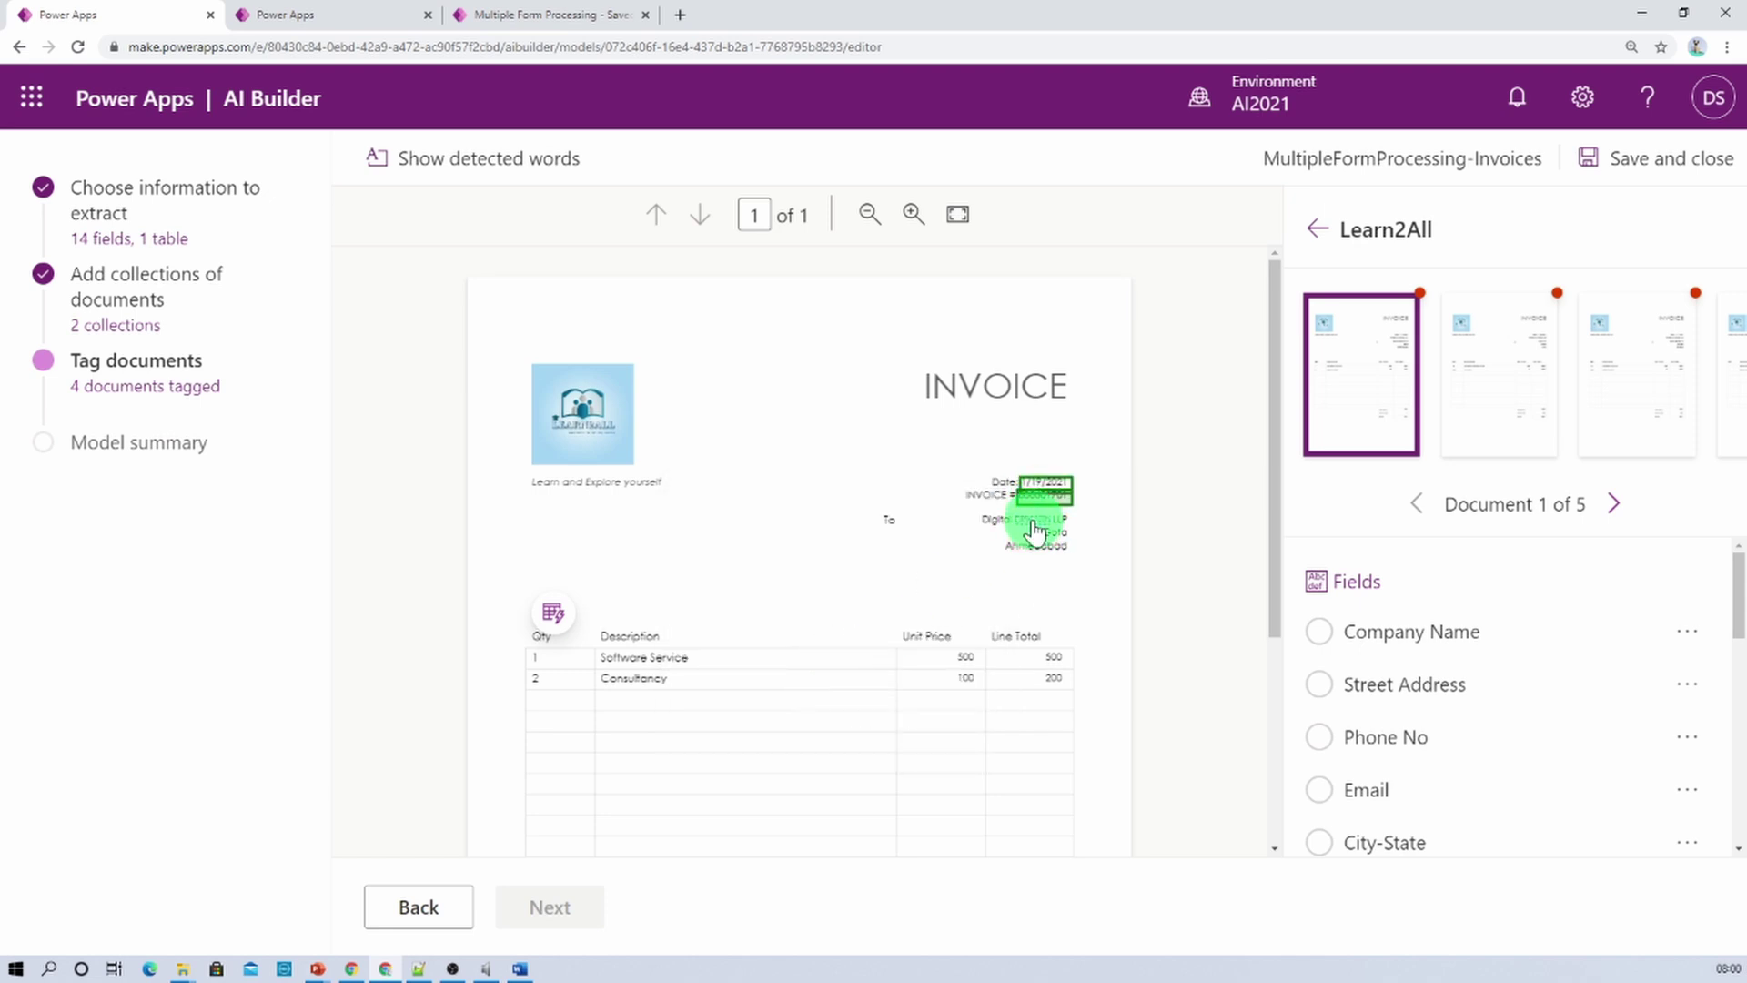
Tag the company line beside To on the Learn2All invoice as Invoice To Company Name
{"action": "left_click", "coordinate": [975, 526]}
{"action": "left_click", "coordinate": [1108, 523]}
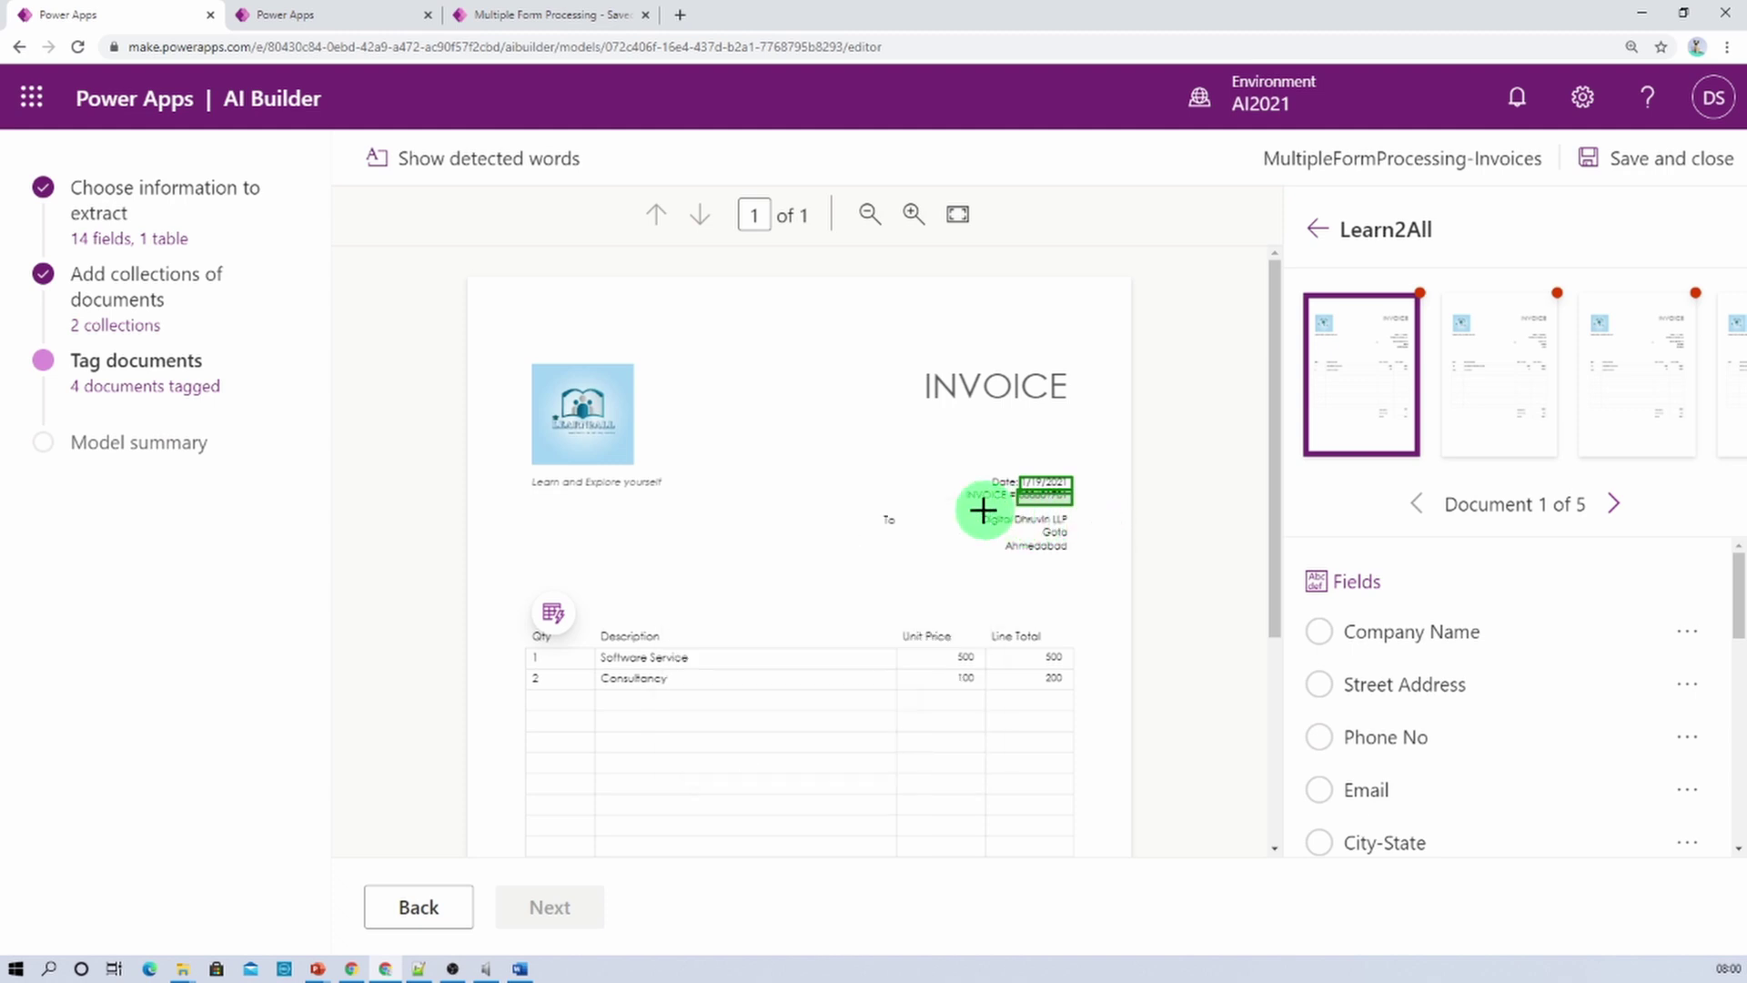
{"action": "left_click_drag", "start_coordinate": [971, 509], "coordinate": [1075, 533]}
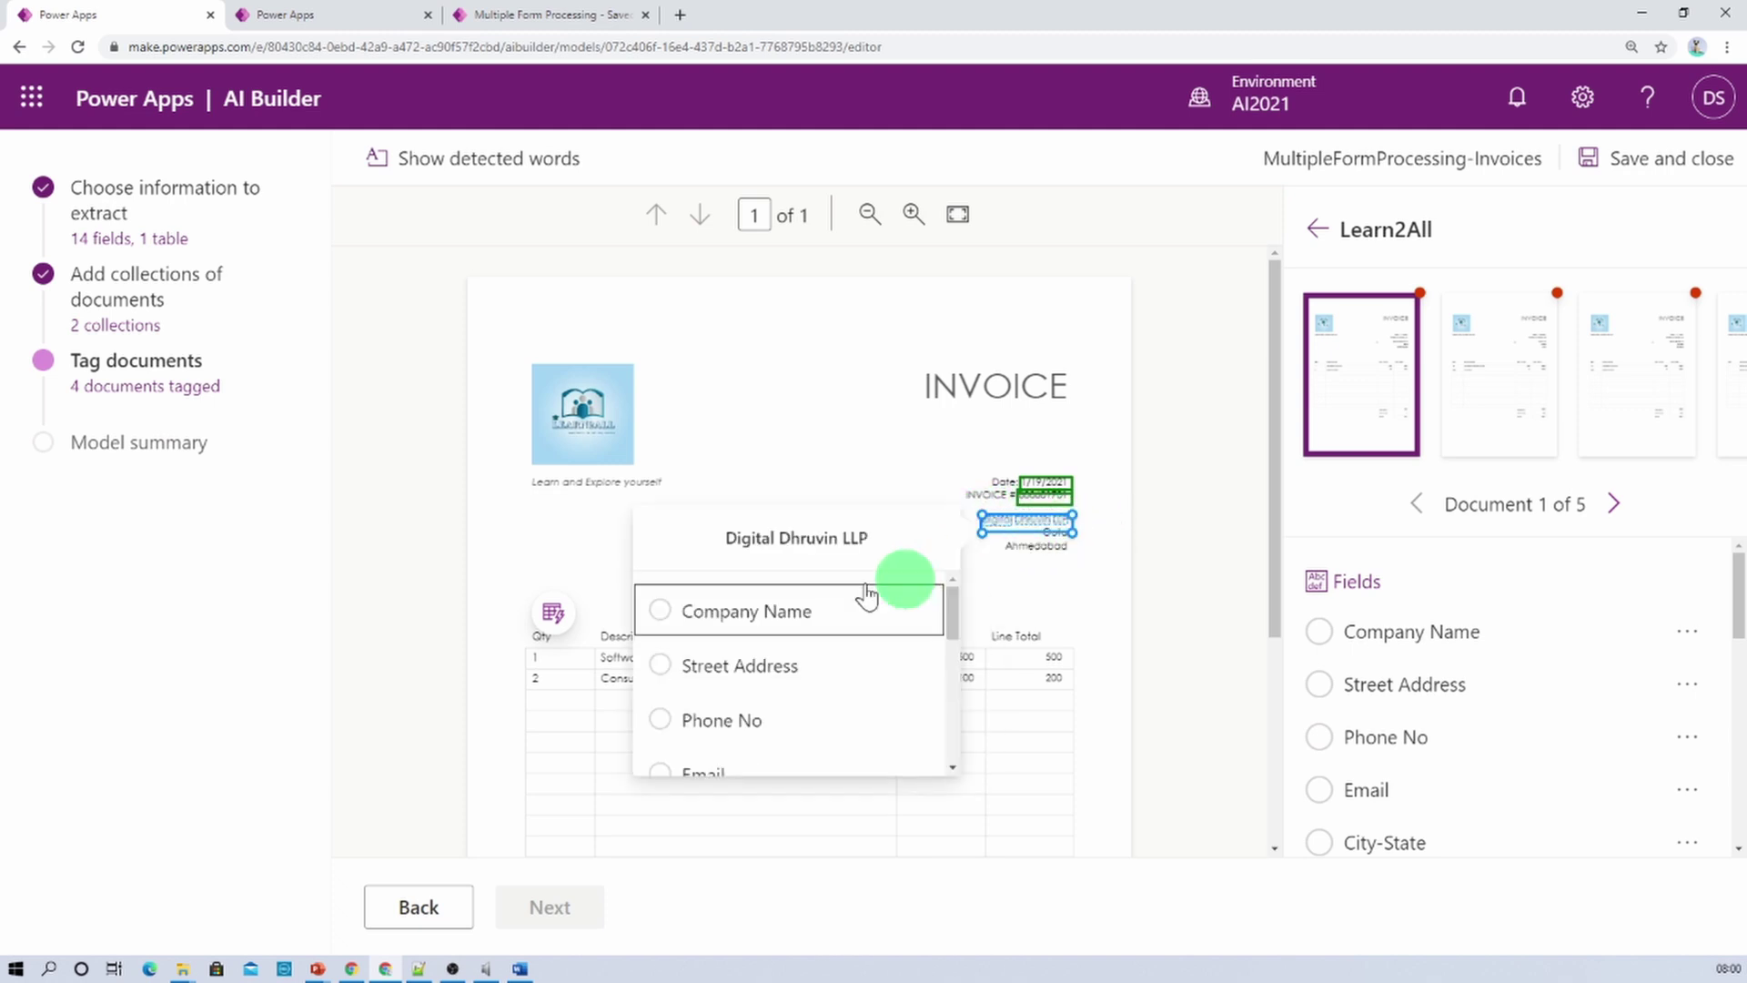
{"action": "scroll", "coordinate": [797, 678], "scroll_direction": "down", "scroll_amount": 3}
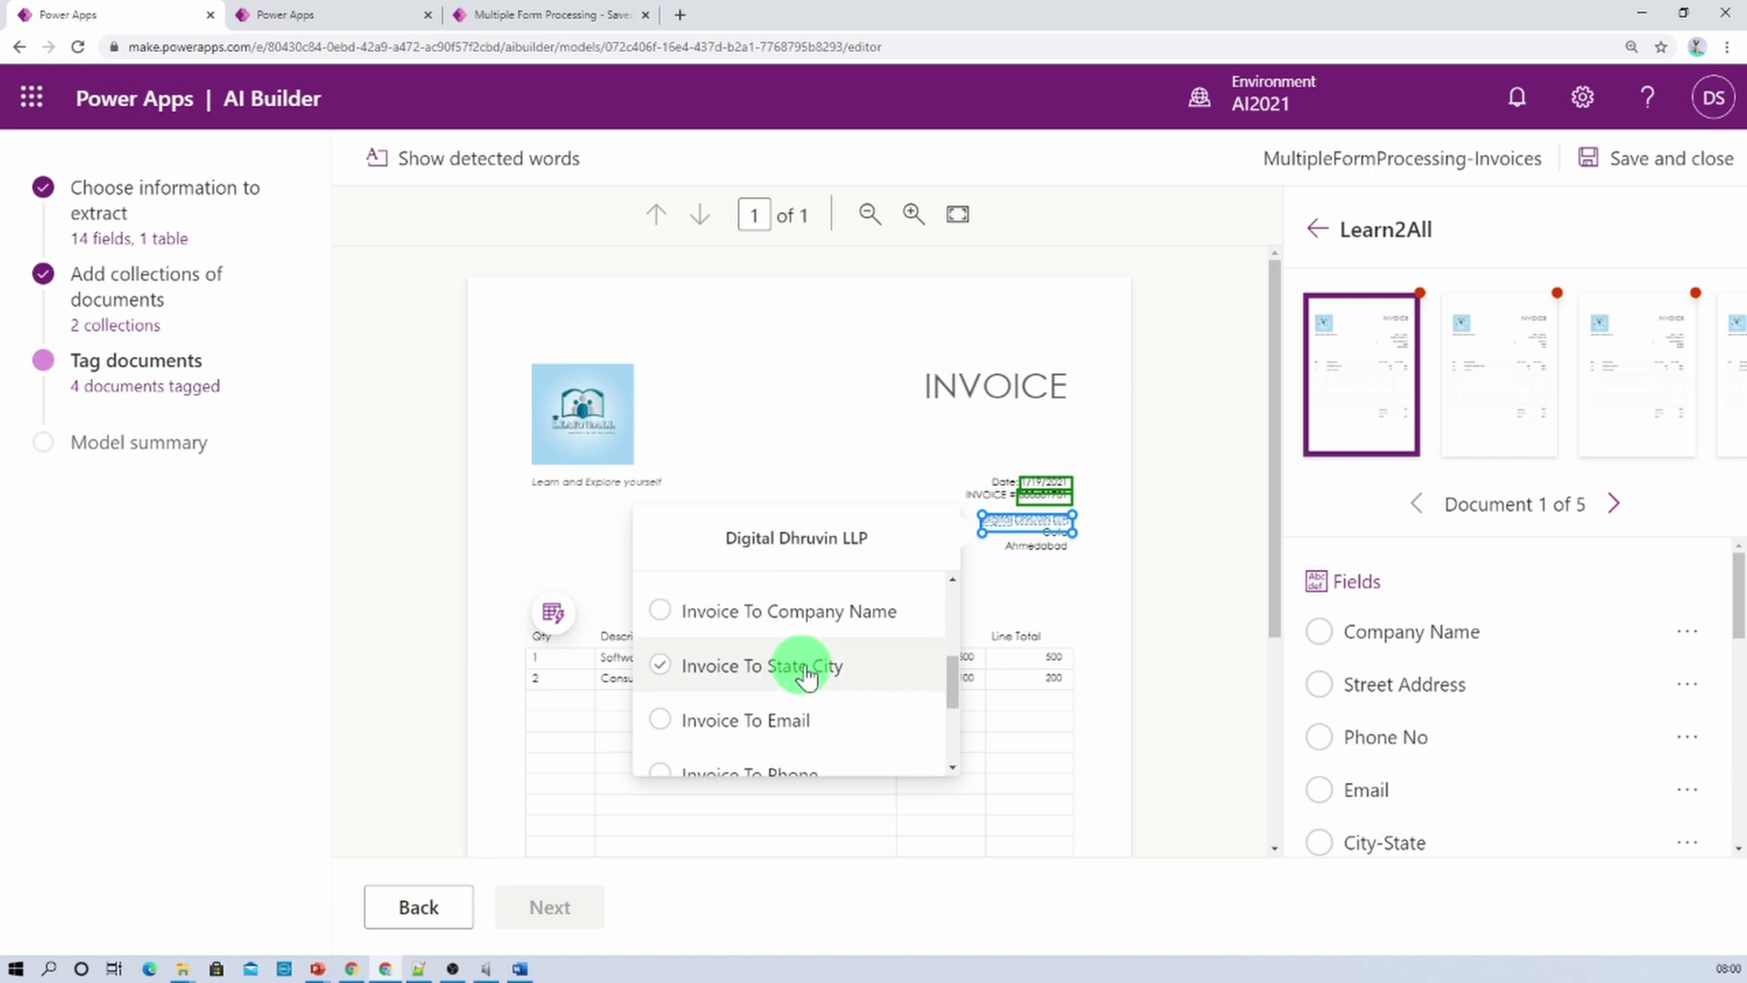
{"action": "scroll", "coordinate": [807, 687], "scroll_direction": "down", "scroll_amount": 1}
{"action": "scroll", "coordinate": [807, 696], "scroll_direction": "up", "scroll_amount": 3}
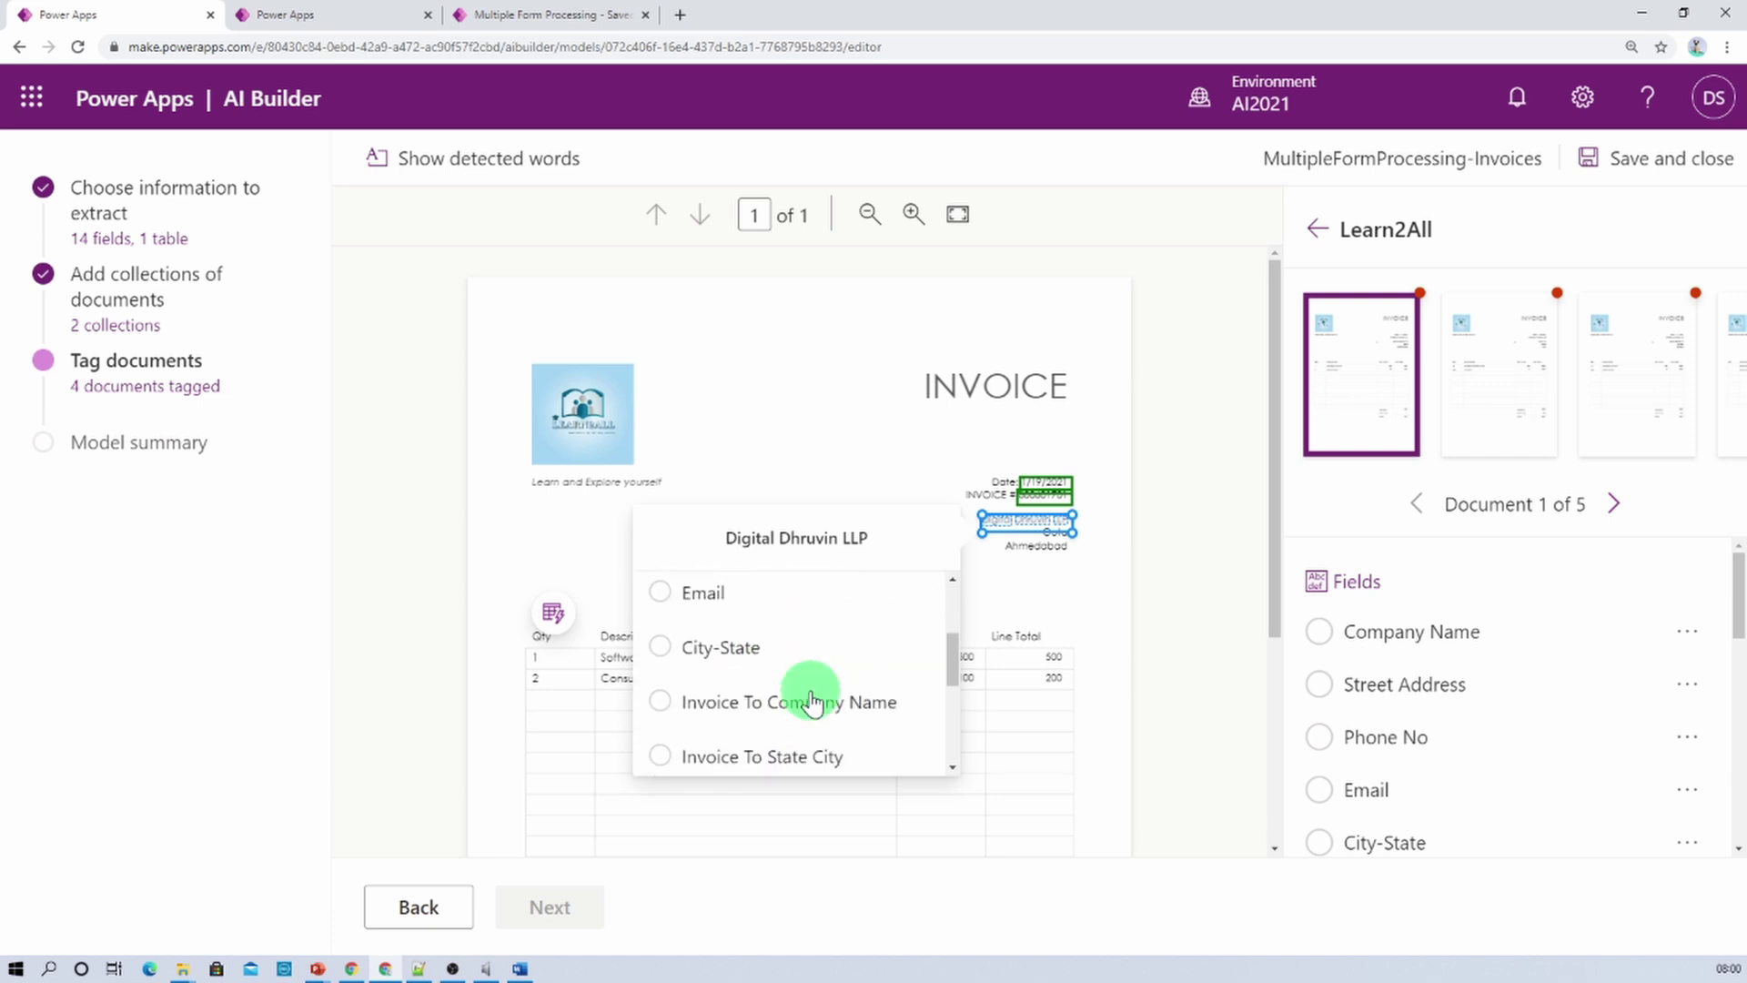
{"action": "left_click", "coordinate": [807, 702]}
Tag Gota as Street Address, Ahmedabad as Invoice To State City and the text in the logo as Company Name
{"action": "scroll", "coordinate": [870, 455], "scroll_direction": "up", "scroll_amount": 3}
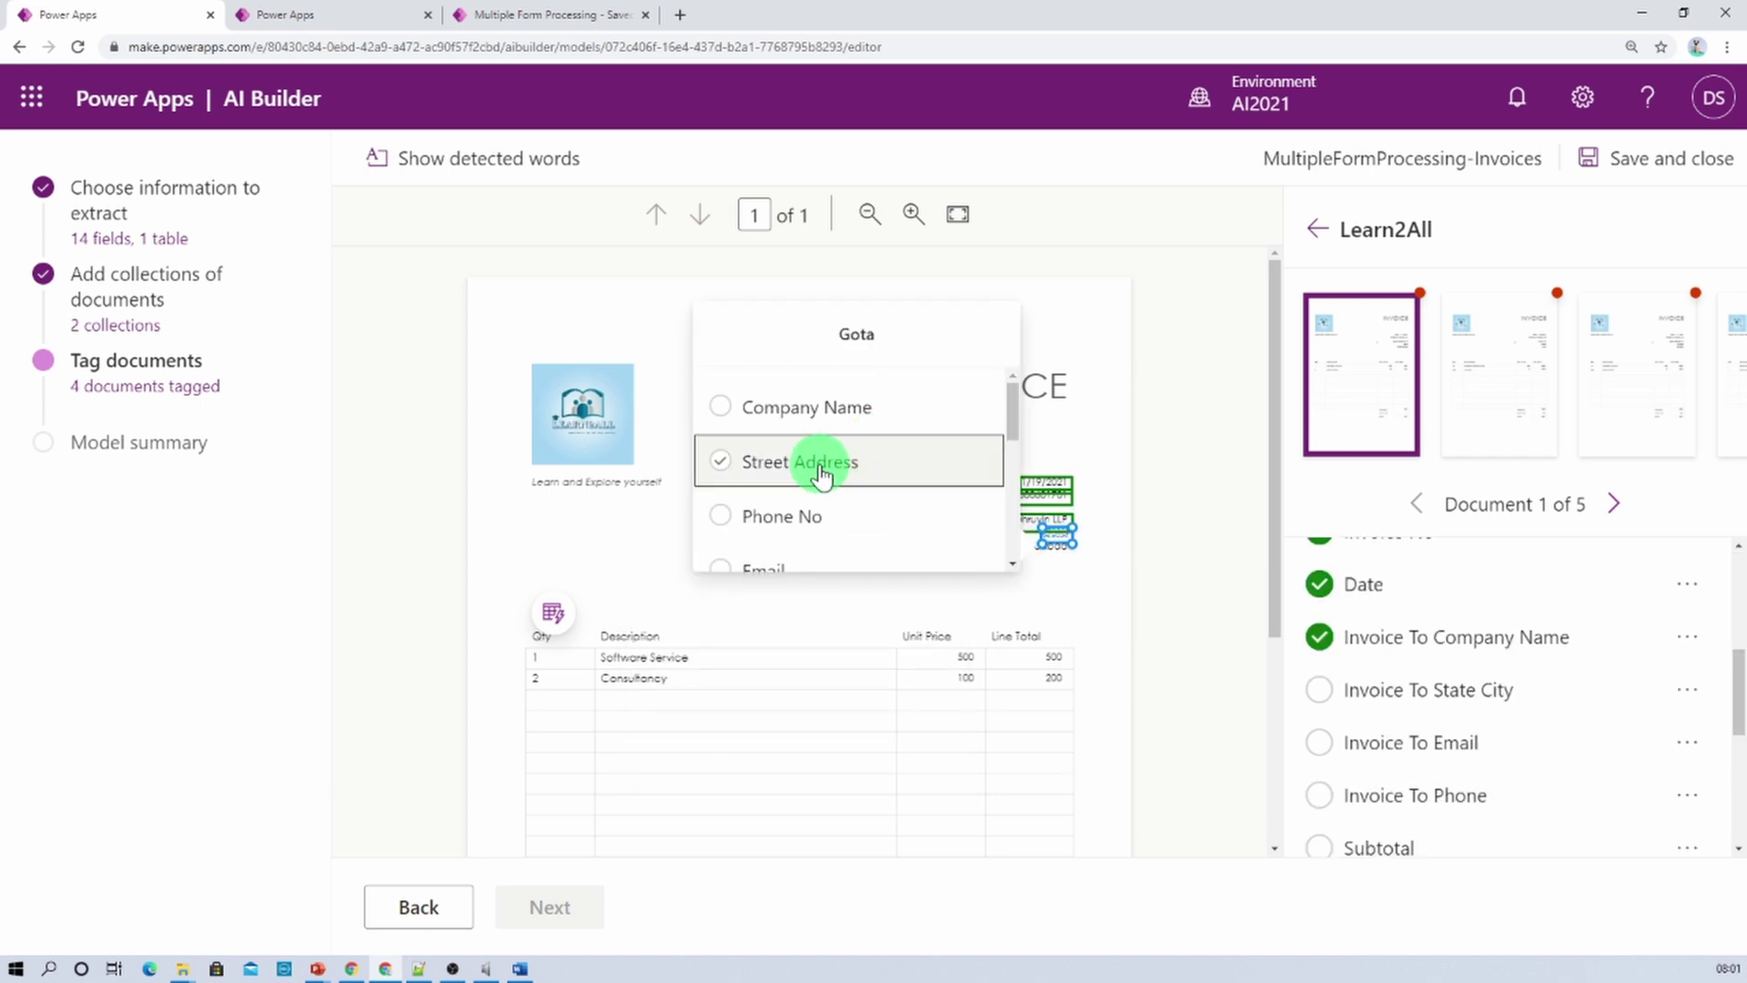
{"action": "left_click", "coordinate": [819, 460]}
{"action": "left_click_drag", "start_coordinate": [1003, 543], "coordinate": [1073, 557]}
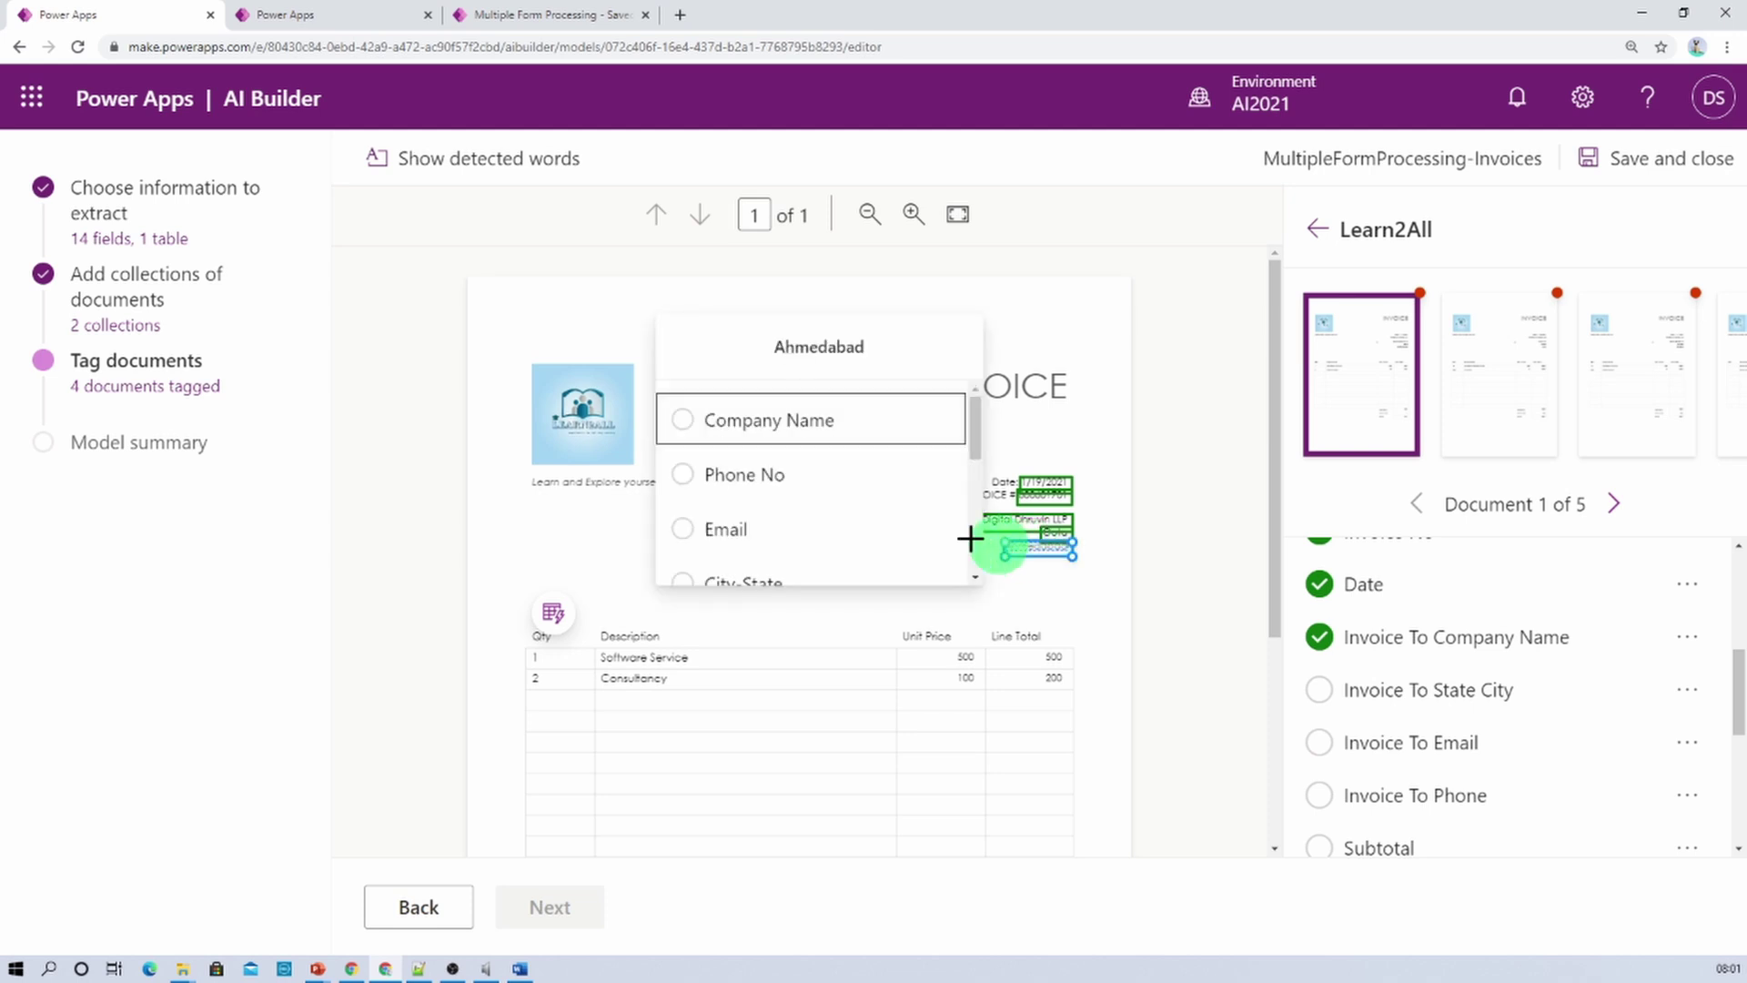
{"action": "scroll", "coordinate": [855, 478], "scroll_direction": "down", "scroll_amount": 3}
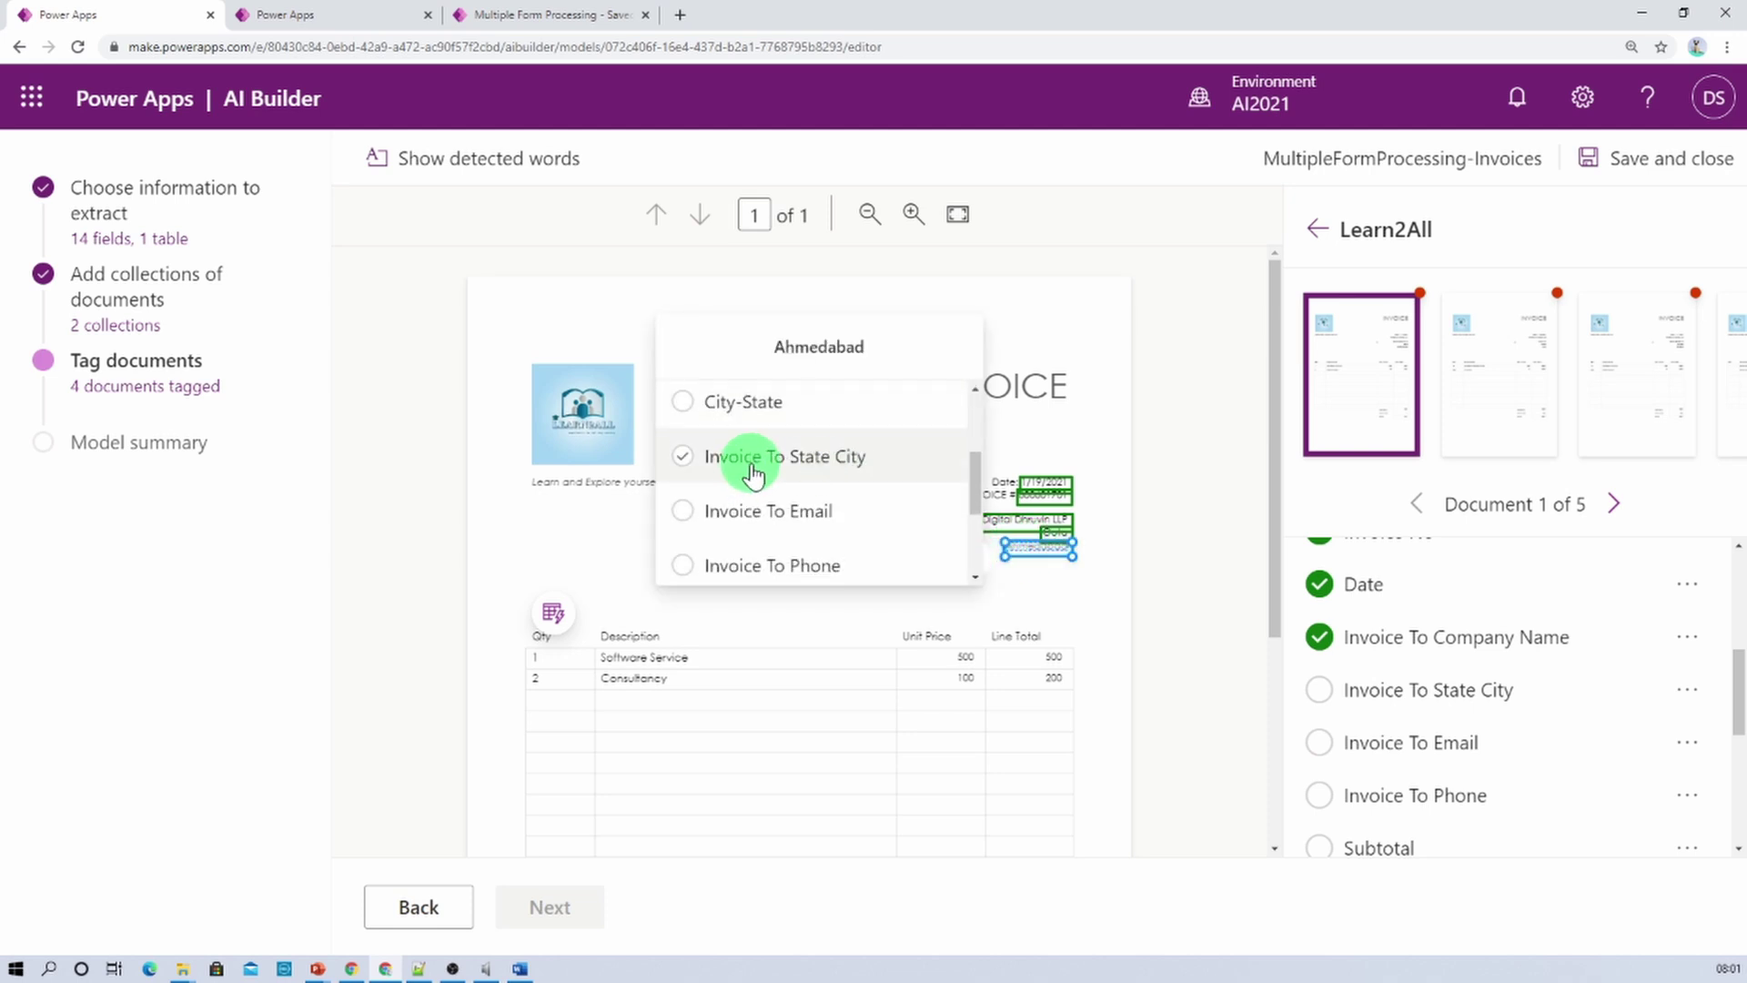
{"action": "left_click", "coordinate": [752, 457]}
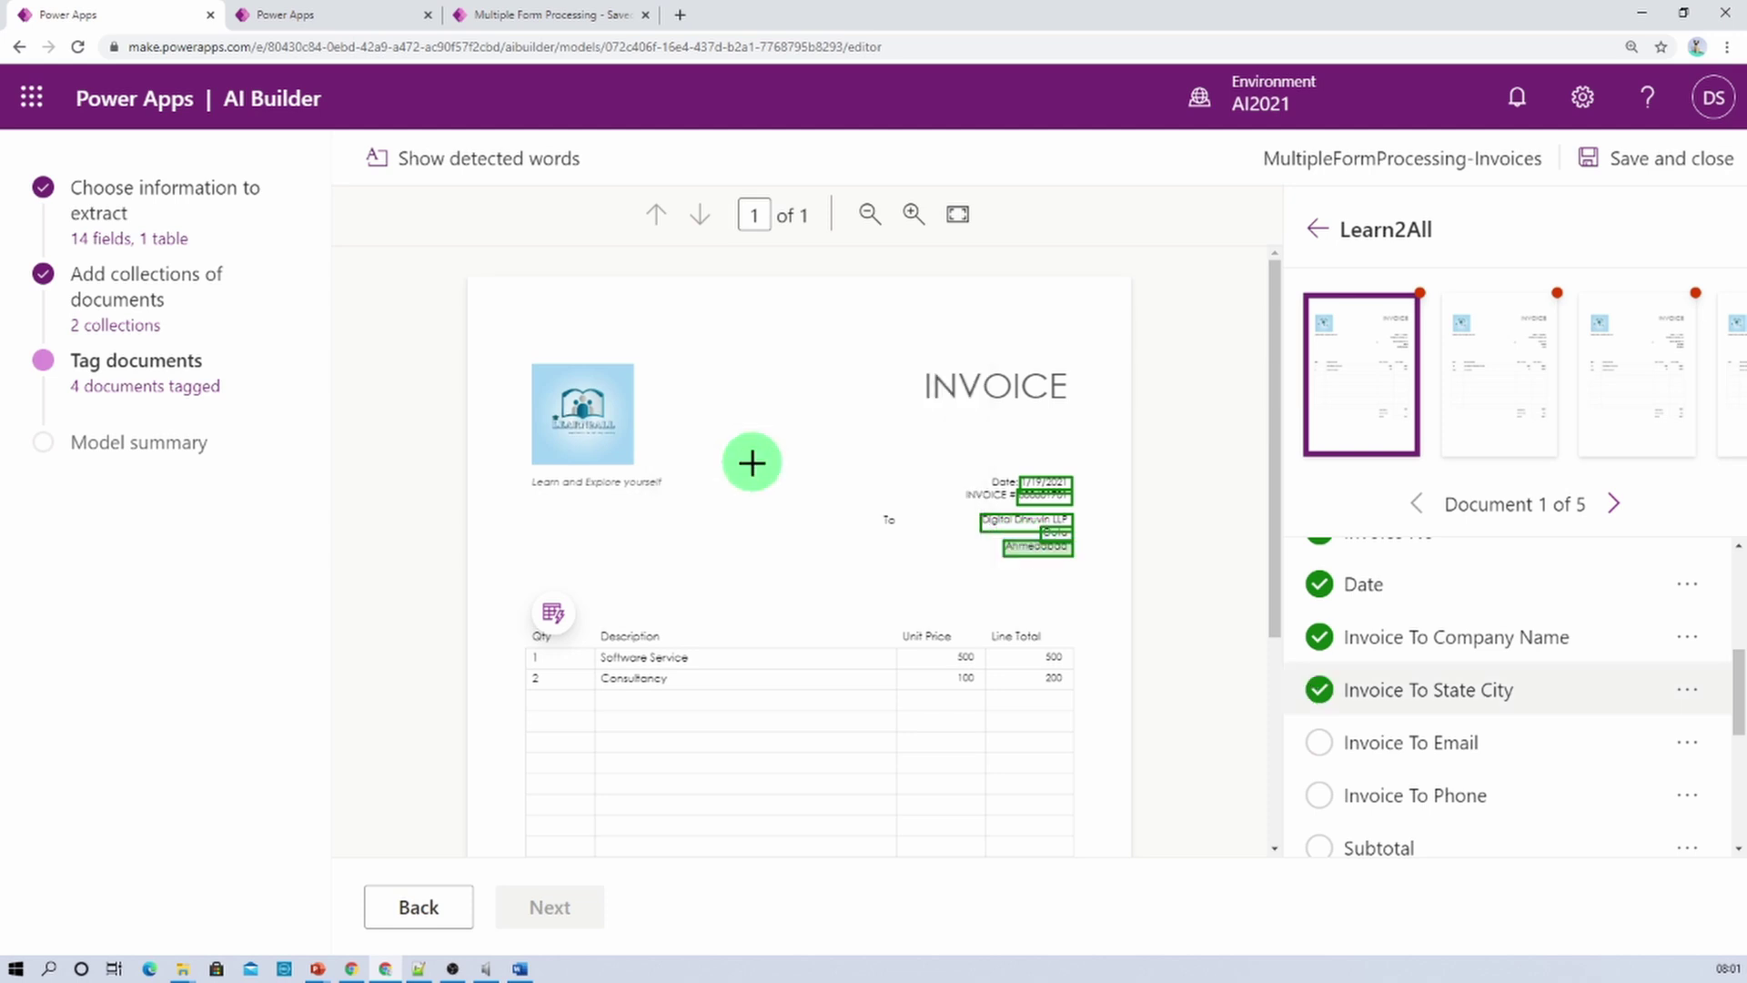
{"action": "left_click", "coordinate": [575, 428]}
{"action": "left_click", "coordinate": [725, 517]}
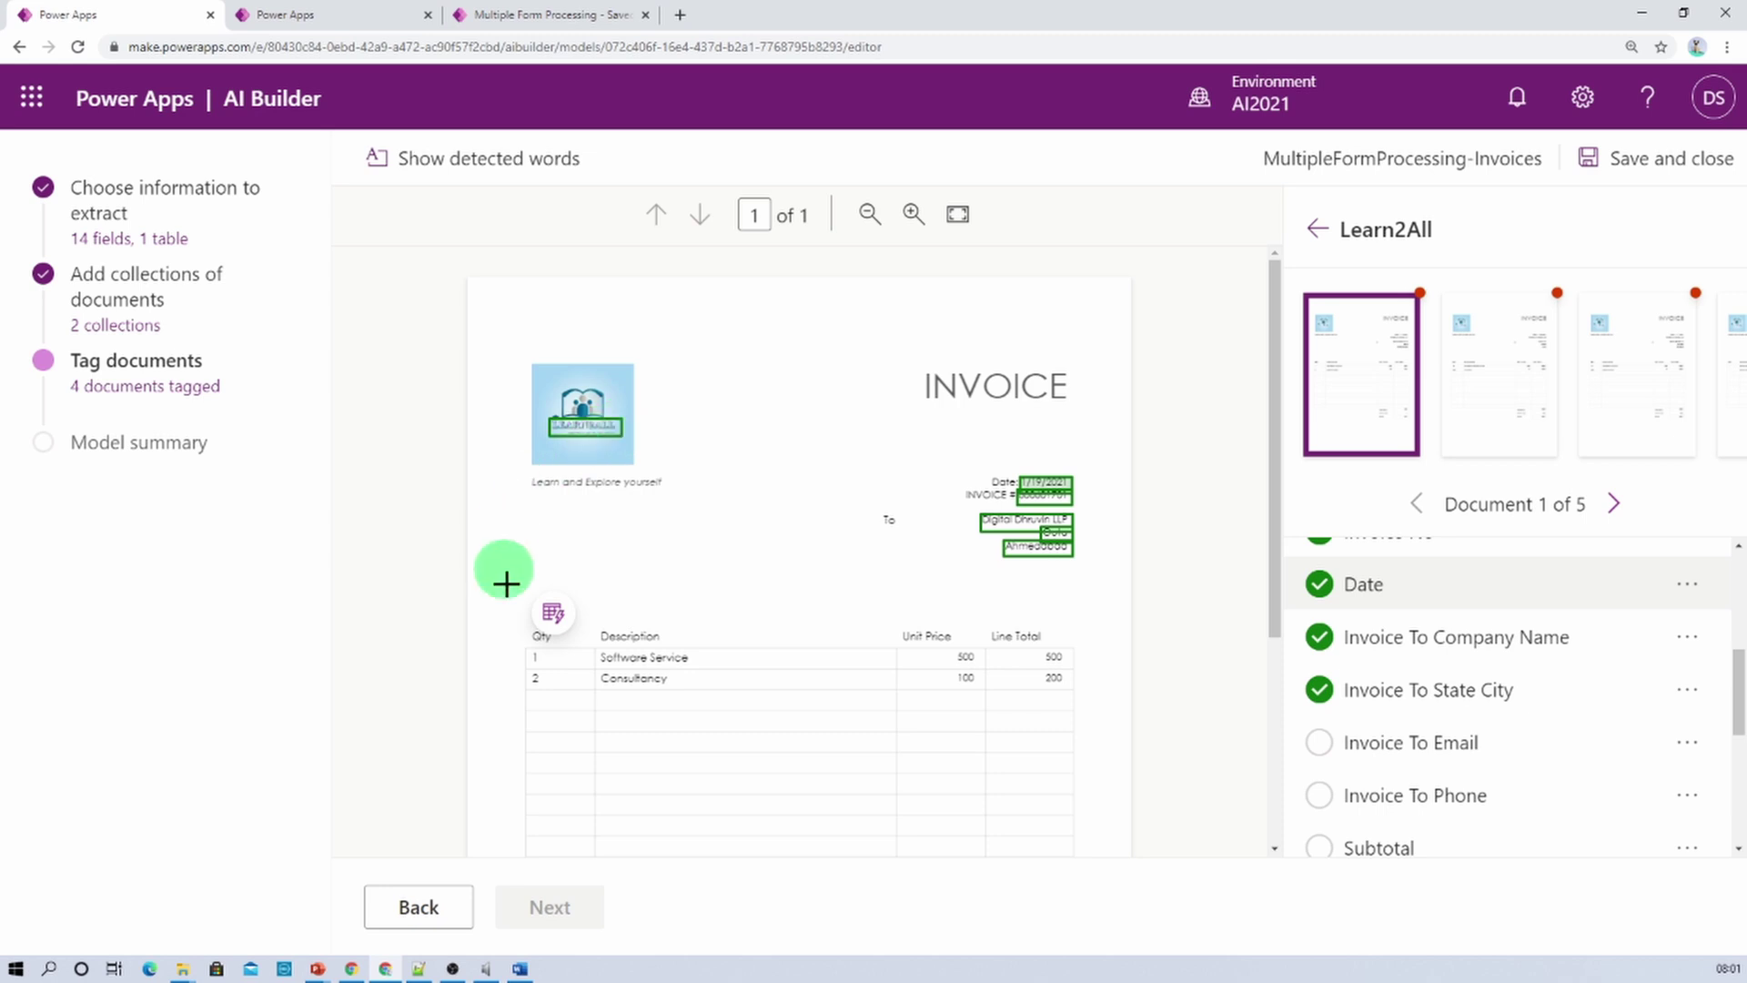
Preview the detected line-item table on the Learn2All invoice and close the preview
{"action": "left_click", "coordinate": [553, 614]}
{"action": "left_click", "coordinate": [585, 661]}
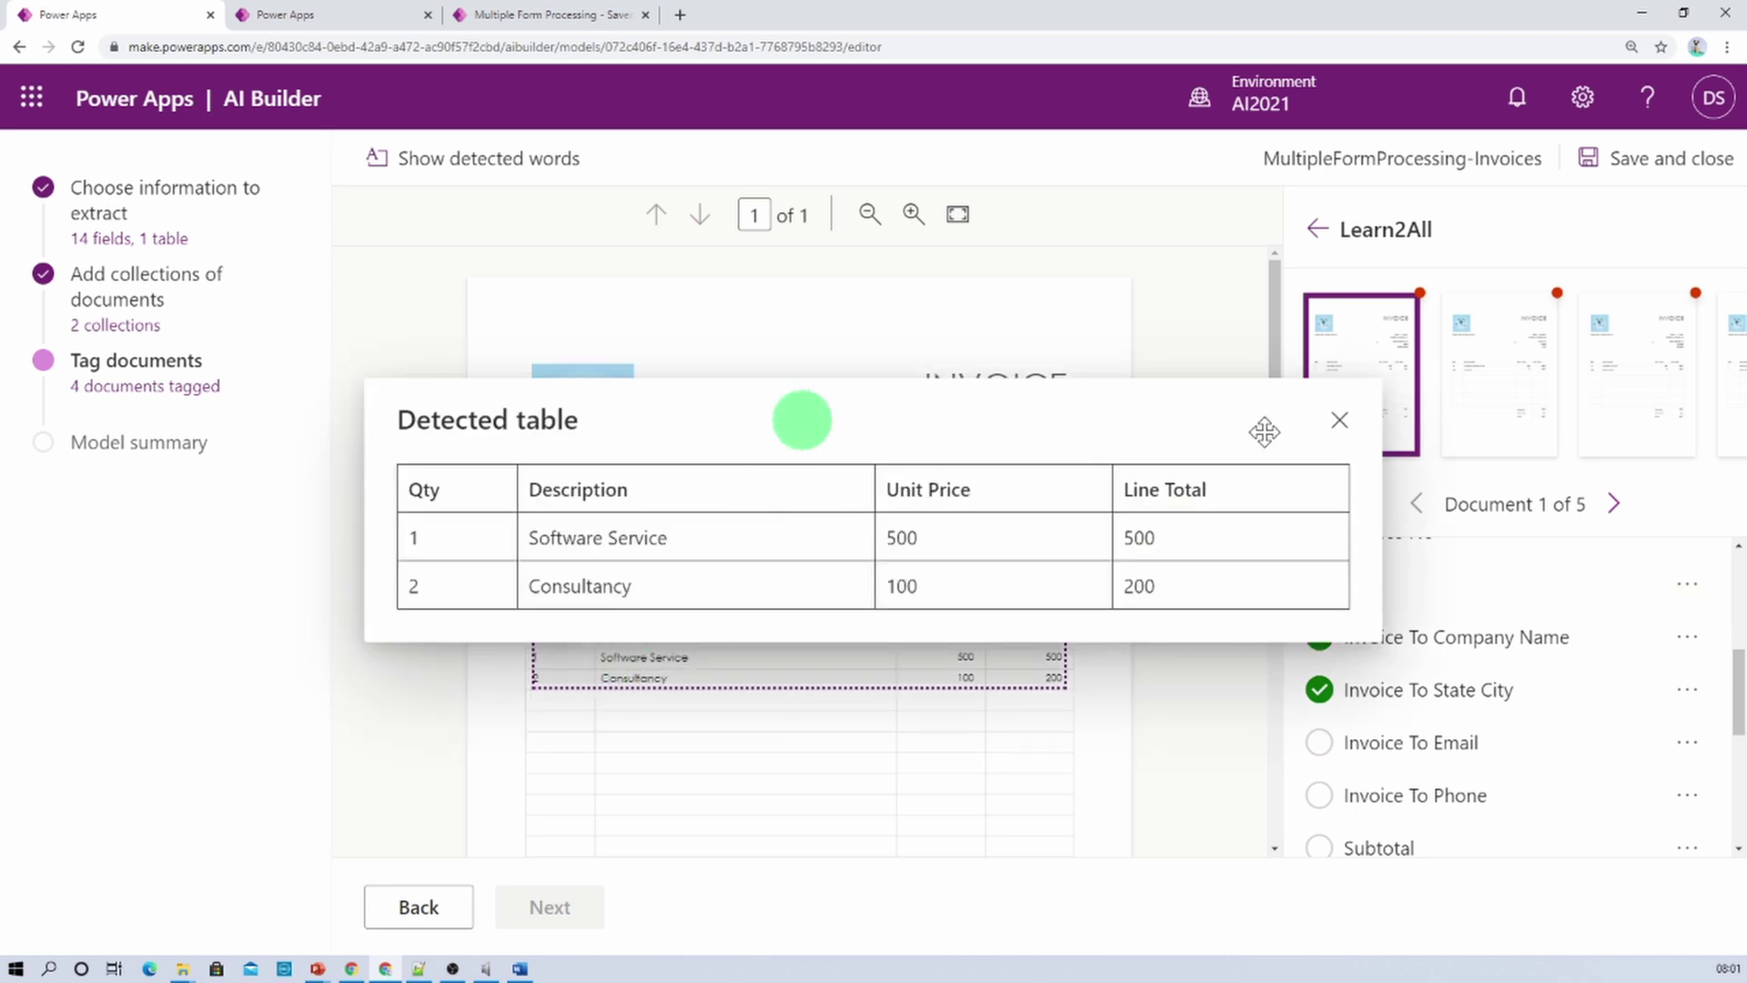
{"action": "left_click", "coordinate": [1339, 421]}
Tag the detected table on the Learn2All invoice as LineItems-Product
{"action": "left_click", "coordinate": [553, 612]}
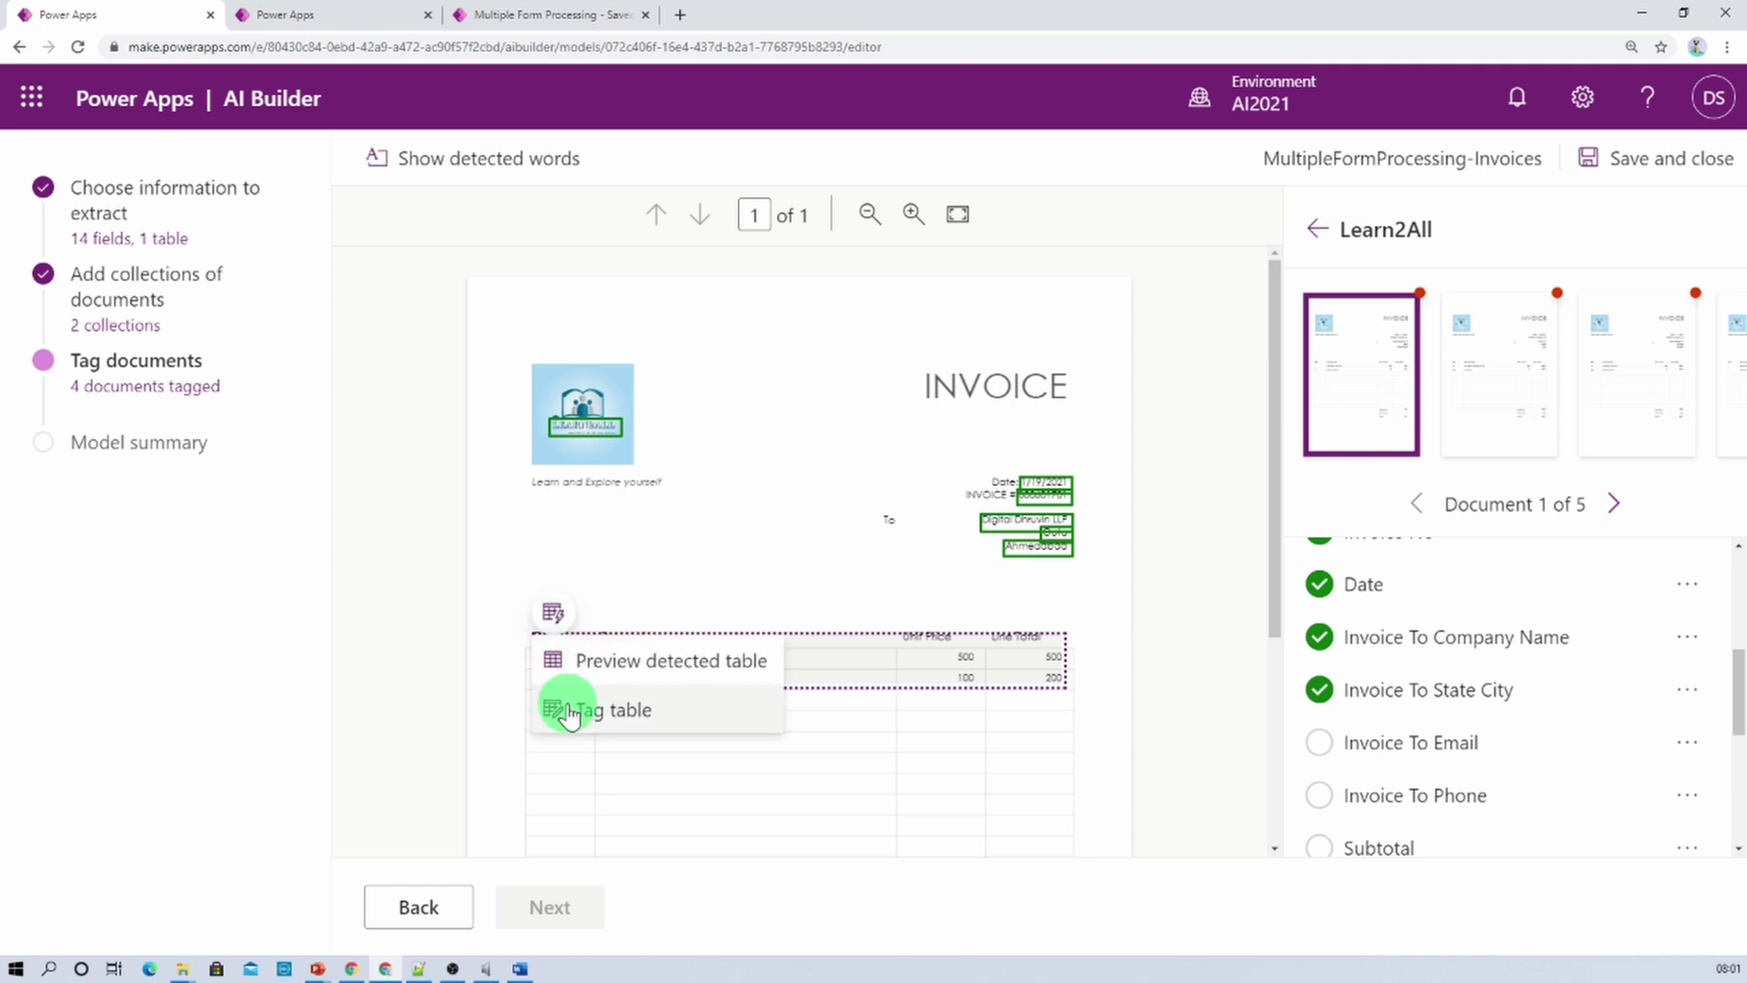
{"action": "left_click", "coordinate": [563, 712]}
{"action": "left_click", "coordinate": [694, 579]}
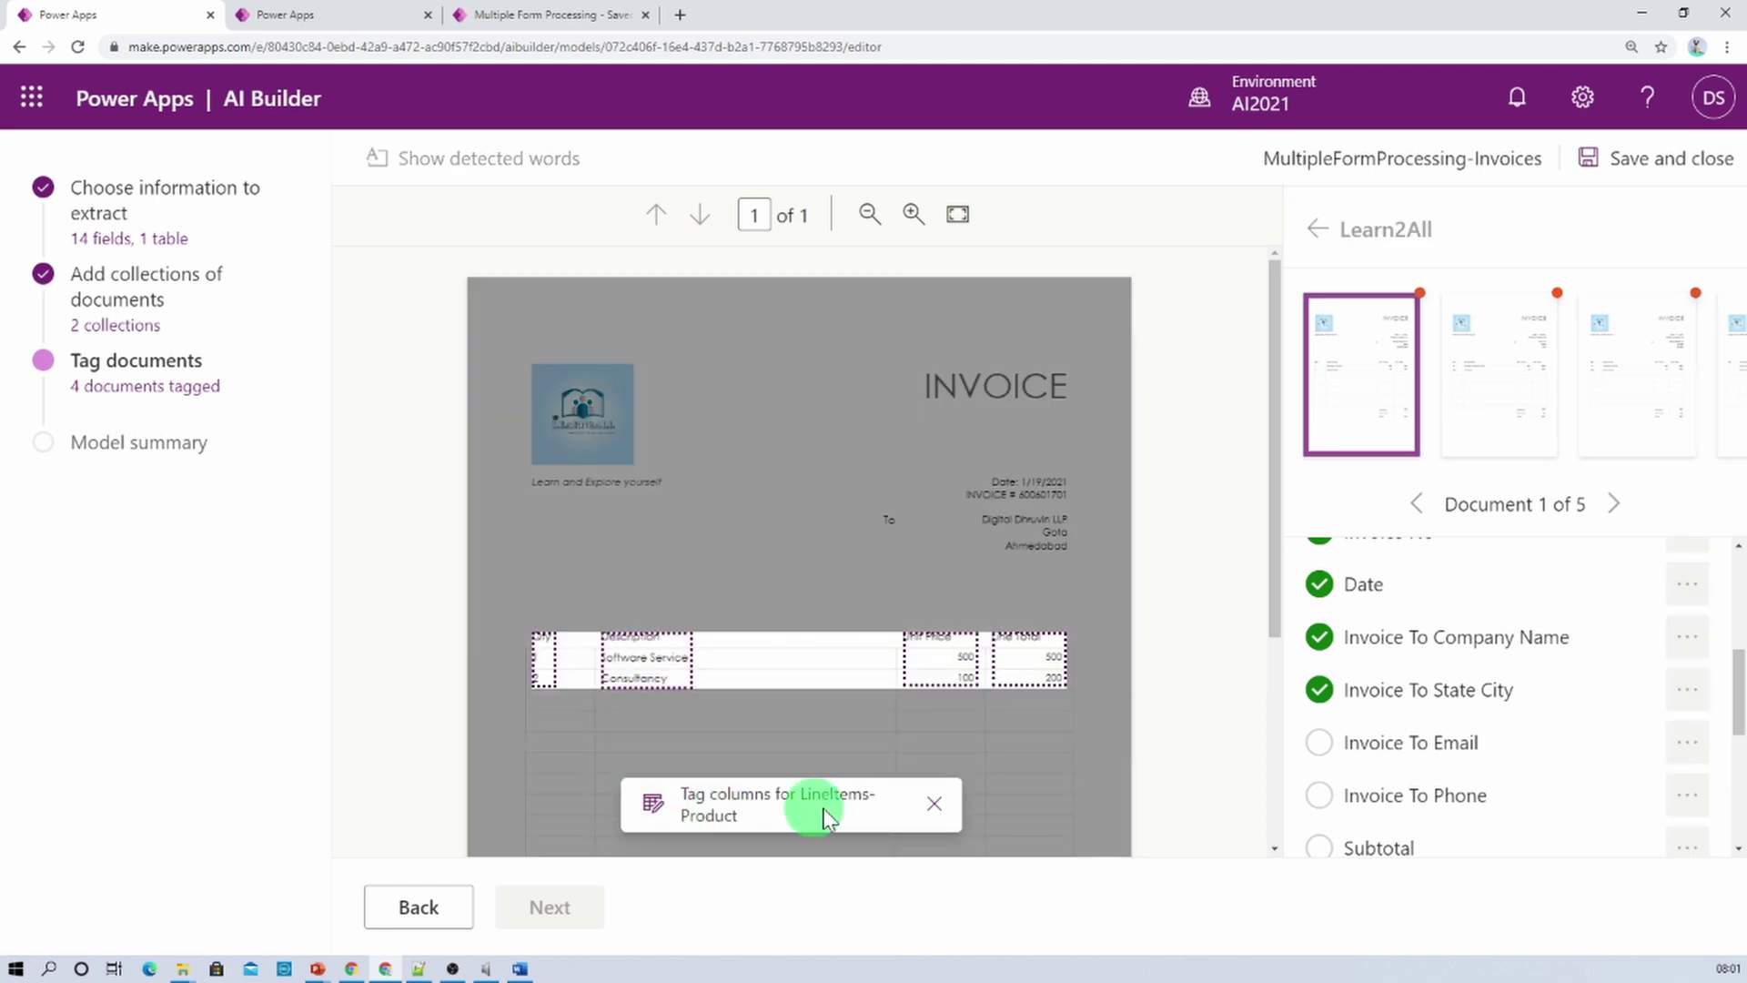
Tag the four columns of LineItems-Product on the Learn2All invoice as Quantity, Description, Unit Price and Line Total
{"action": "left_click", "coordinate": [544, 655]}
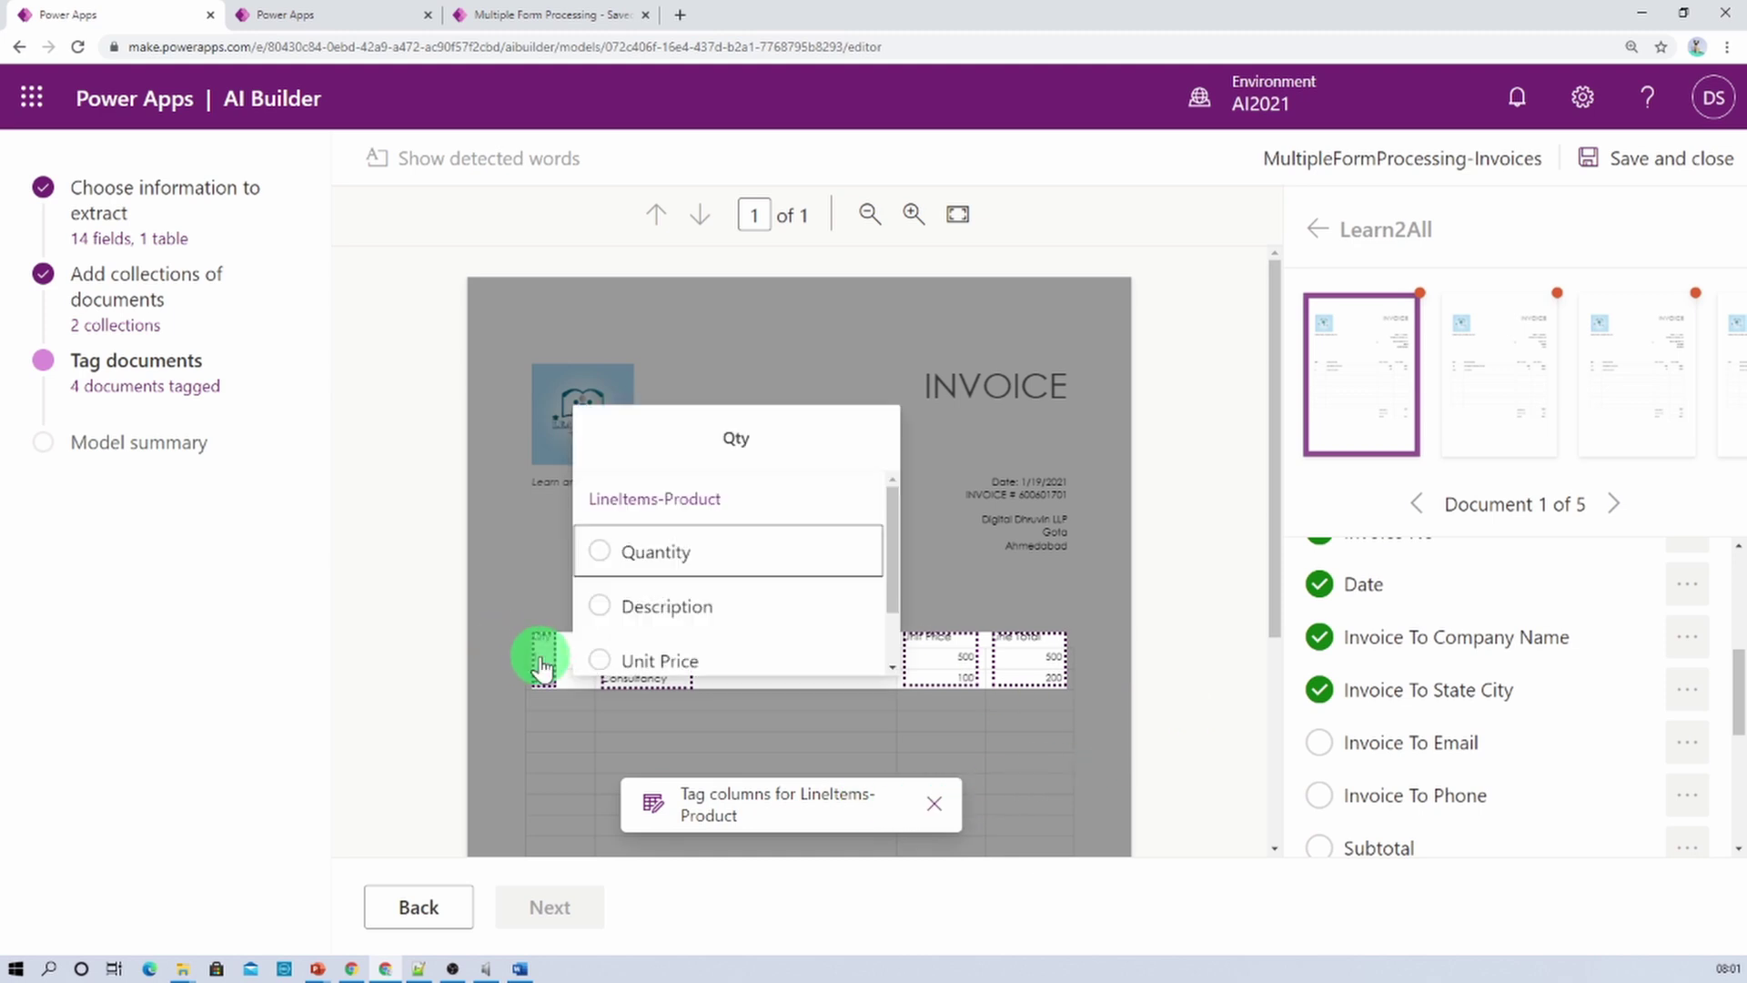
{"action": "left_click", "coordinate": [617, 566]}
{"action": "left_click", "coordinate": [637, 662]}
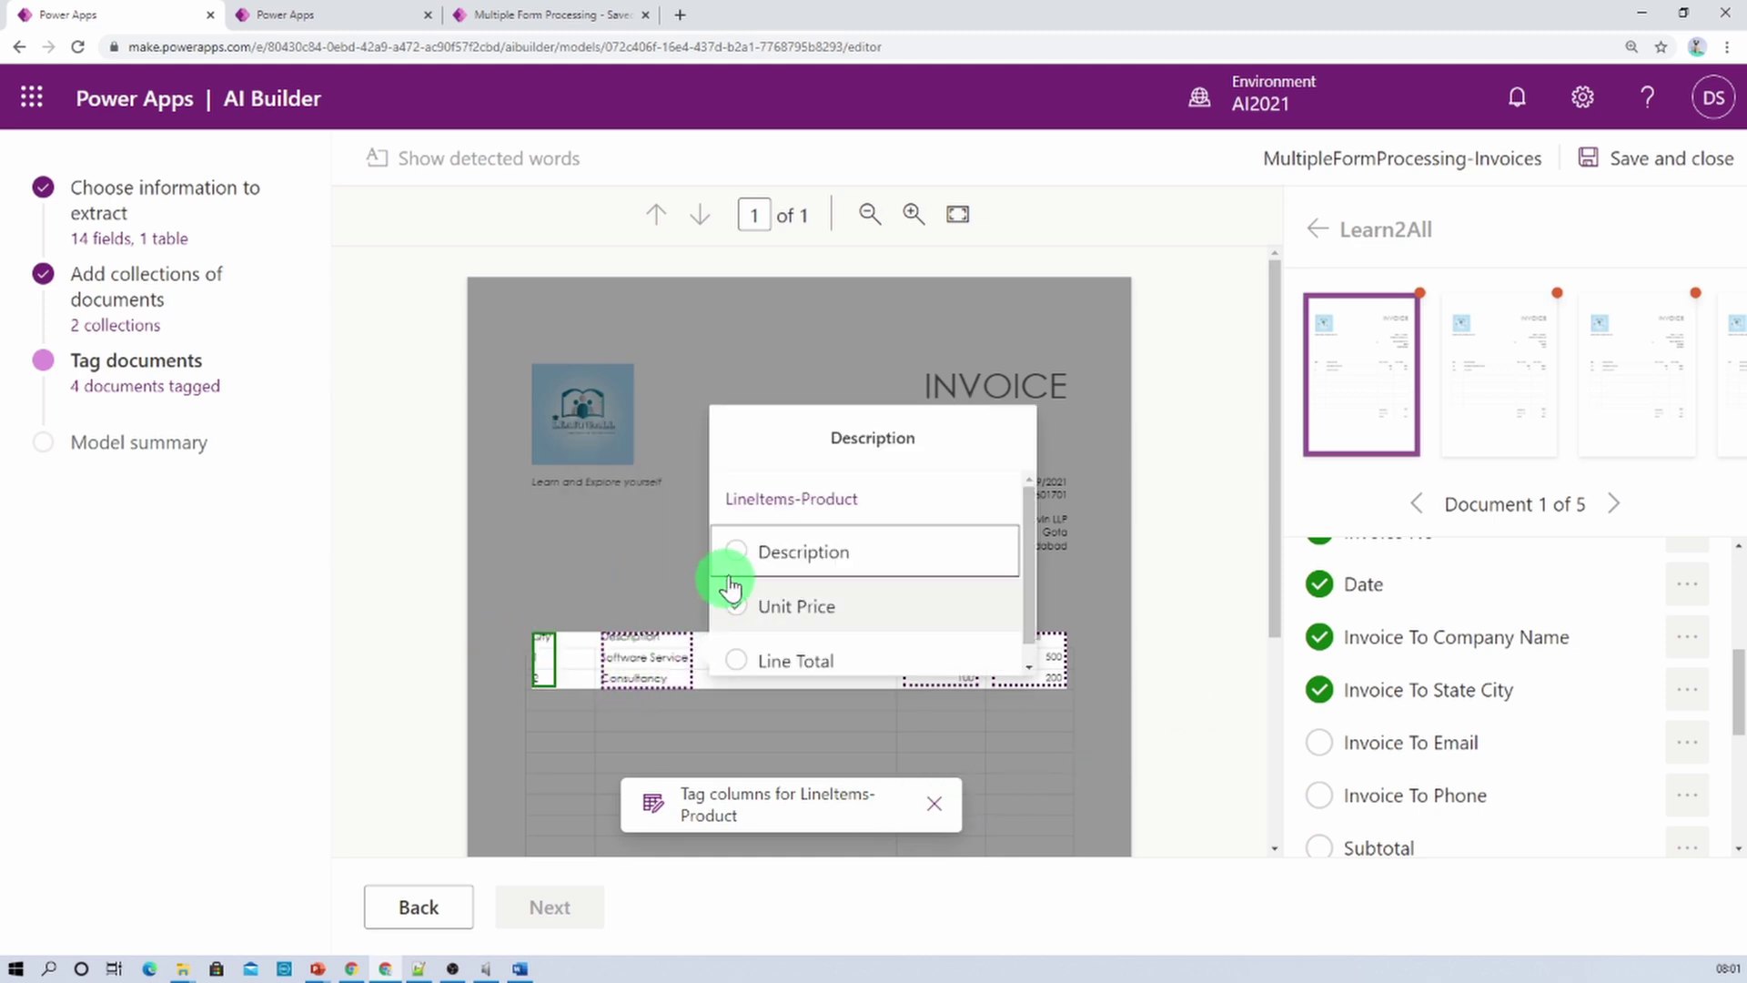
{"action": "left_click", "coordinate": [723, 569]}
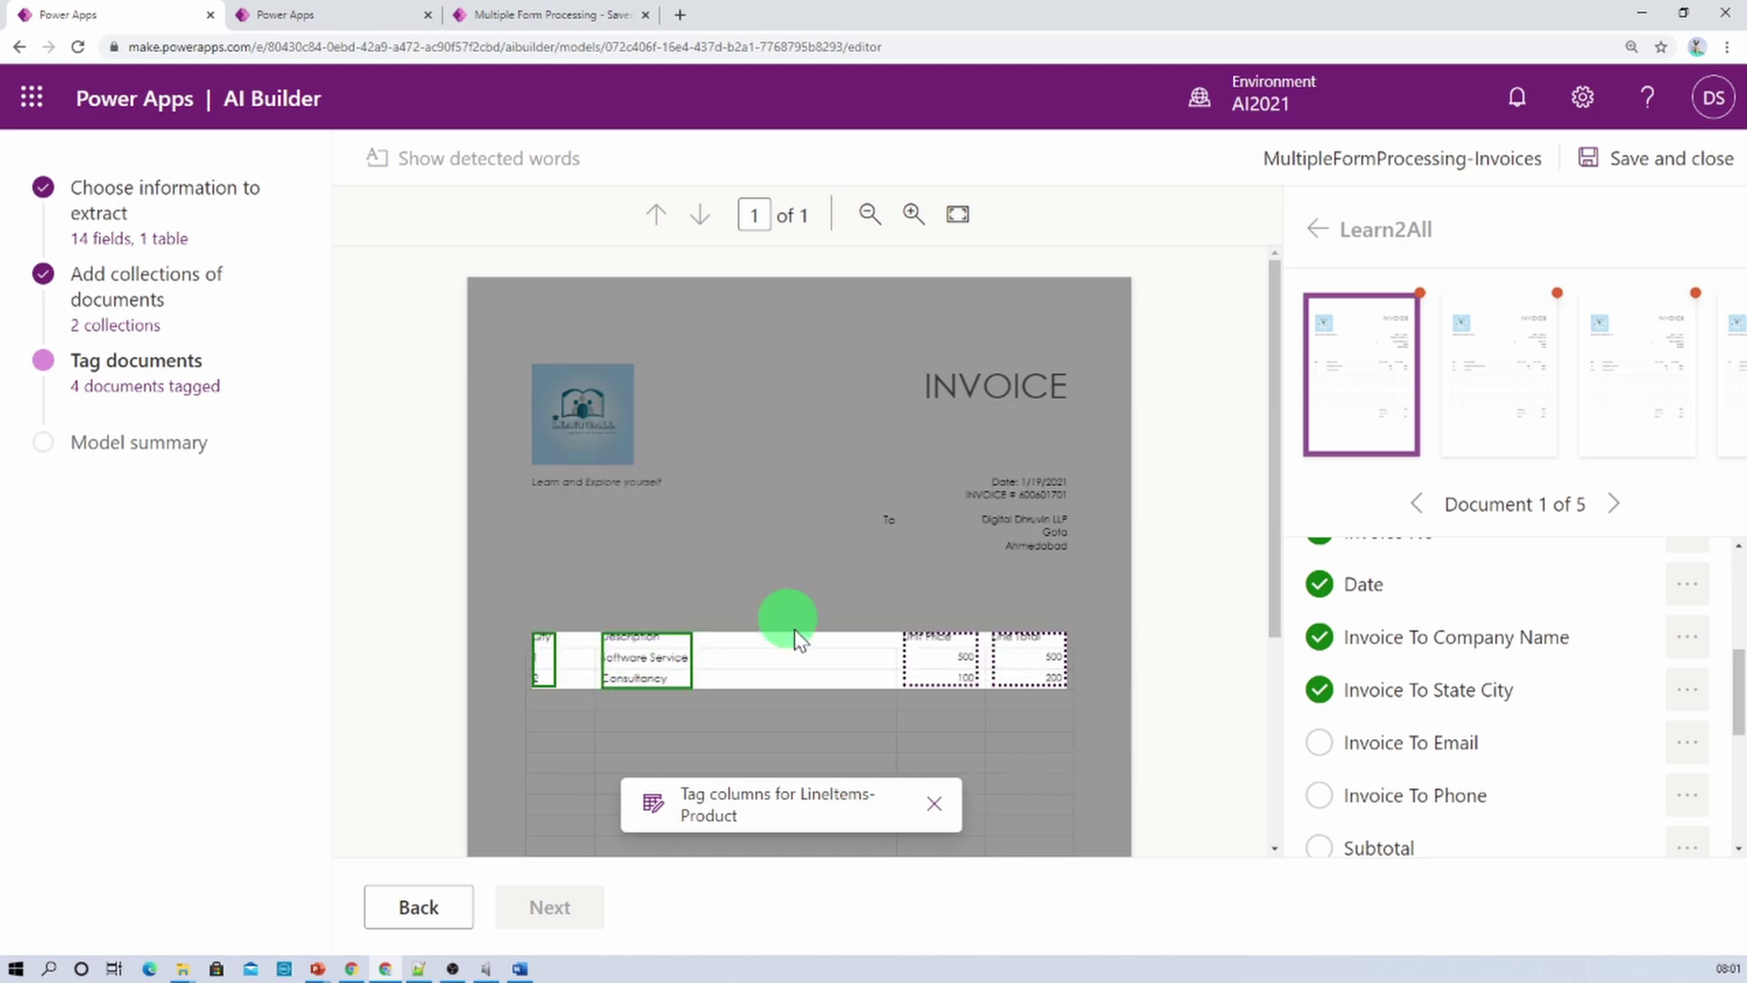
{"action": "left_click", "coordinate": [946, 664]}
{"action": "left_click", "coordinate": [753, 585]}
{"action": "left_click", "coordinate": [1024, 684]}
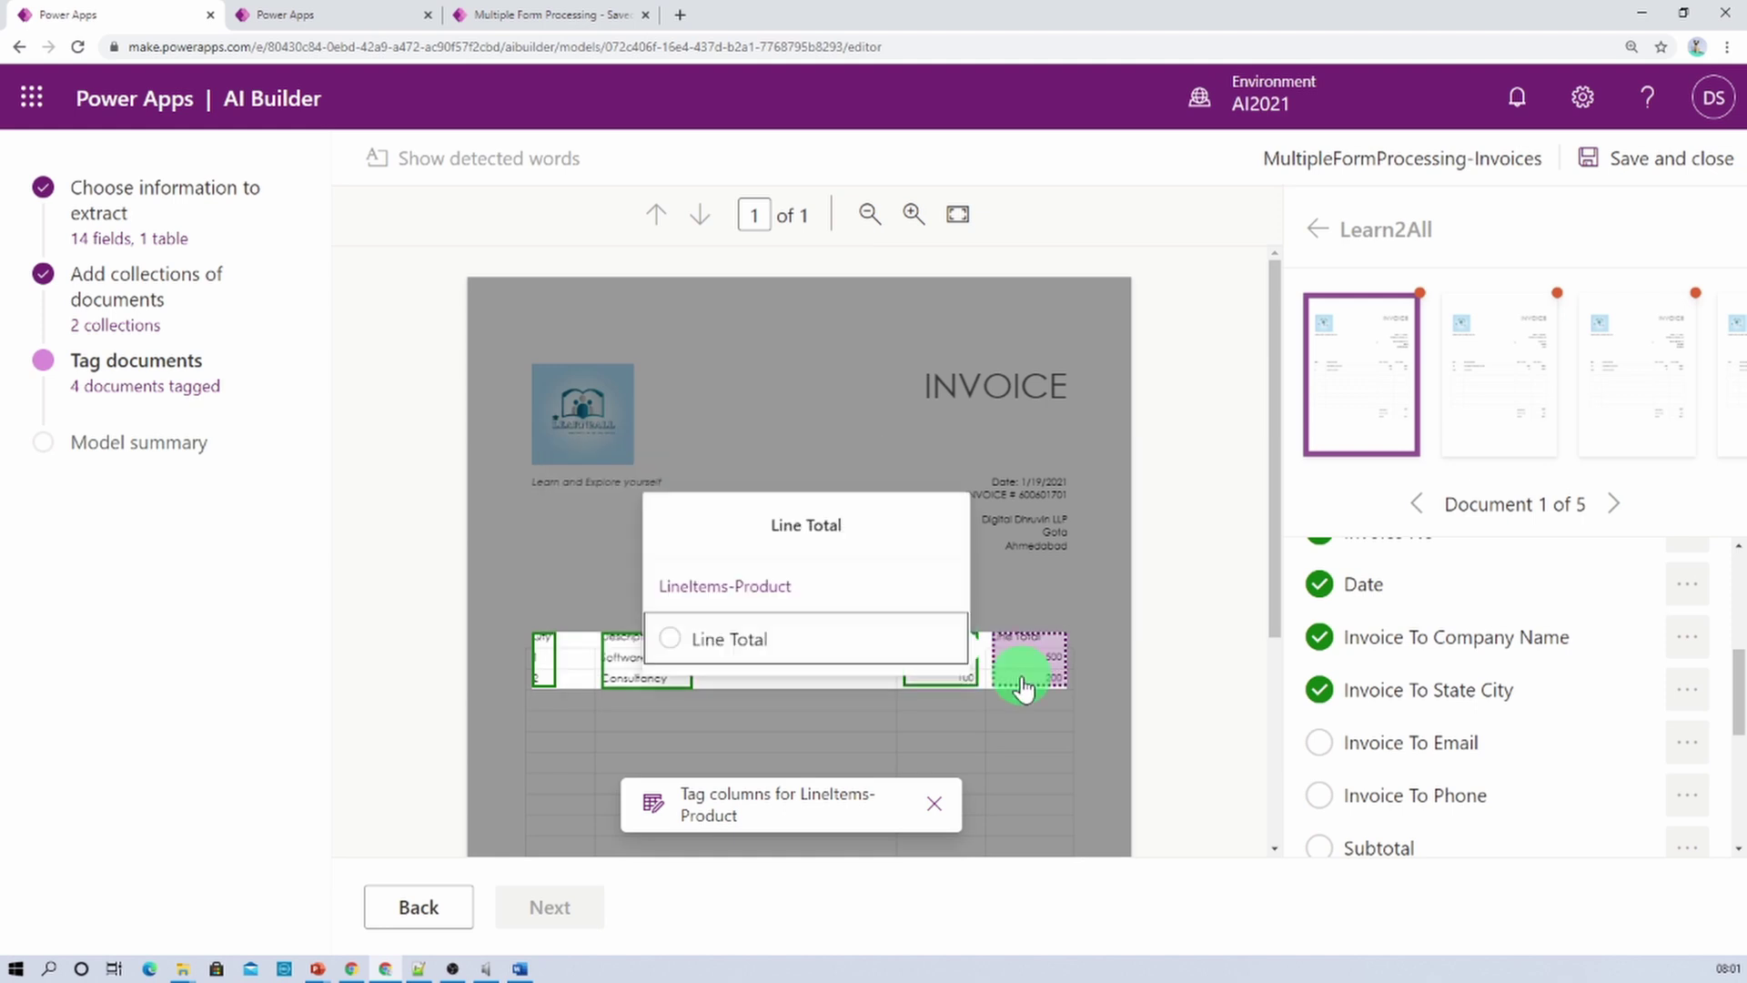
{"action": "left_click", "coordinate": [800, 638]}
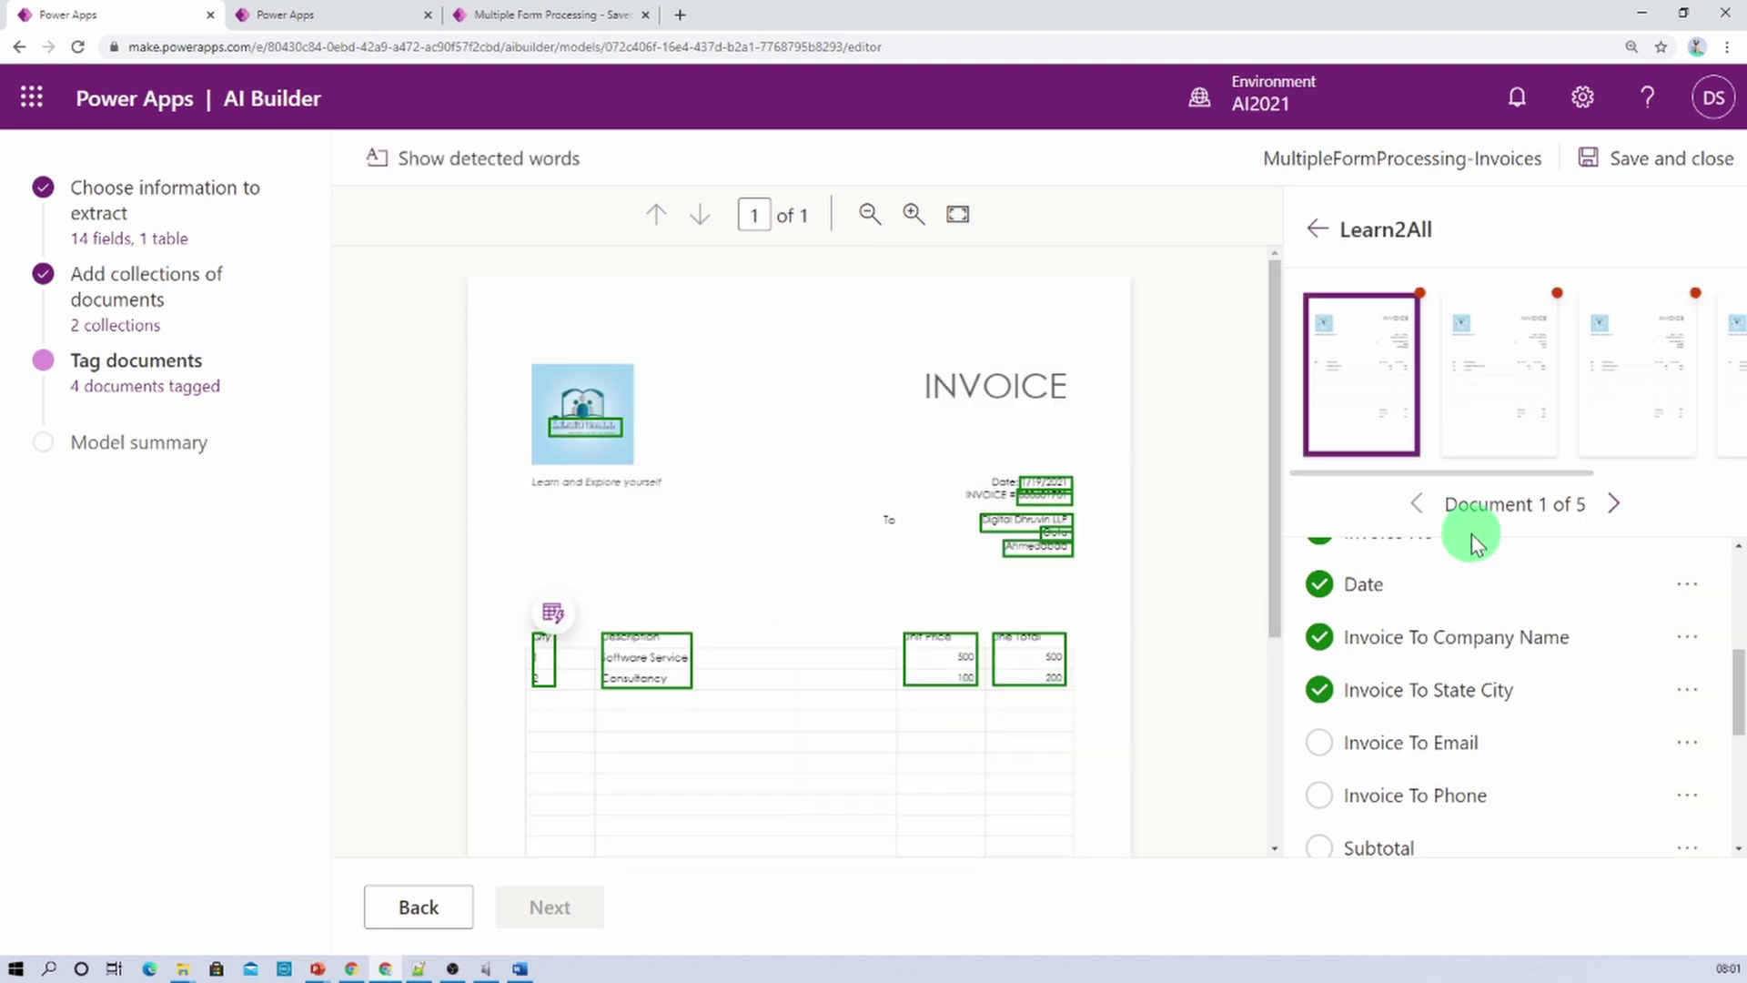
Tag the amounts below the line items as Subtotal (700), SalesTax (7) and Total (707)
{"action": "scroll", "coordinate": [1083, 684], "scroll_direction": "down", "scroll_amount": 3}
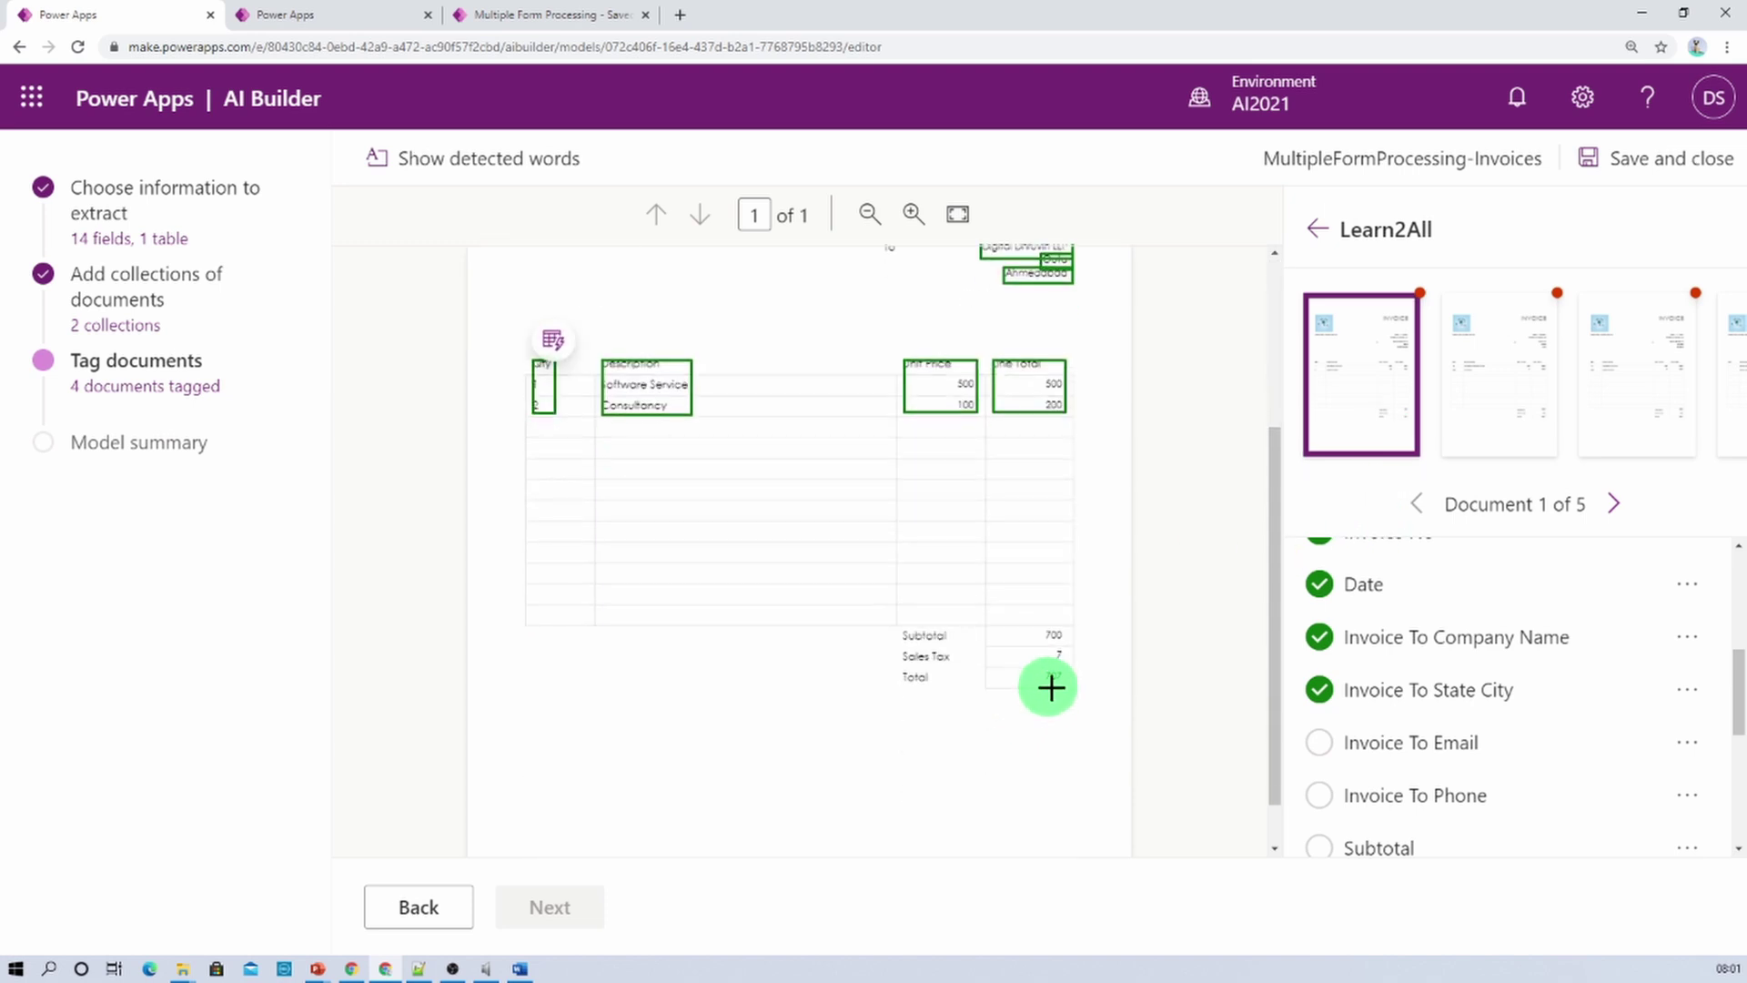
{"action": "left_click", "coordinate": [1051, 637]}
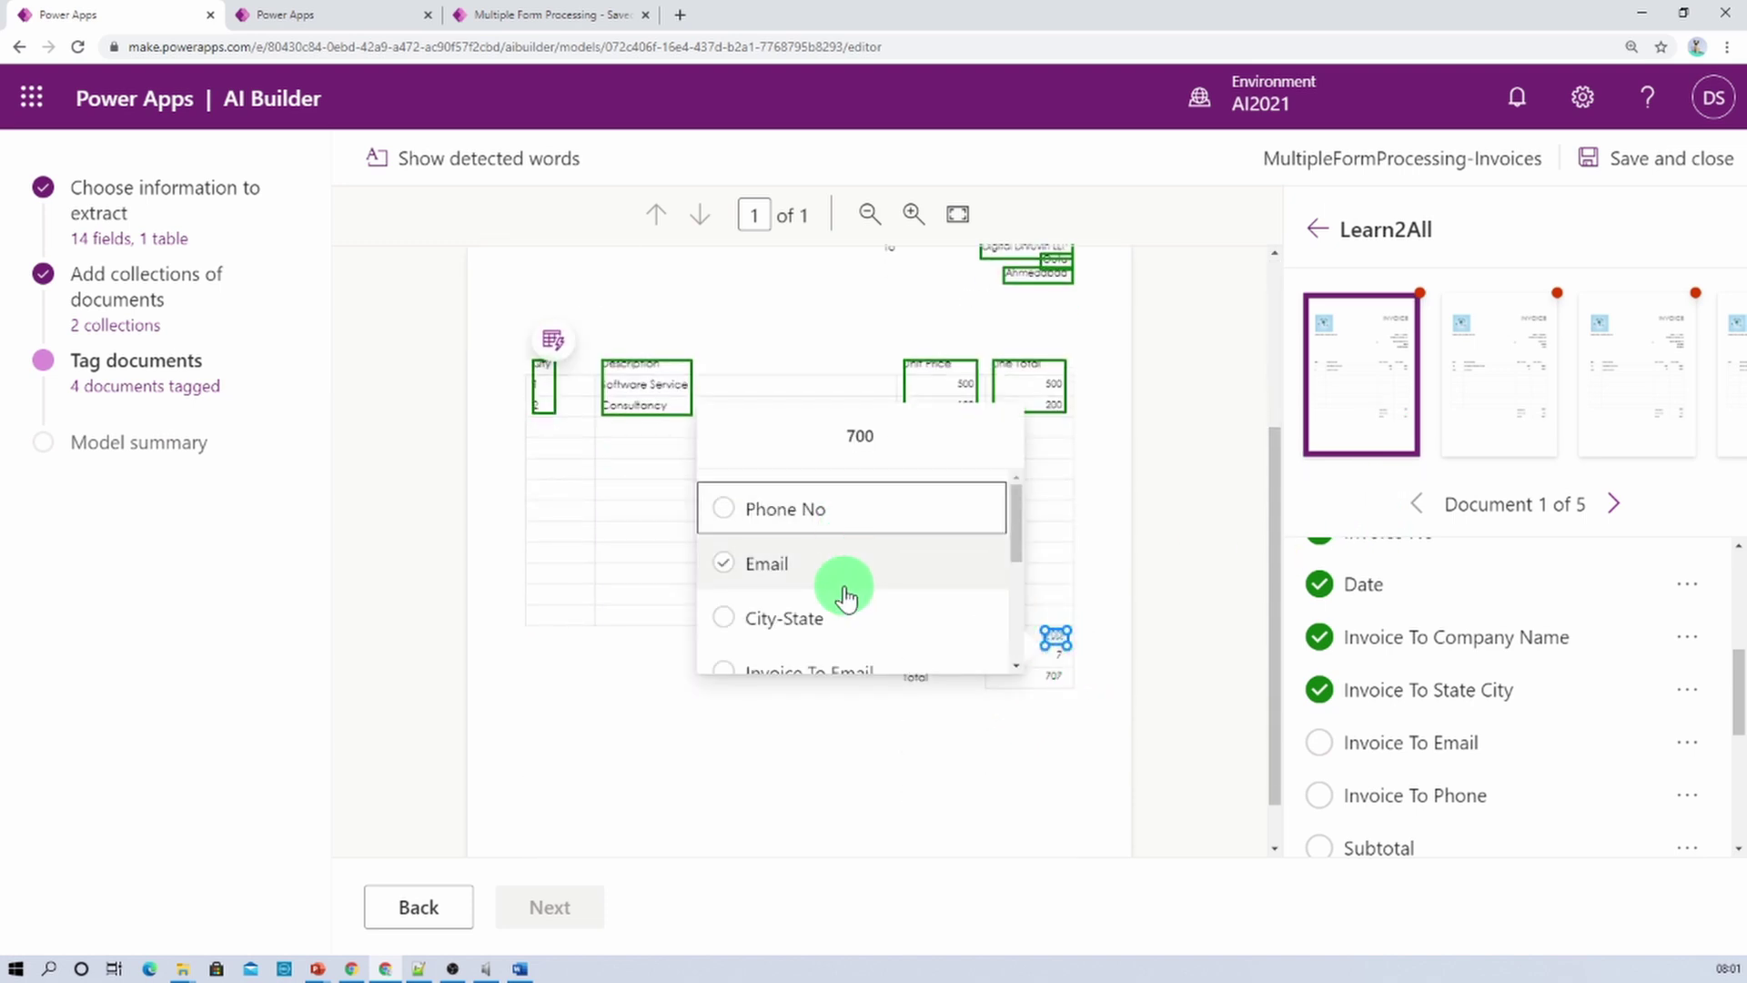
{"action": "scroll", "coordinate": [842, 592], "scroll_direction": "down", "scroll_amount": 5}
{"action": "left_click", "coordinate": [810, 551]}
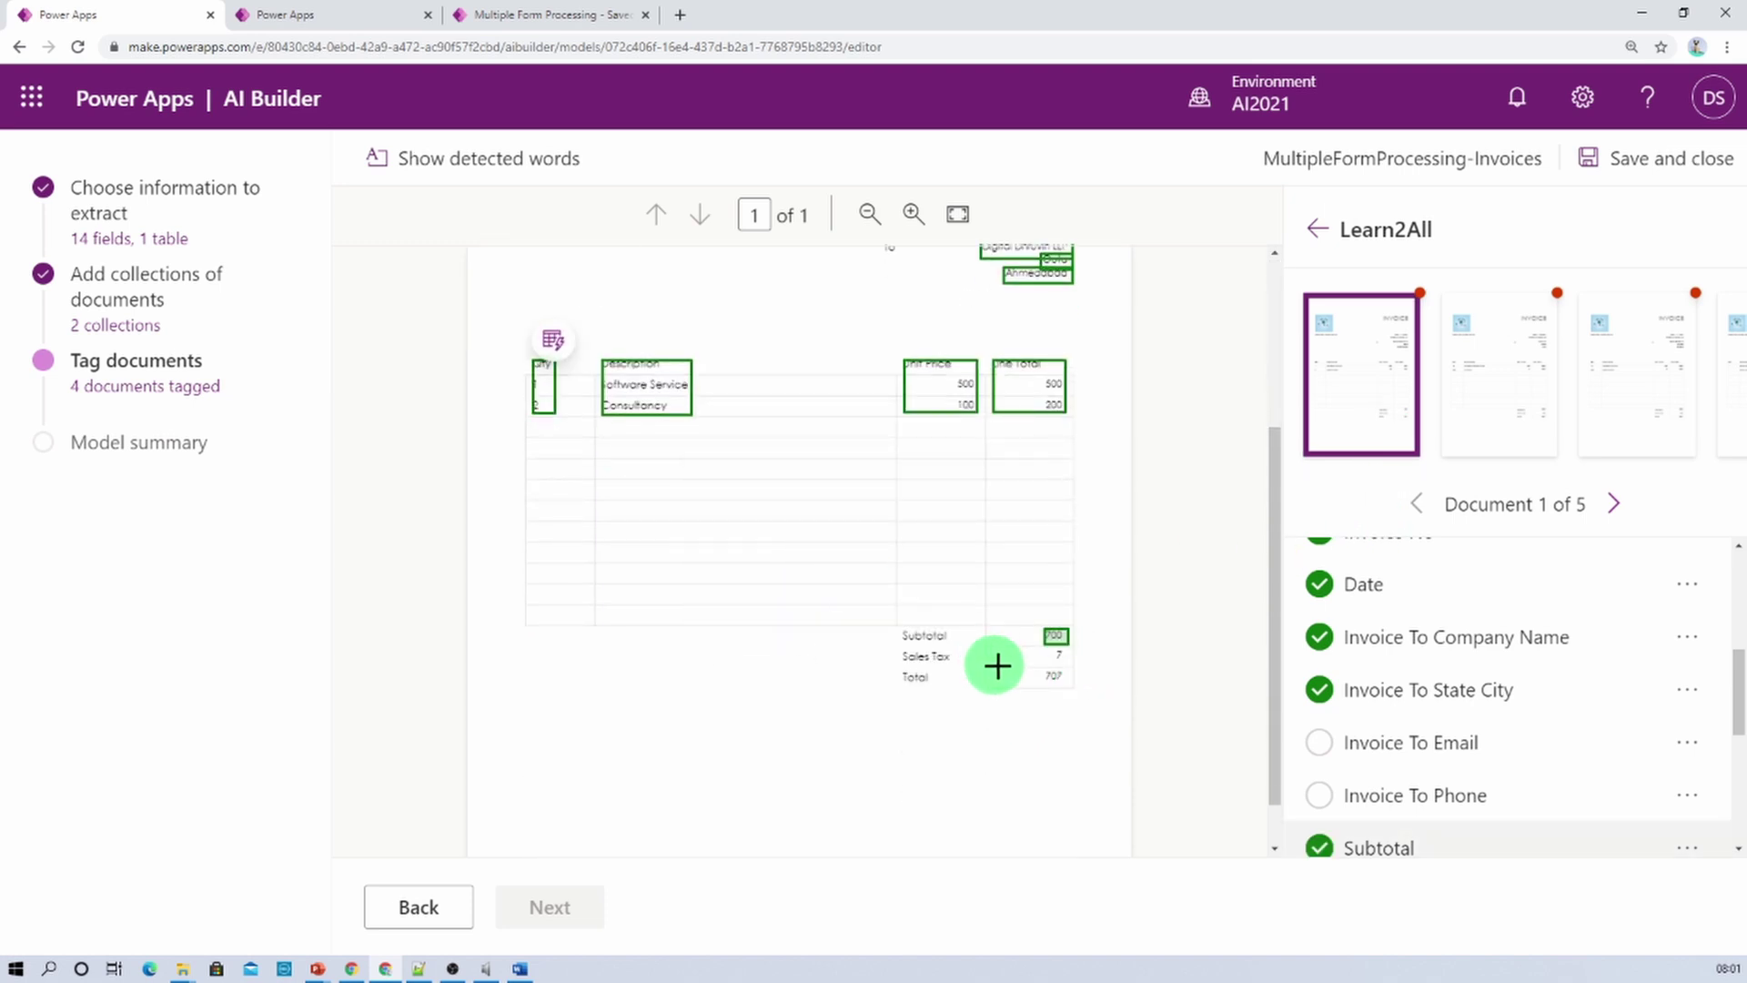
{"action": "left_click", "coordinate": [1057, 657]}
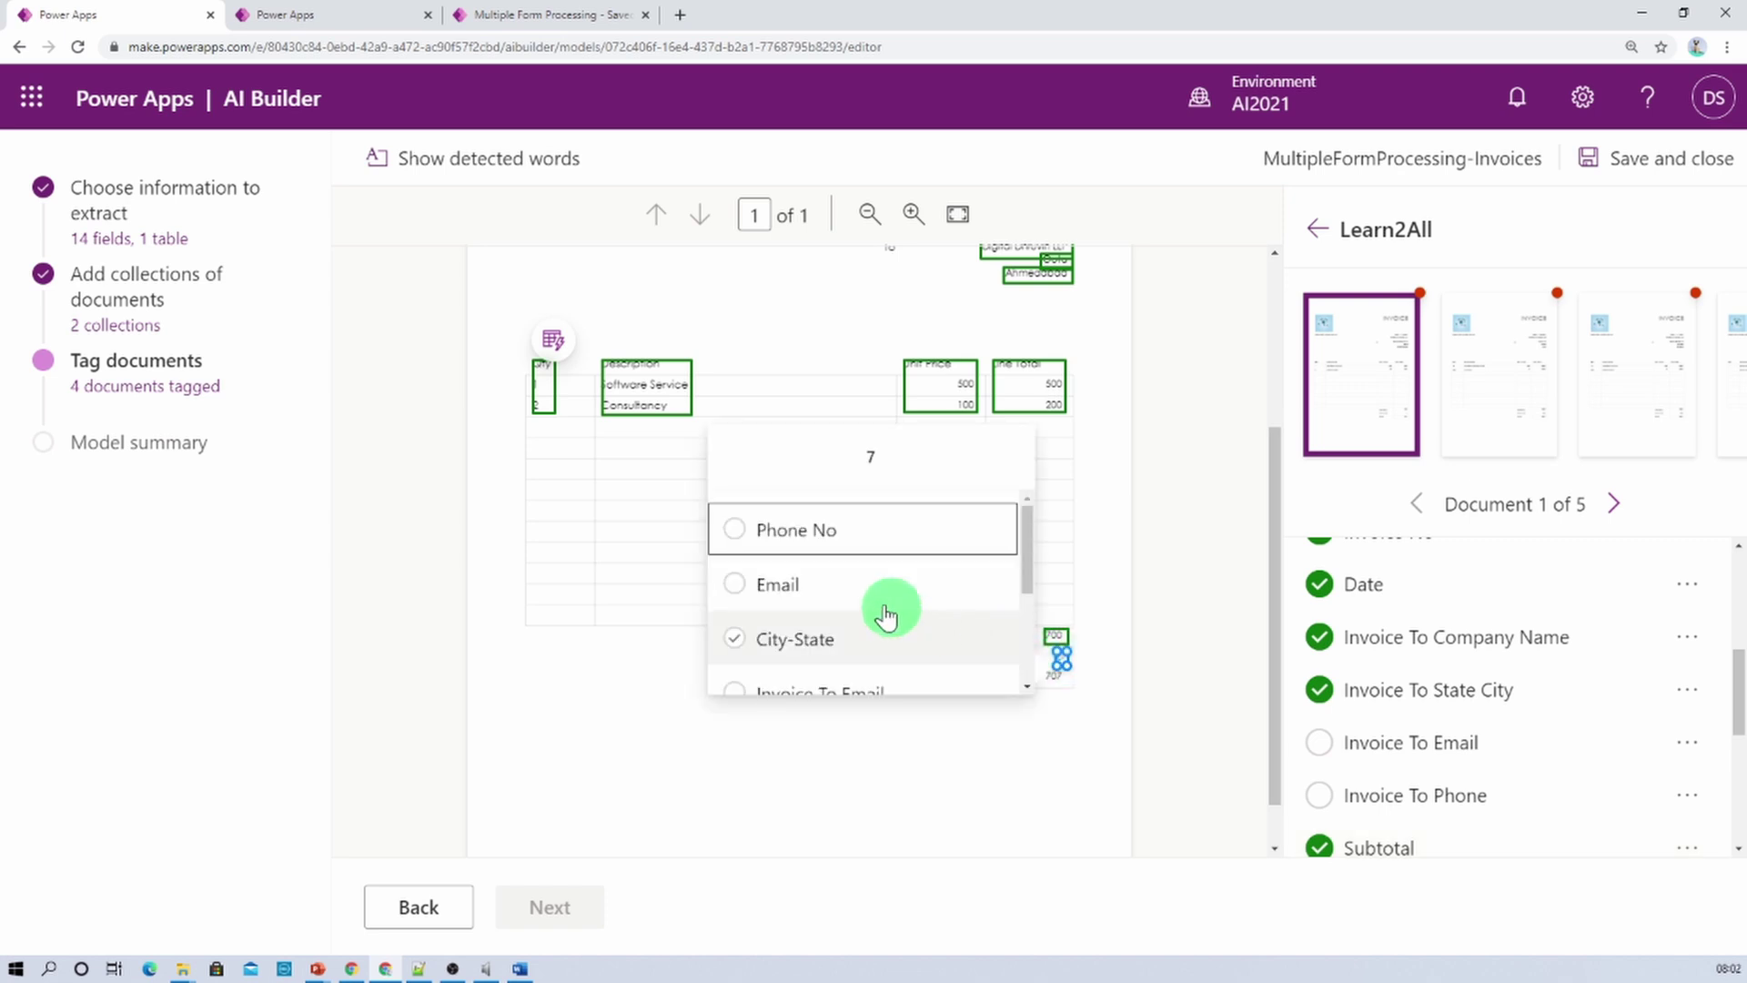
{"action": "scroll", "coordinate": [882, 617], "scroll_direction": "down", "scroll_amount": 5}
{"action": "left_click", "coordinate": [845, 606]}
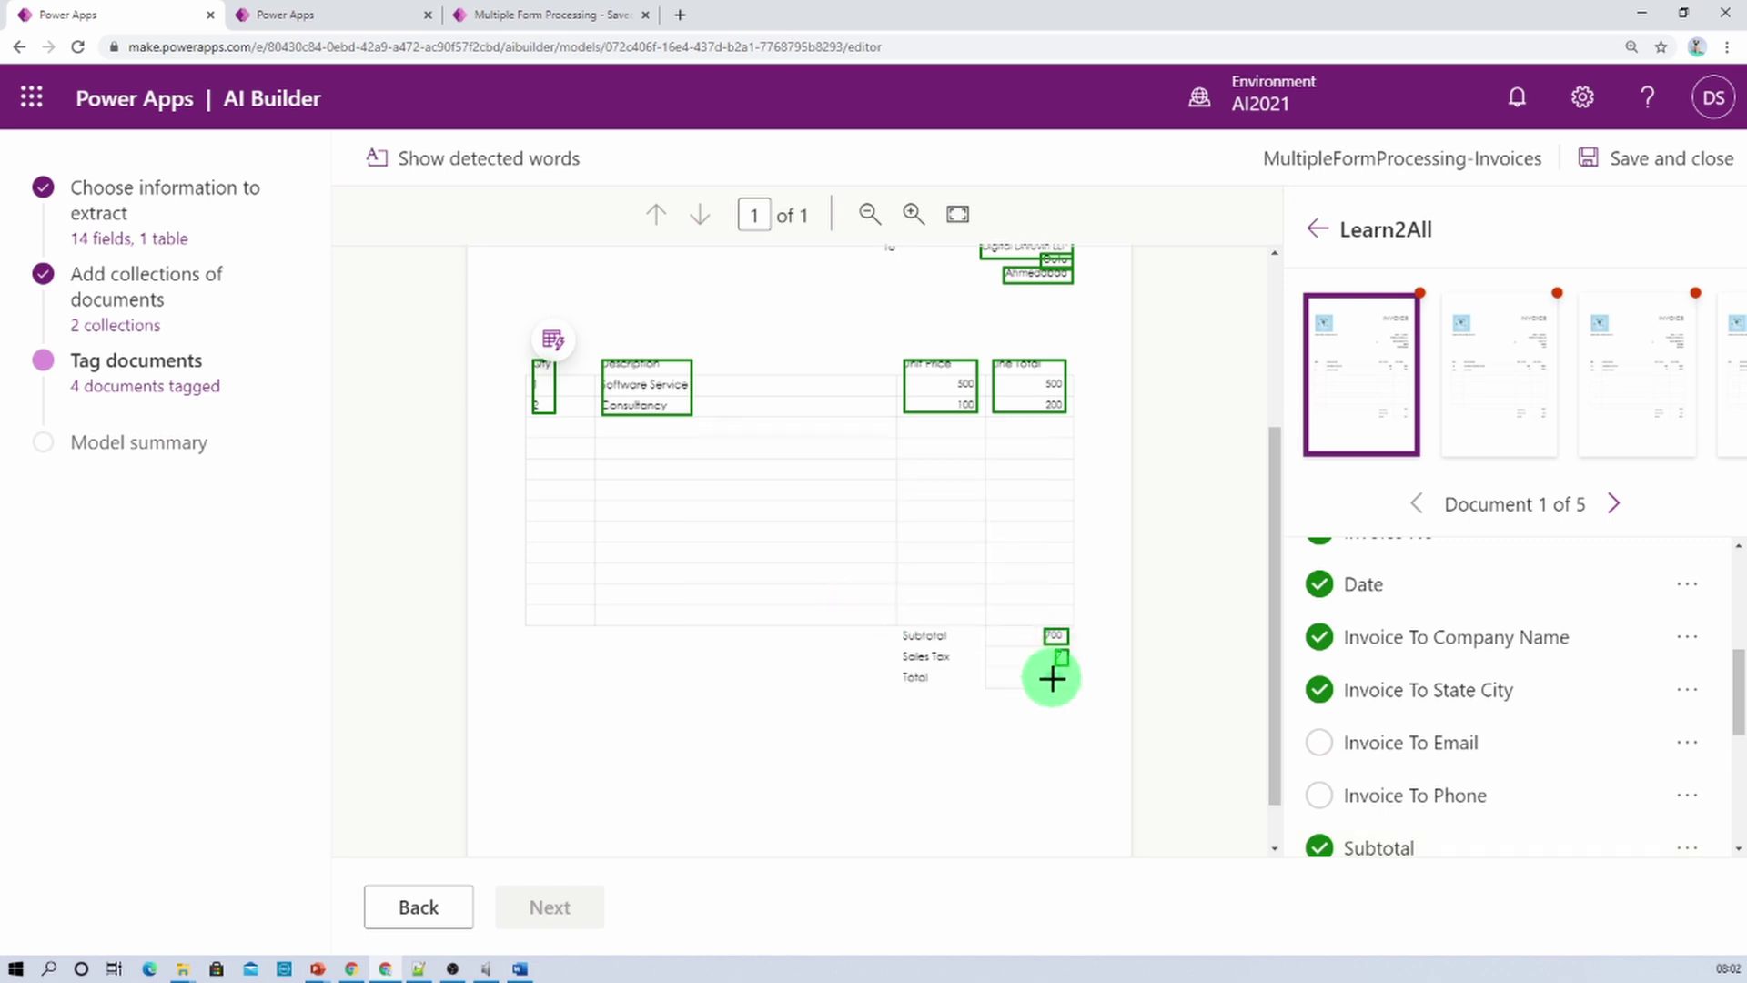
{"action": "left_click", "coordinate": [1056, 688]}
{"action": "scroll", "coordinate": [819, 634], "scroll_direction": "down", "scroll_amount": 3}
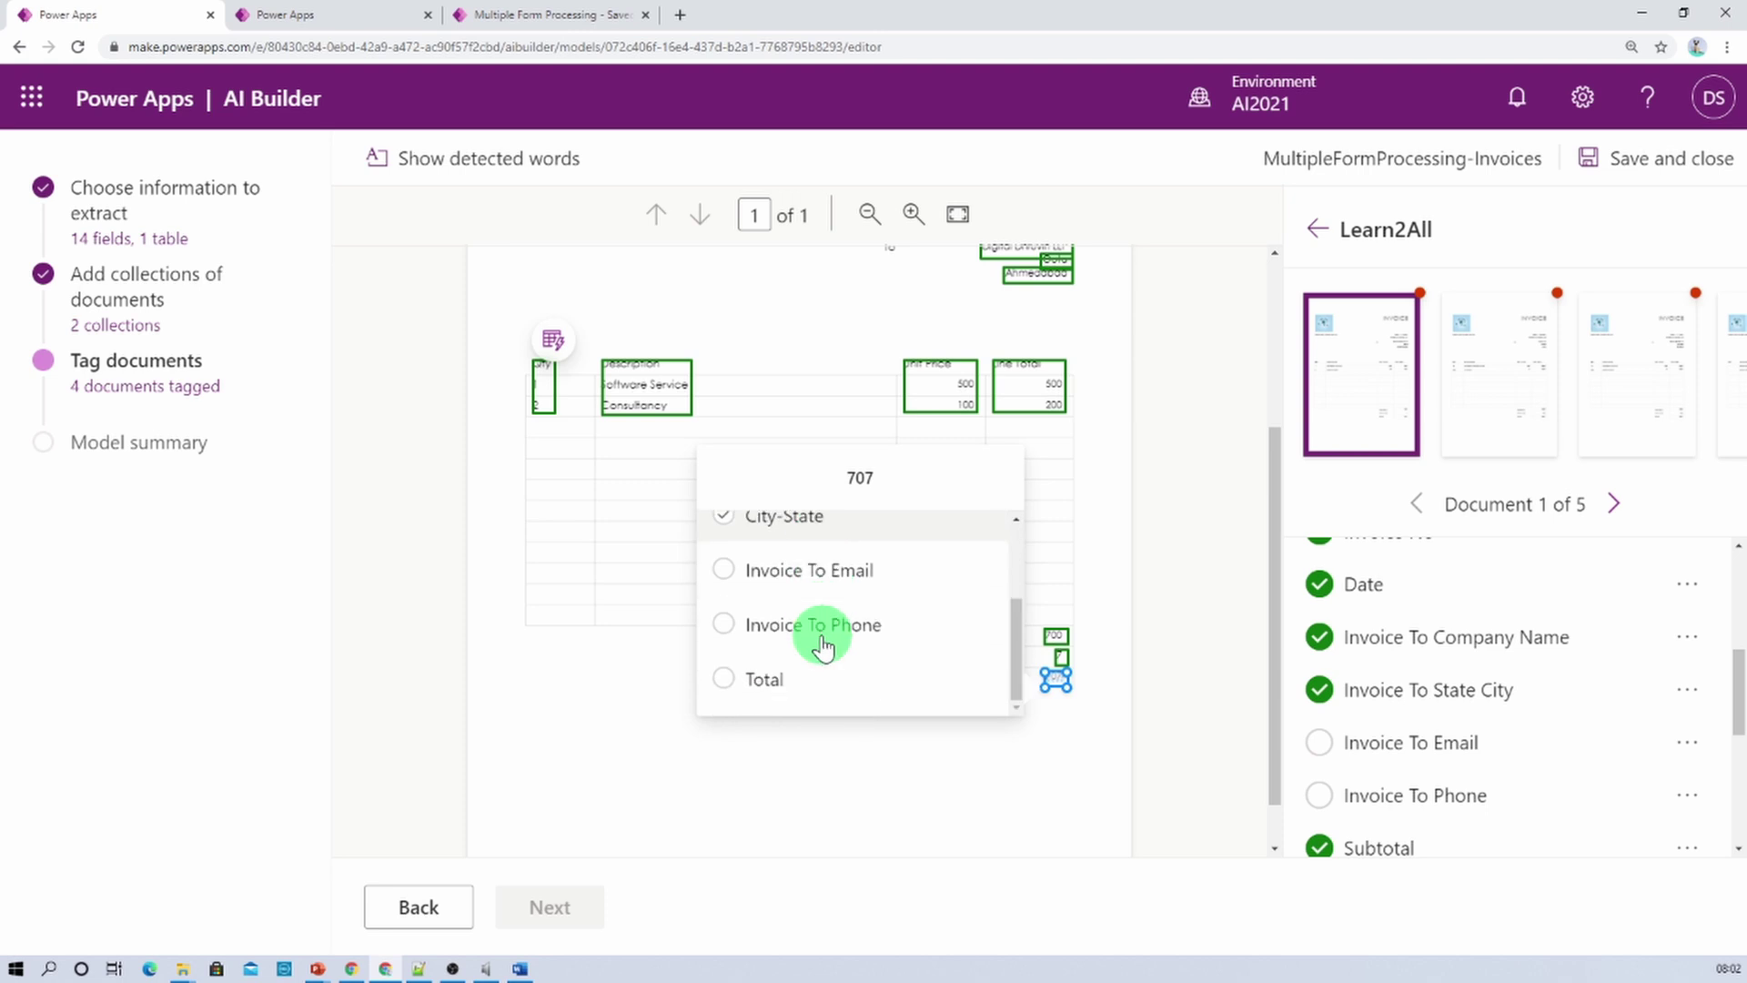
{"action": "left_click", "coordinate": [795, 667]}
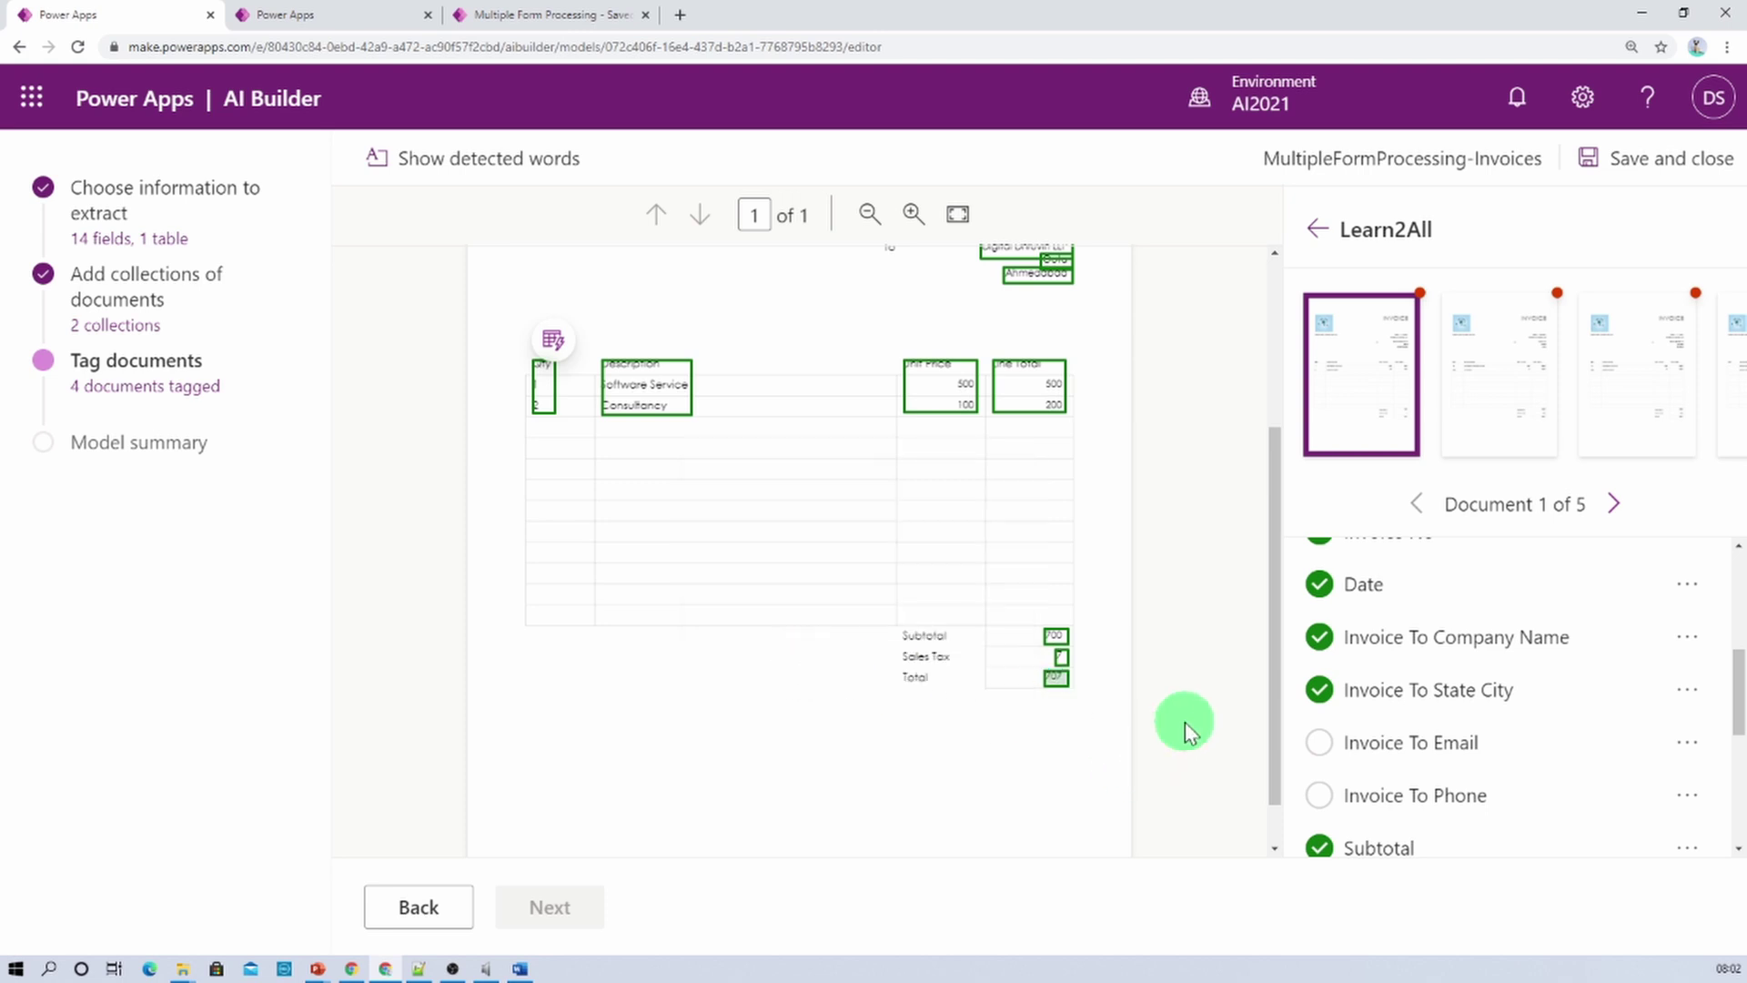
Mark the Phone No, Email and City-State fields as not available in this document
{"action": "scroll", "coordinate": [1604, 707], "scroll_direction": "up", "scroll_amount": 4}
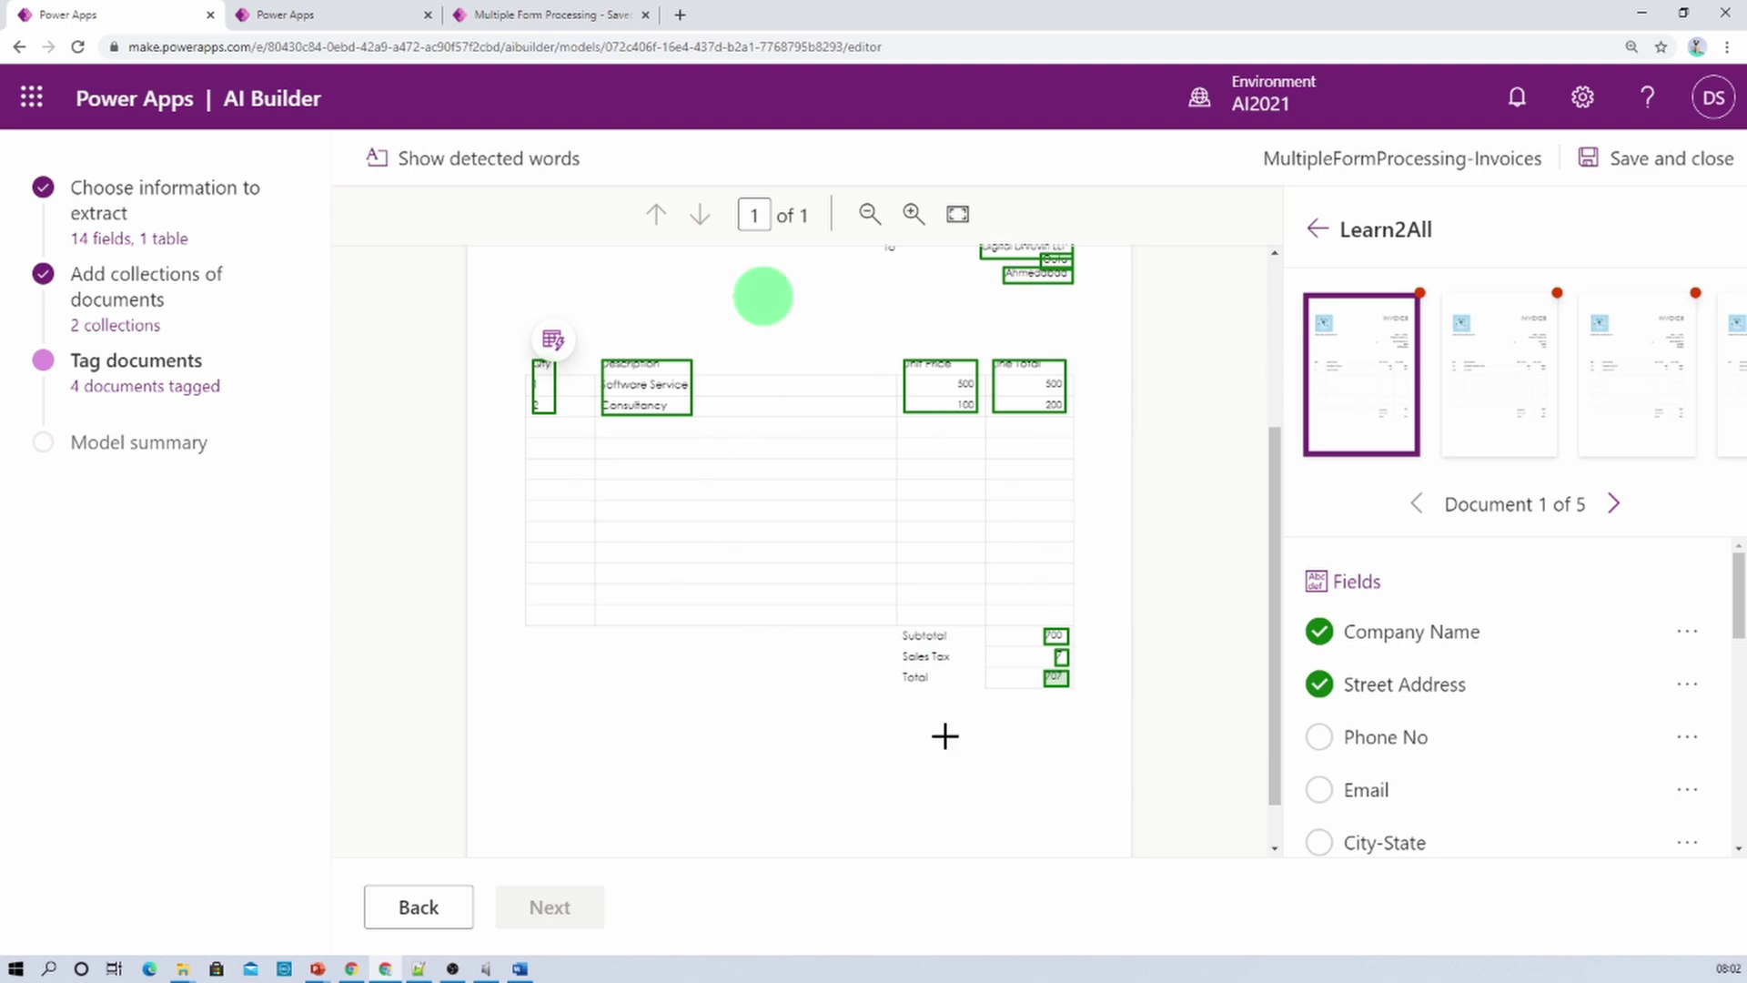
{"action": "left_click", "coordinate": [1686, 739]}
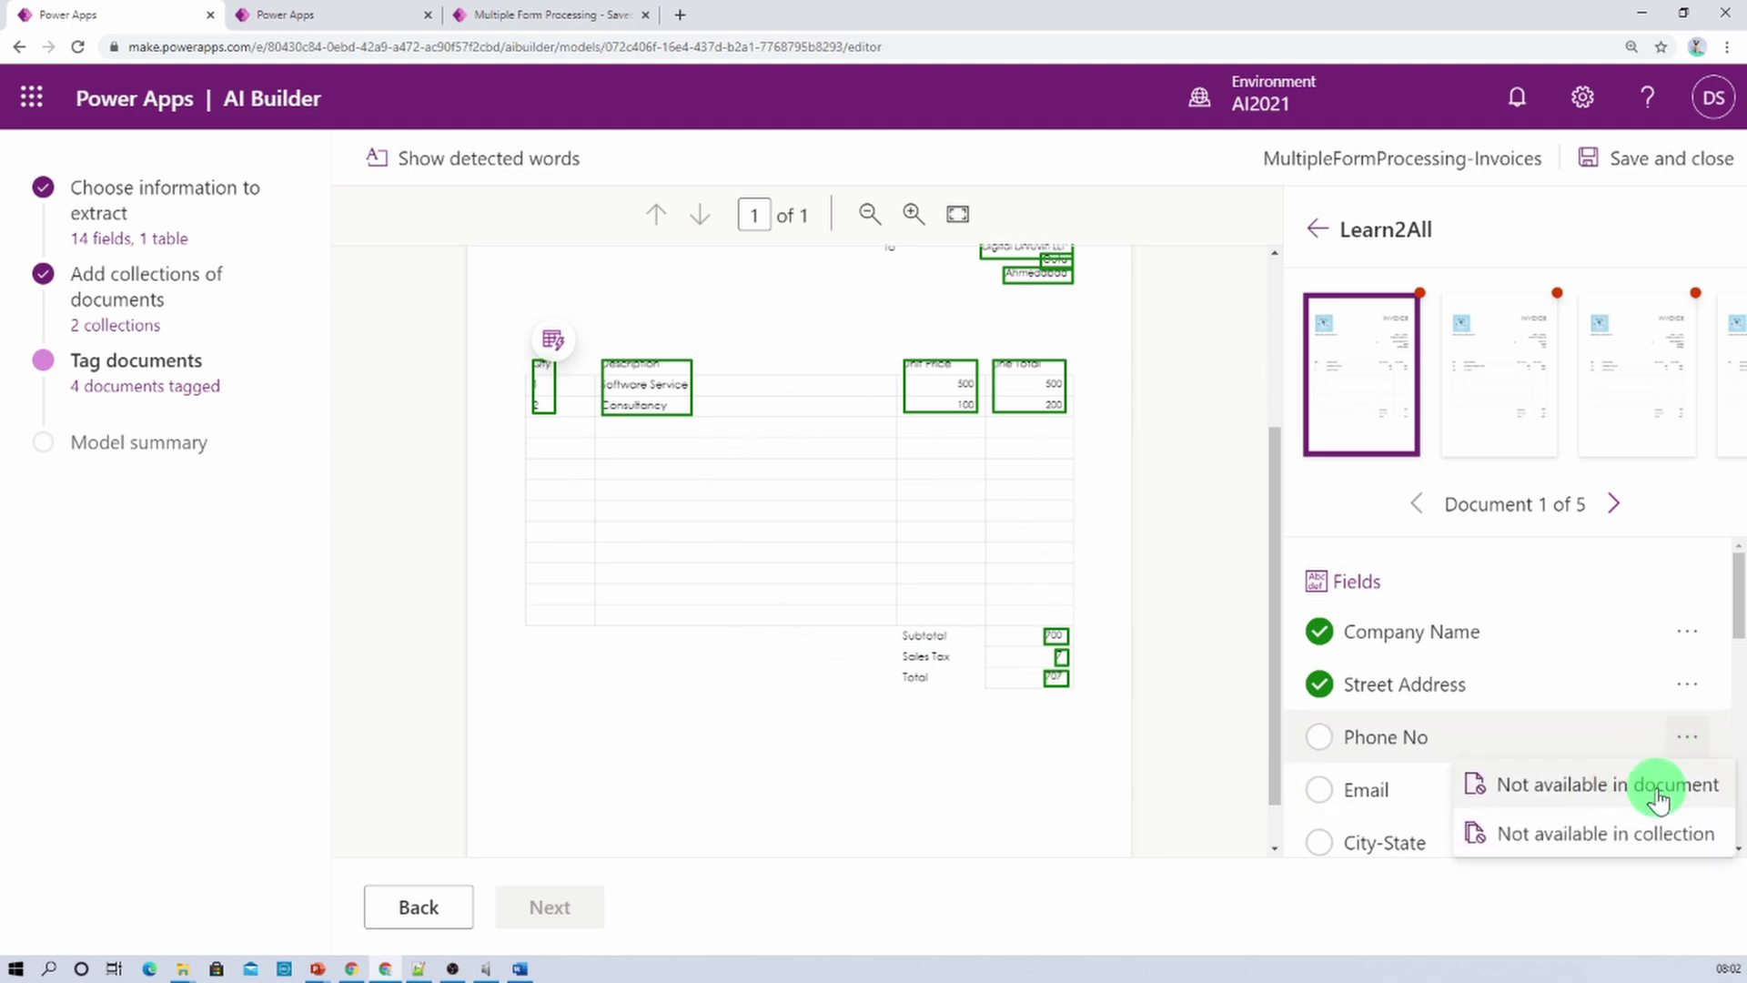
{"action": "left_click", "coordinate": [1622, 798]}
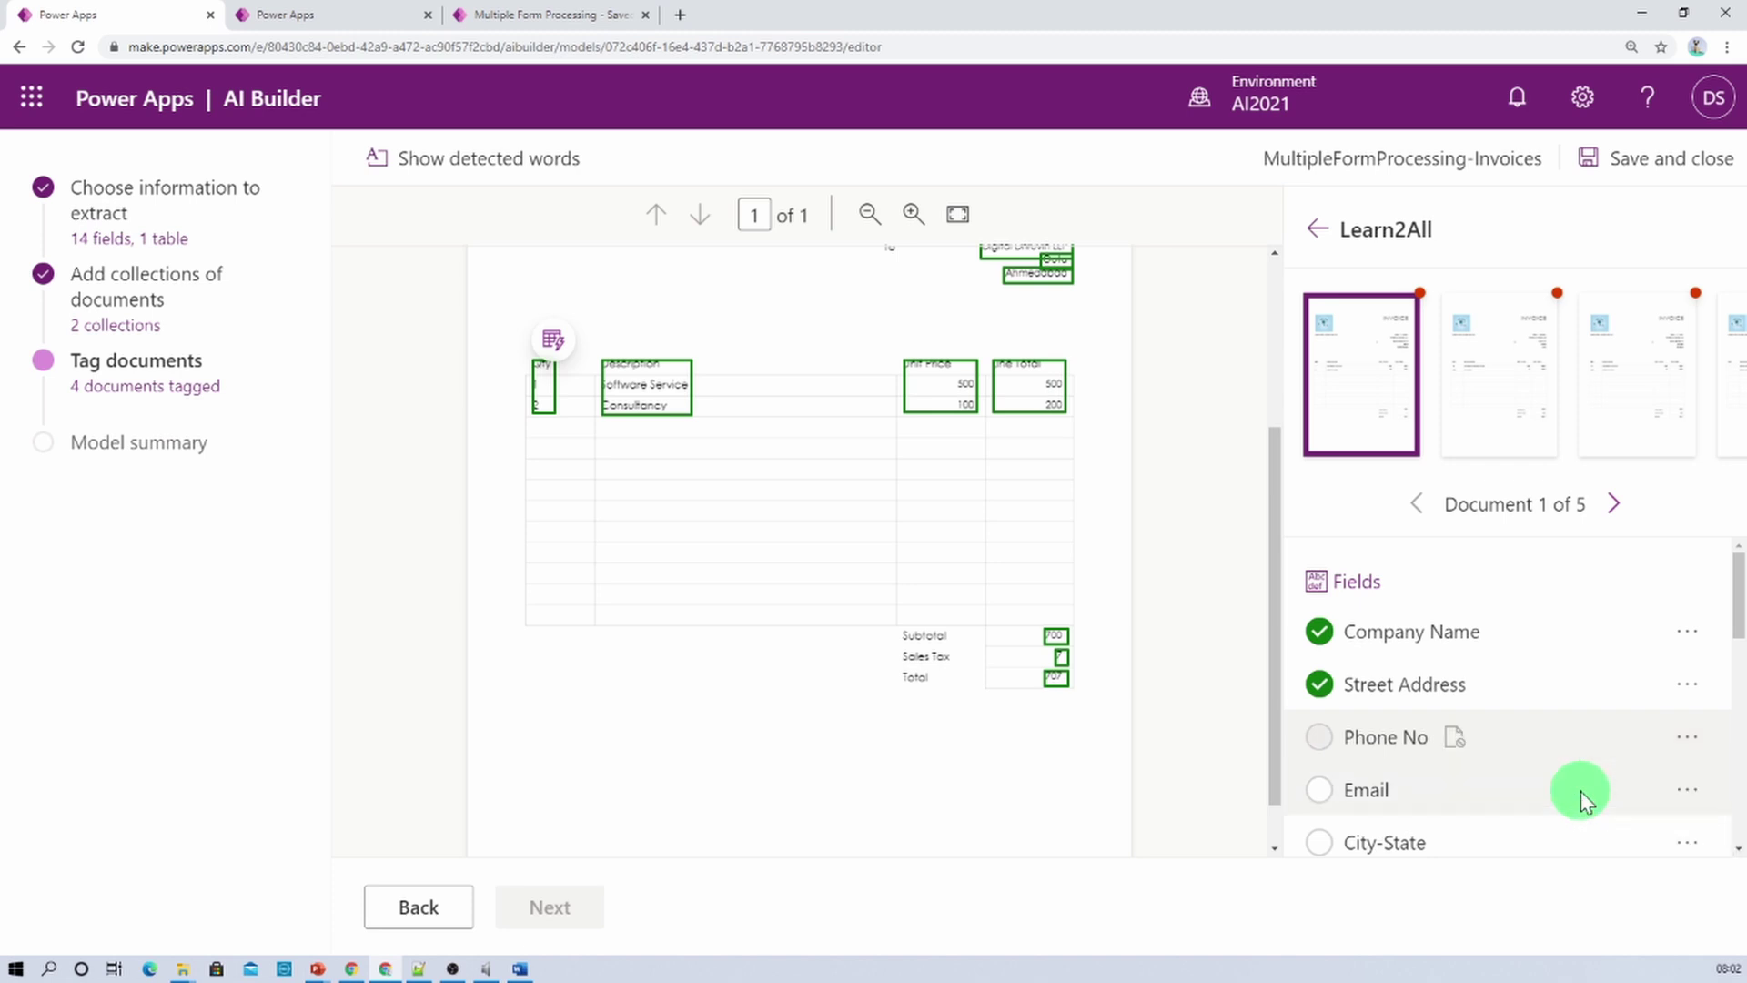
{"action": "left_click", "coordinate": [1688, 791]}
{"action": "left_click", "coordinate": [1603, 831]}
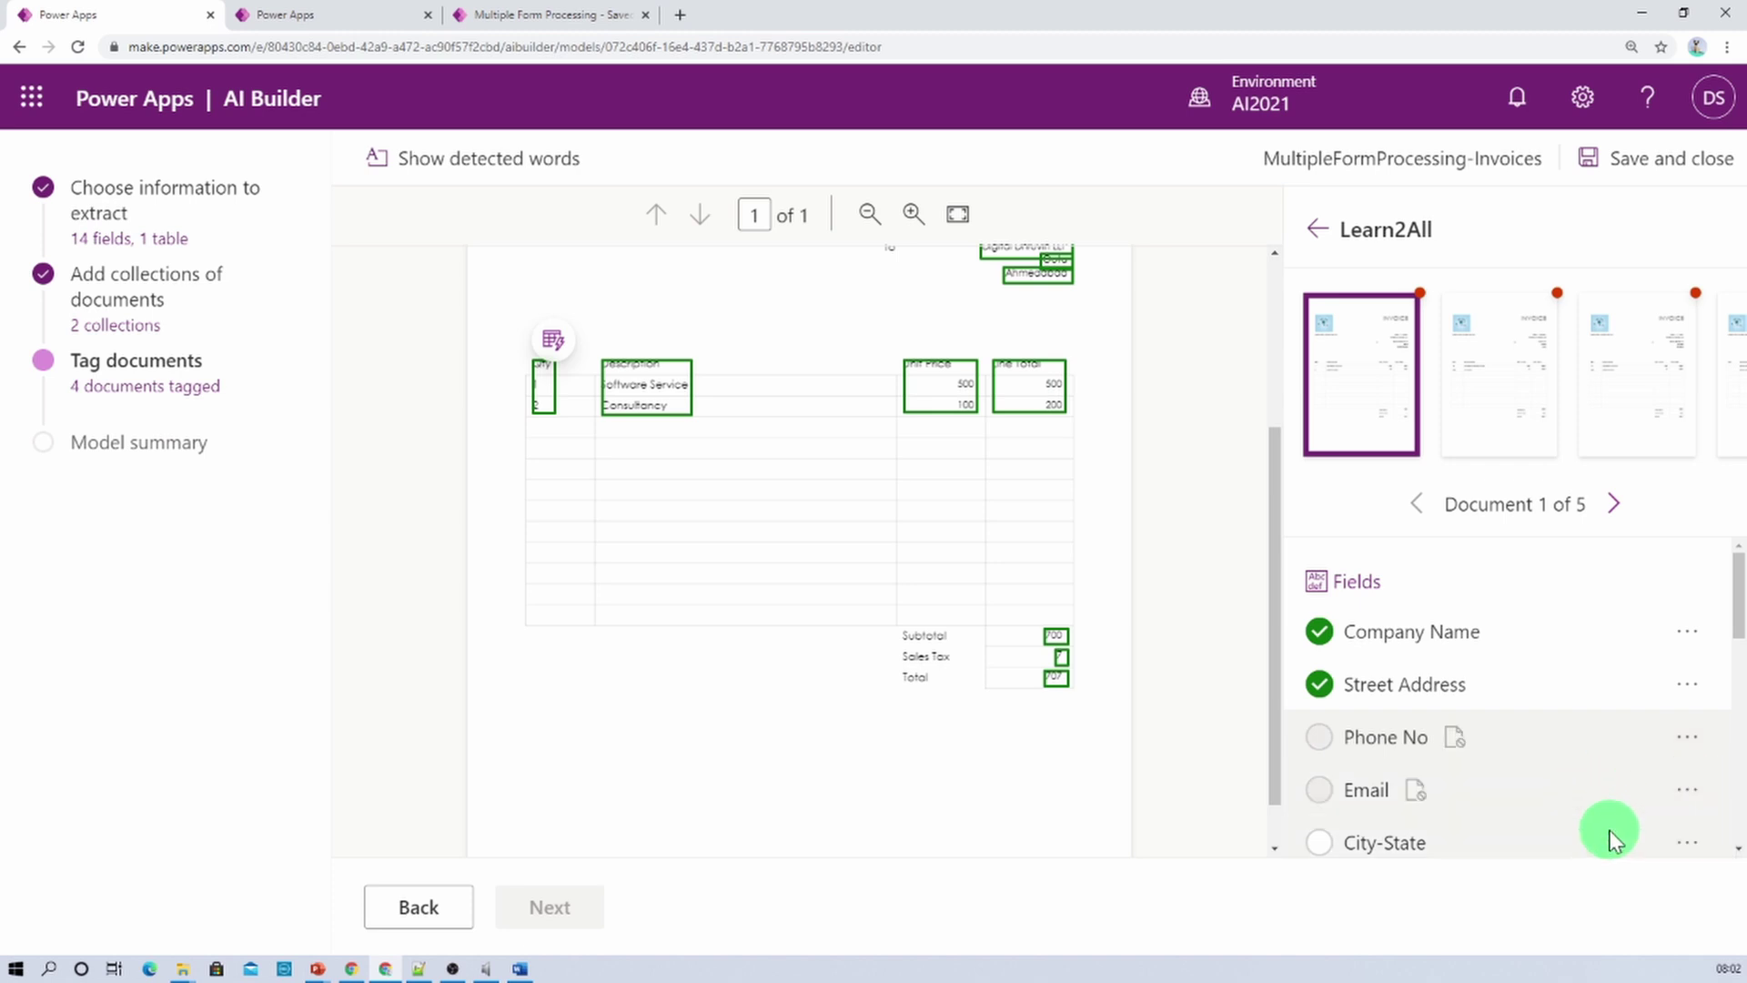
{"action": "scroll", "coordinate": [1613, 805], "scroll_direction": "down", "scroll_amount": 1}
{"action": "left_click", "coordinate": [1686, 751]}
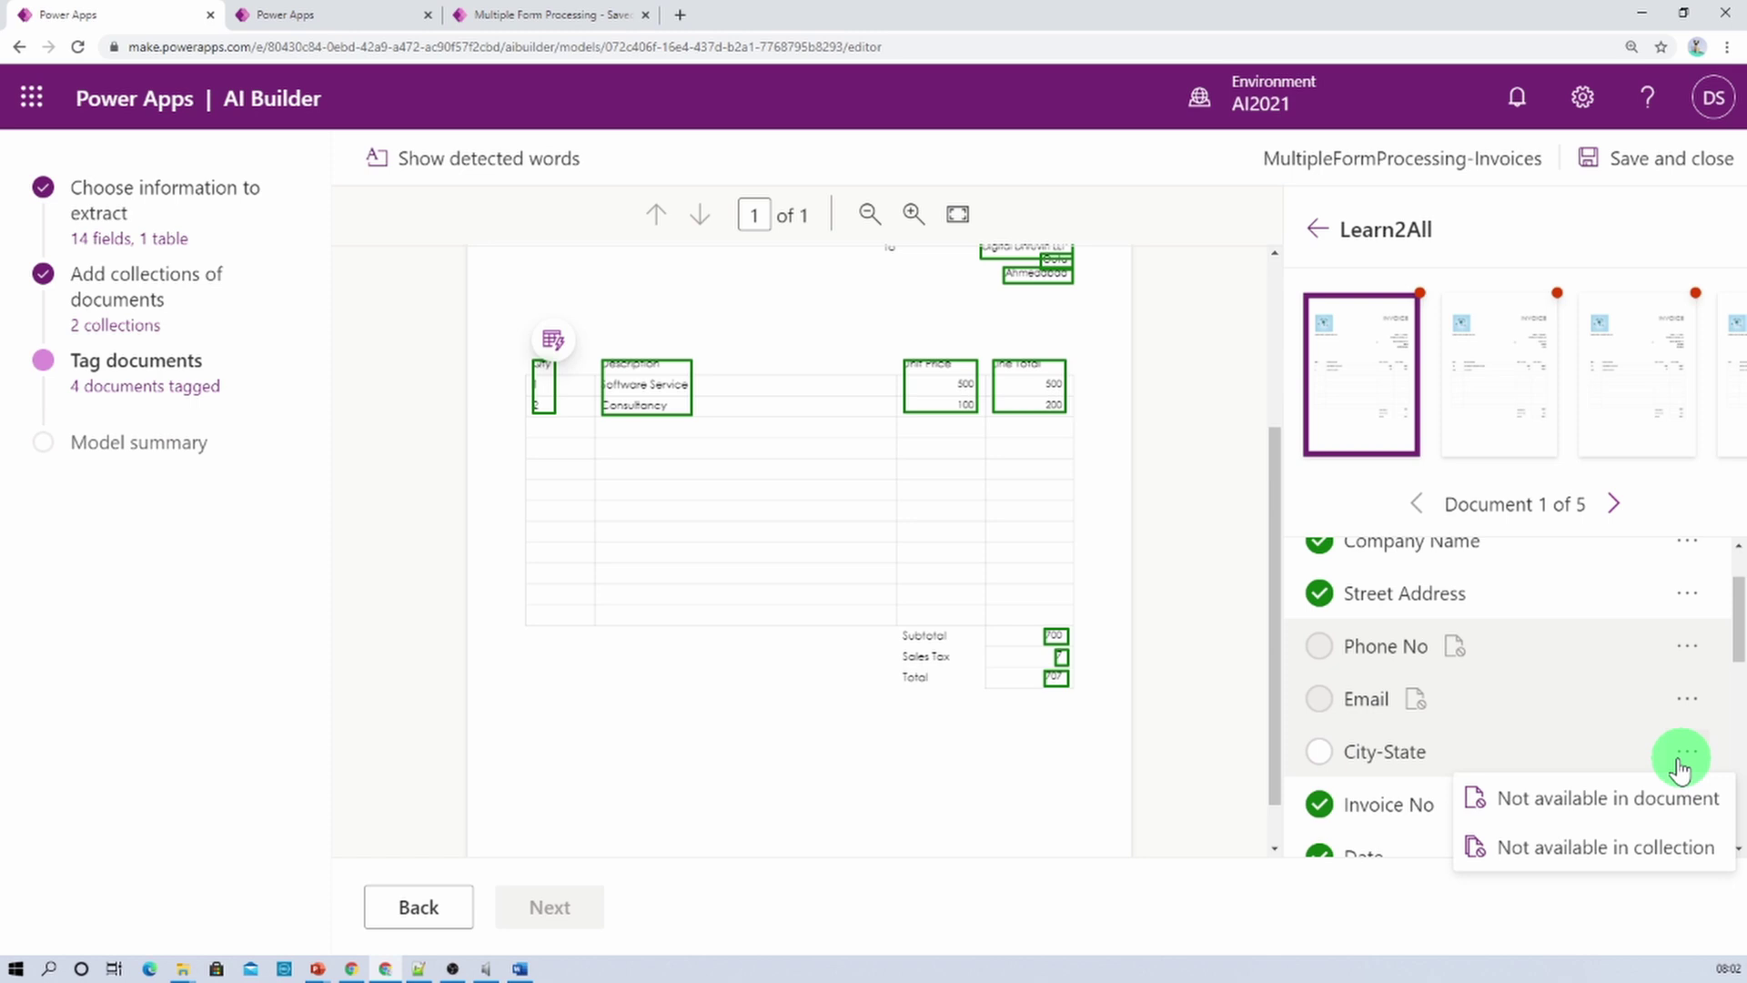
{"action": "left_click", "coordinate": [1608, 796]}
Mark the Invoice To Email and Invoice To Phone fields as not available in this document
{"action": "scroll", "coordinate": [1608, 794], "scroll_direction": "down", "scroll_amount": 2}
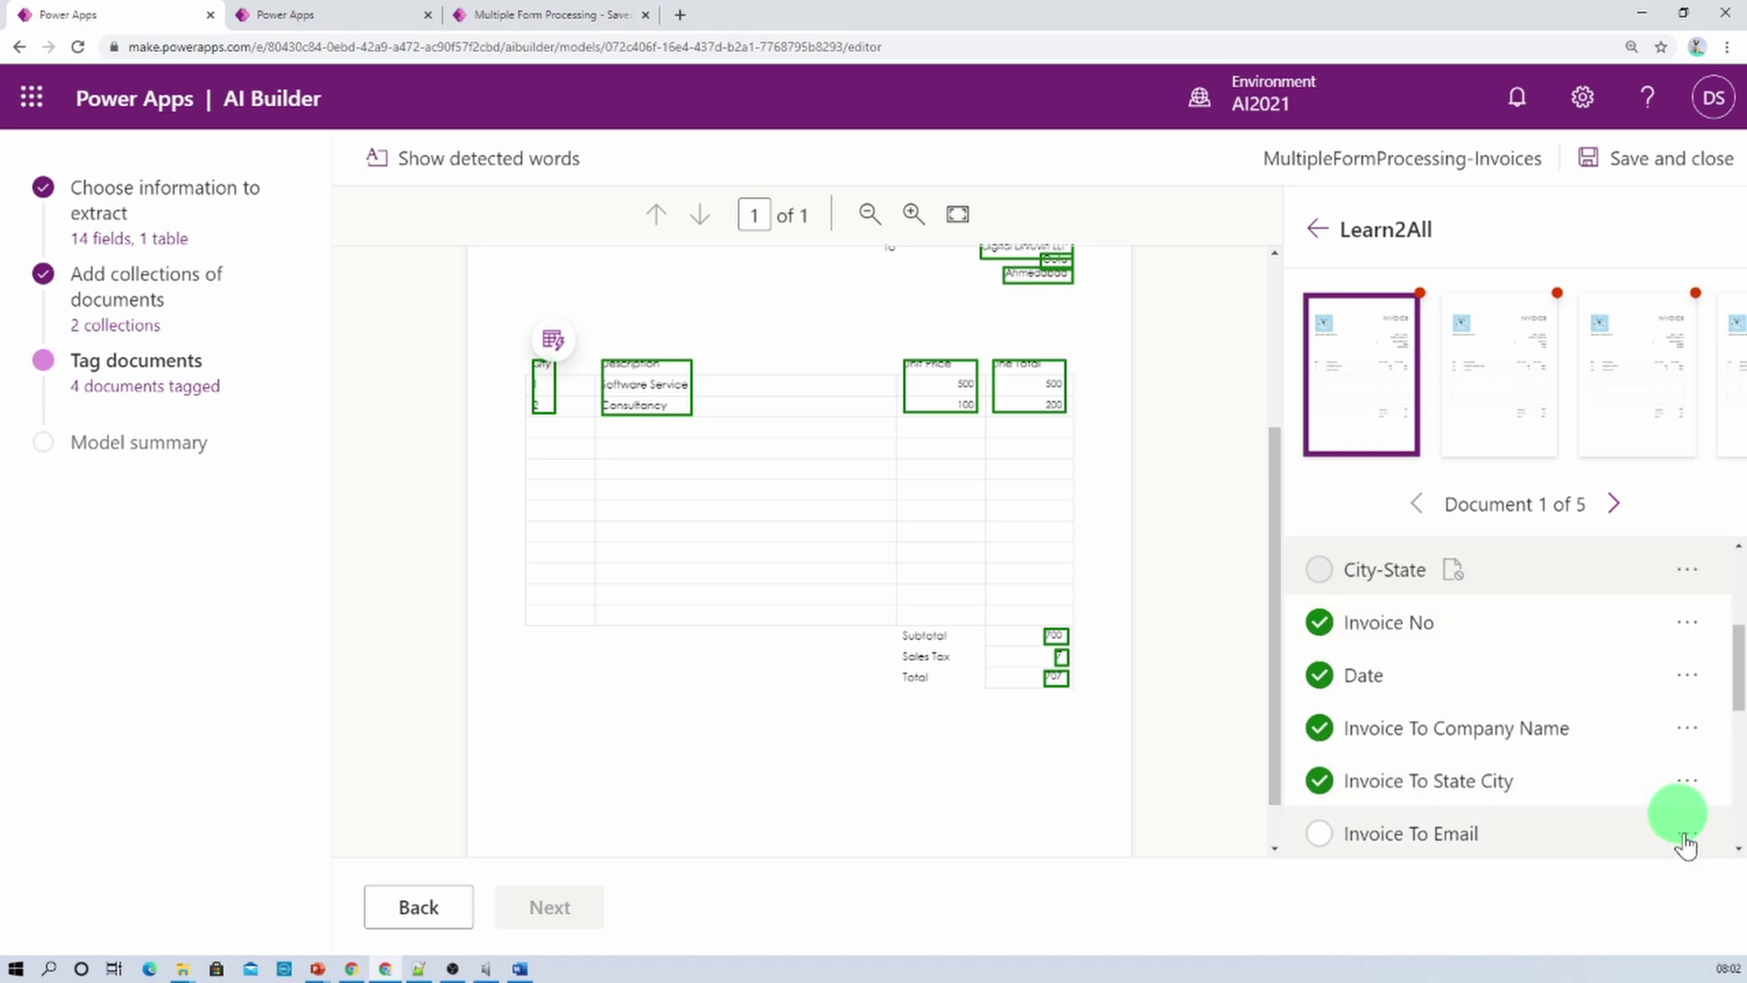
{"action": "scroll", "coordinate": [1686, 845], "scroll_direction": "down", "scroll_amount": 2}
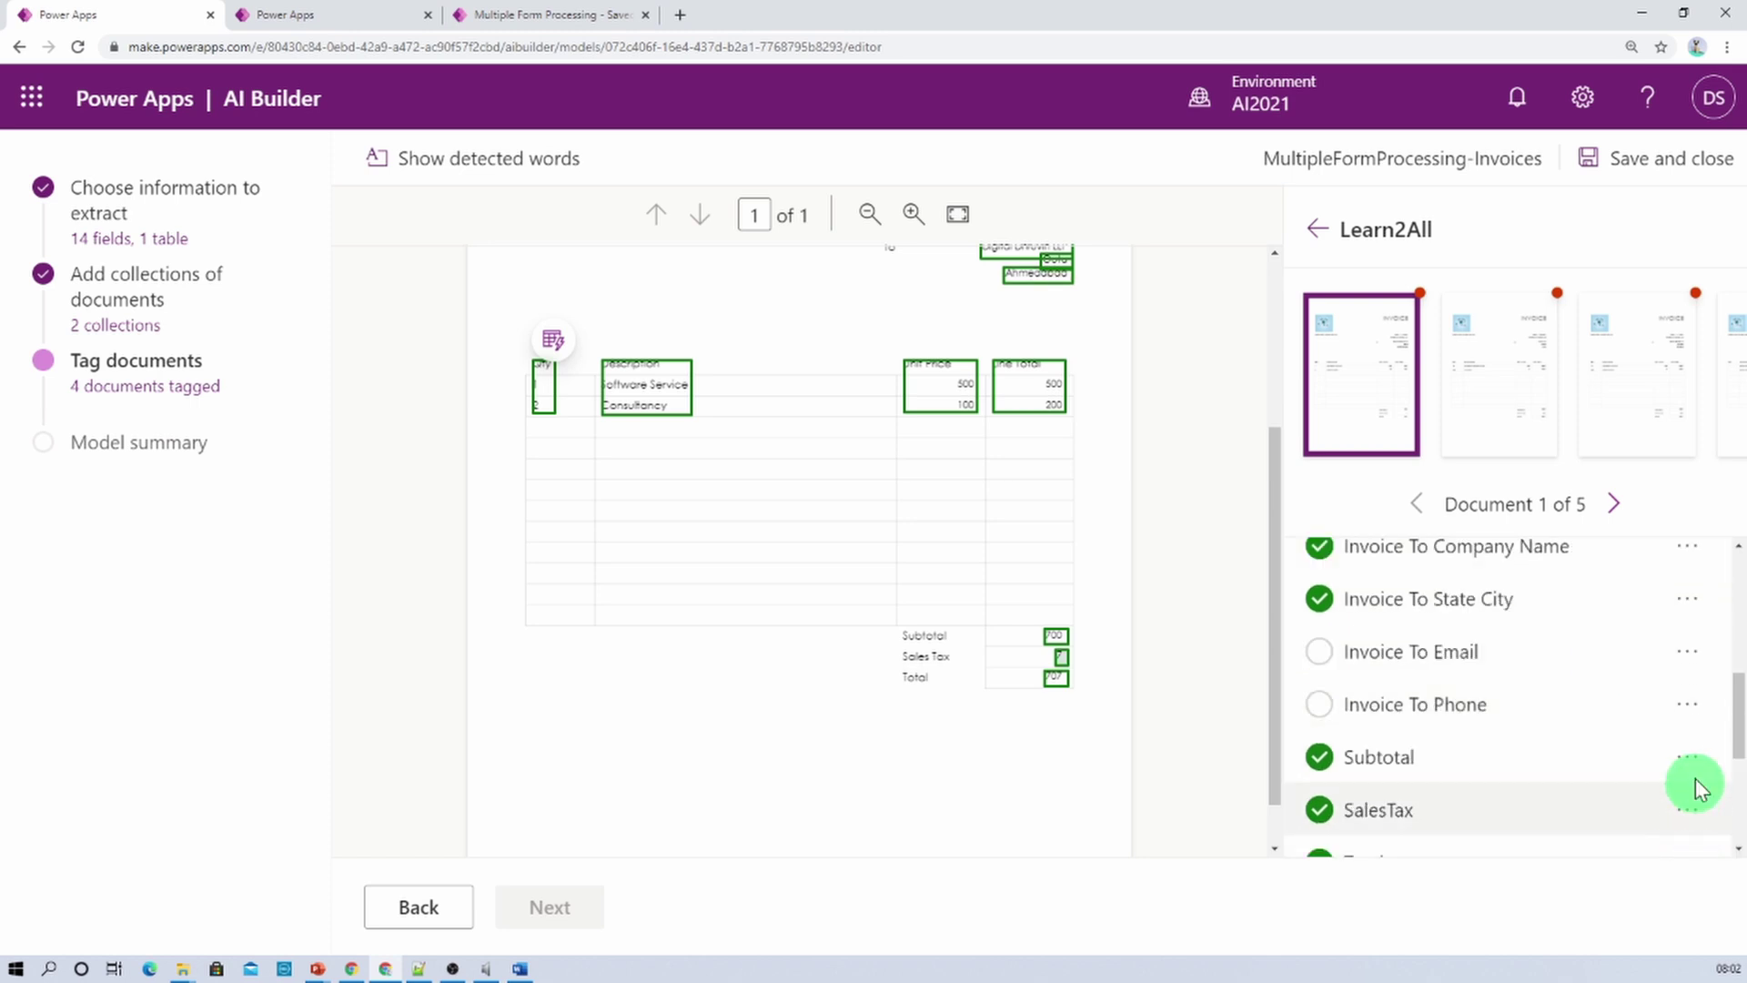
{"action": "left_click", "coordinate": [1688, 652]}
{"action": "left_click", "coordinate": [1630, 698]}
{"action": "left_click", "coordinate": [1686, 706]}
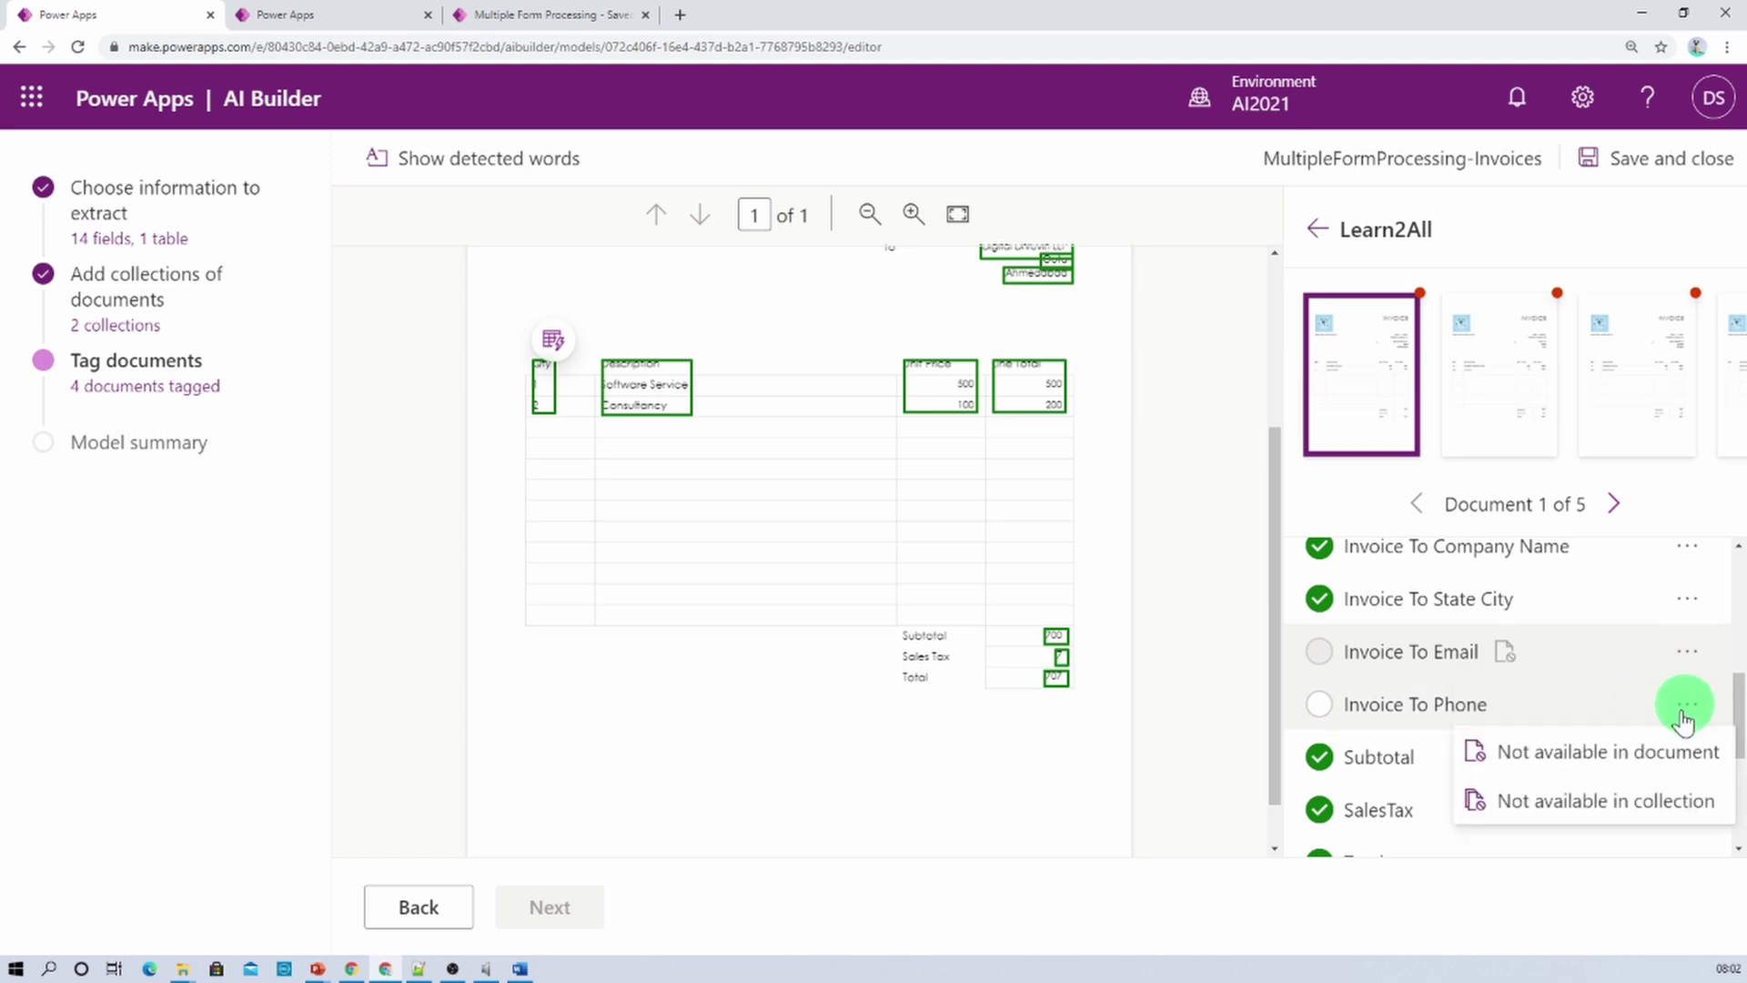
{"action": "left_click", "coordinate": [1630, 752]}
Check the field list, go to the second Learn2All document and tag 1/10/2021 as Date
{"action": "scroll", "coordinate": [1614, 757], "scroll_direction": "down", "scroll_amount": 3}
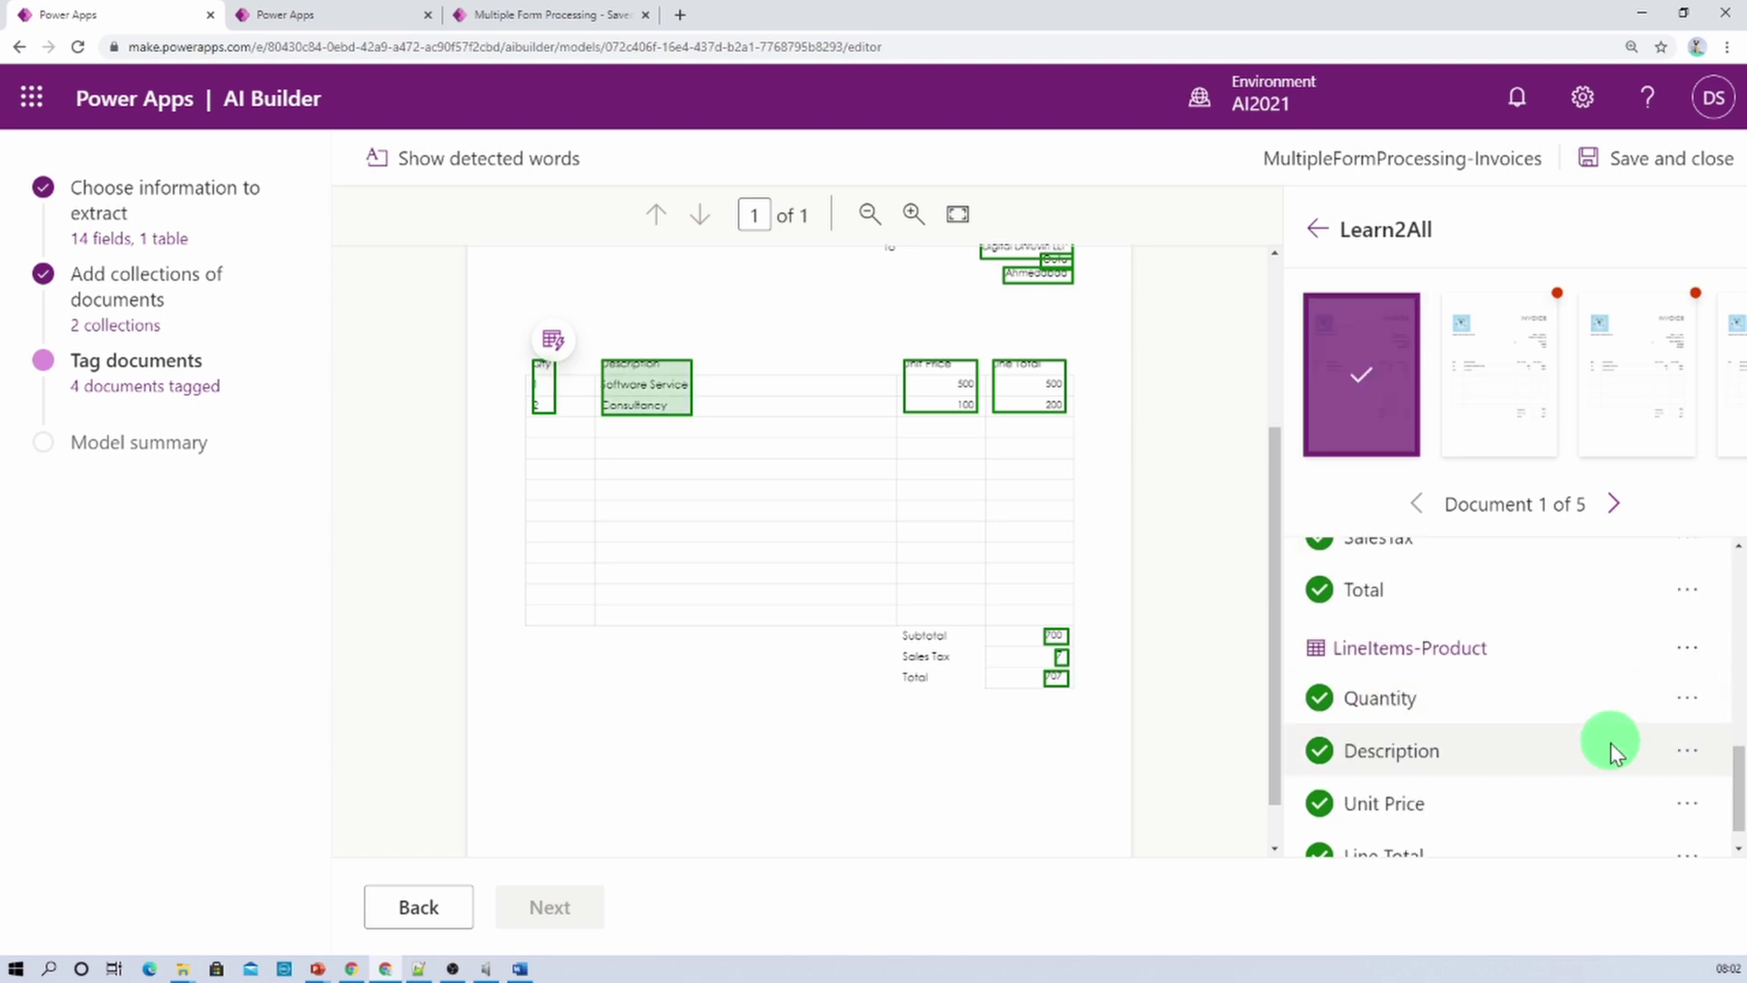
{"action": "scroll", "coordinate": [1610, 752], "scroll_direction": "up", "scroll_amount": 8}
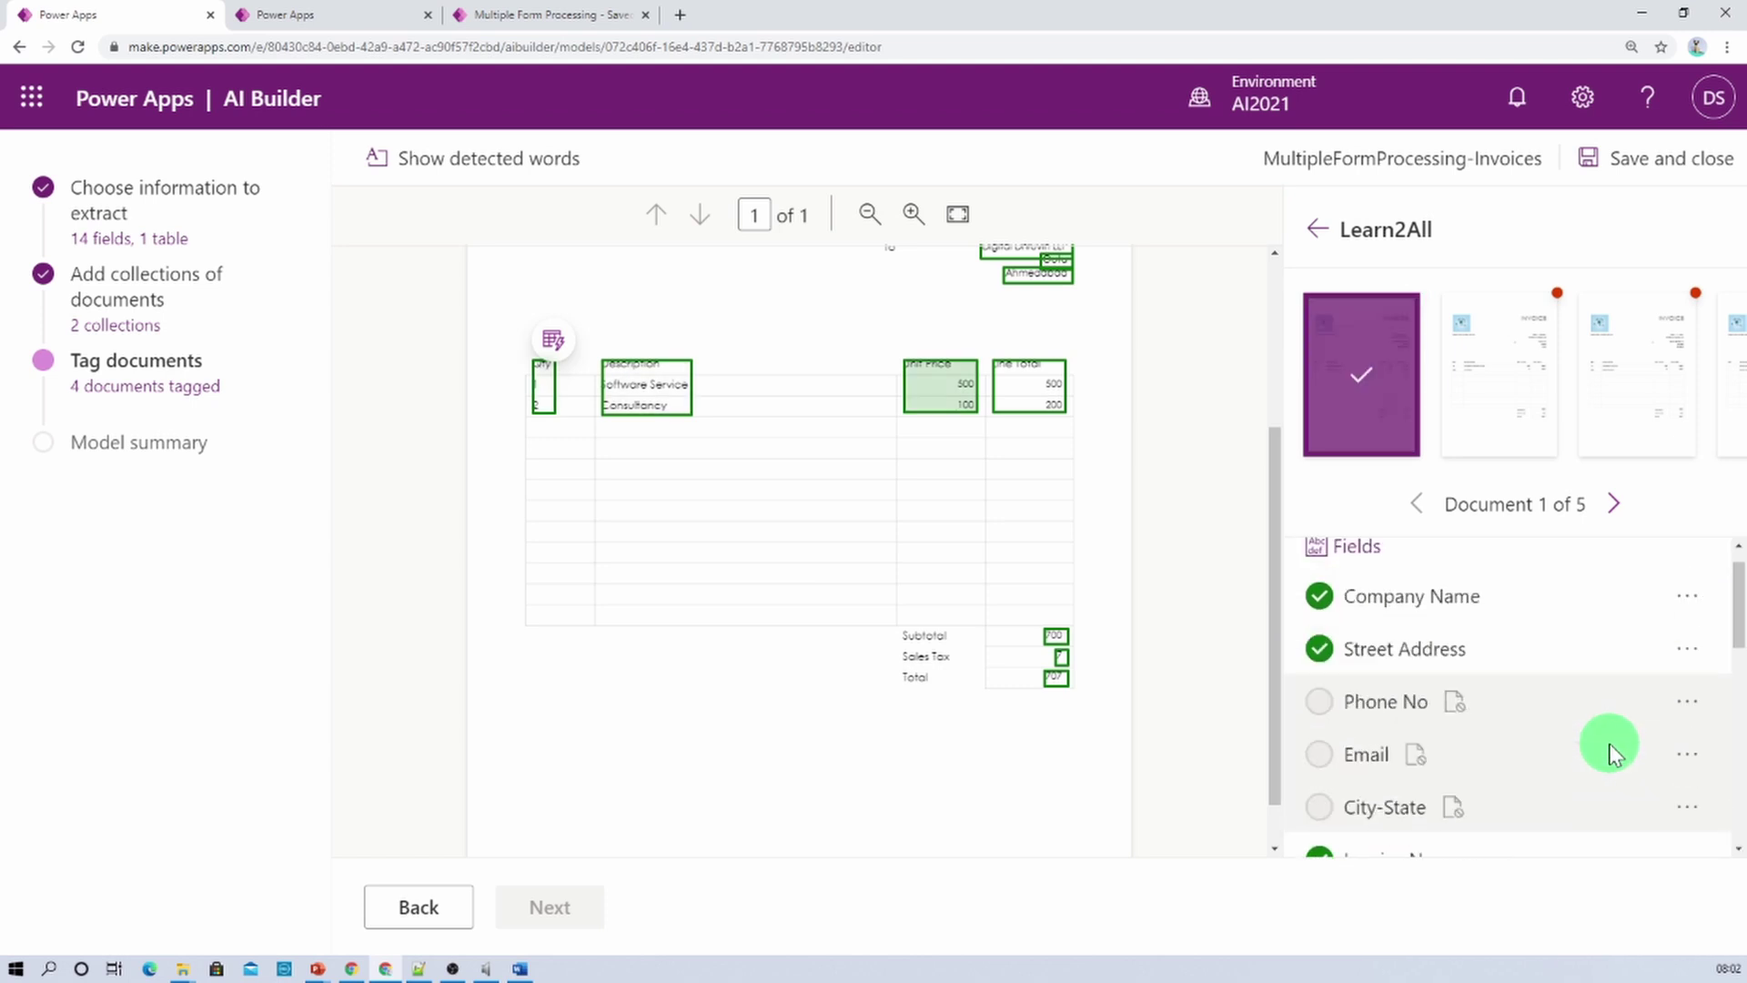
{"action": "scroll", "coordinate": [1606, 749], "scroll_direction": "up", "scroll_amount": 1}
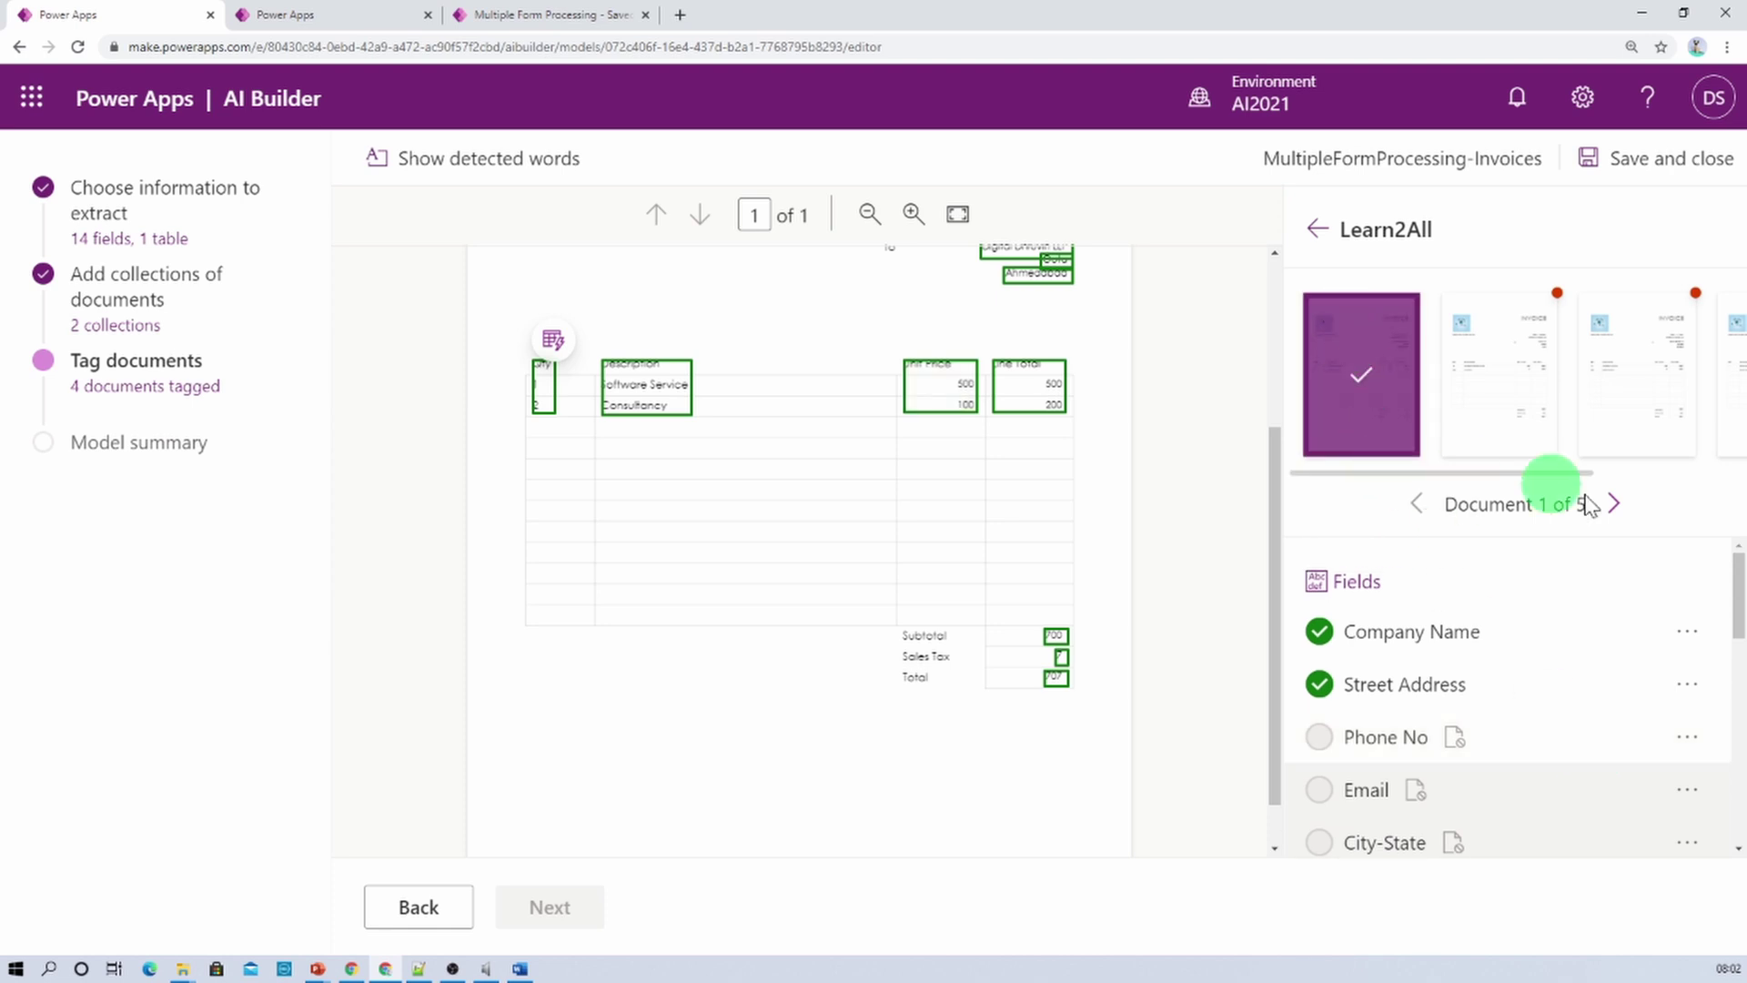
{"action": "left_click", "coordinate": [1616, 503]}
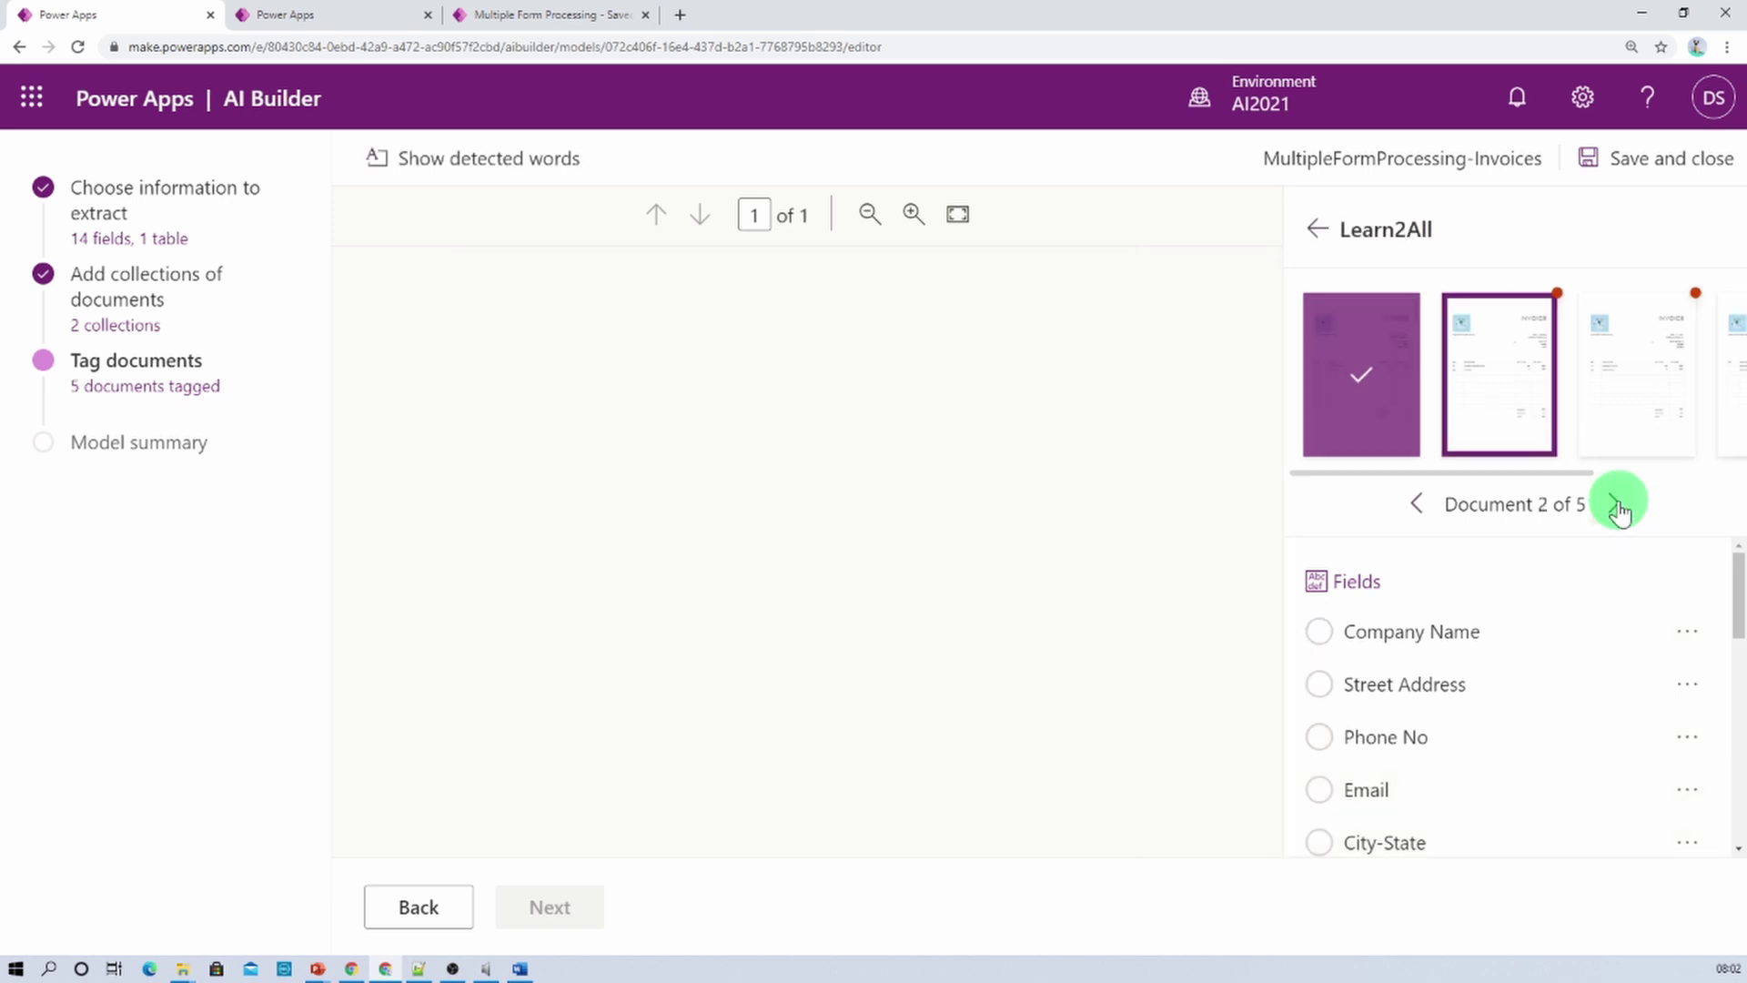
{"action": "left_click", "coordinate": [1044, 487]}
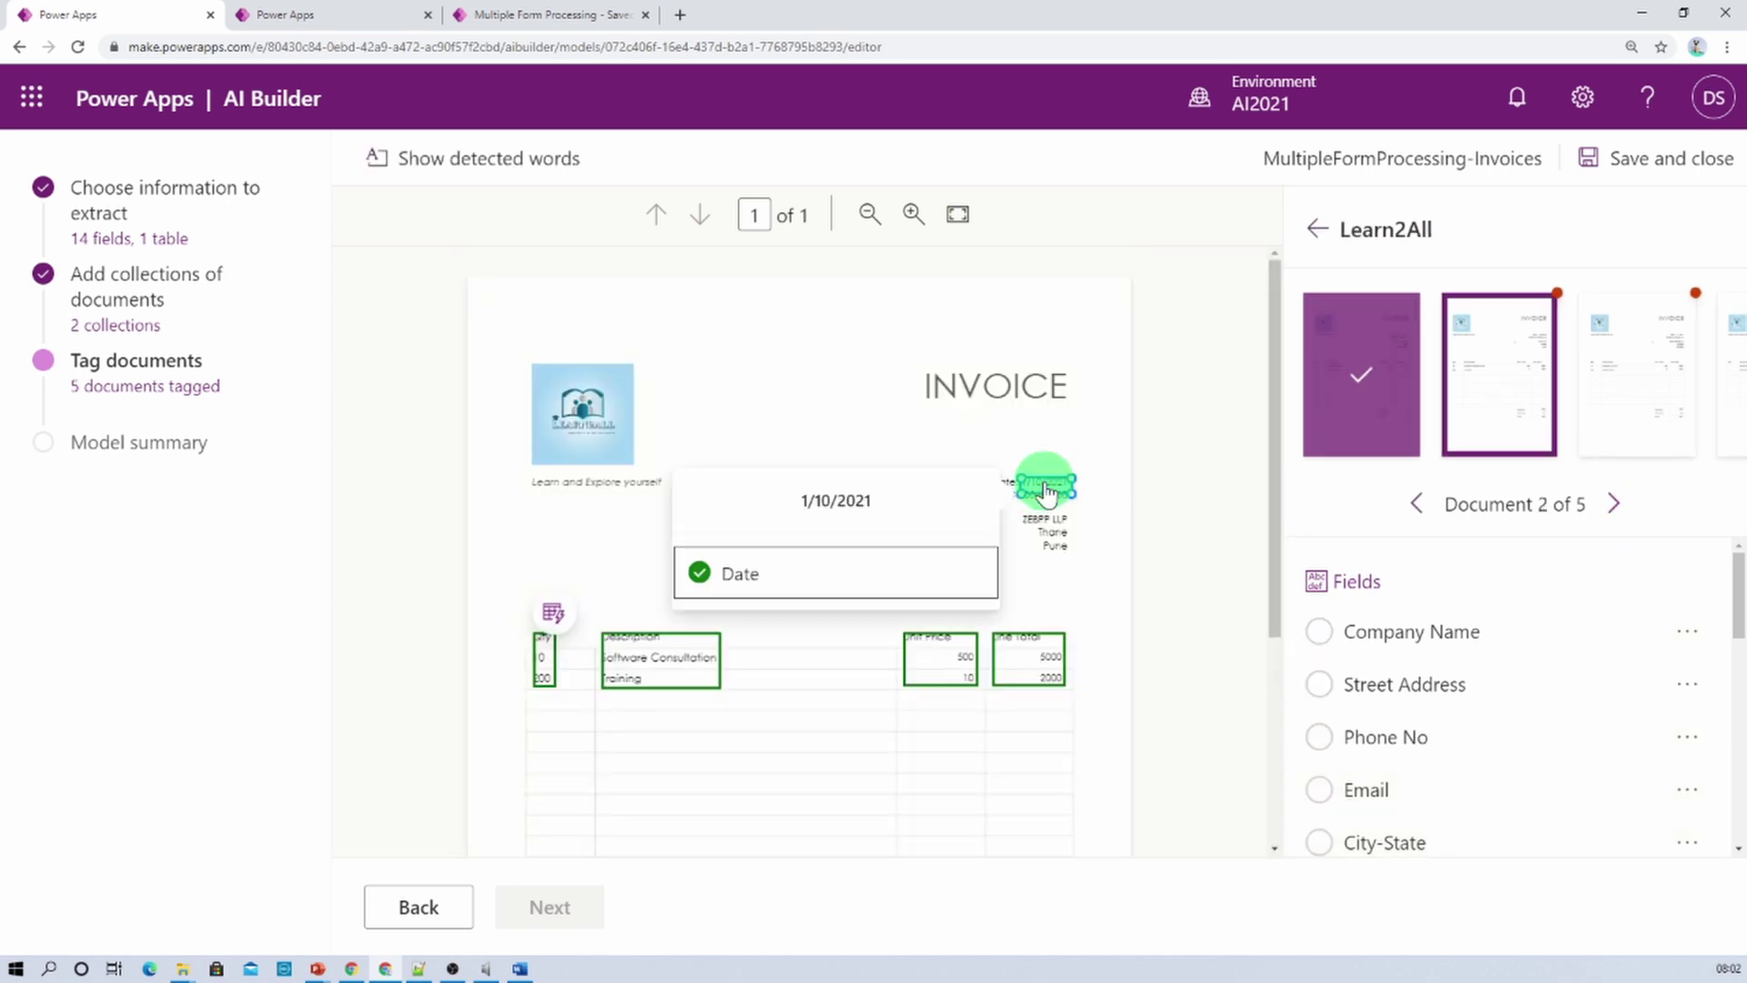
{"action": "left_click", "coordinate": [788, 575]}
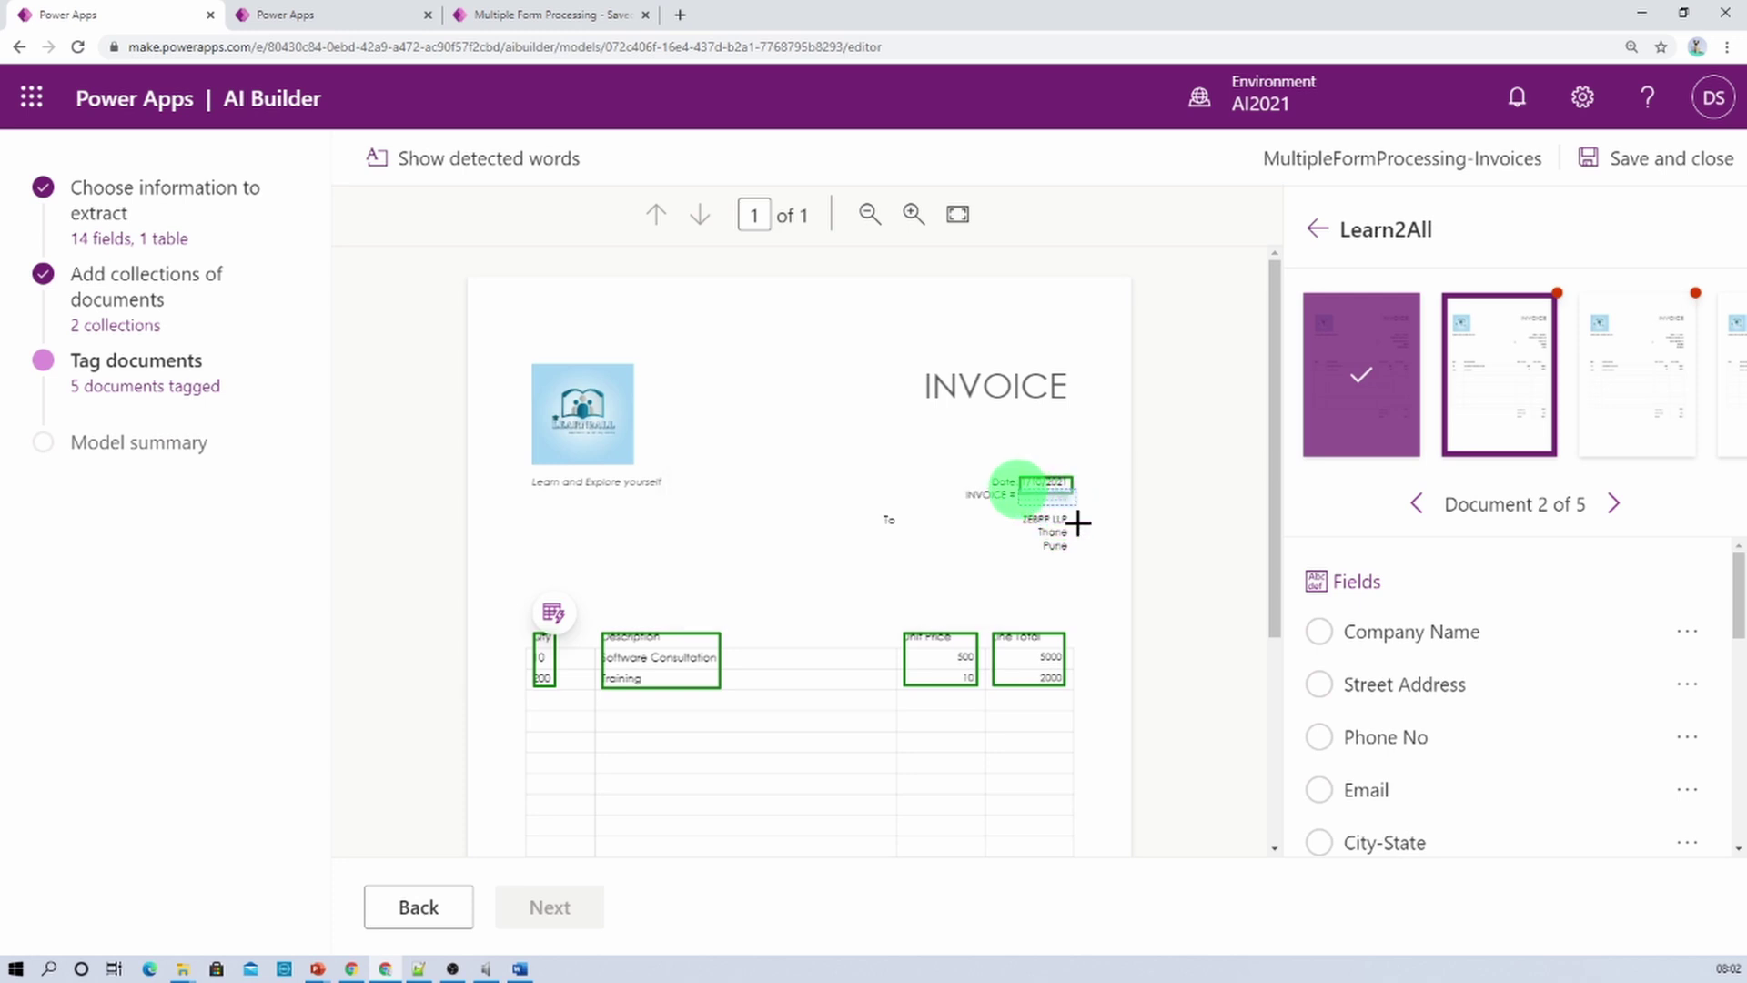
{"action": "left_click_drag", "start_coordinate": [1077, 524], "coordinate": [1052, 527]}
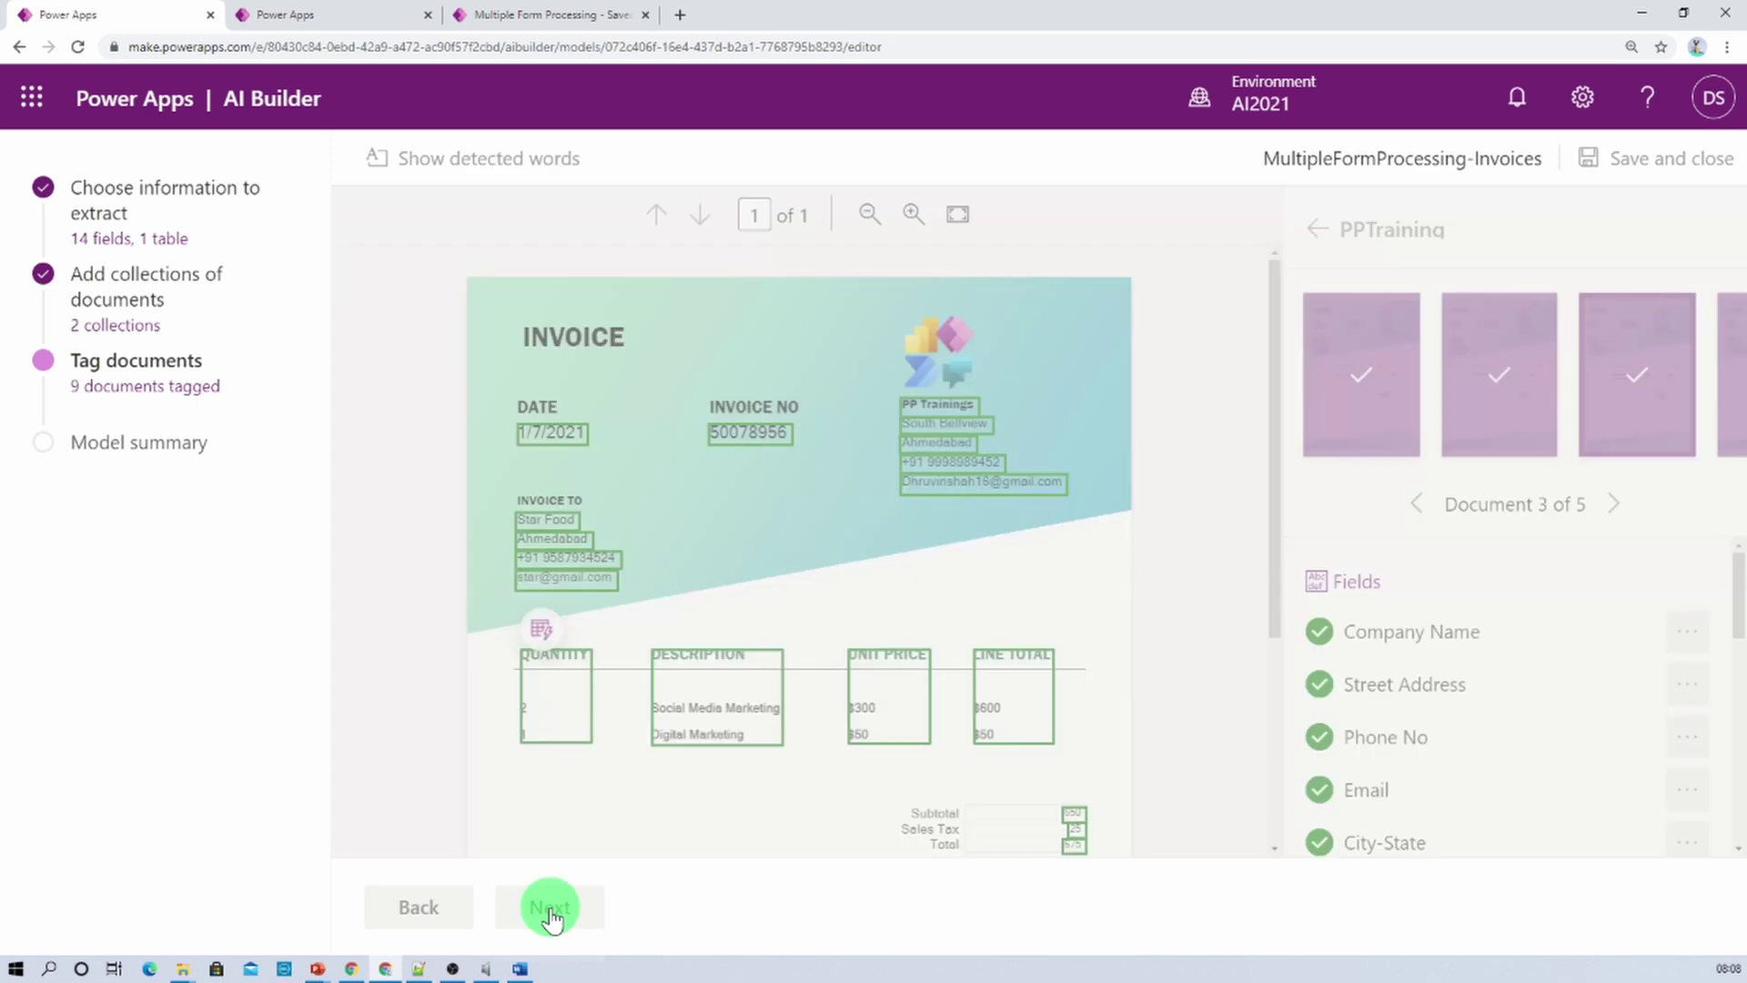
Continue to the model summary, review the collections and fields to extract, and train the model
{"action": "left_click", "coordinate": [549, 907]}
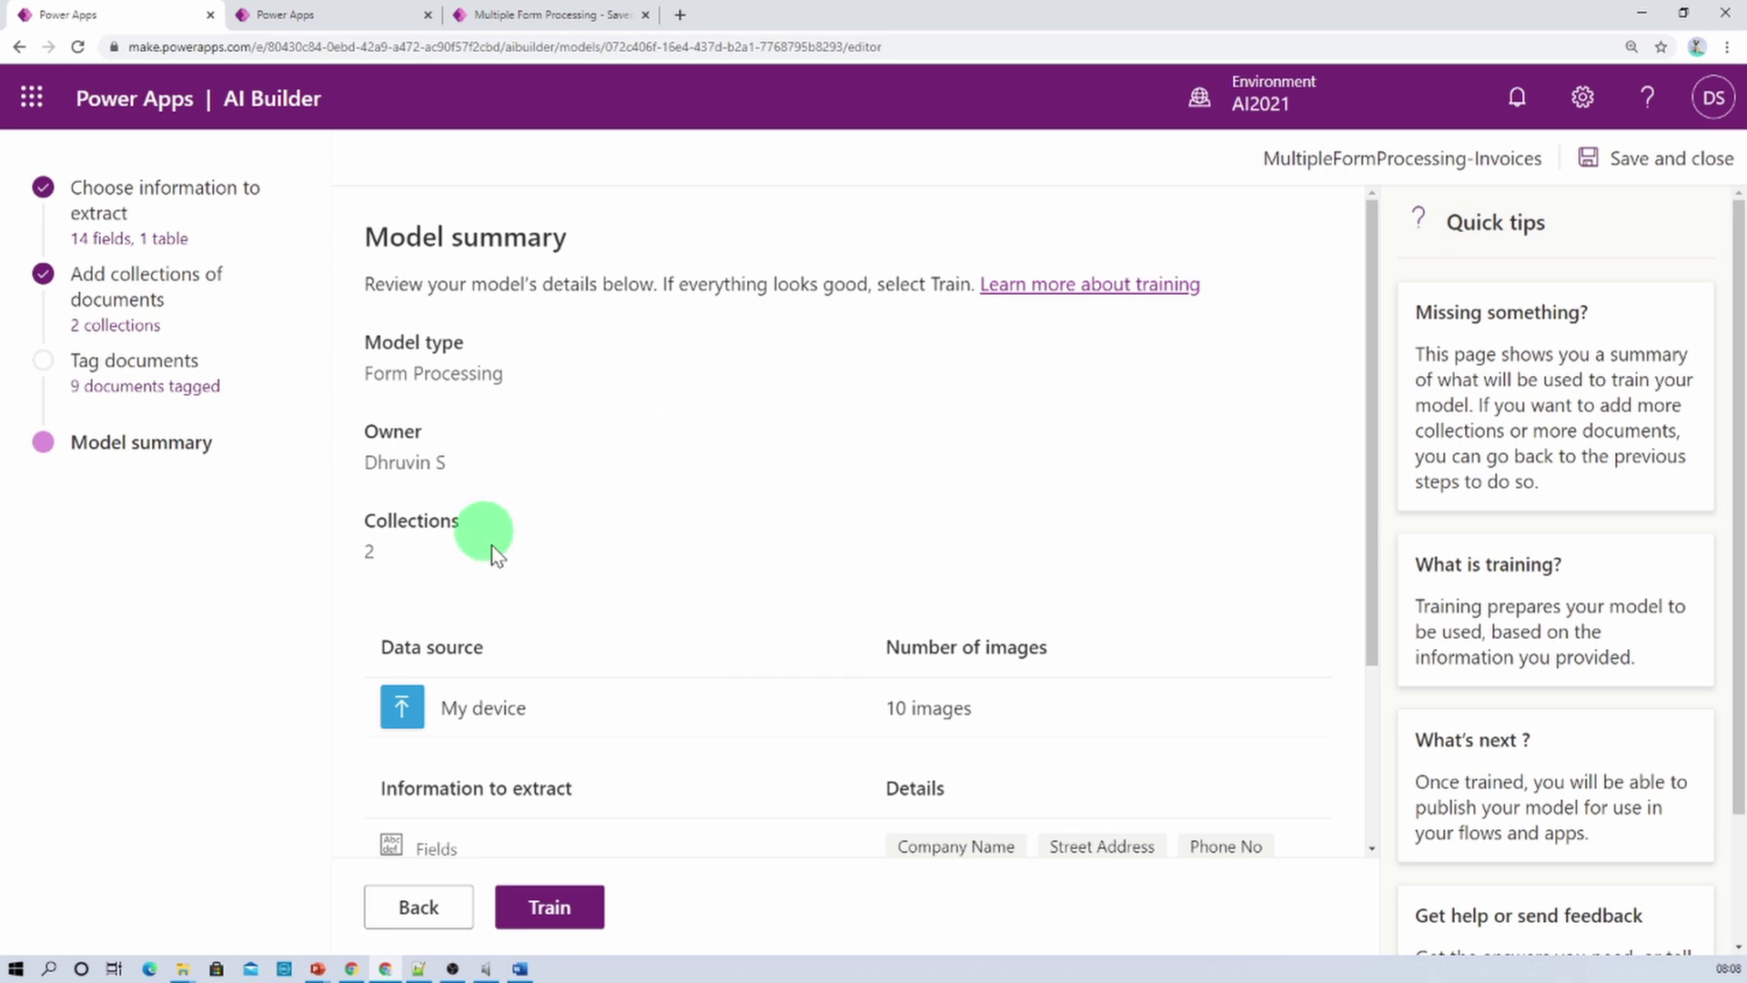
{"action": "scroll", "coordinate": [1016, 544], "scroll_direction": "down", "scroll_amount": 3}
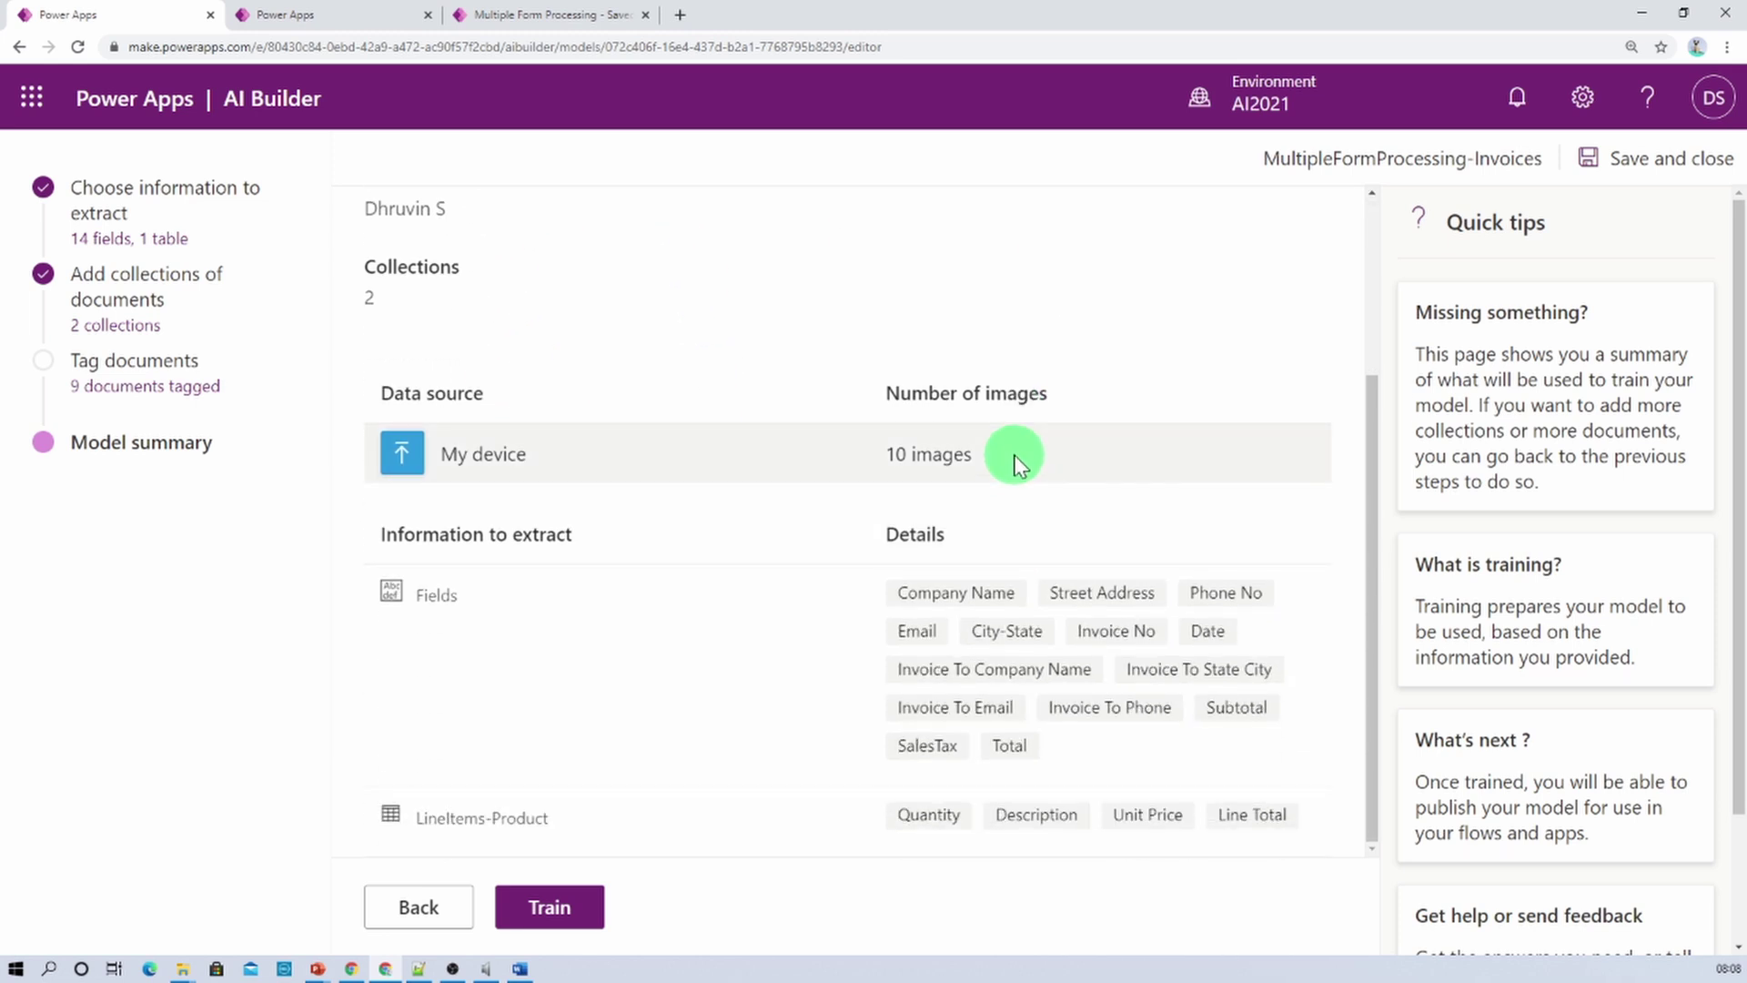
{"action": "scroll", "coordinate": [1016, 460], "scroll_direction": "up", "scroll_amount": 3}
{"action": "scroll", "coordinate": [1015, 460], "scroll_direction": "down", "scroll_amount": 3}
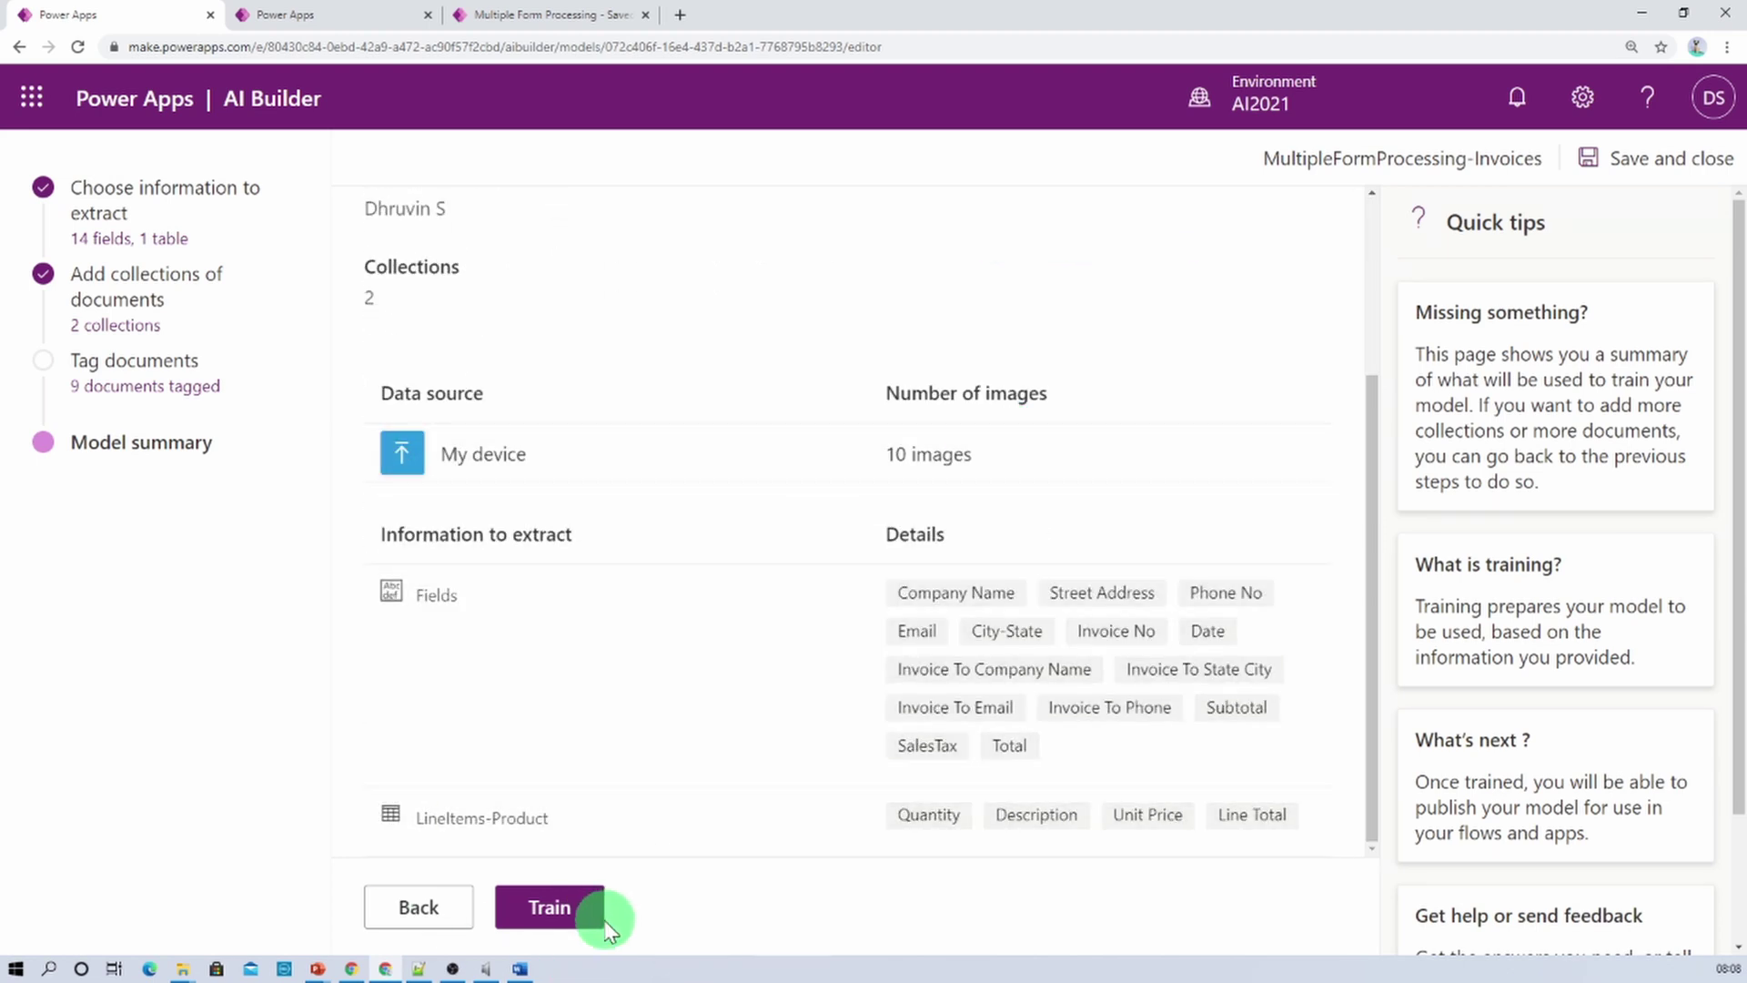
{"action": "left_click", "coordinate": [572, 924]}
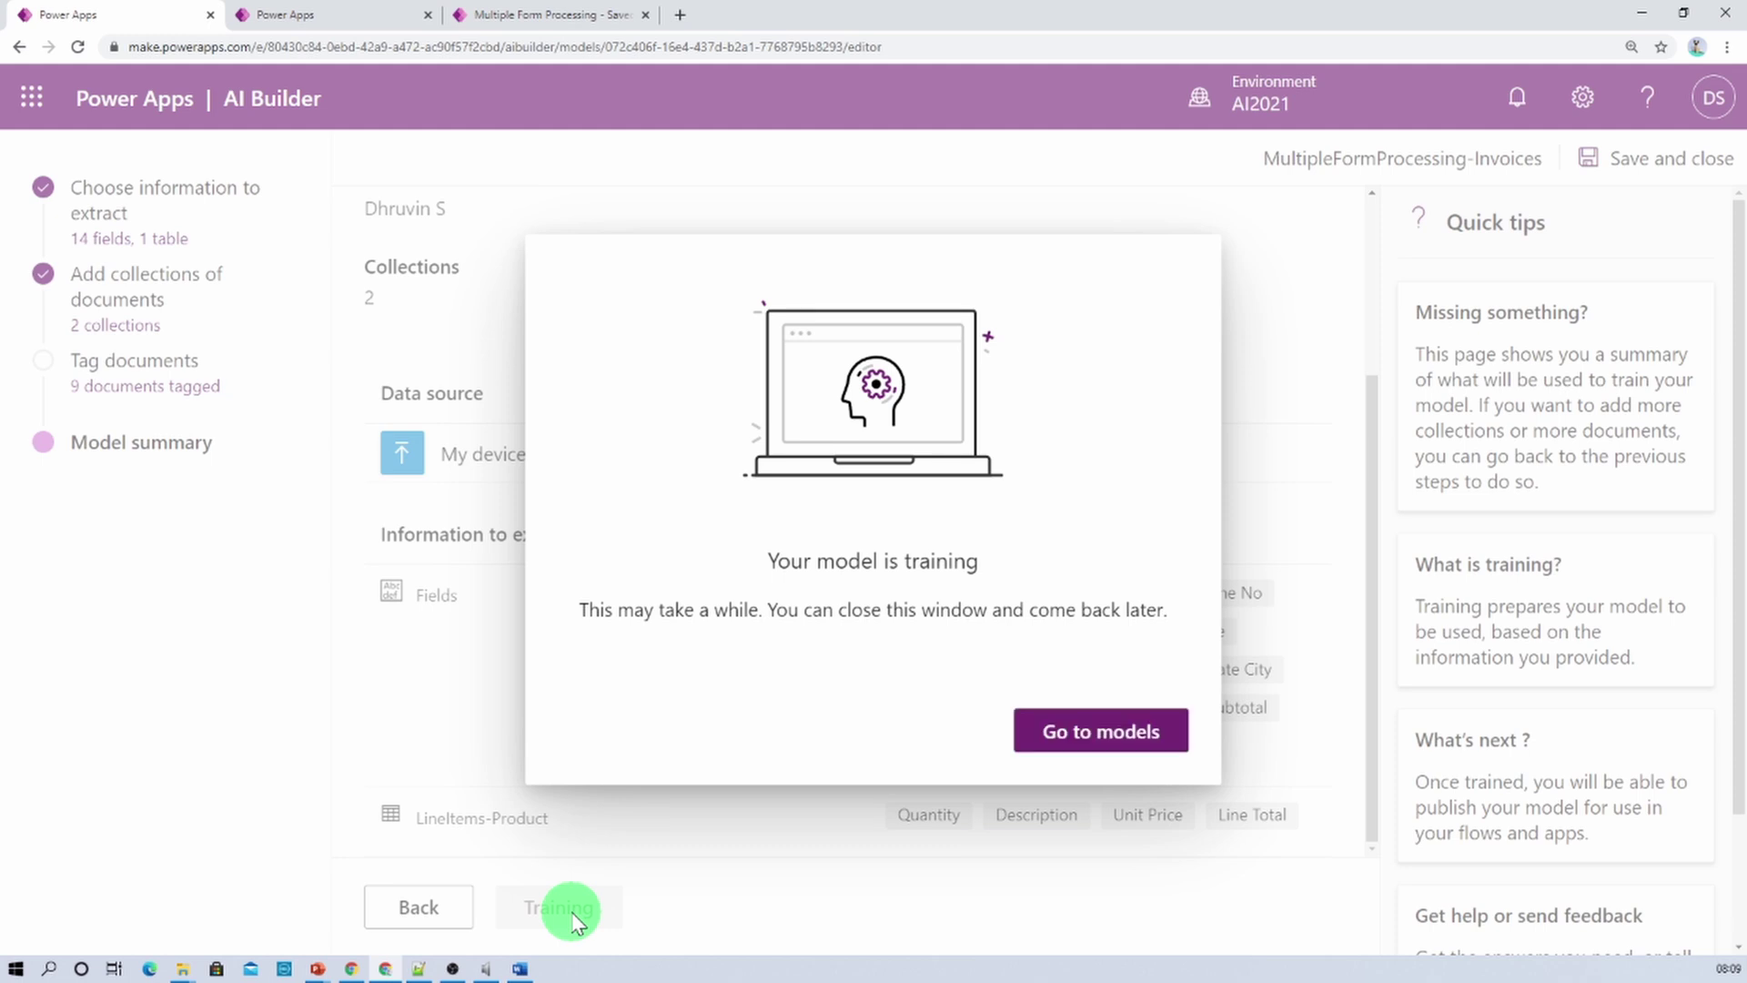
Go to the models list, open MultipleFormProcessing-Invoices and open its Quick test
{"action": "left_click", "coordinate": [1138, 732]}
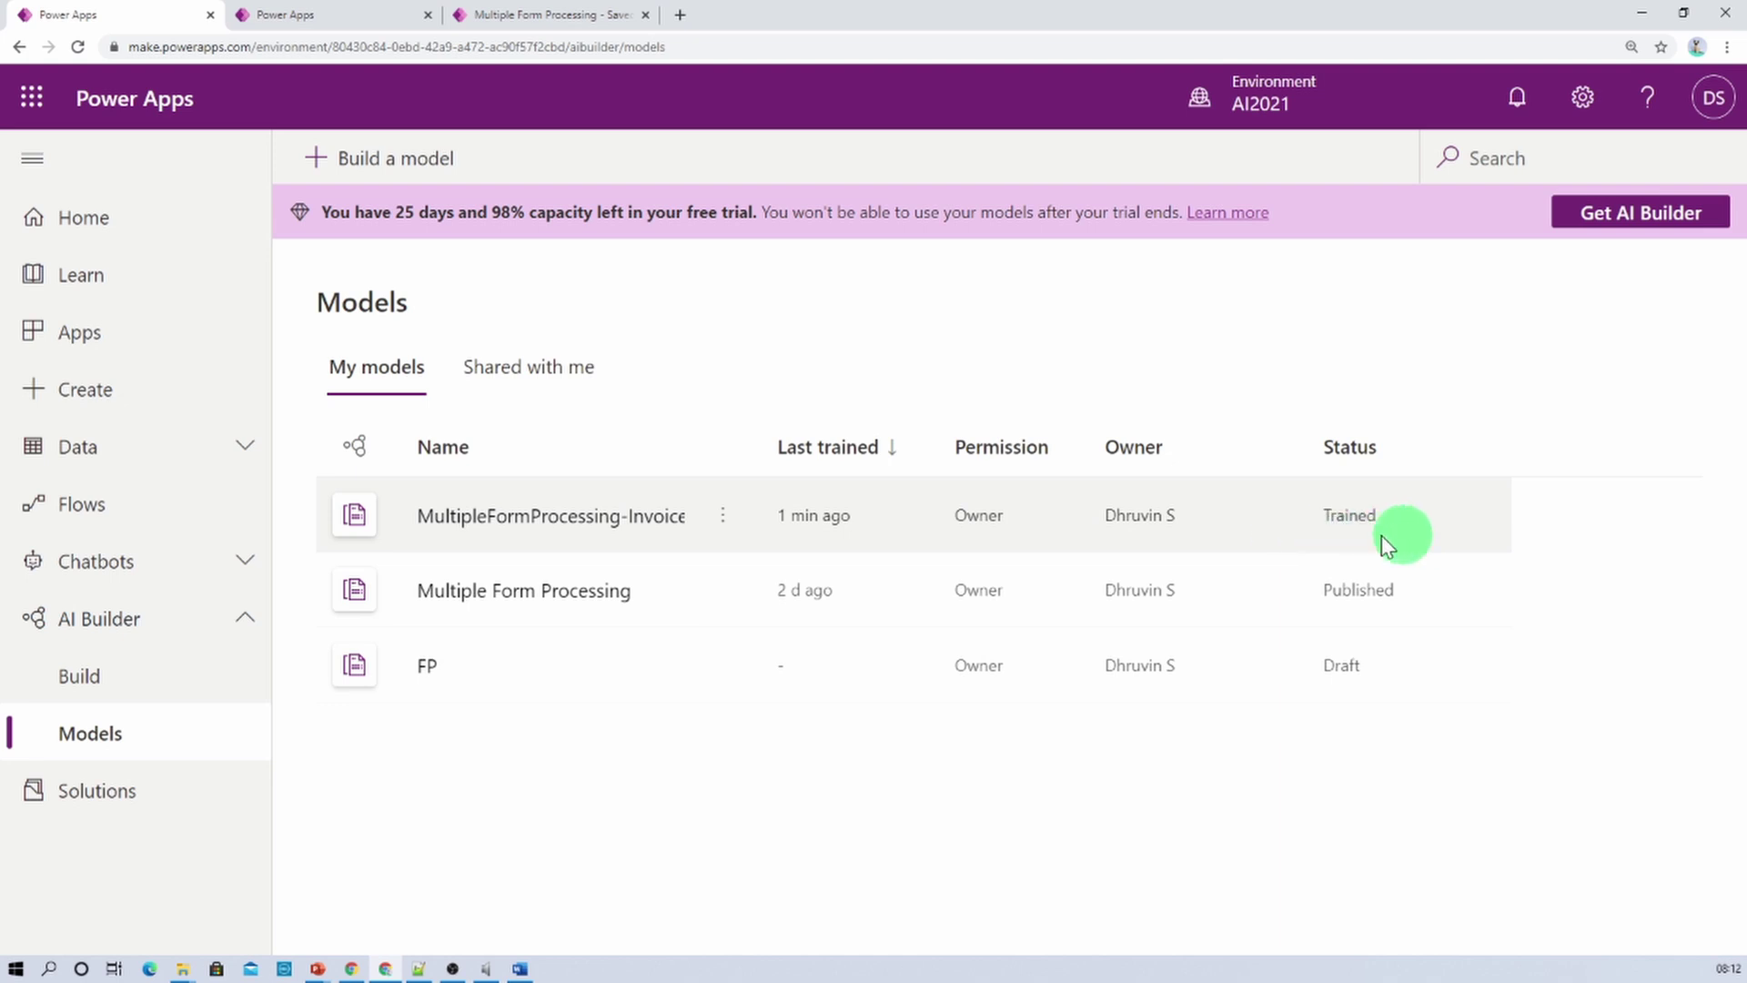
{"action": "left_click", "coordinate": [564, 517]}
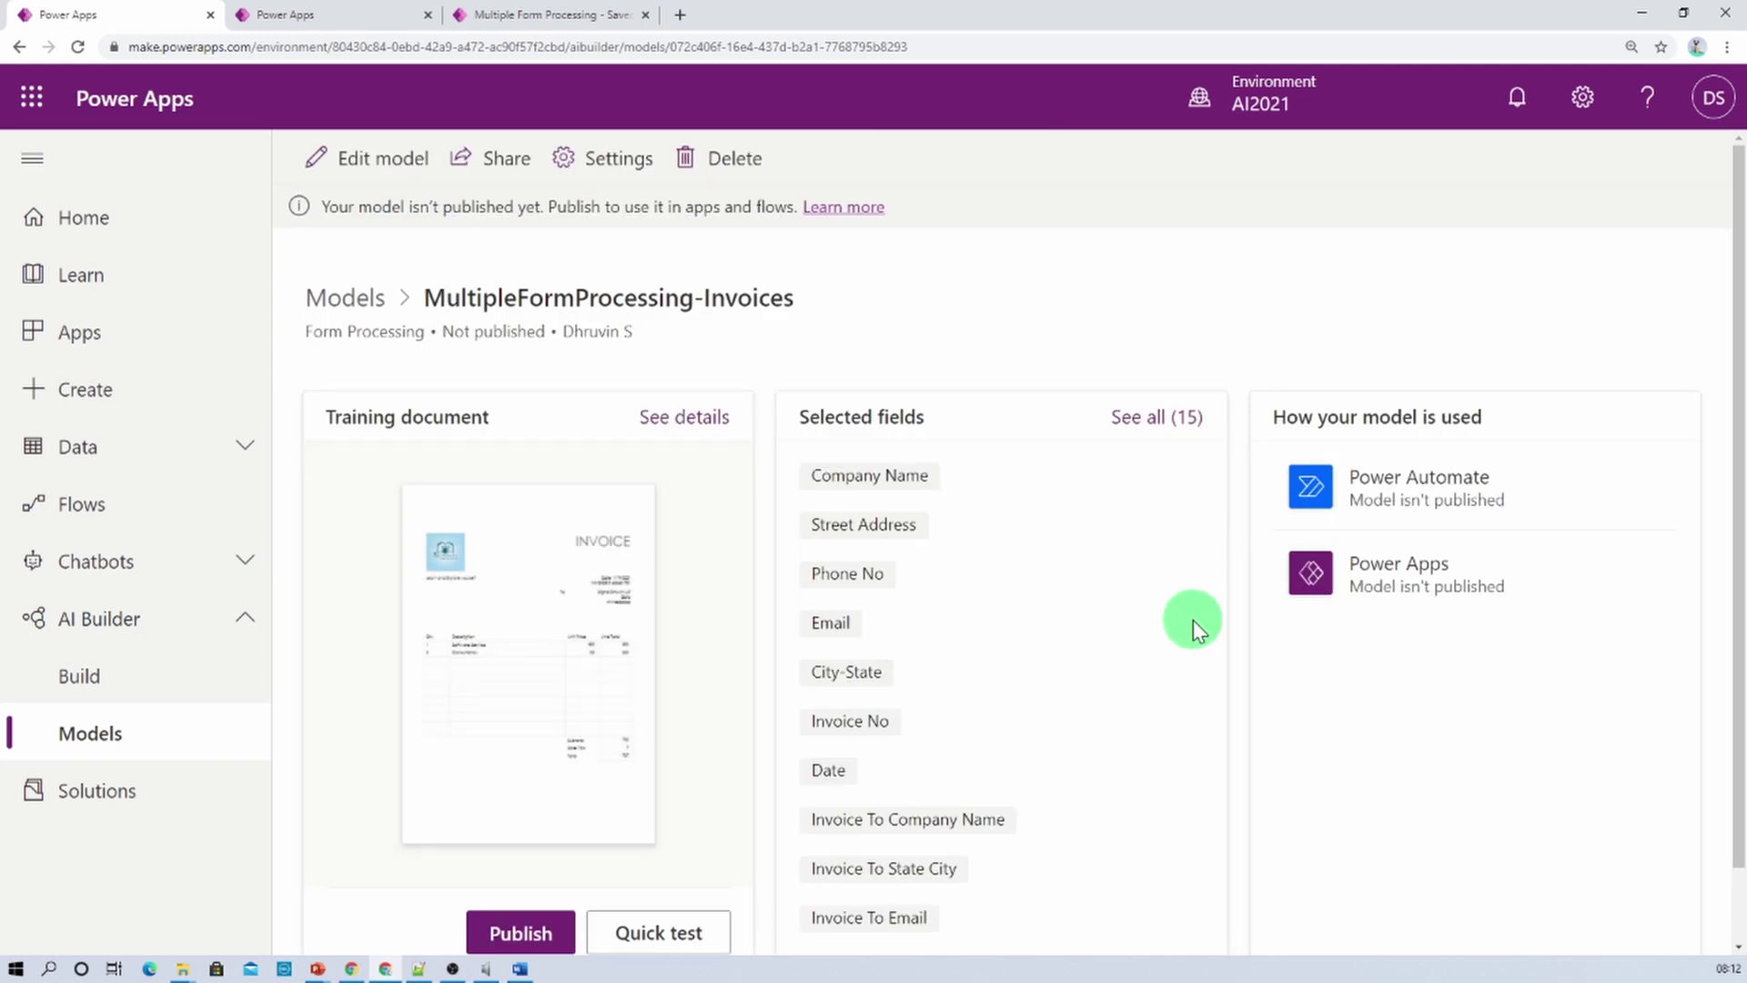
{"action": "scroll", "coordinate": [1182, 628], "scroll_direction": "down", "scroll_amount": 1}
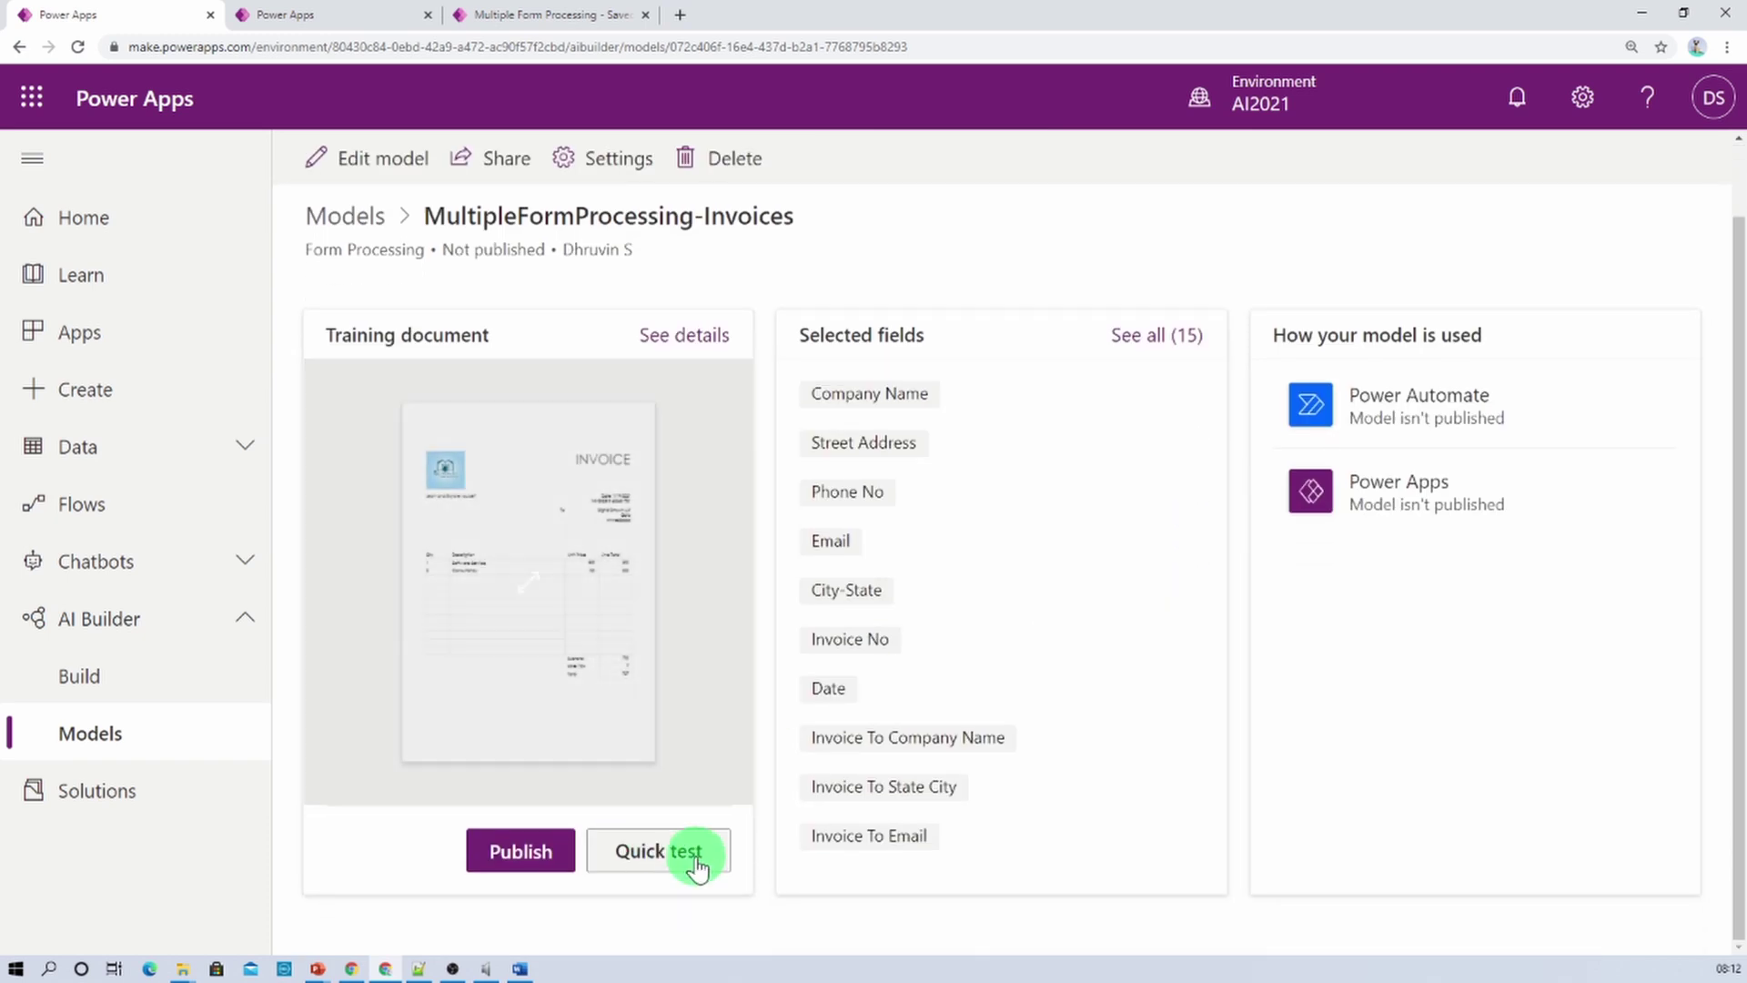
{"action": "left_click", "coordinate": [697, 856]}
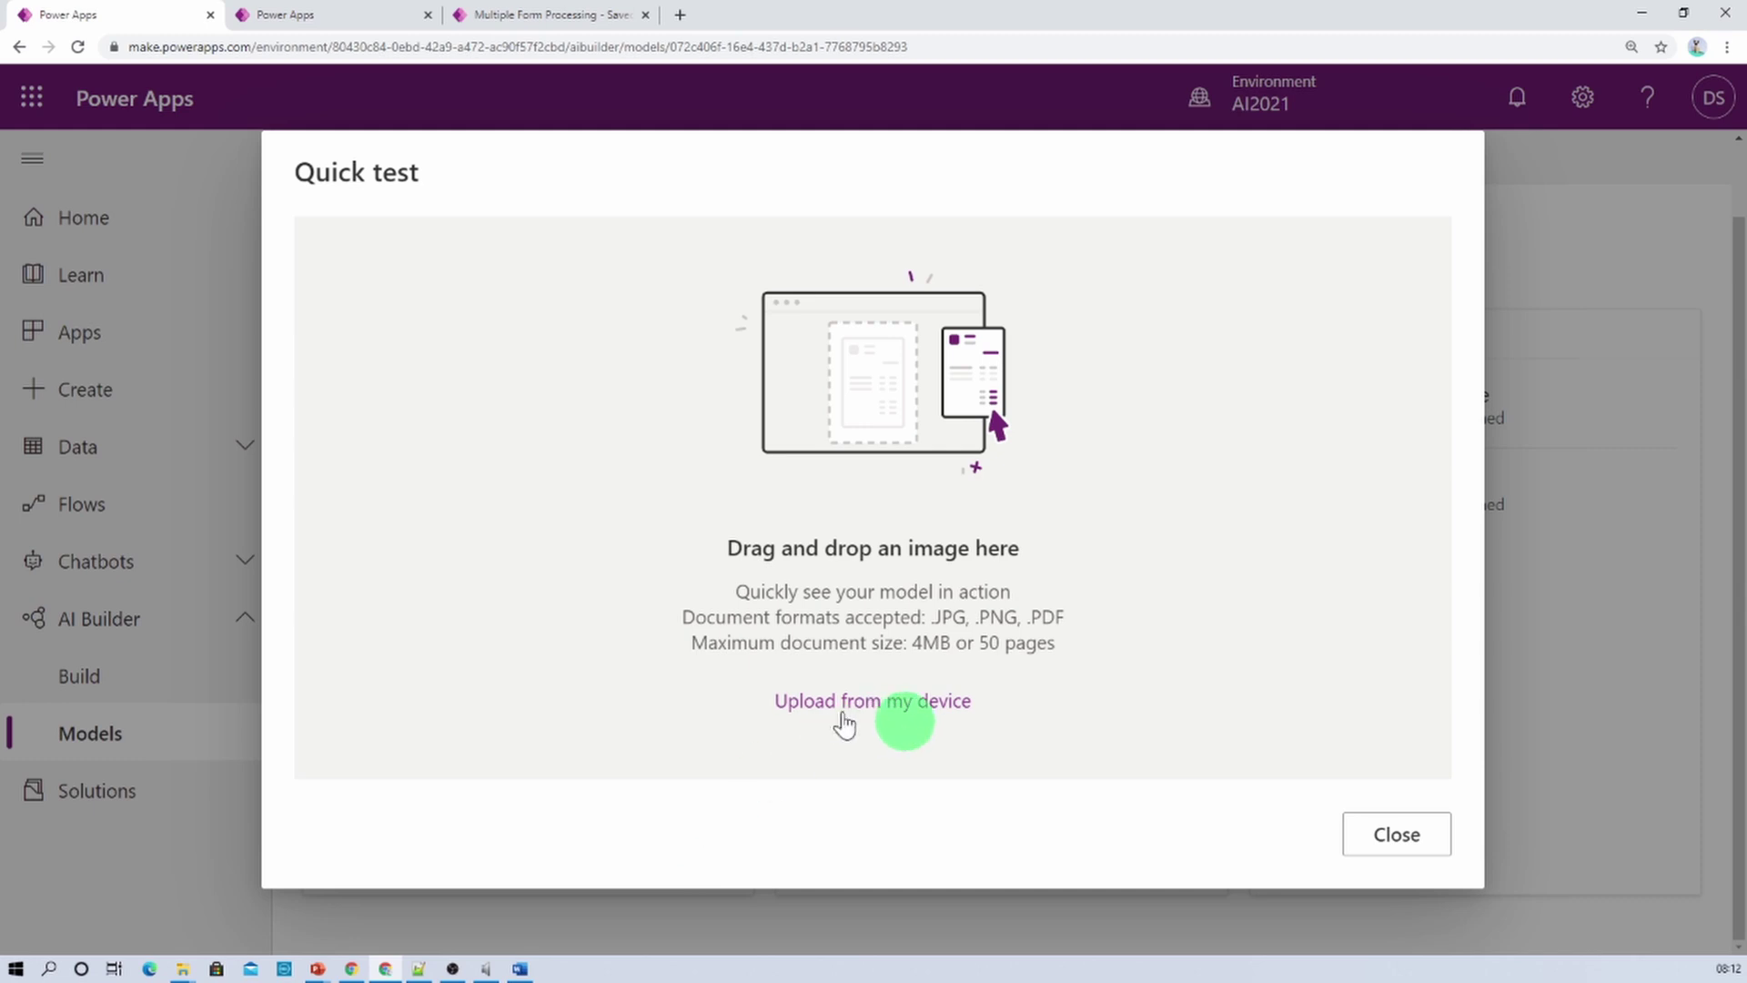
Quick test the model by uploading InvoiceSample-01 from the device and review the fields and table detected on the invoice
{"action": "left_click", "coordinate": [879, 705]}
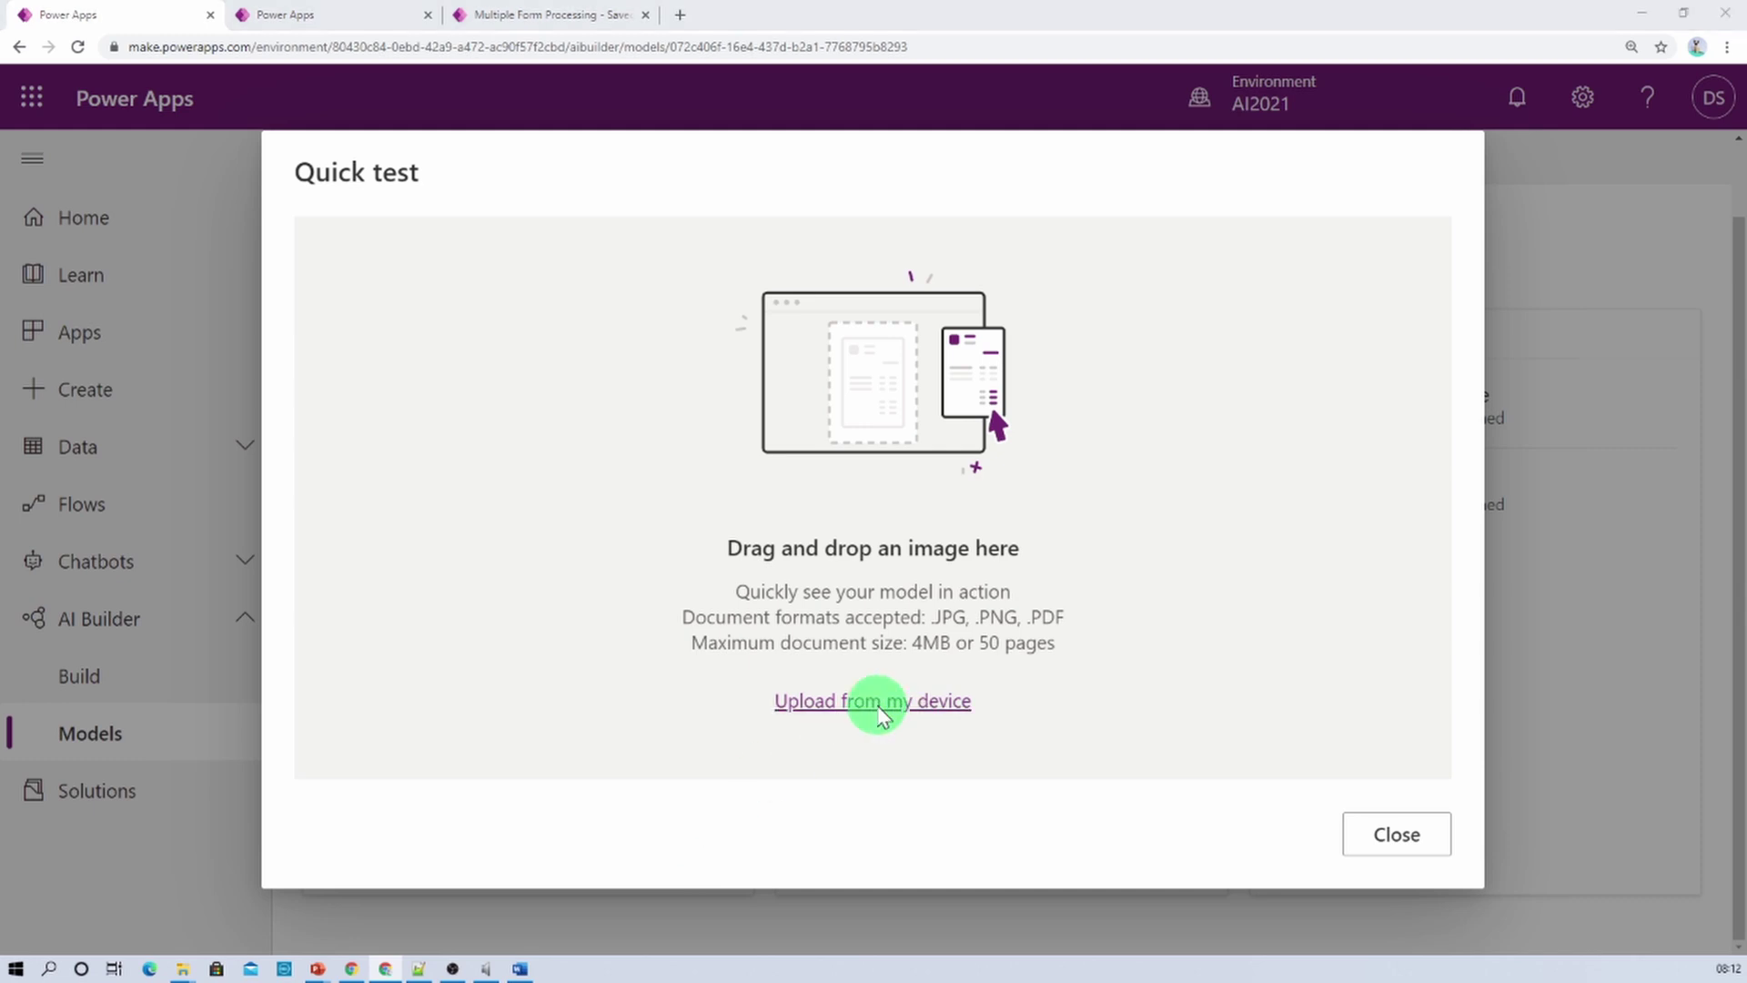
{"action": "double_click", "coordinate": [228, 171]}
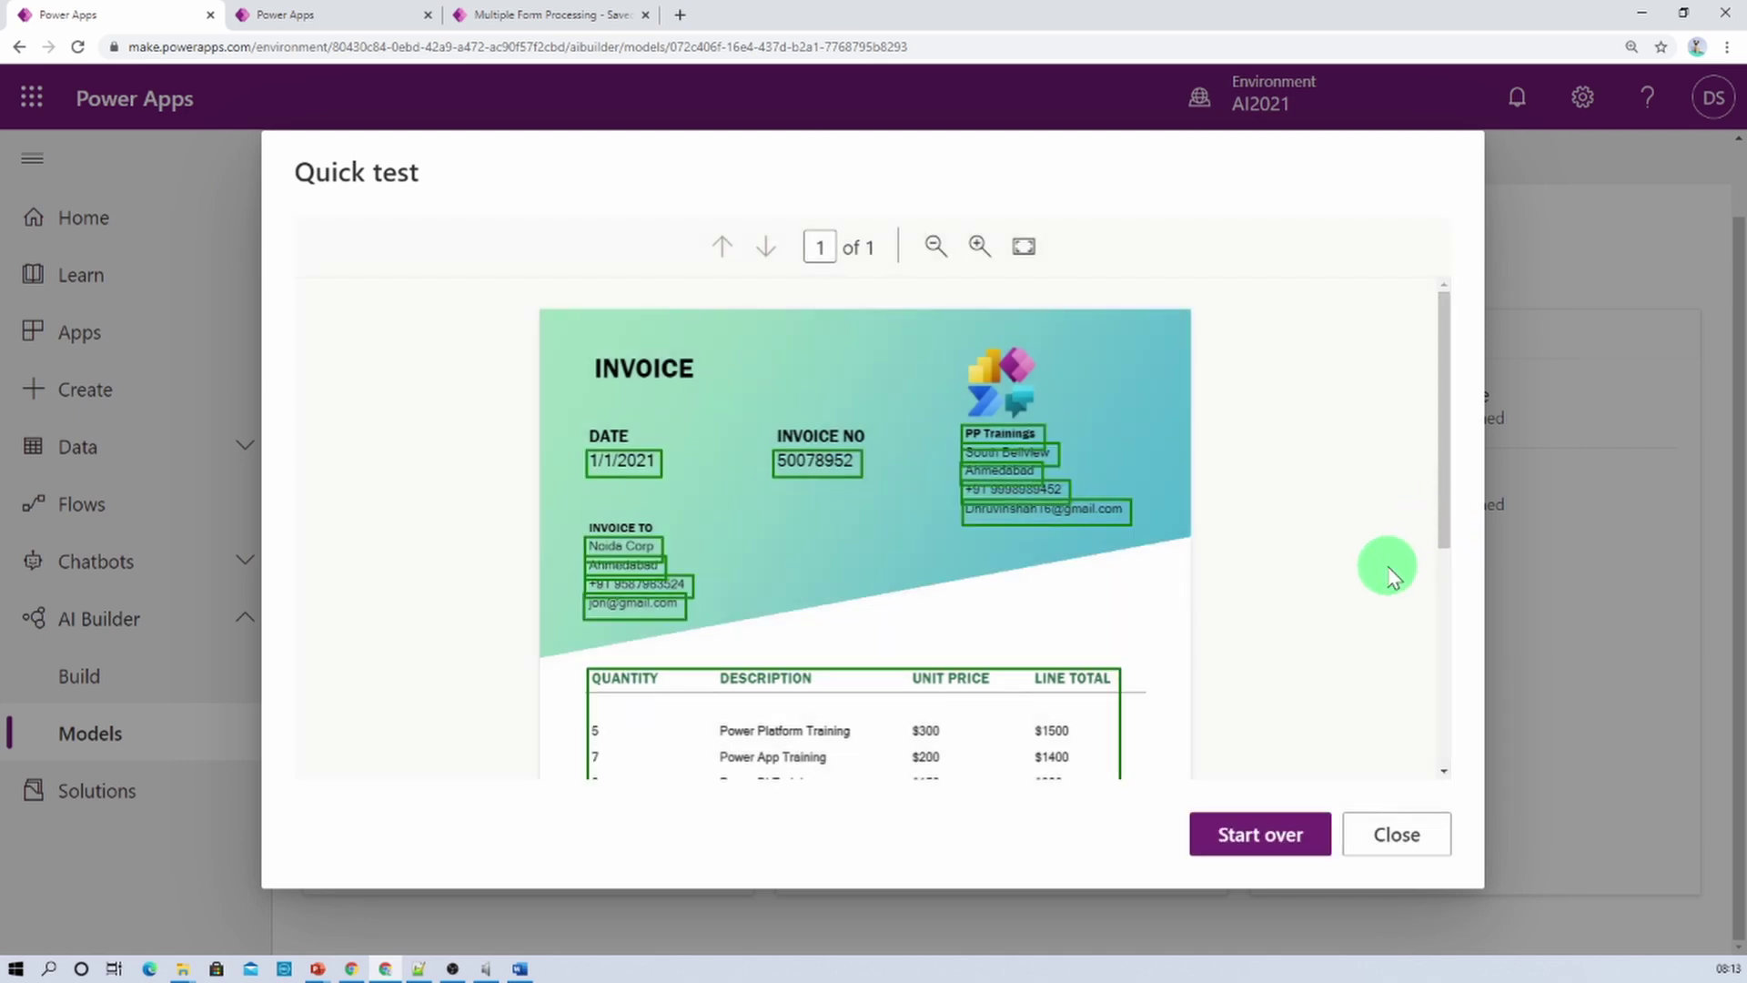
{"action": "scroll", "coordinate": [1449, 514], "scroll_direction": "down", "scroll_amount": 3}
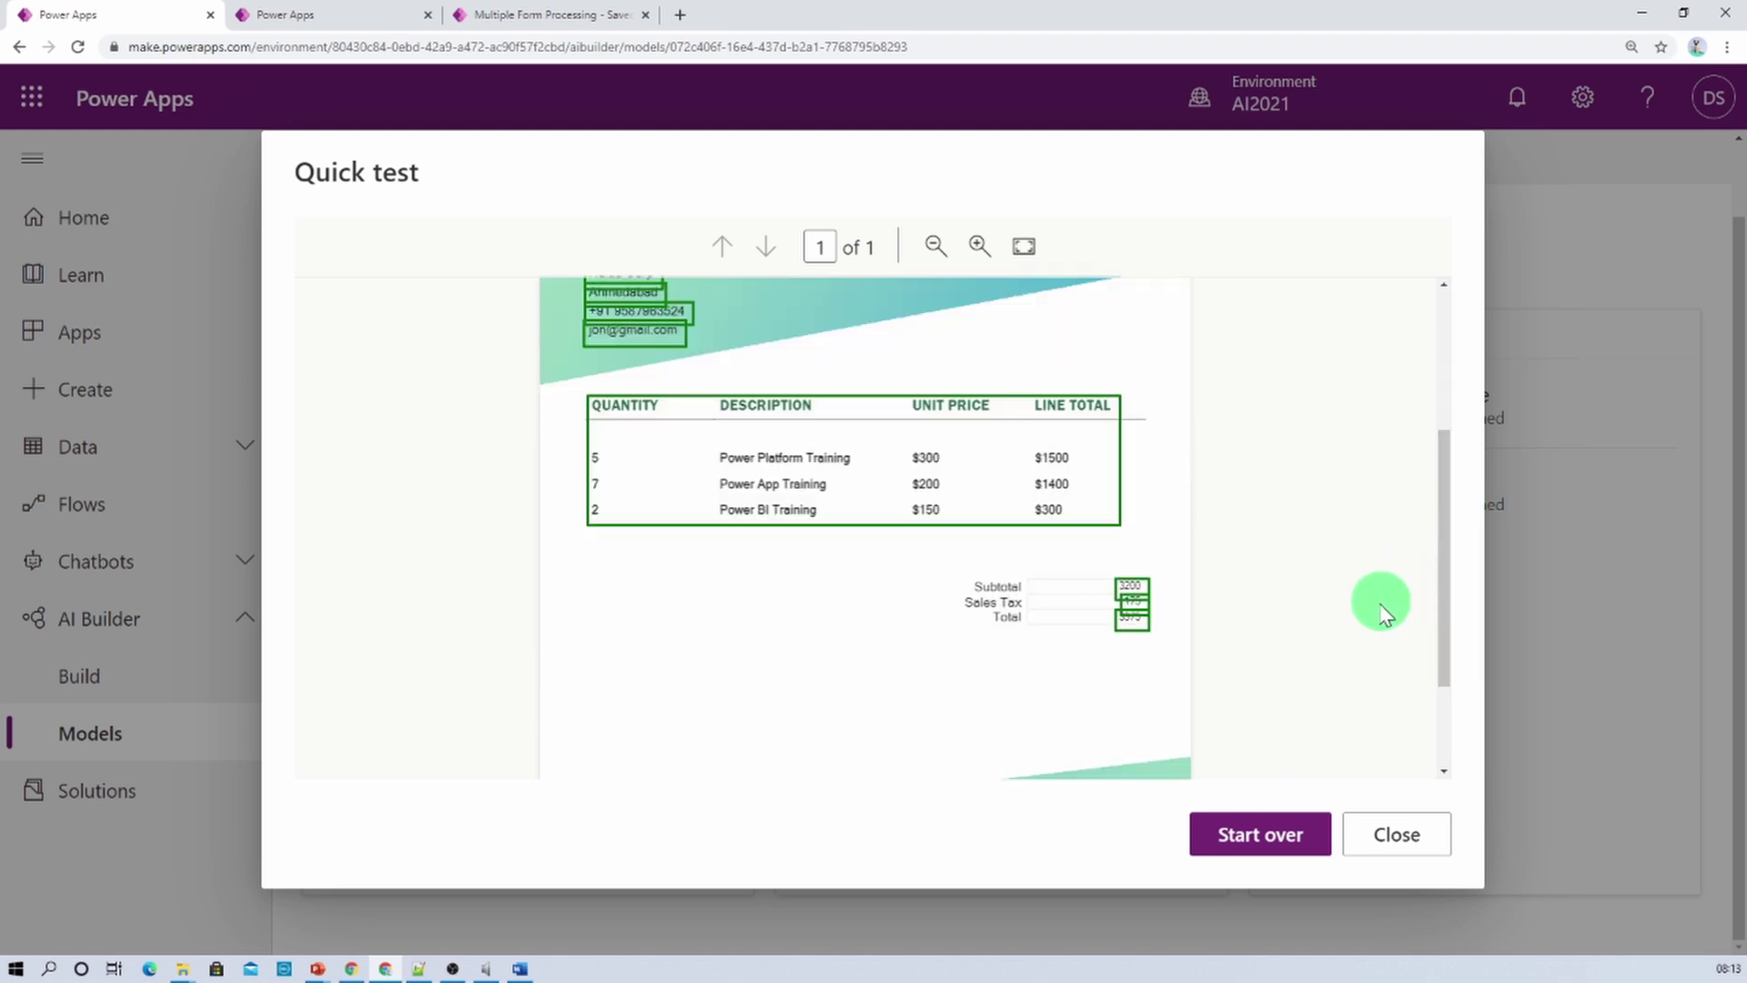
{"action": "scroll", "coordinate": [1374, 614], "scroll_direction": "up", "scroll_amount": 3}
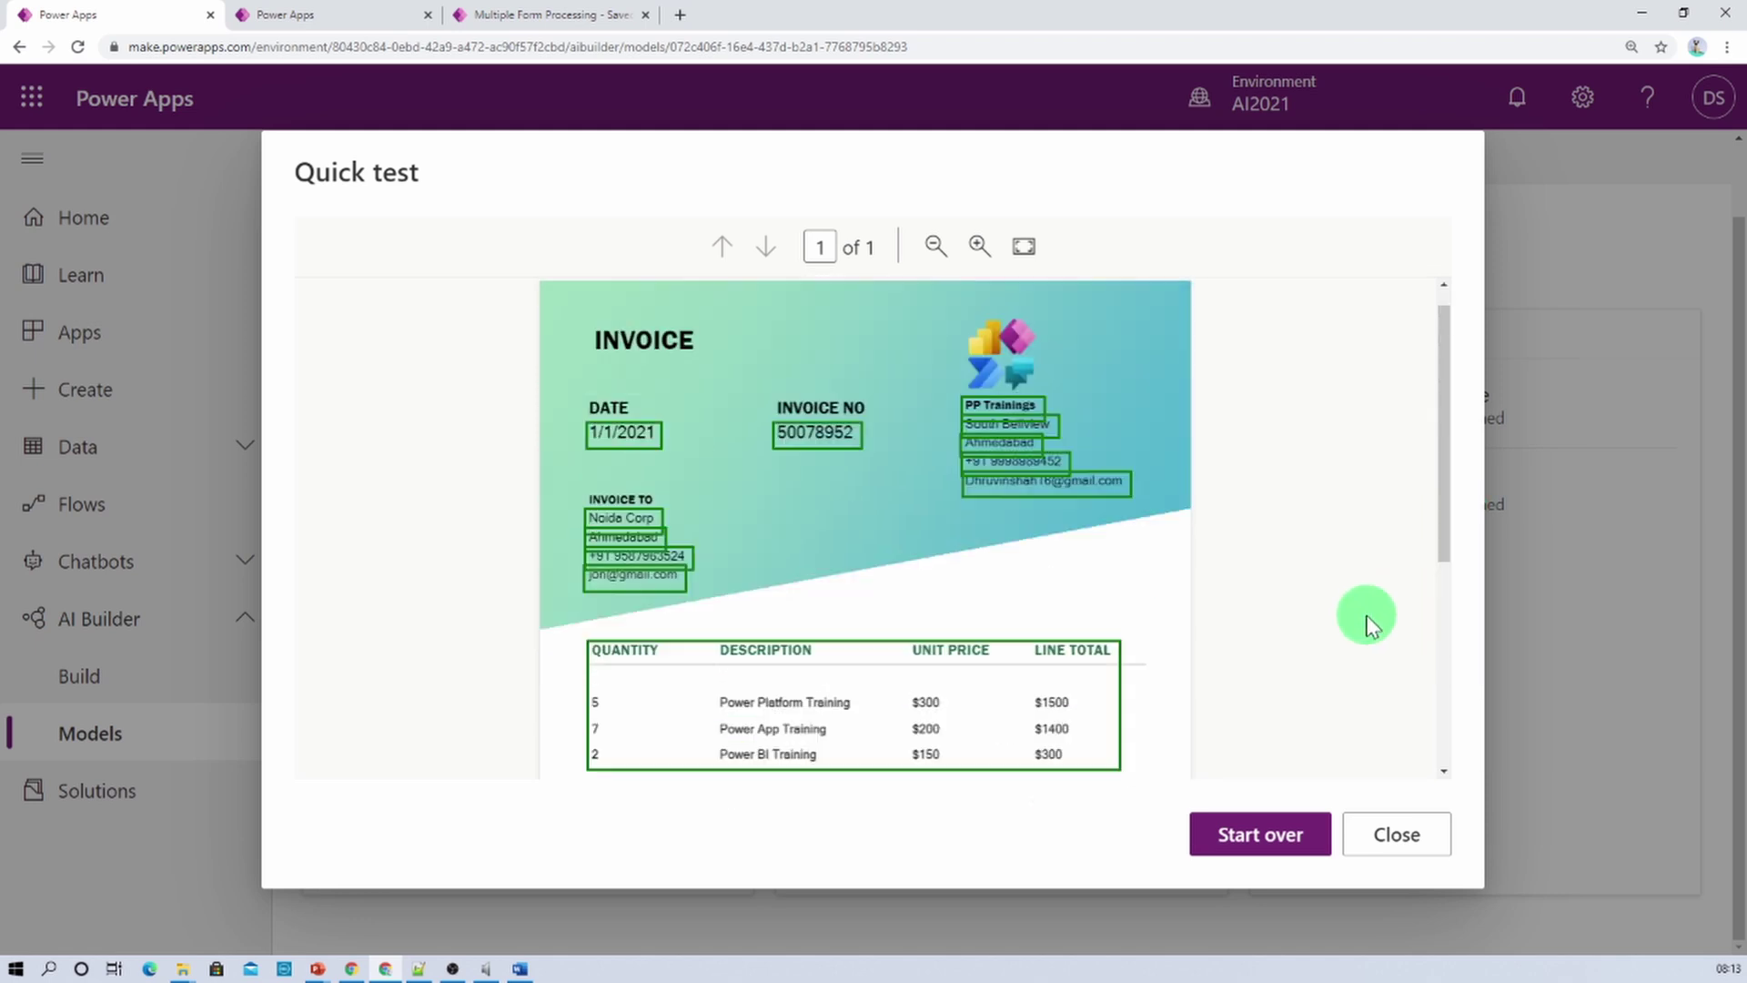
Start the quick test over with INVOICE-02 from the Form Samples > Learn2All folder and review the detected fields and table
{"action": "left_click", "coordinate": [1285, 845]}
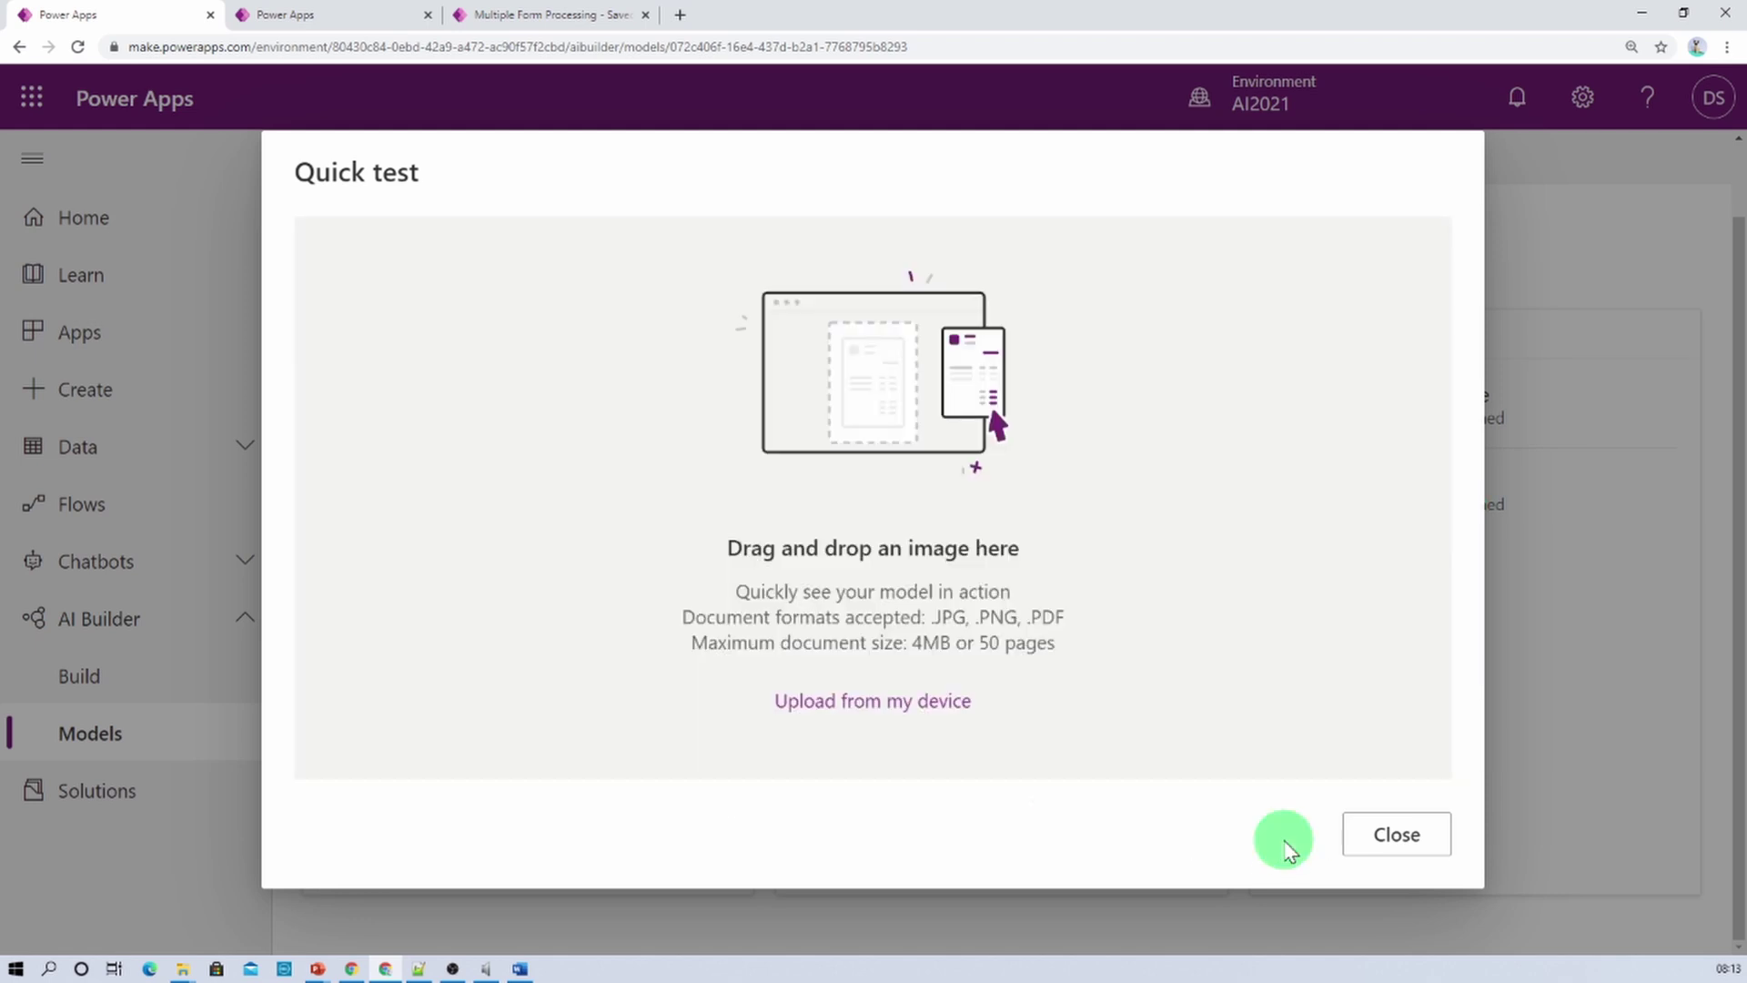
{"action": "left_click", "coordinate": [841, 705]}
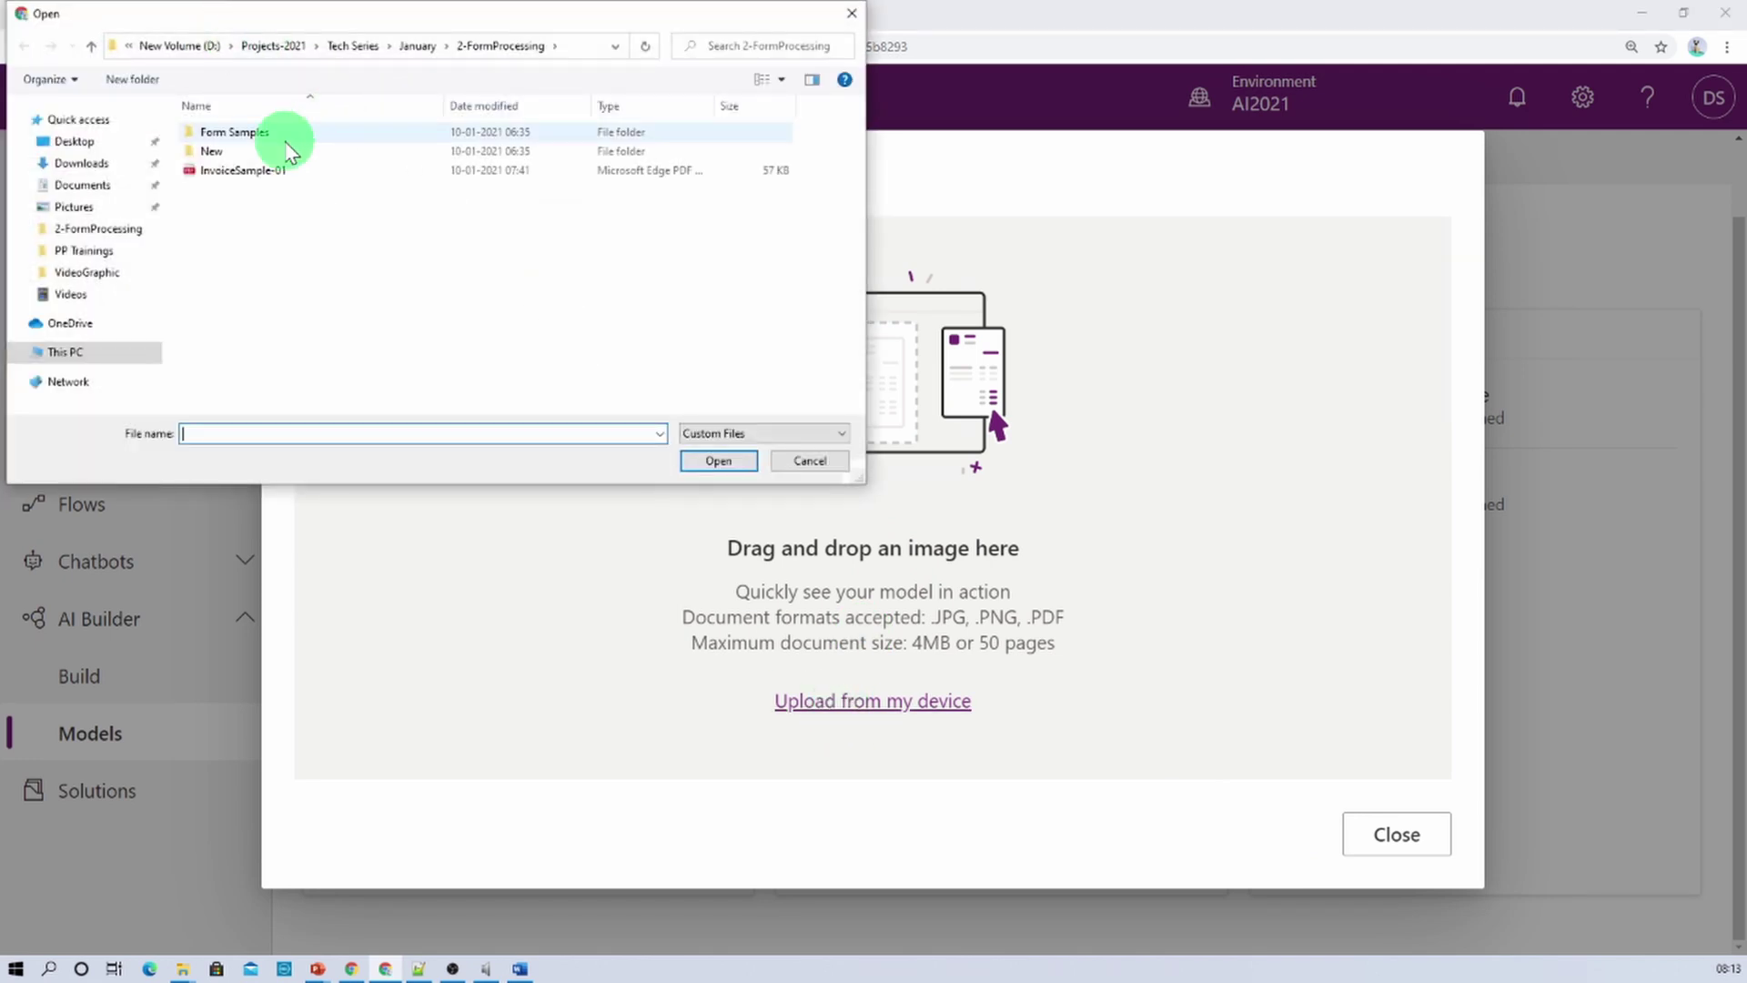
{"action": "double_click", "coordinate": [279, 135]}
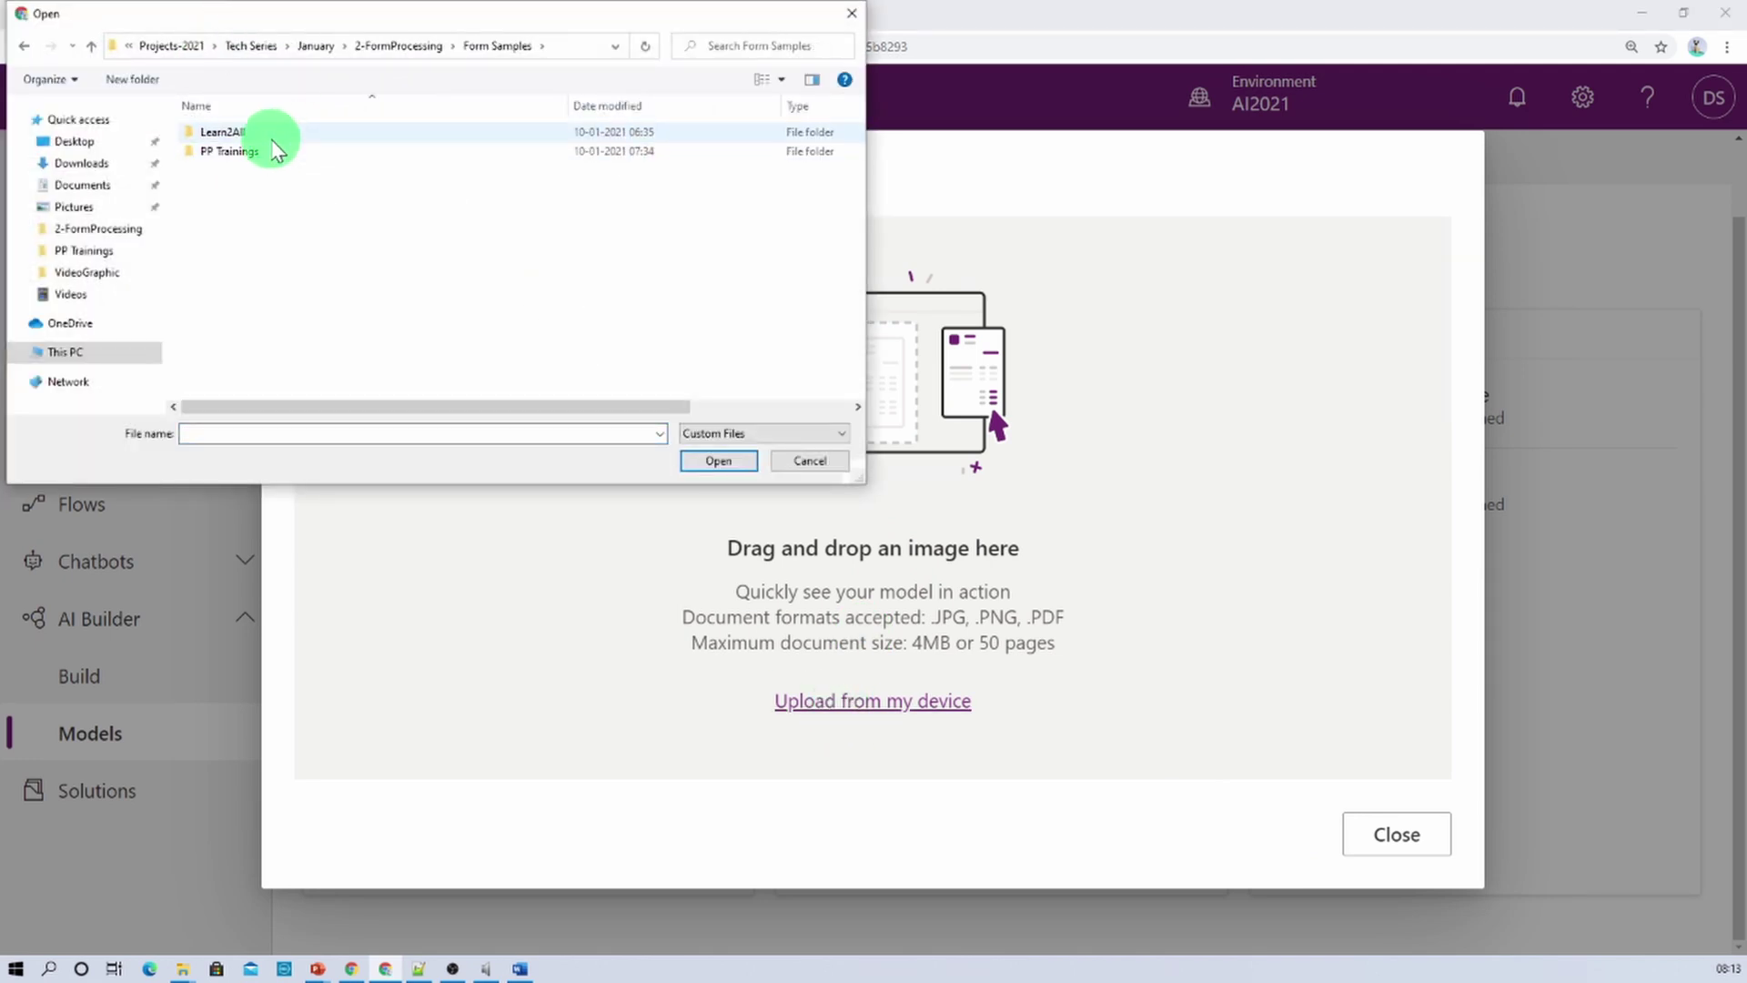
{"action": "double_click", "coordinate": [273, 136]}
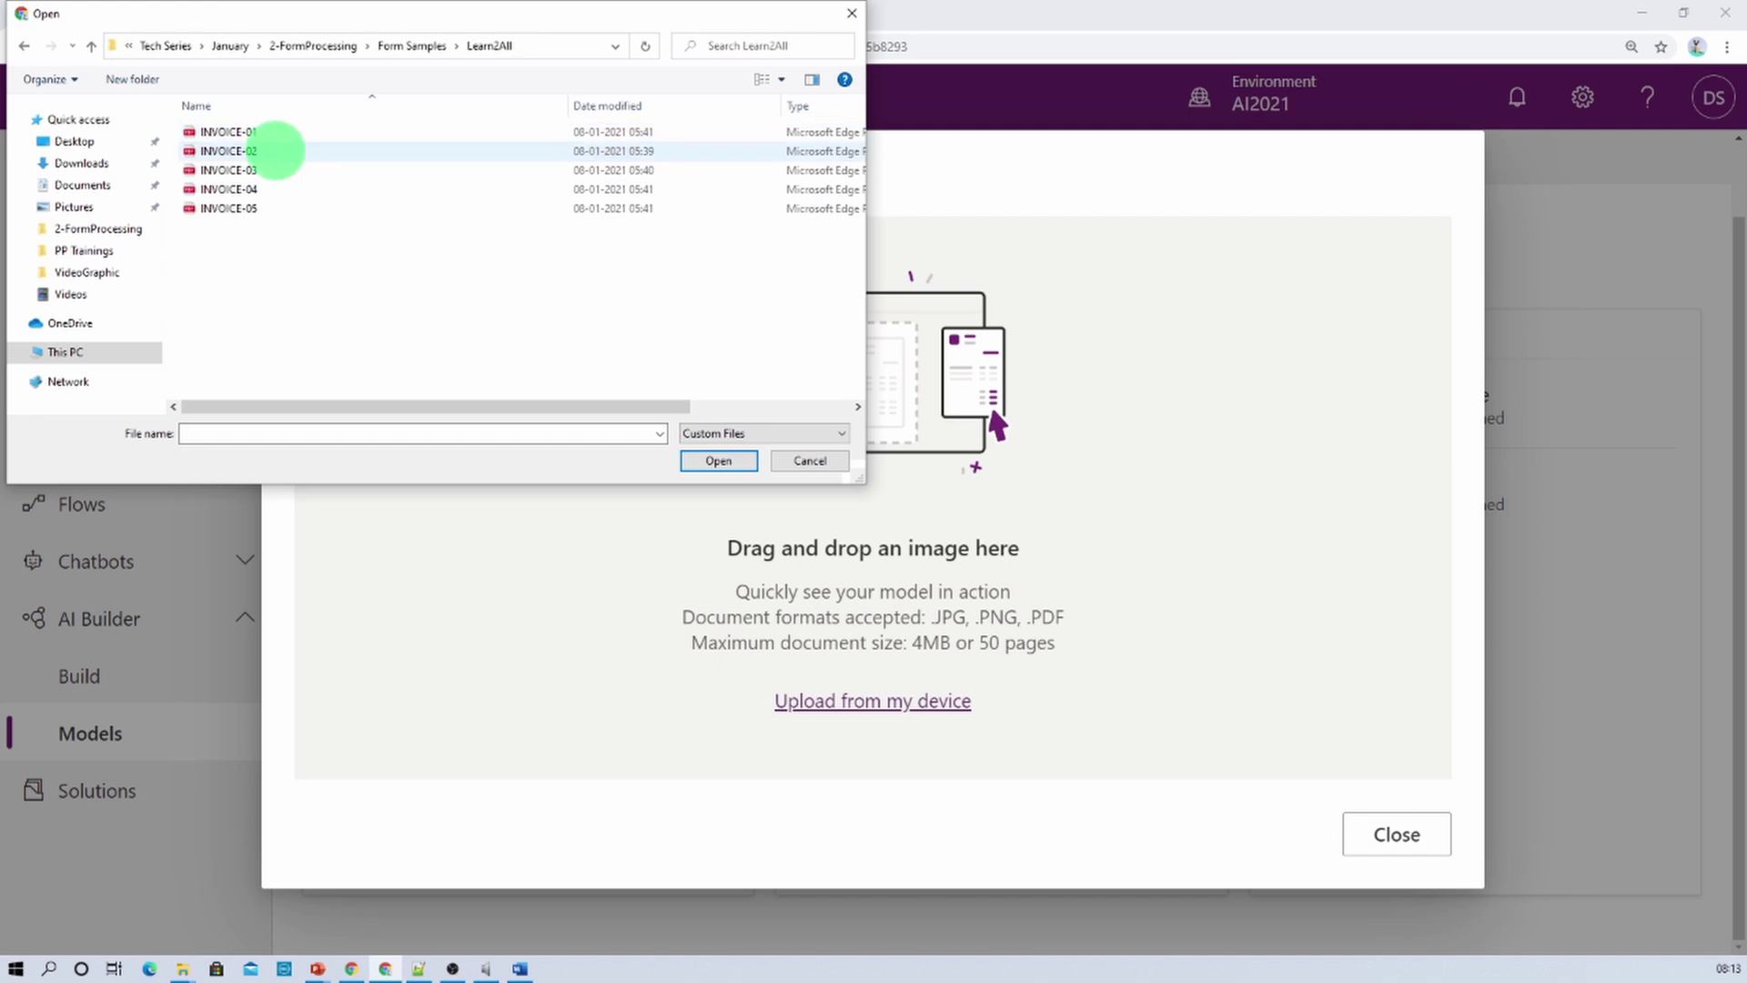
{"action": "double_click", "coordinate": [273, 150]}
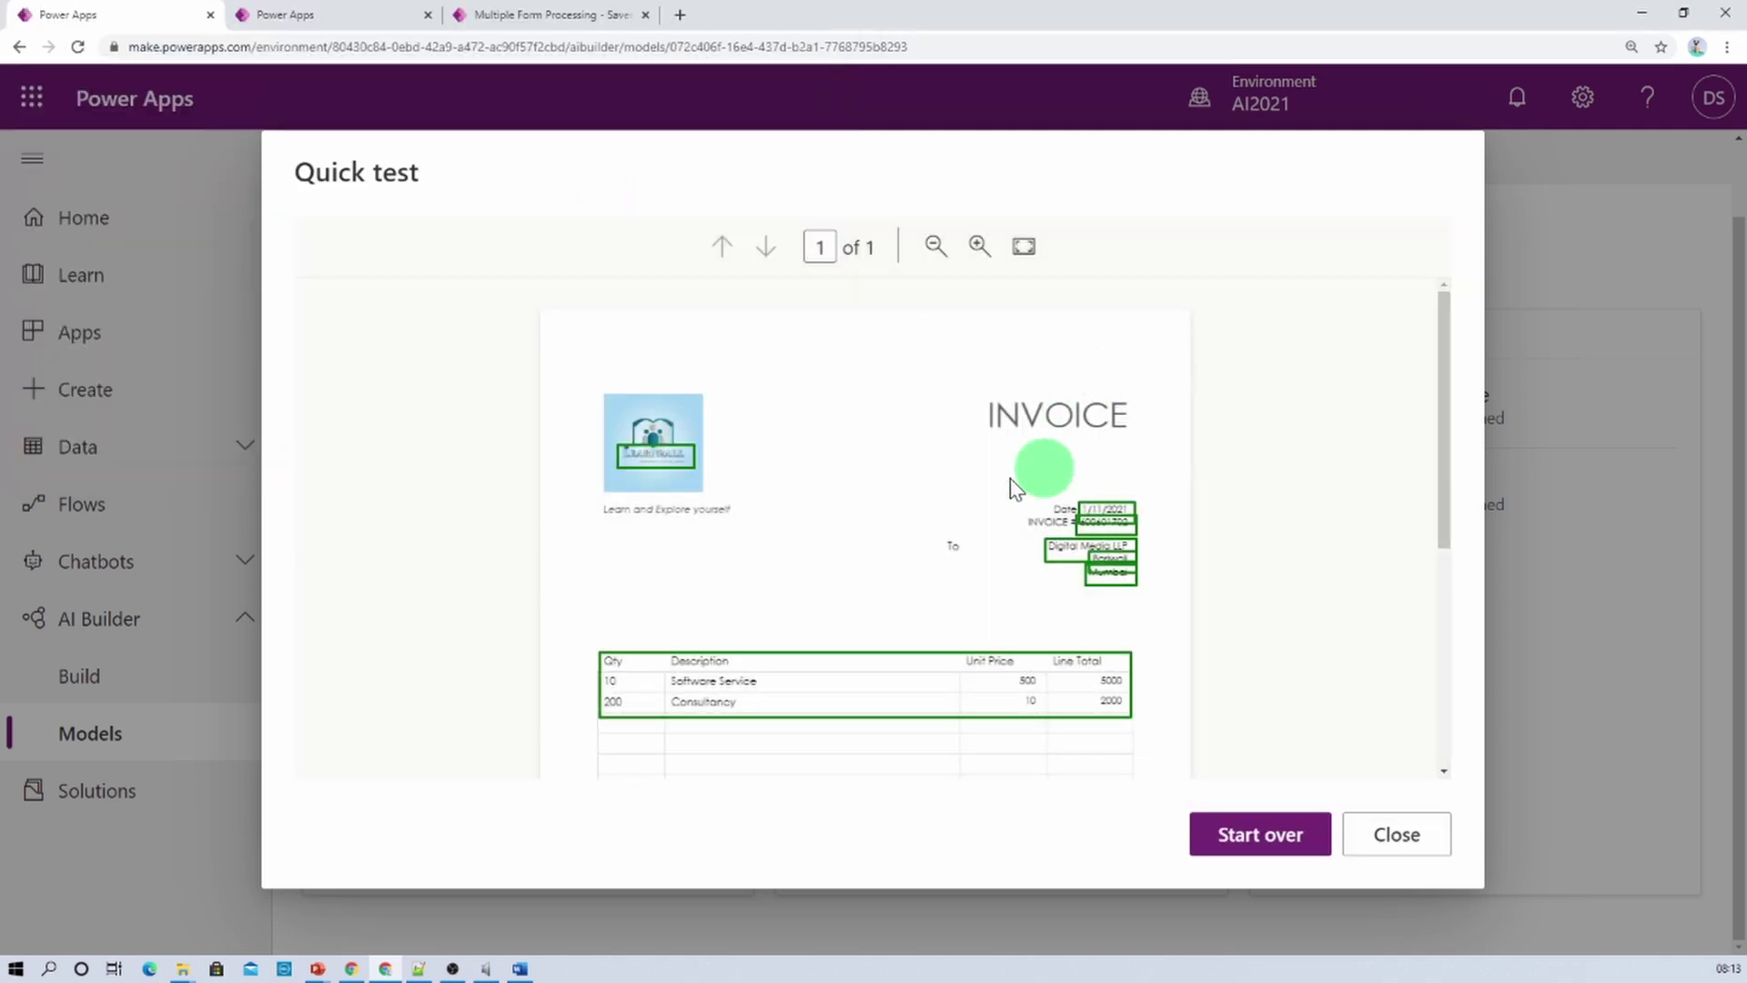
{"action": "scroll", "coordinate": [899, 564], "scroll_direction": "down", "scroll_amount": 1}
{"action": "scroll", "coordinate": [899, 564], "scroll_direction": "down", "scroll_amount": 5}
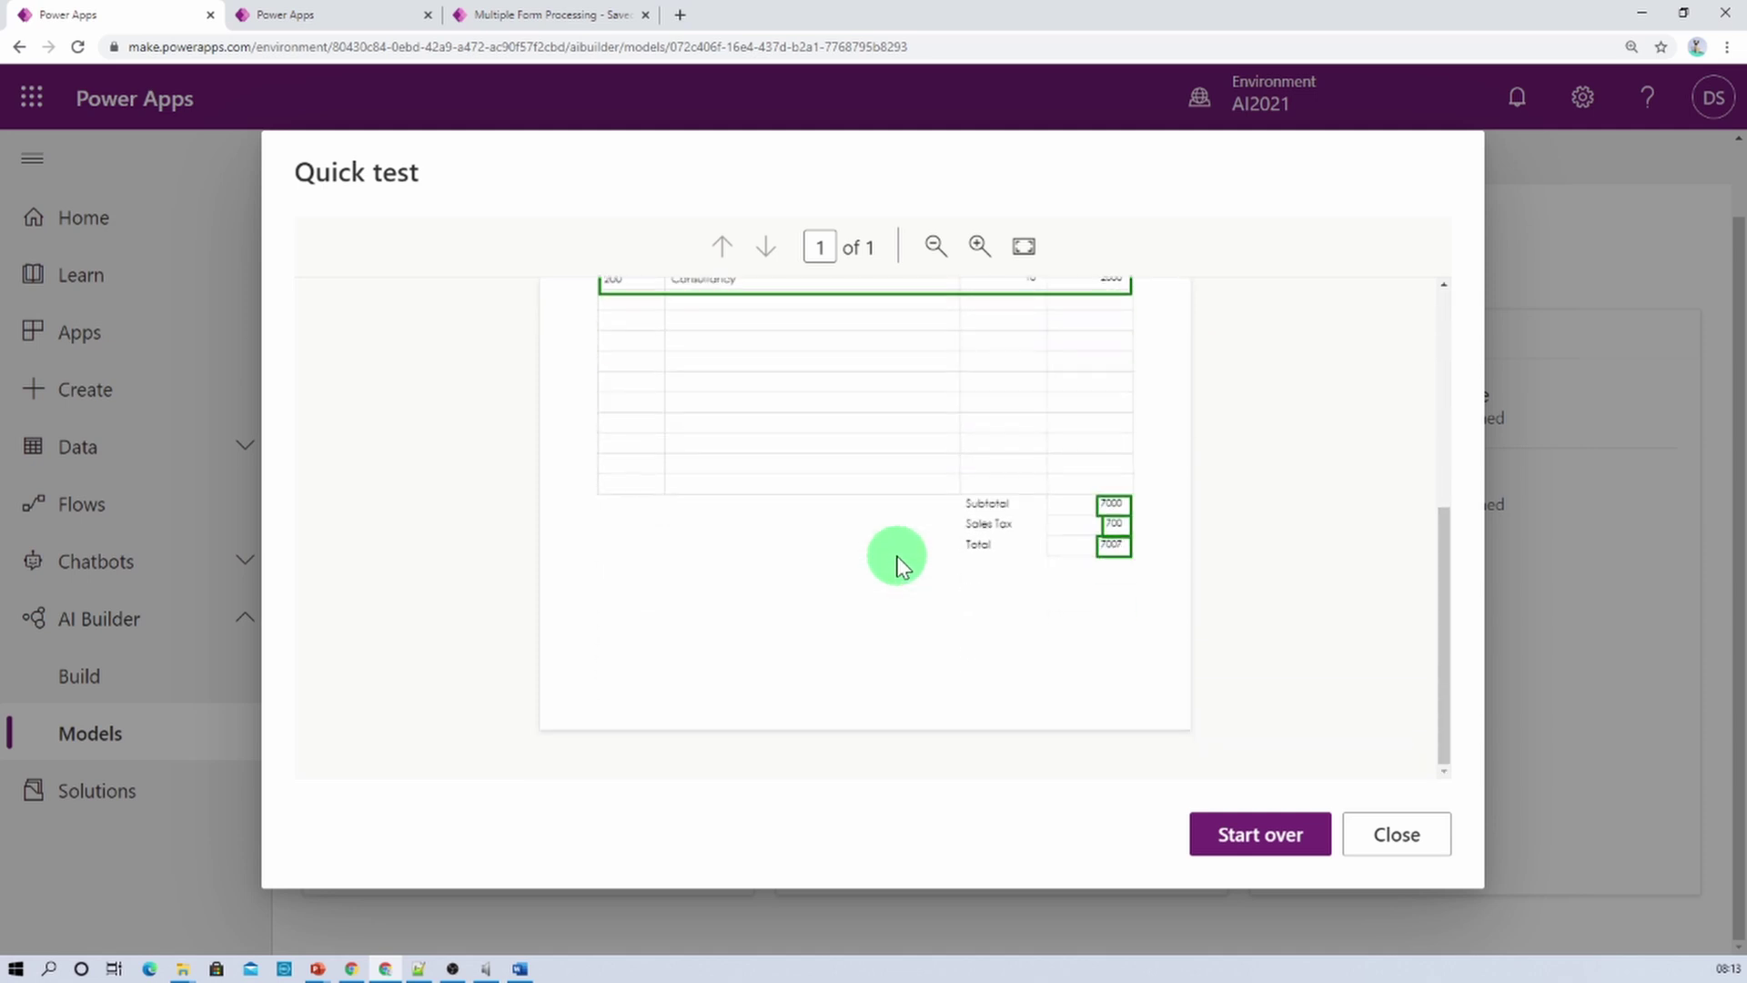
{"action": "scroll", "coordinate": [899, 564], "scroll_direction": "up", "scroll_amount": 5}
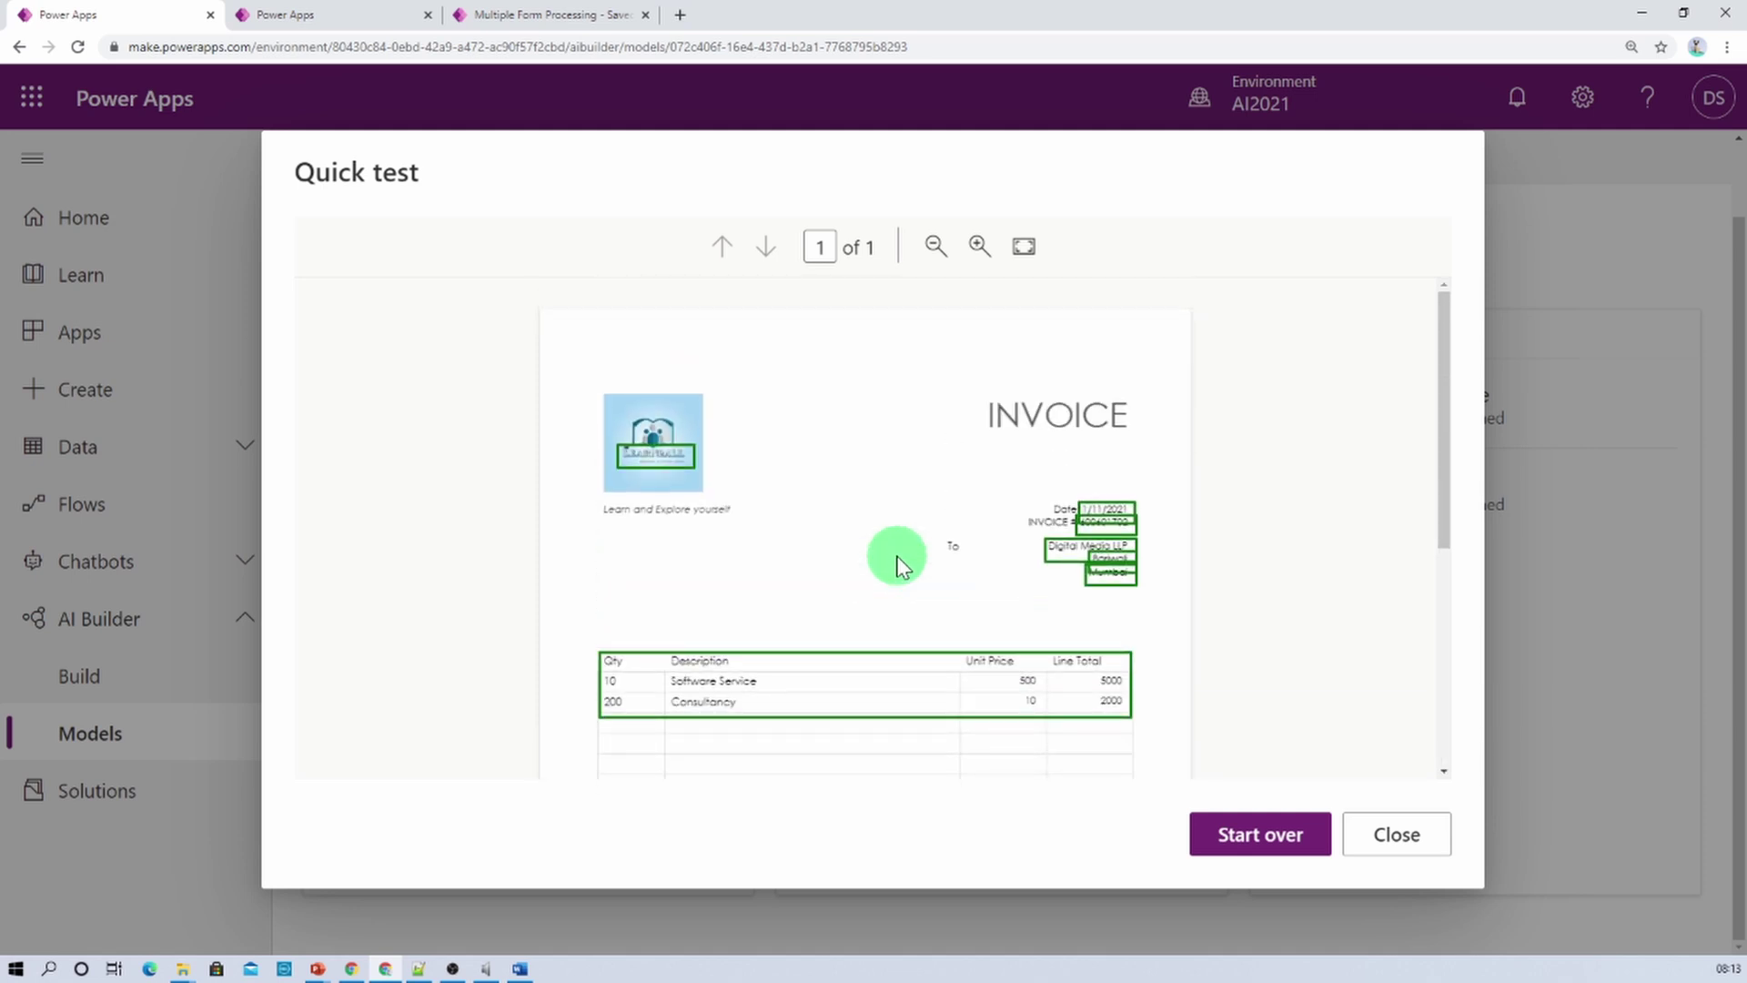
Close the quick test and publish the MultipleFormProcessing-Invoices model
{"action": "left_click", "coordinate": [1400, 839]}
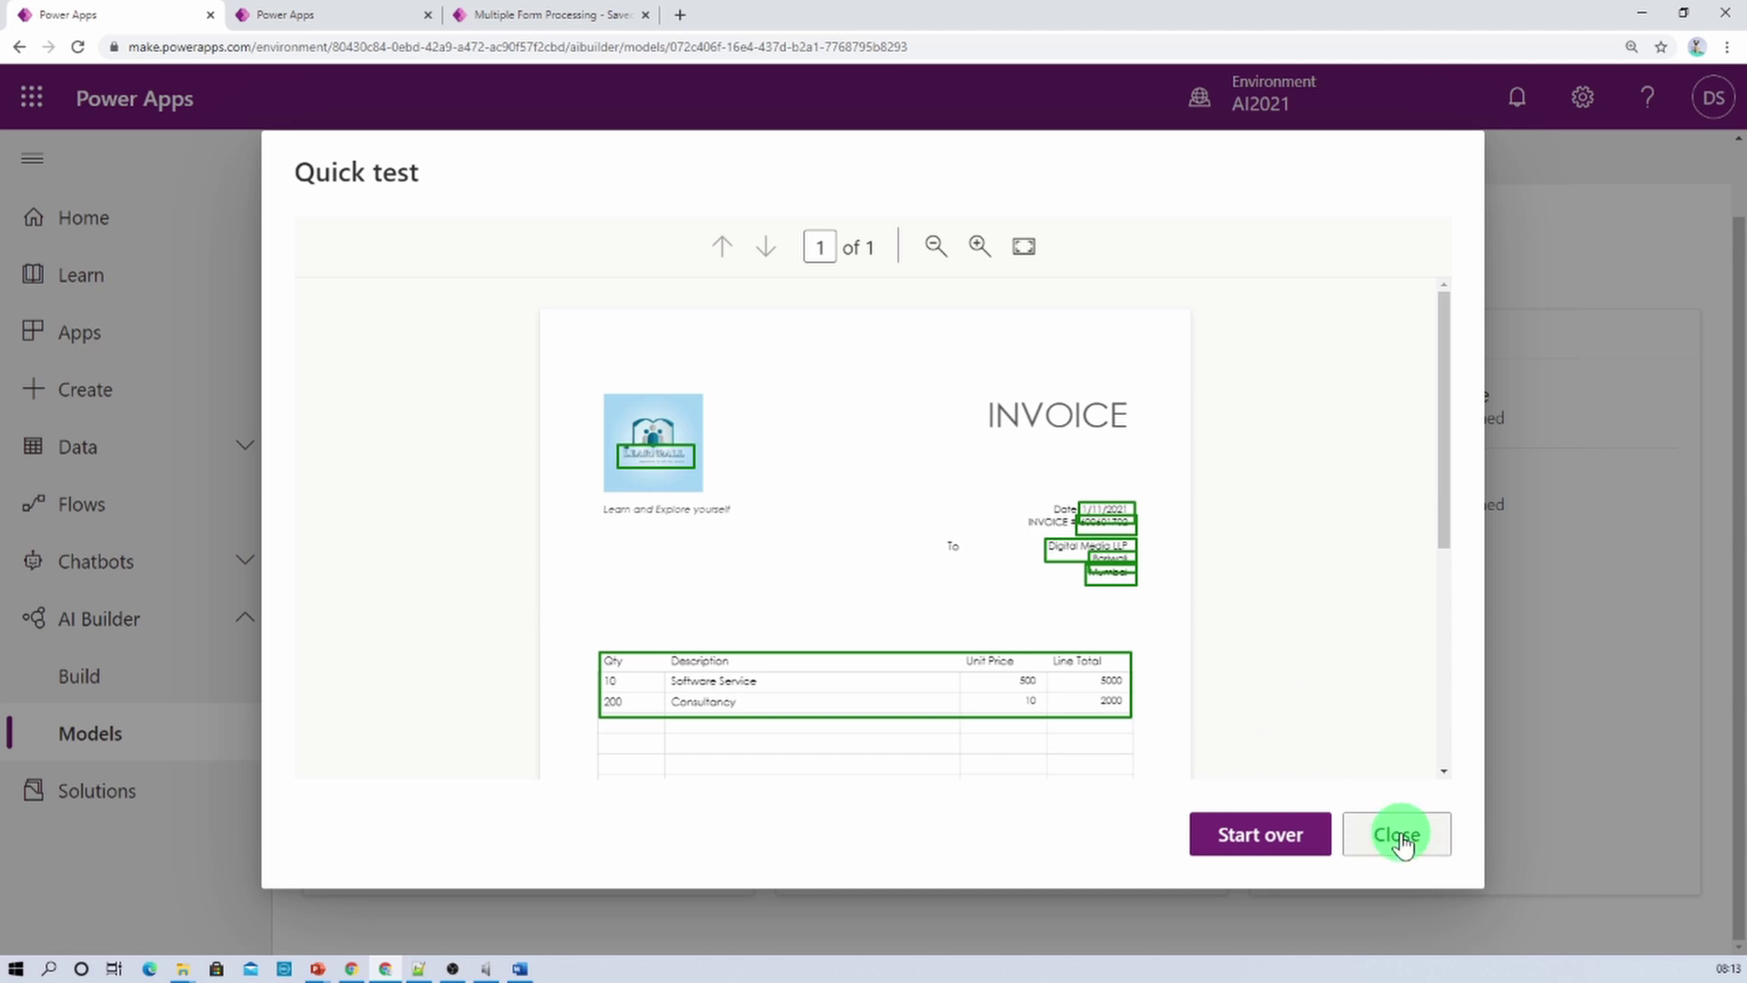
{"action": "left_click", "coordinate": [1401, 839]}
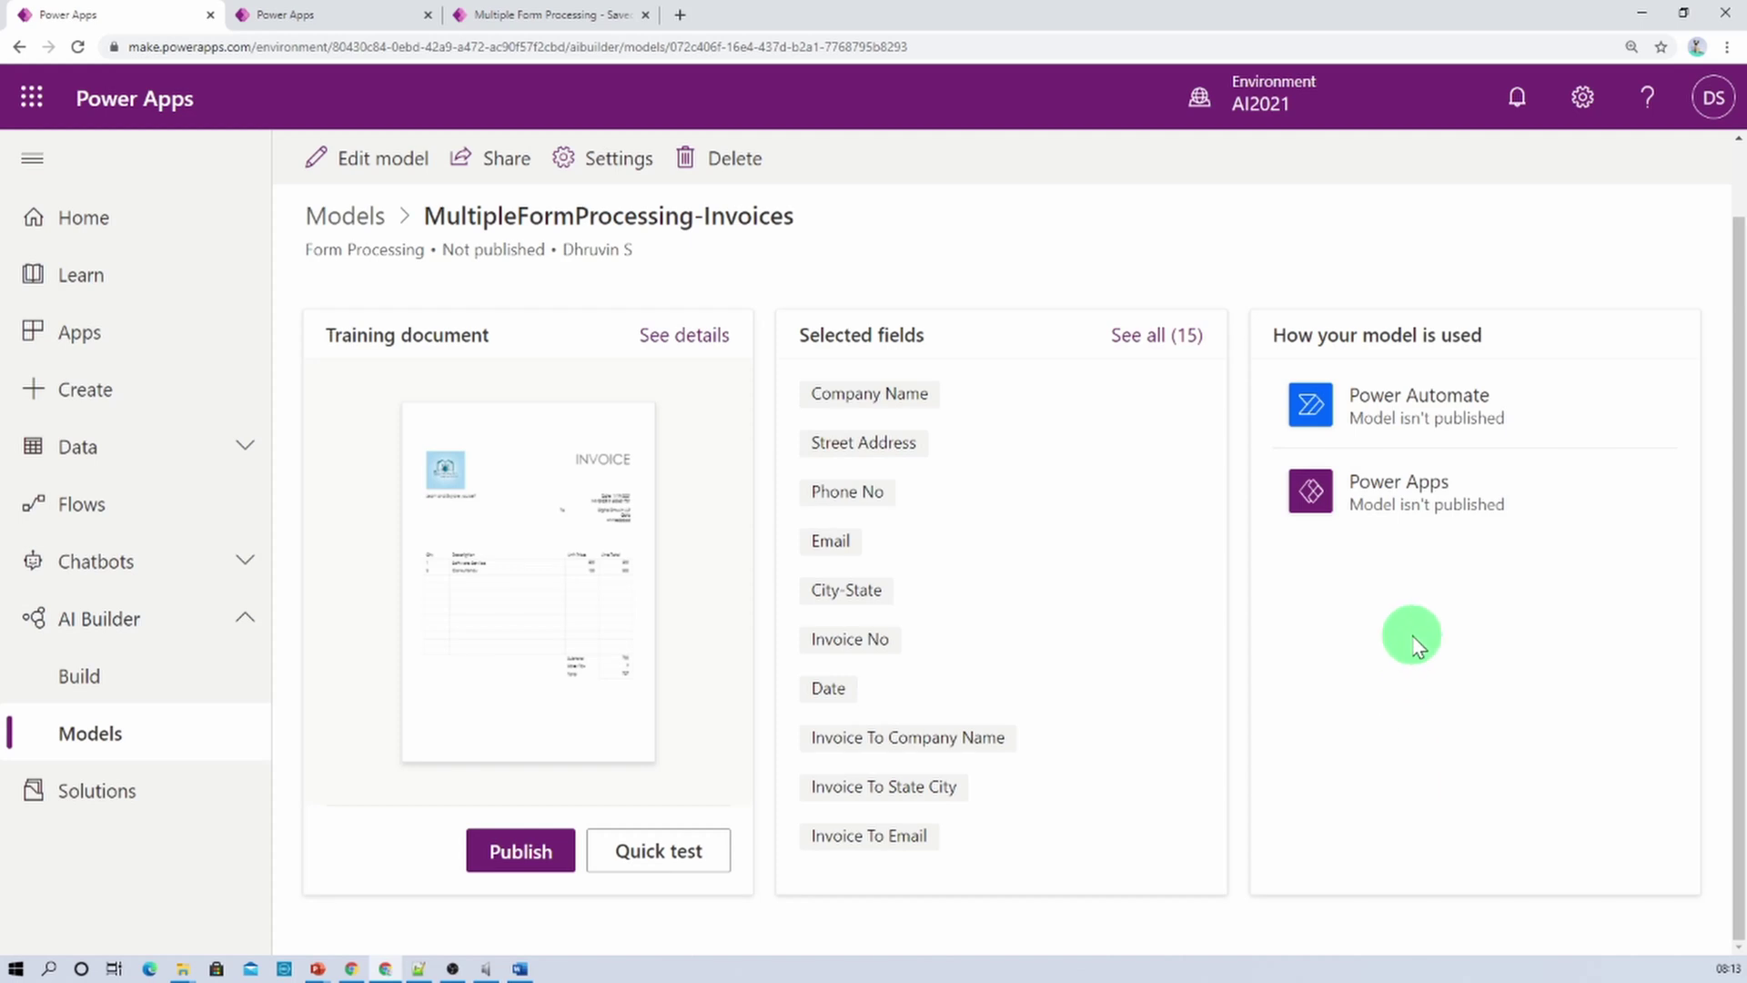
{"action": "left_click", "coordinate": [513, 866]}
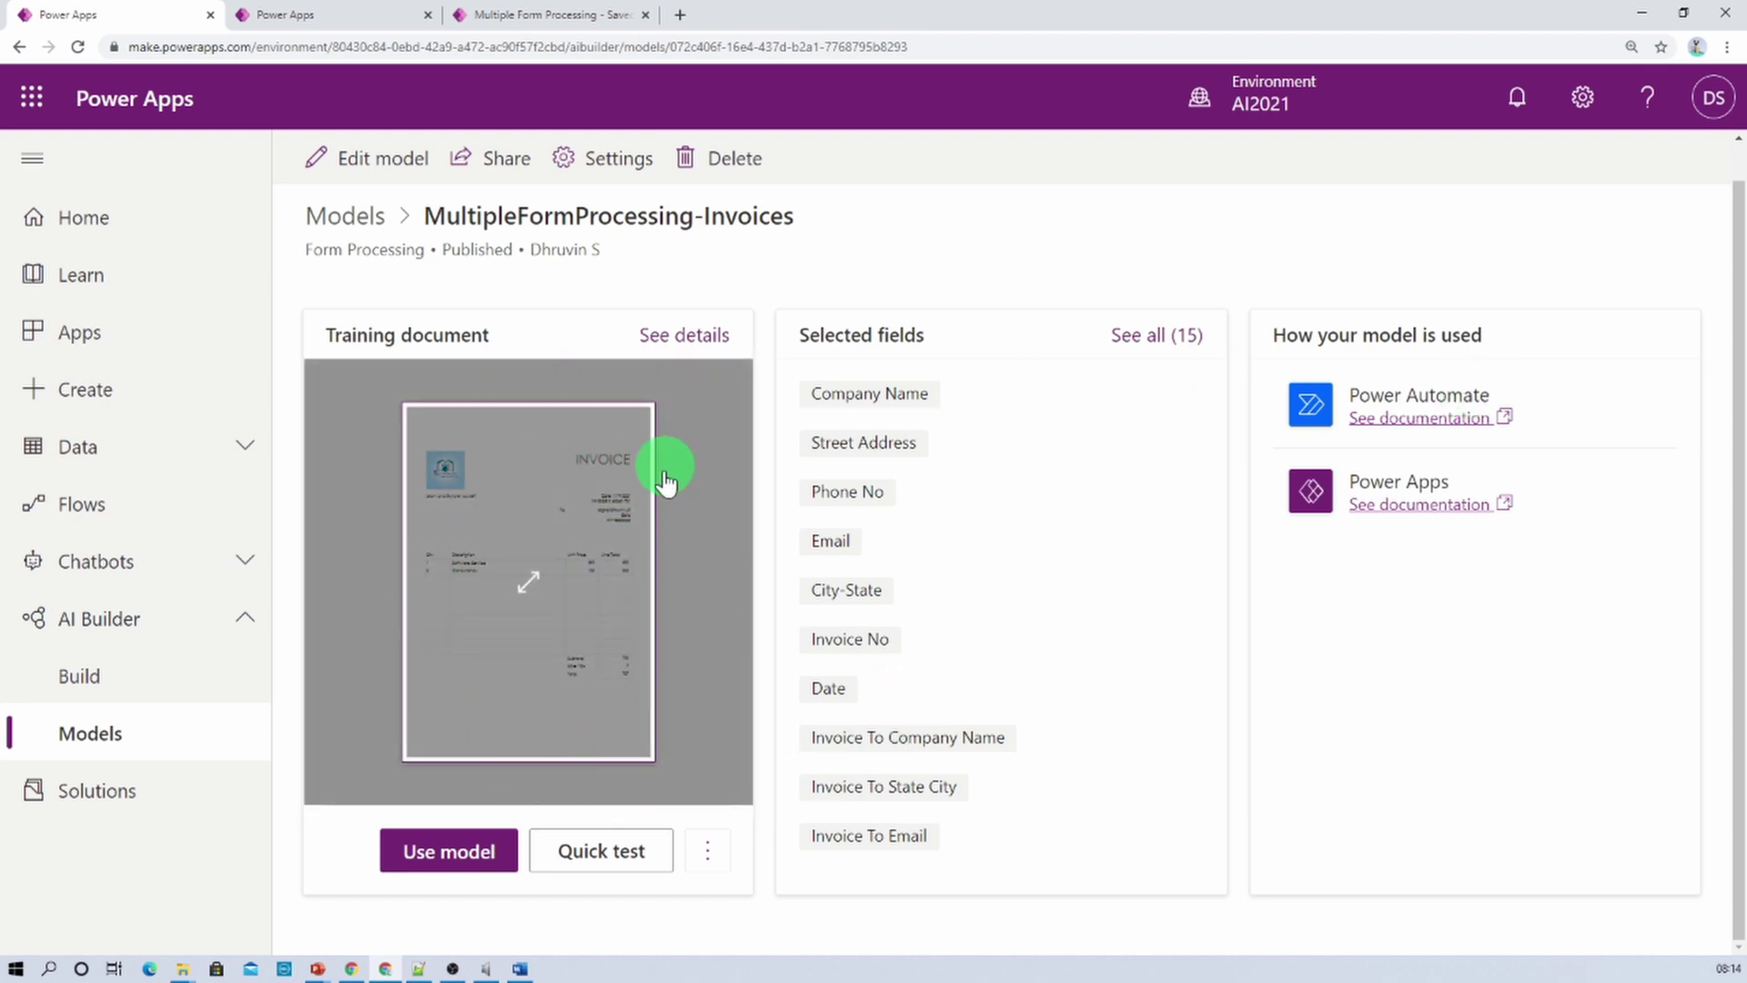
Look at the extracted invoice data in the AI Builder Multiple Form Processing app and return to the model page
{"action": "left_click", "coordinate": [550, 18]}
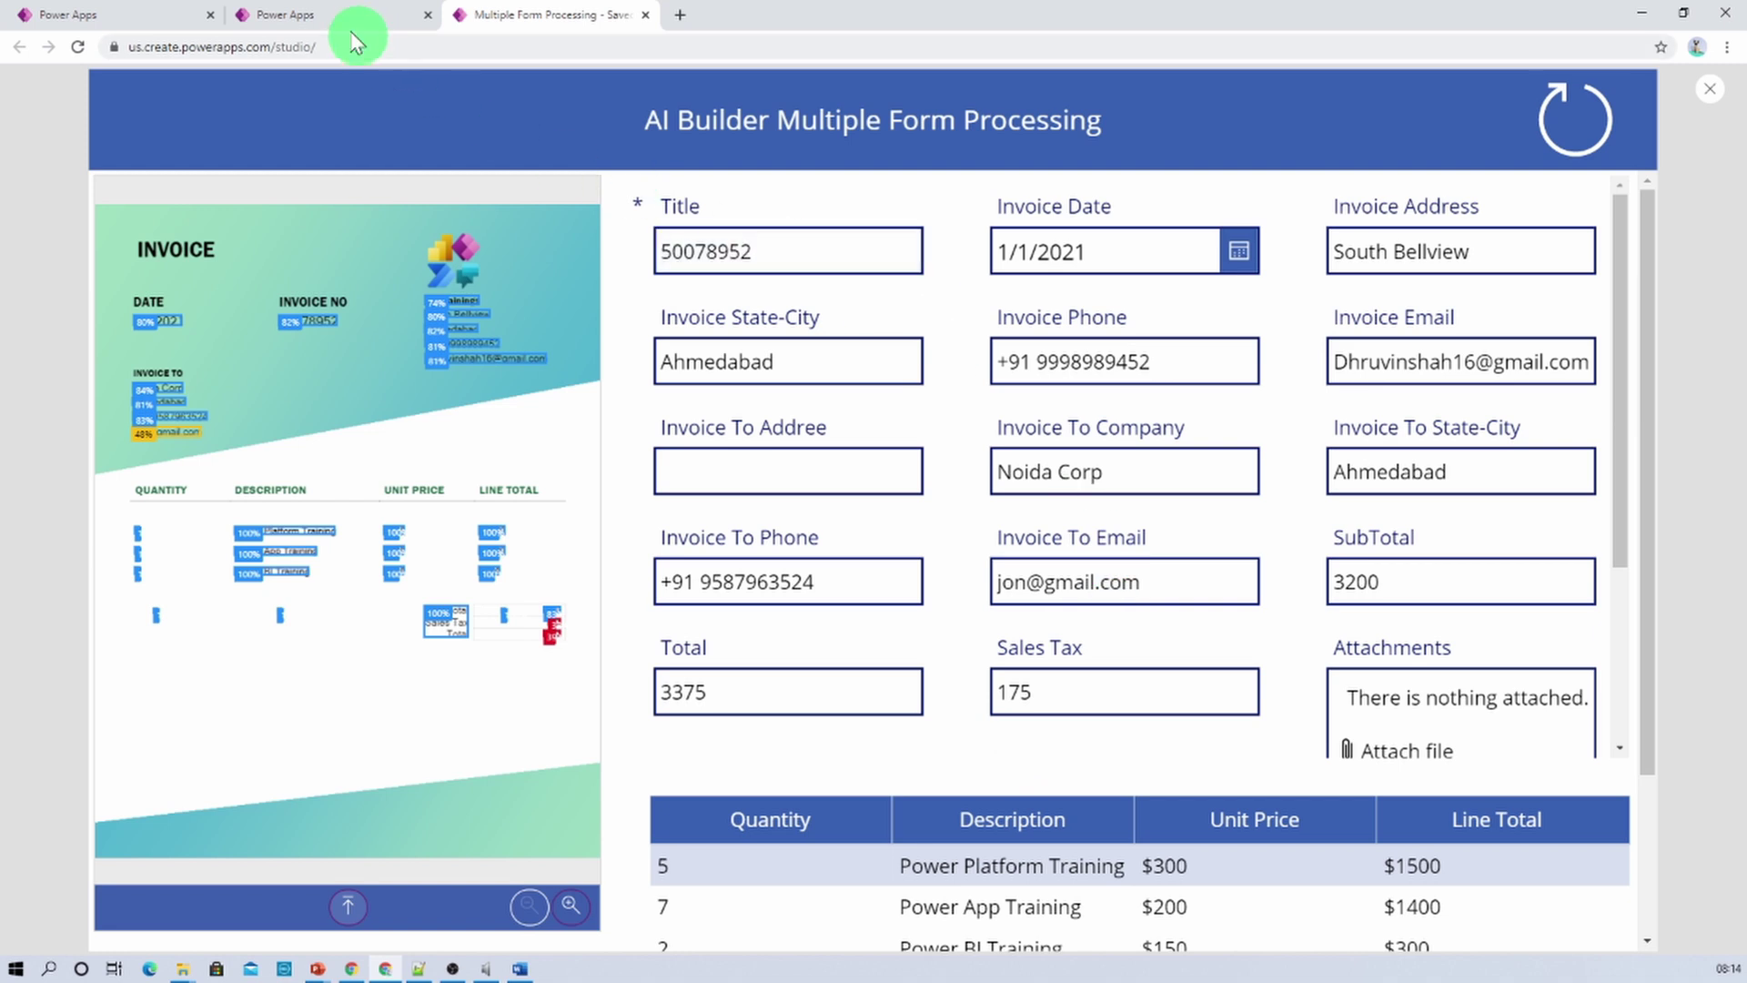
{"action": "left_click", "coordinate": [127, 15]}
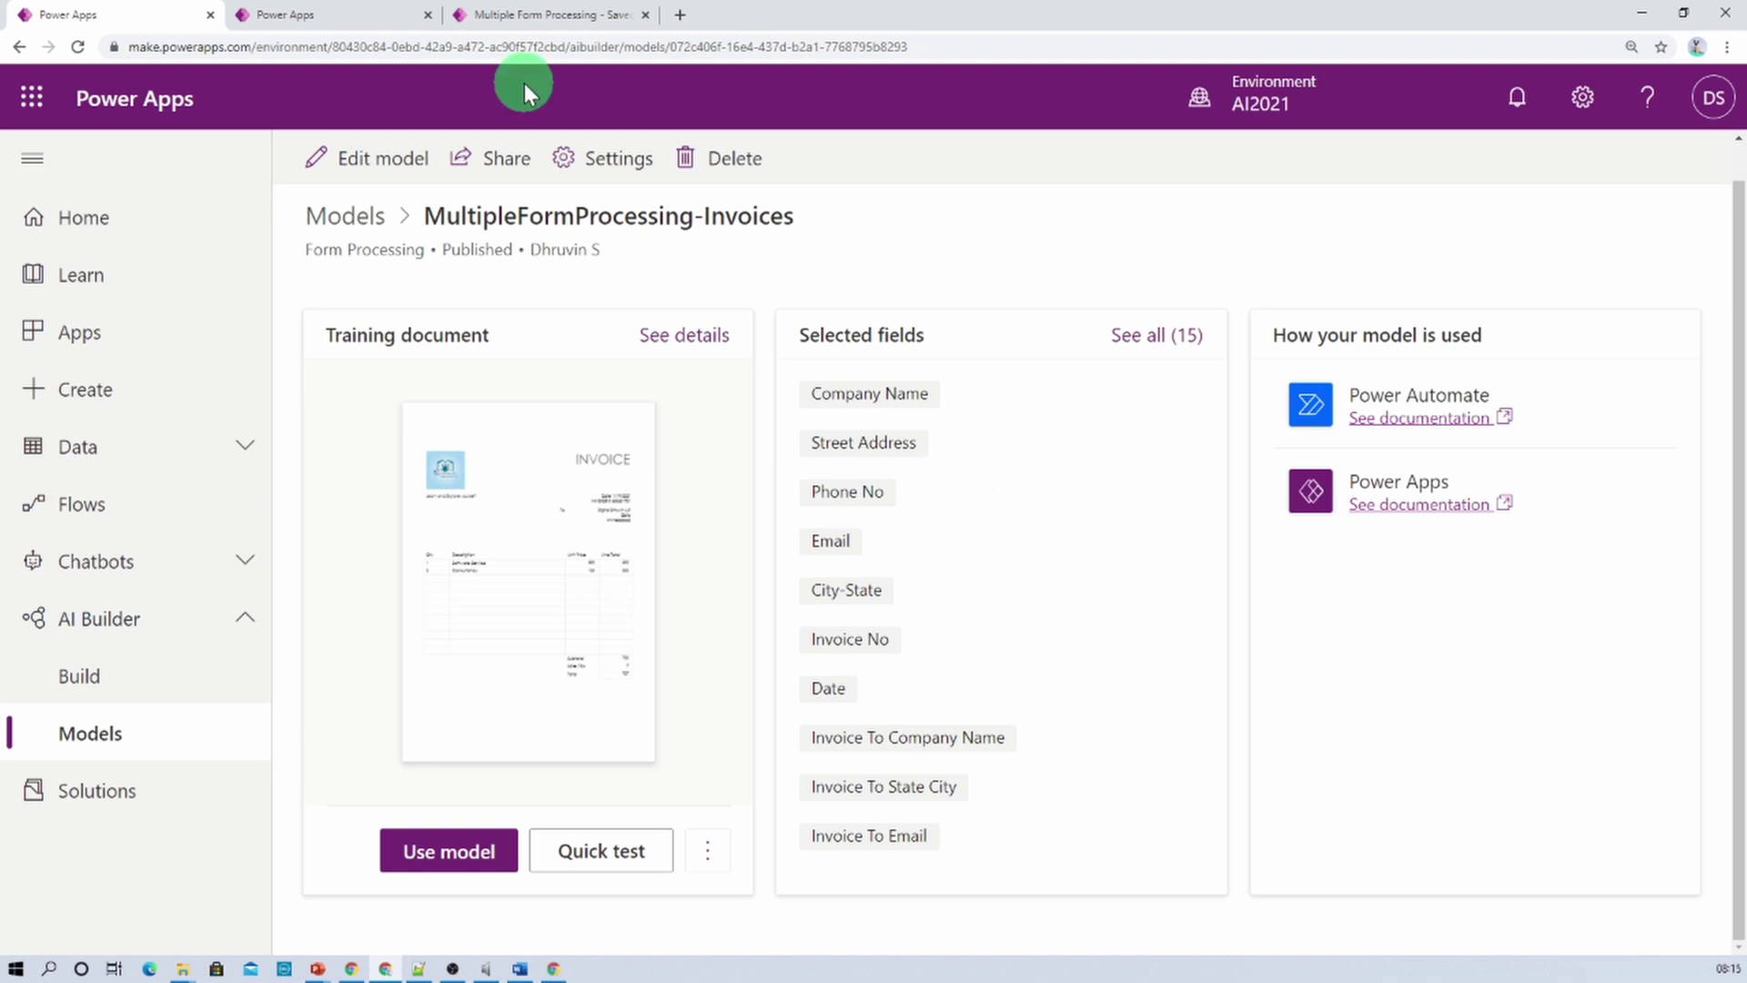
In the YouTube browser window, view The Power Platform Show podcast page and the creator's second channel, and return to the main channel
{"action": "mouse_move", "coordinate": [558, 453]}
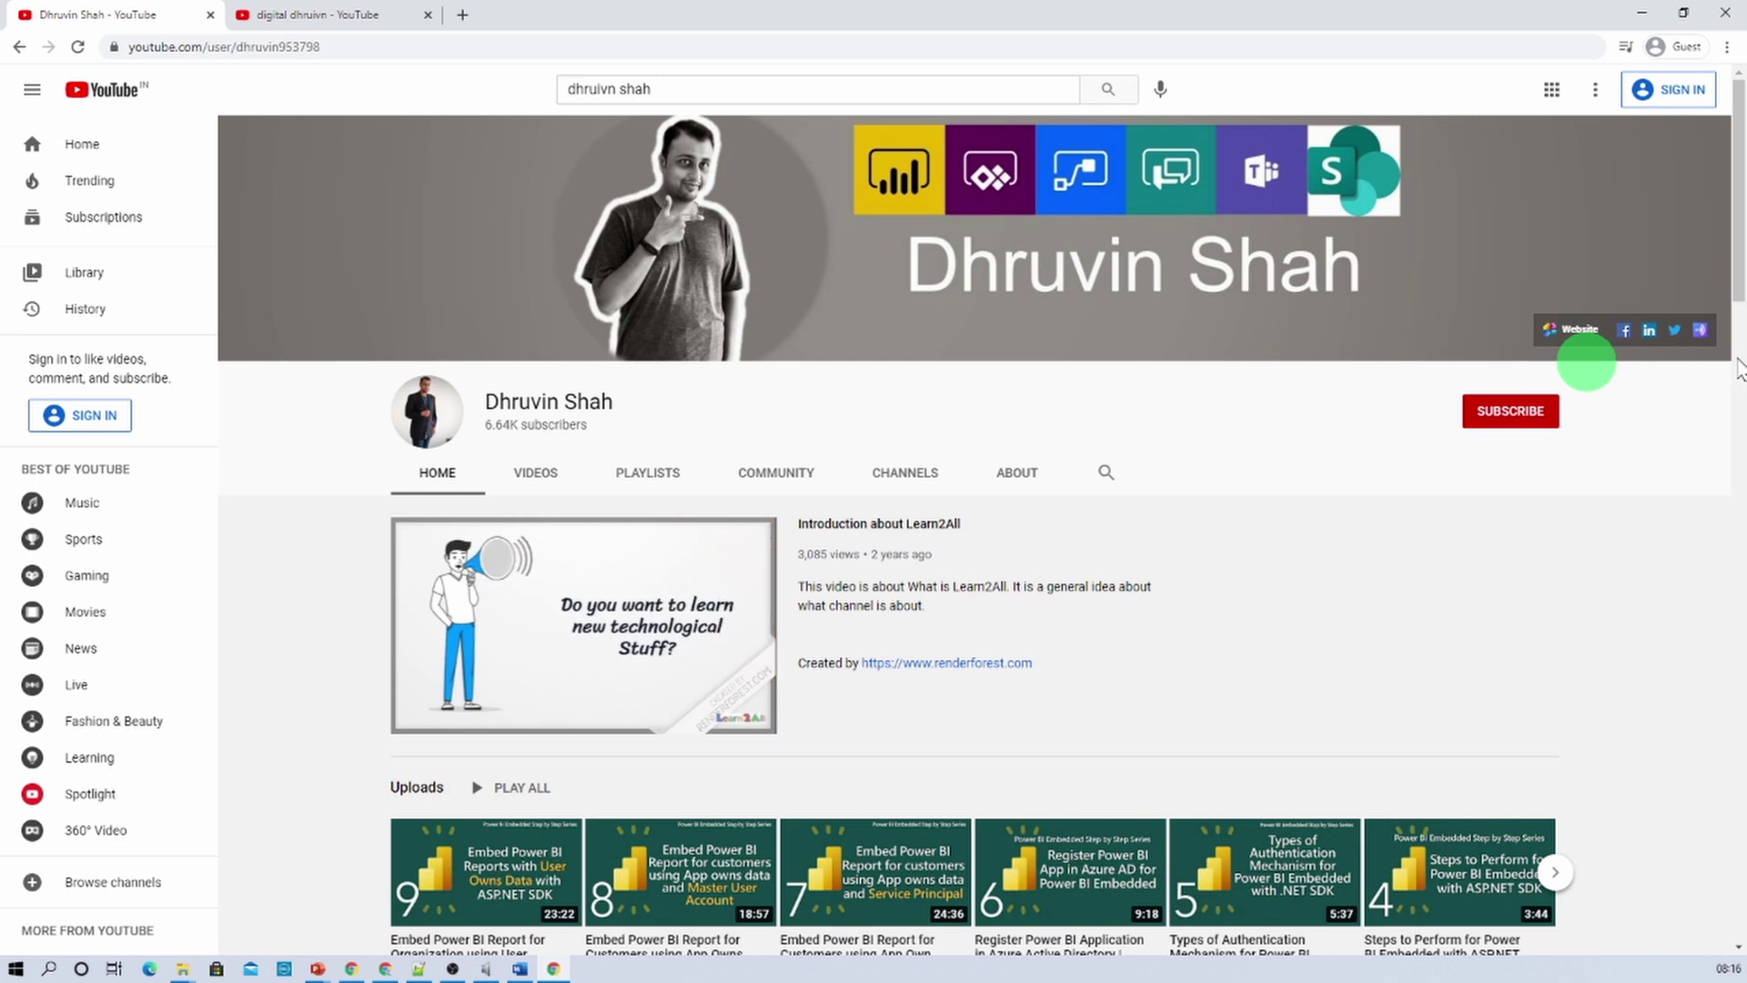
{"action": "left_click", "coordinate": [1700, 330]}
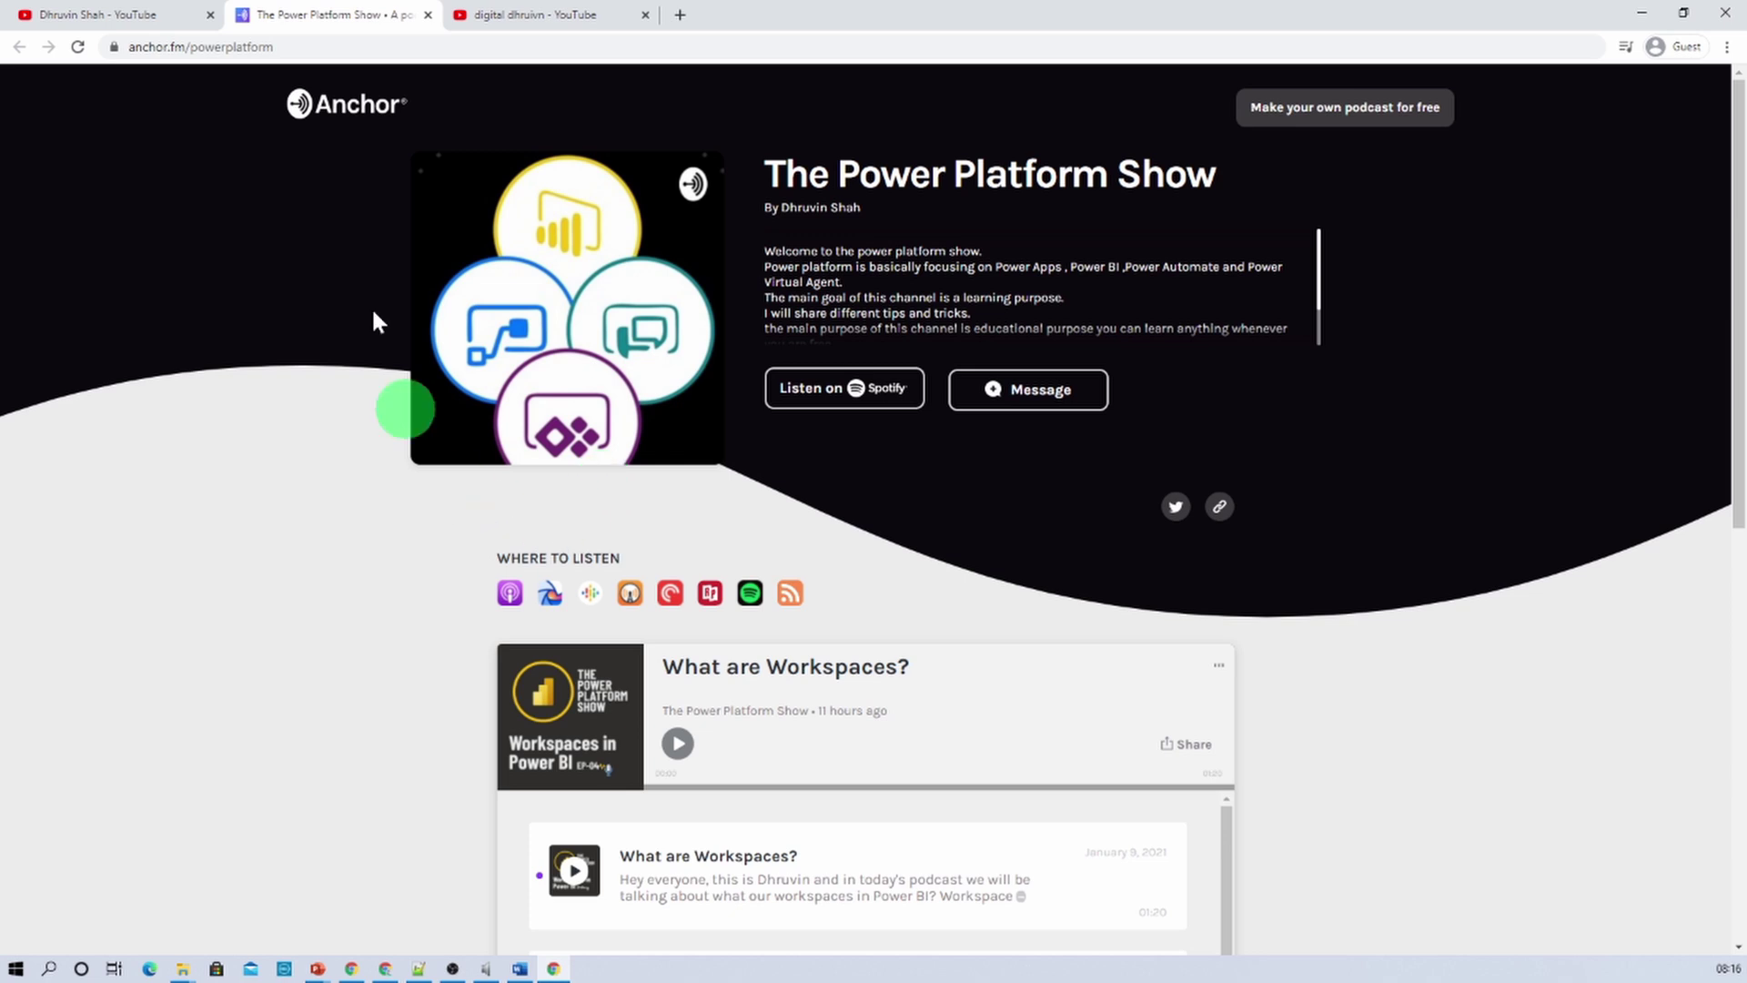
{"action": "key", "text": "ctrl+Tab"}
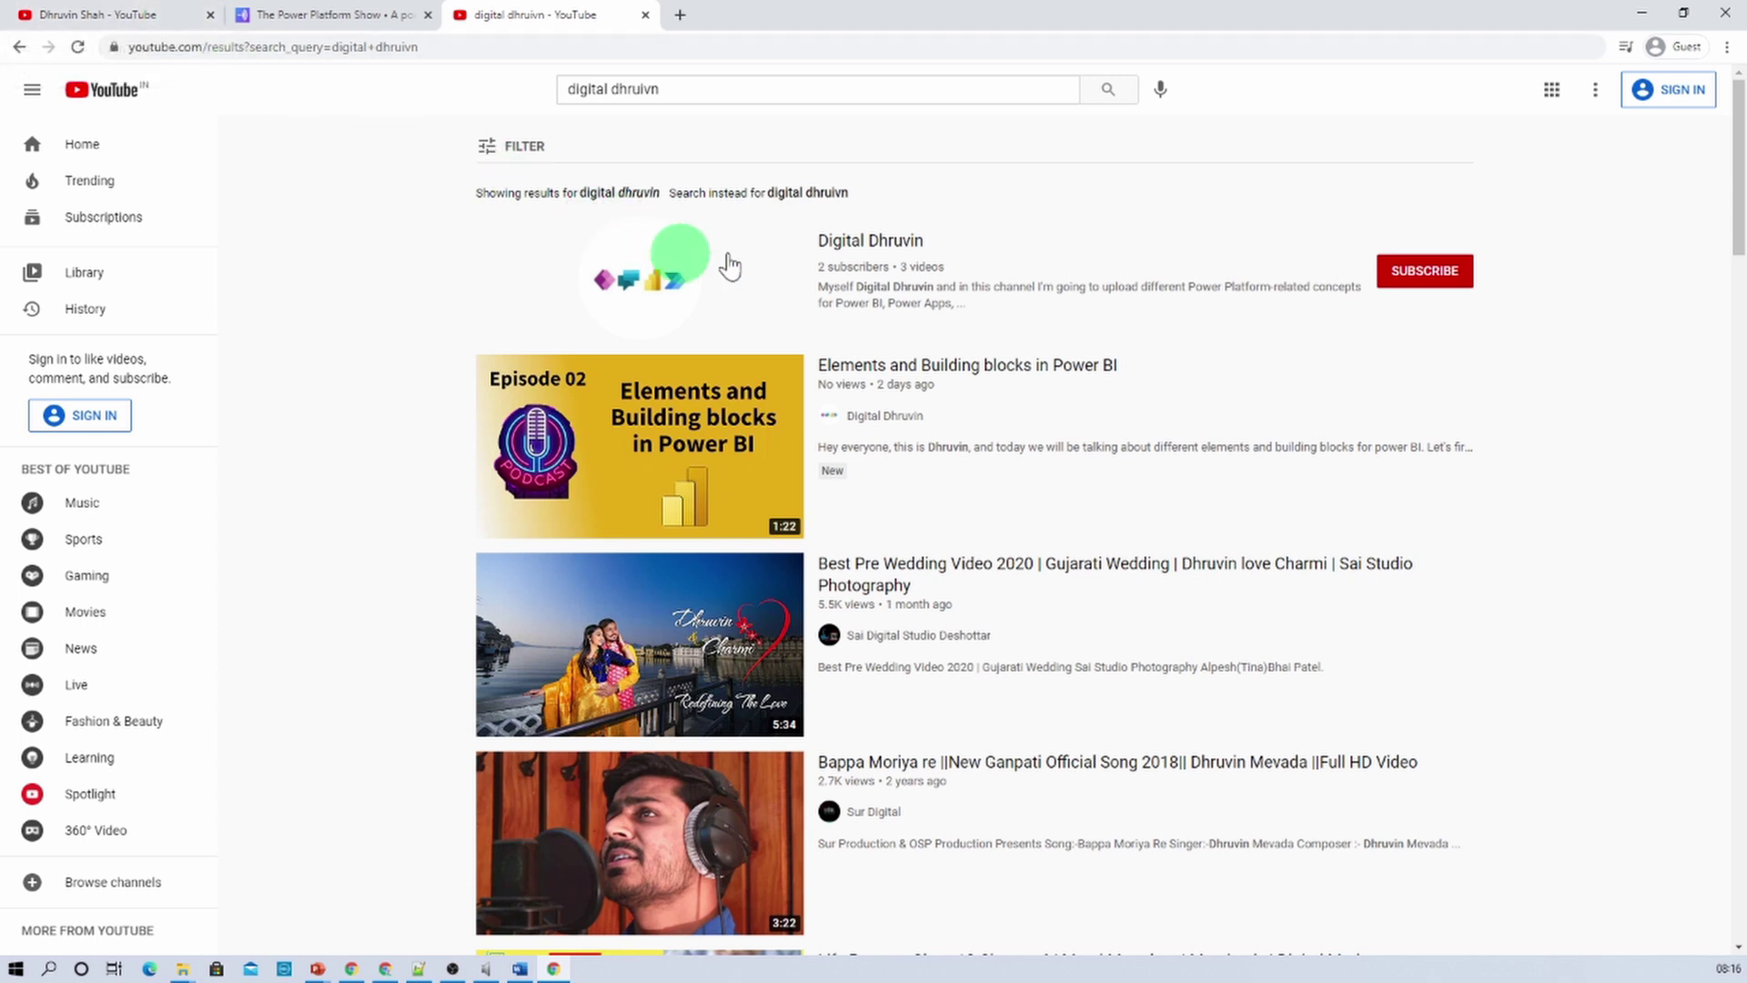
{"action": "left_click", "coordinate": [884, 259]}
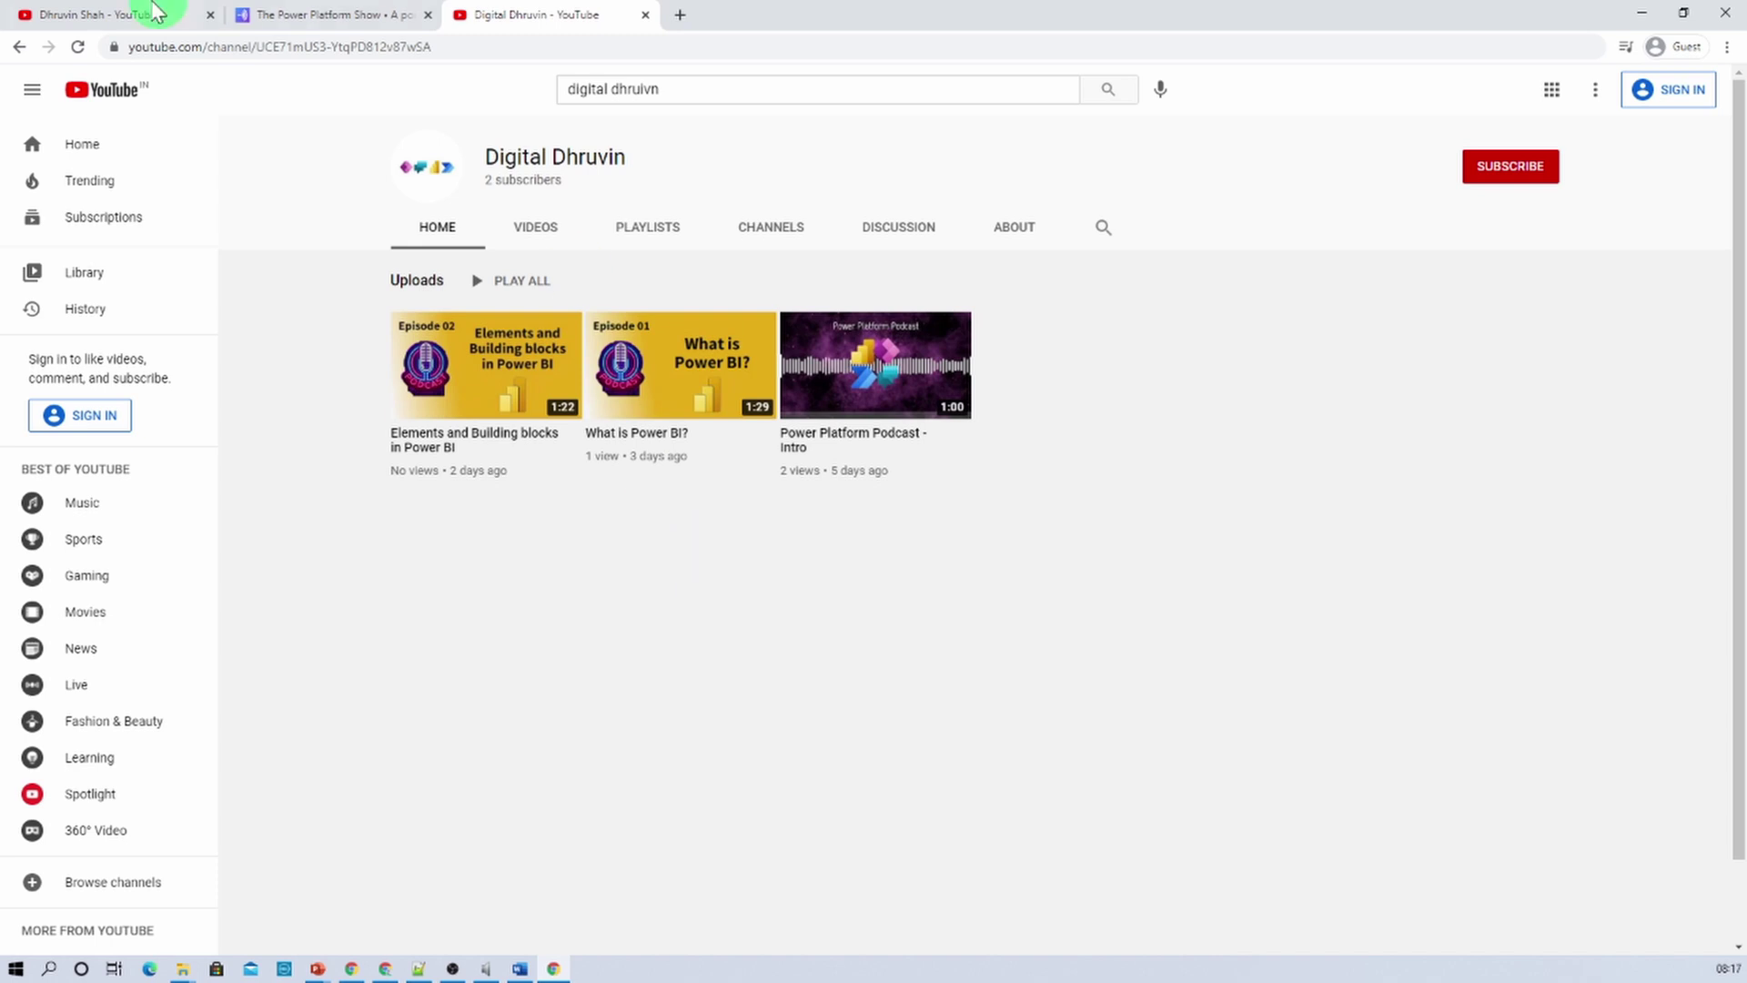
{"action": "left_click", "coordinate": [85, 13]}
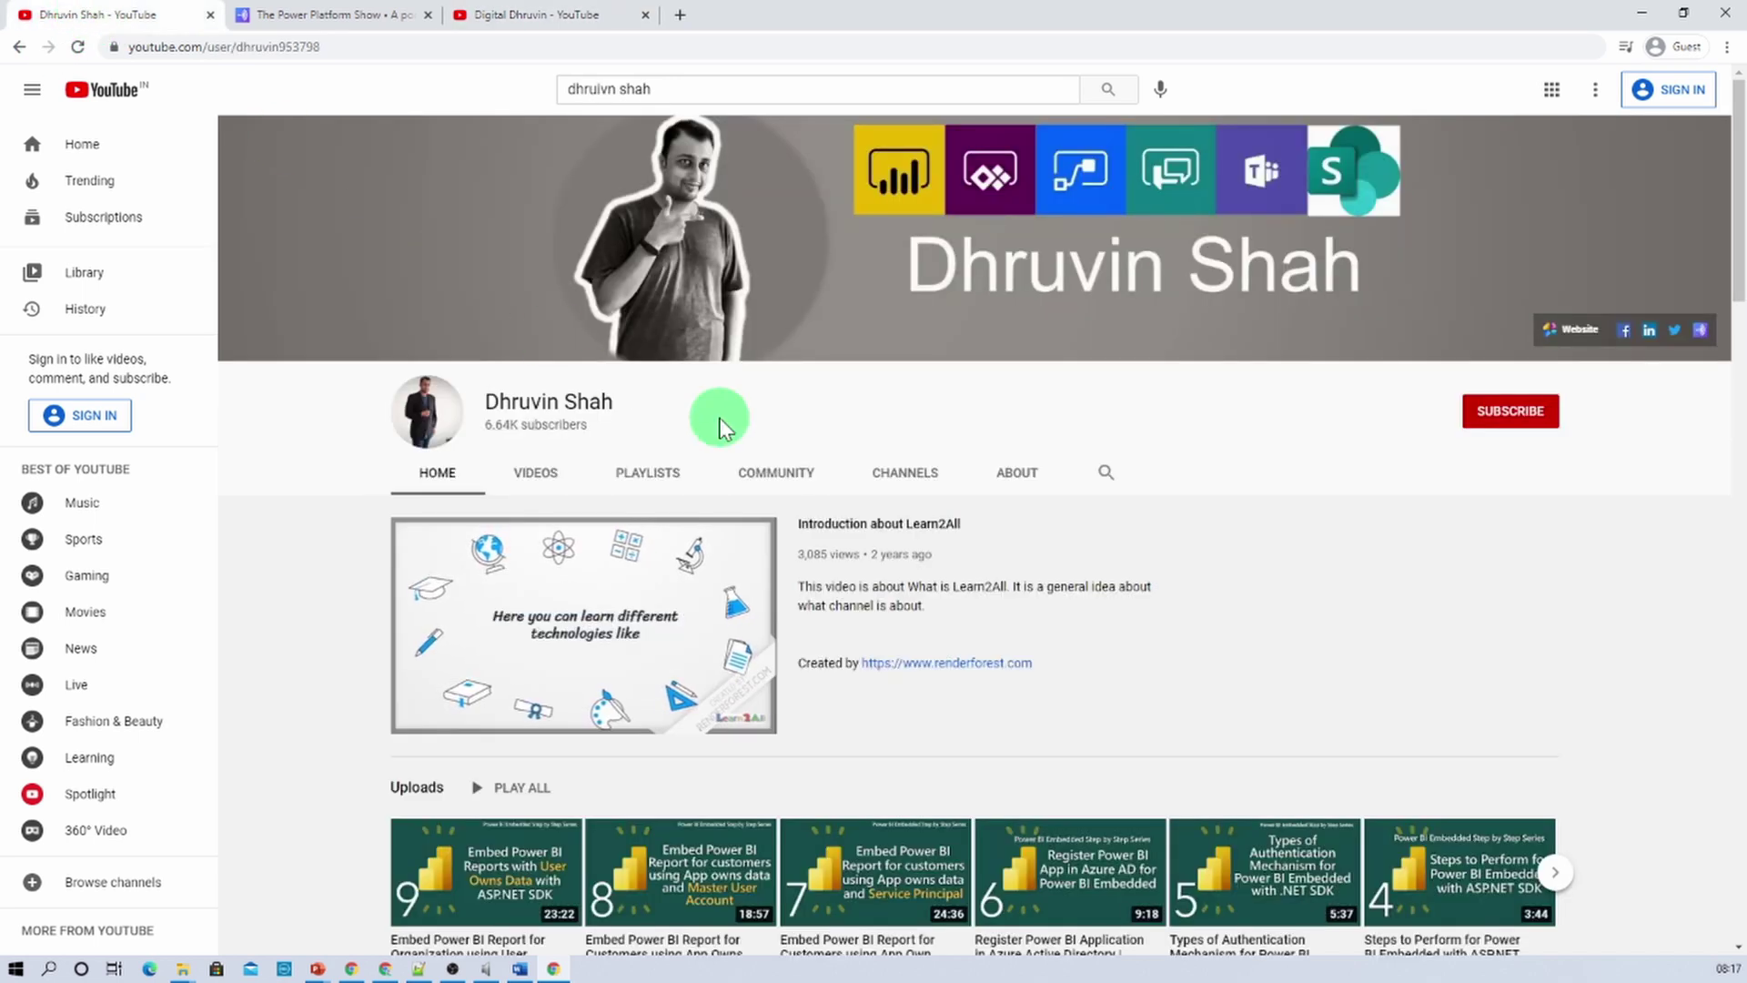